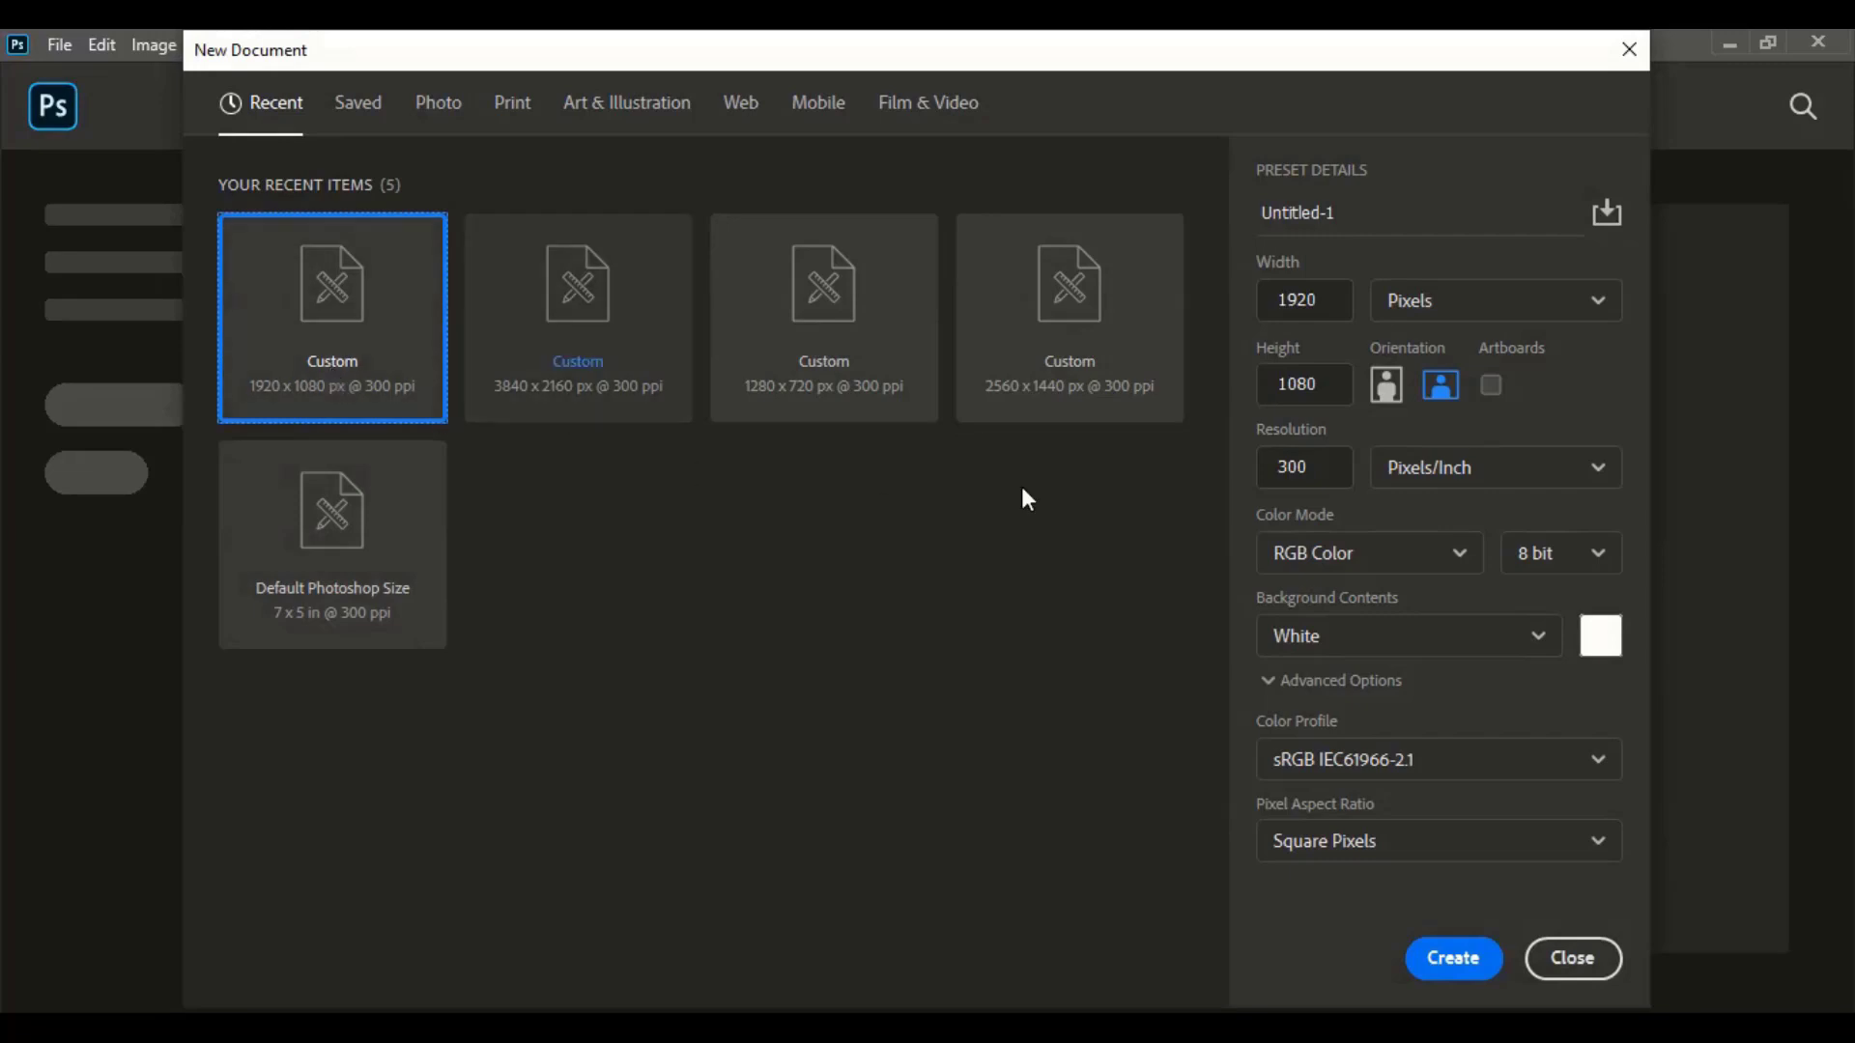
- Create a 1920 × 1080 px document at 300 ppi and draw an unfilled circle about 846 px in diameter
click(1450, 958)
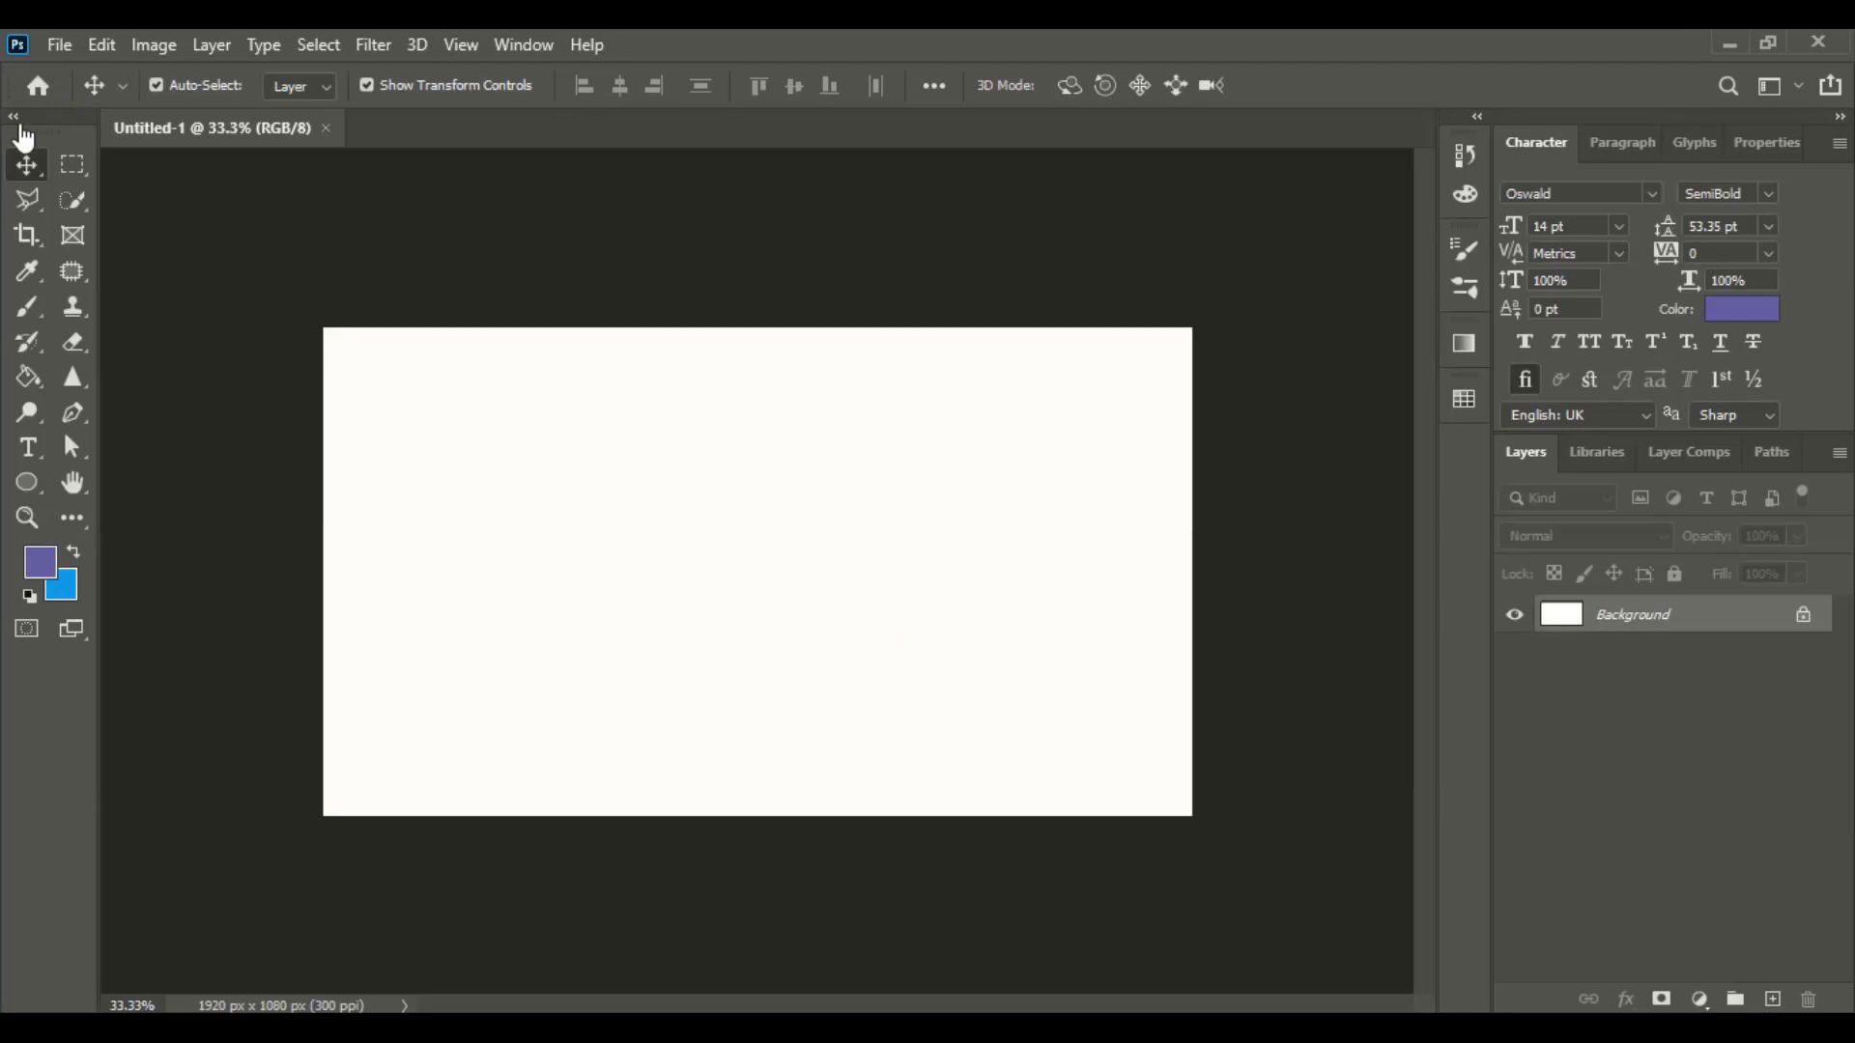
click(24, 488)
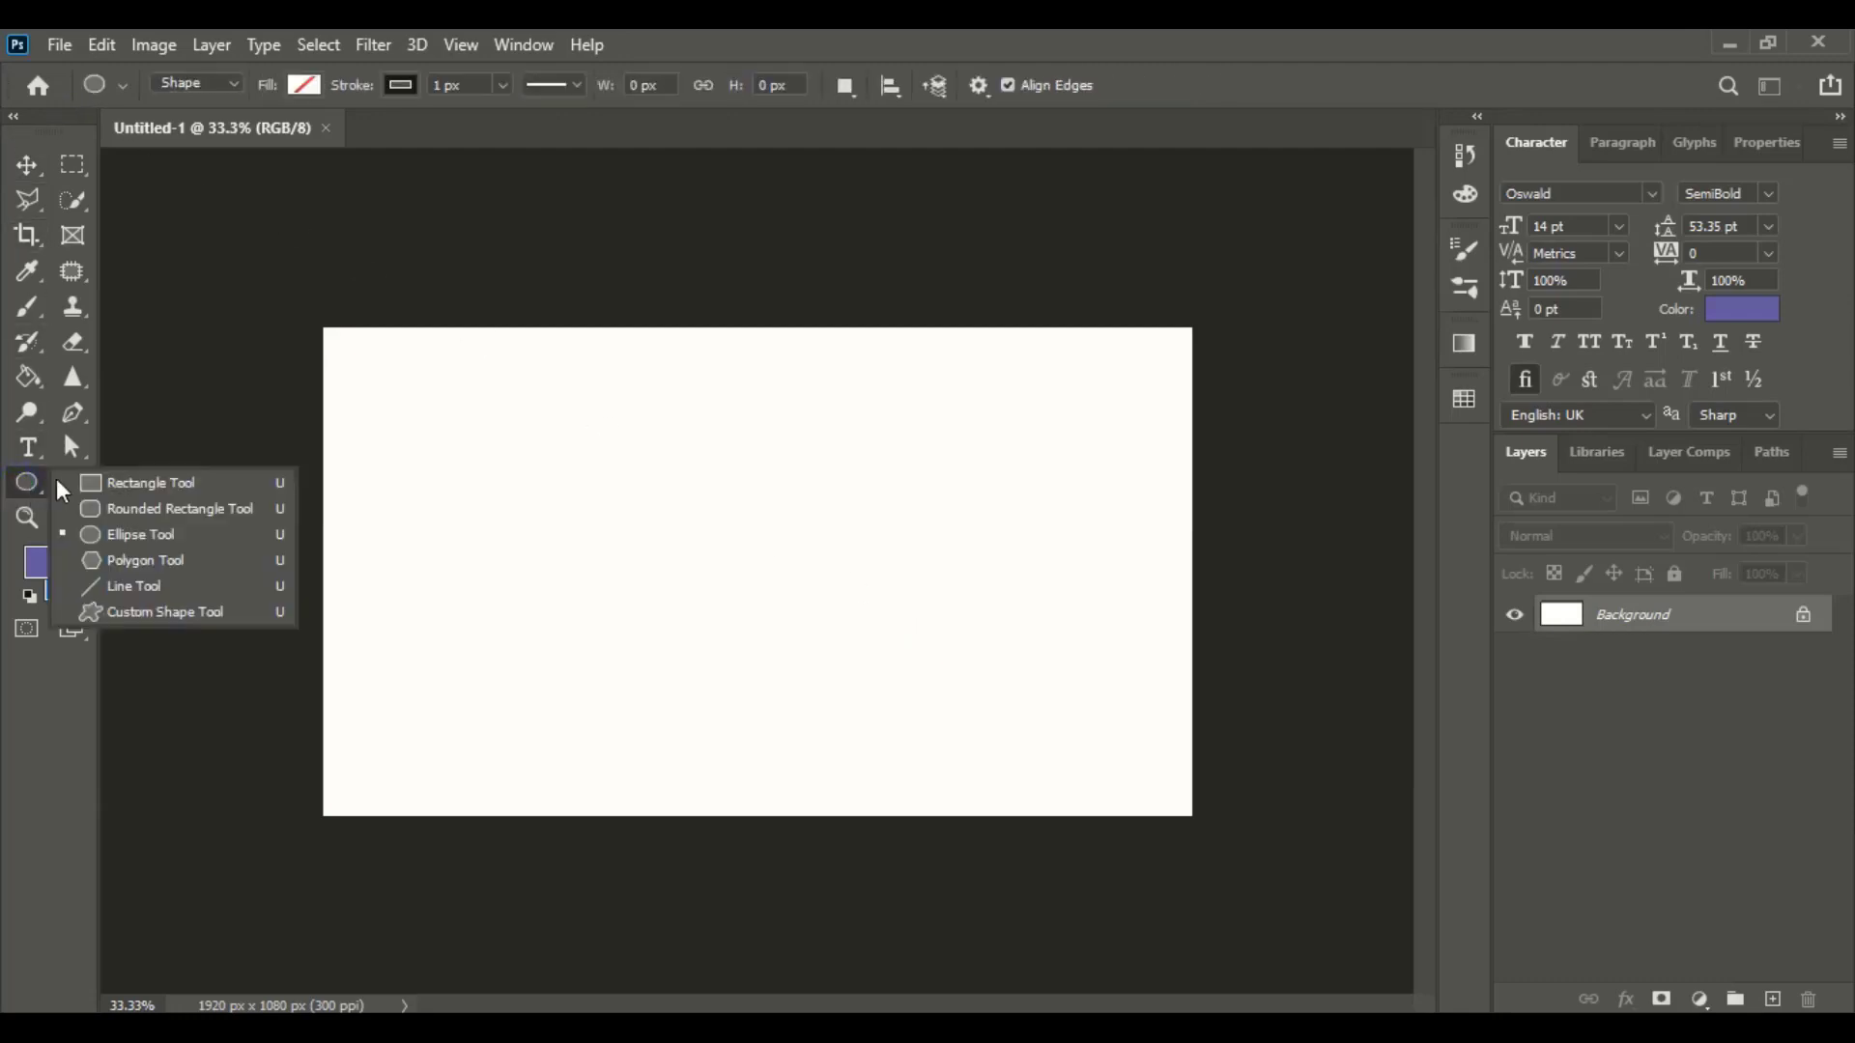
click(125, 534)
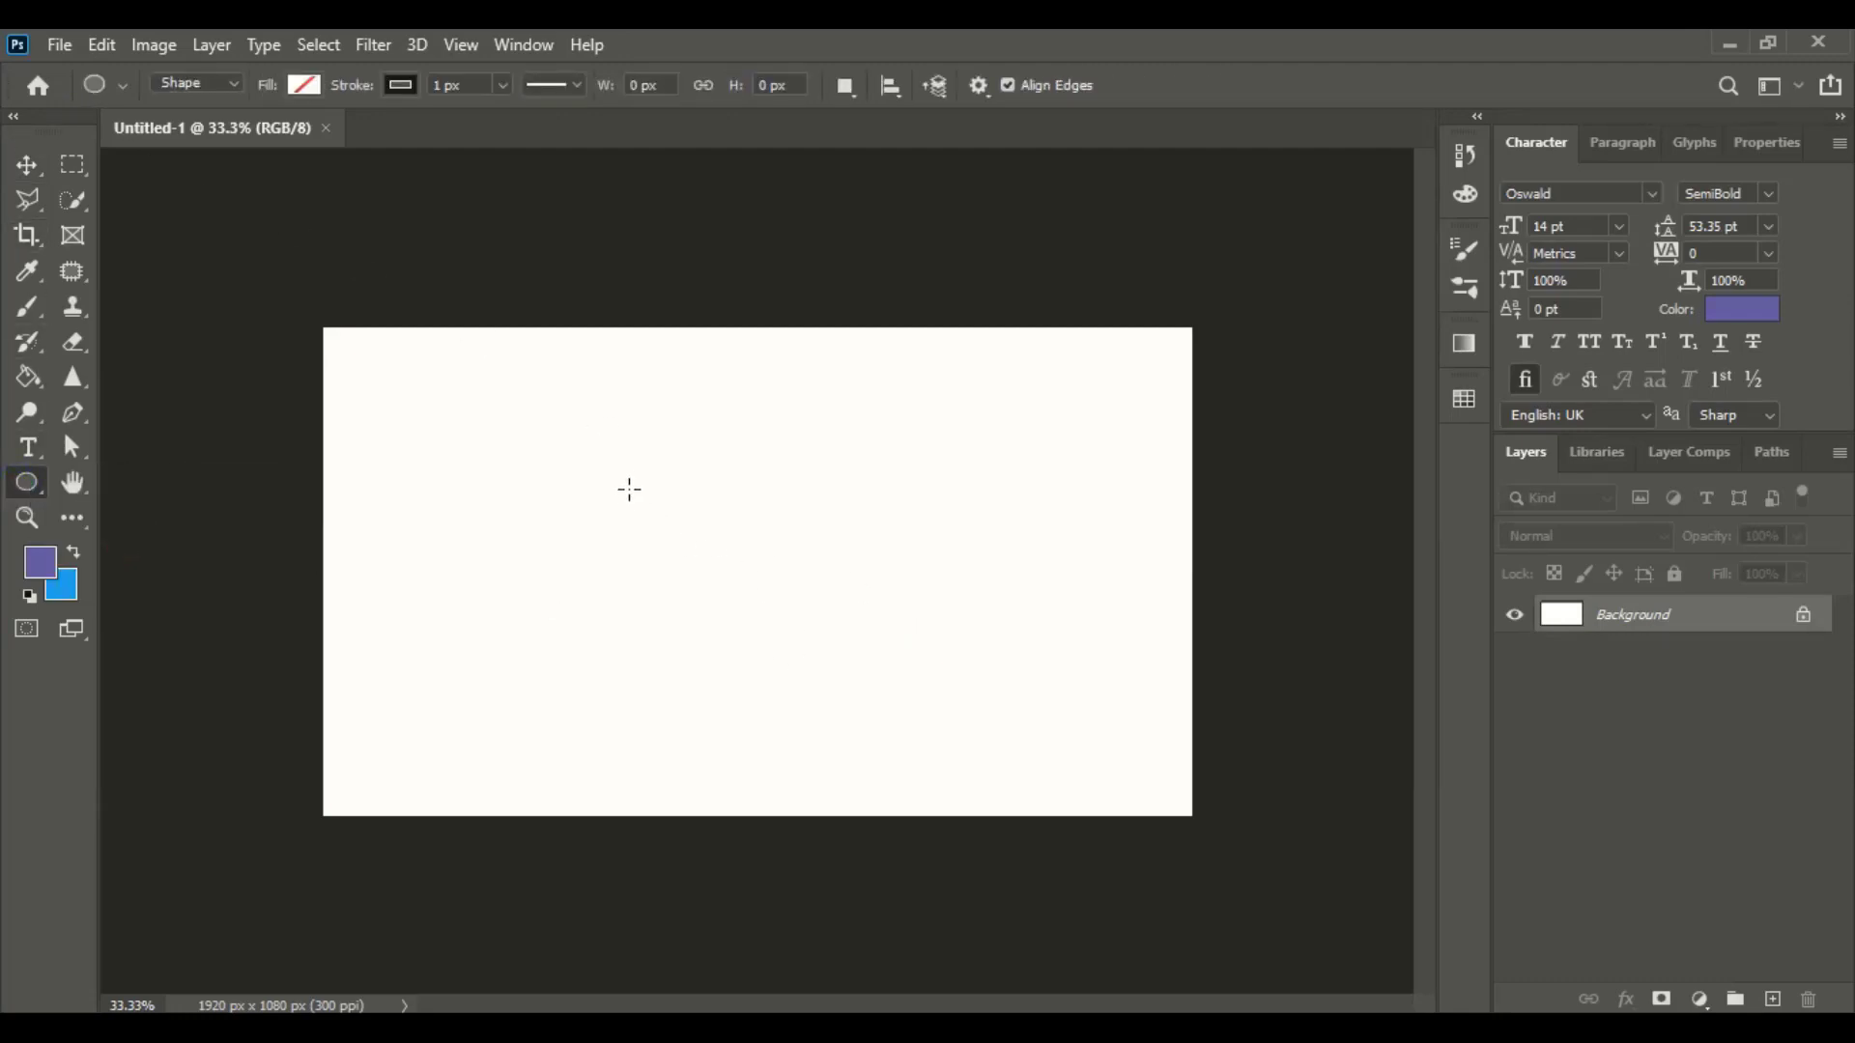
drag(628, 411, 1011, 814)
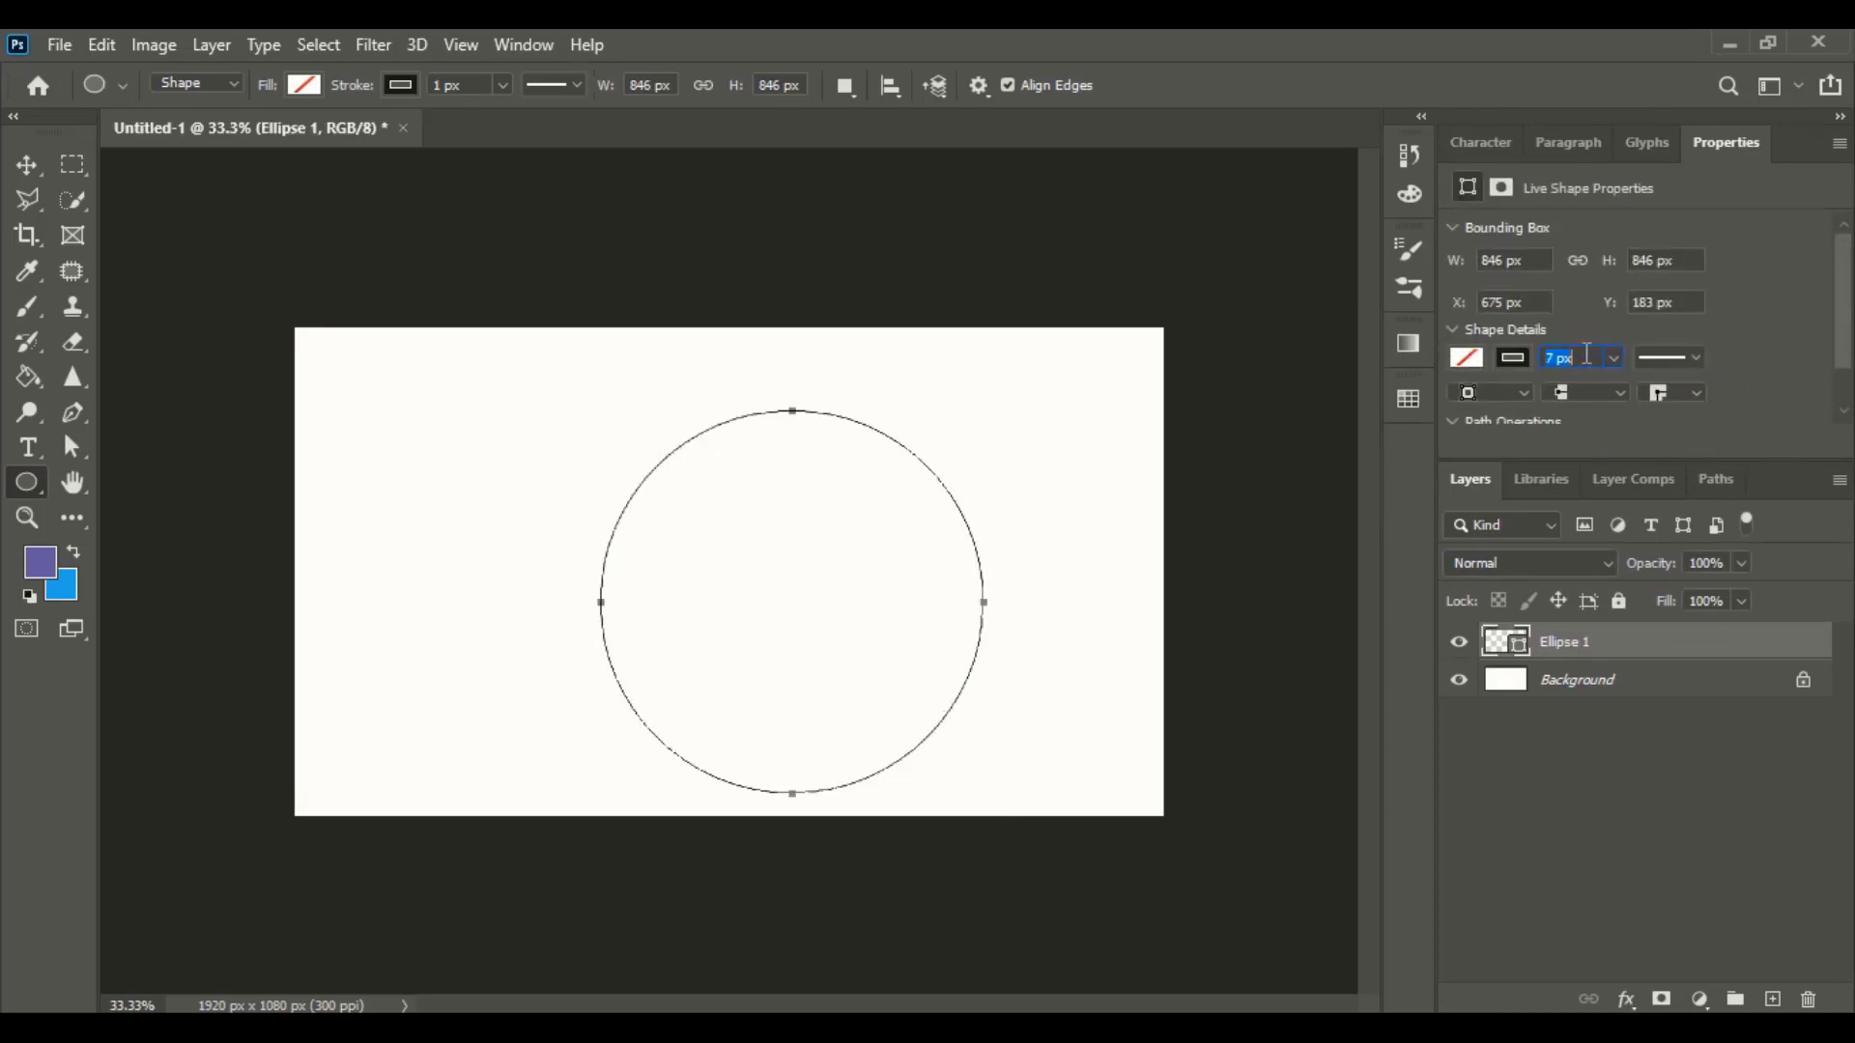
- Set the circle's stroke width to 71 px and move the ring to about X 463 px, Y 97 px
key(Return)
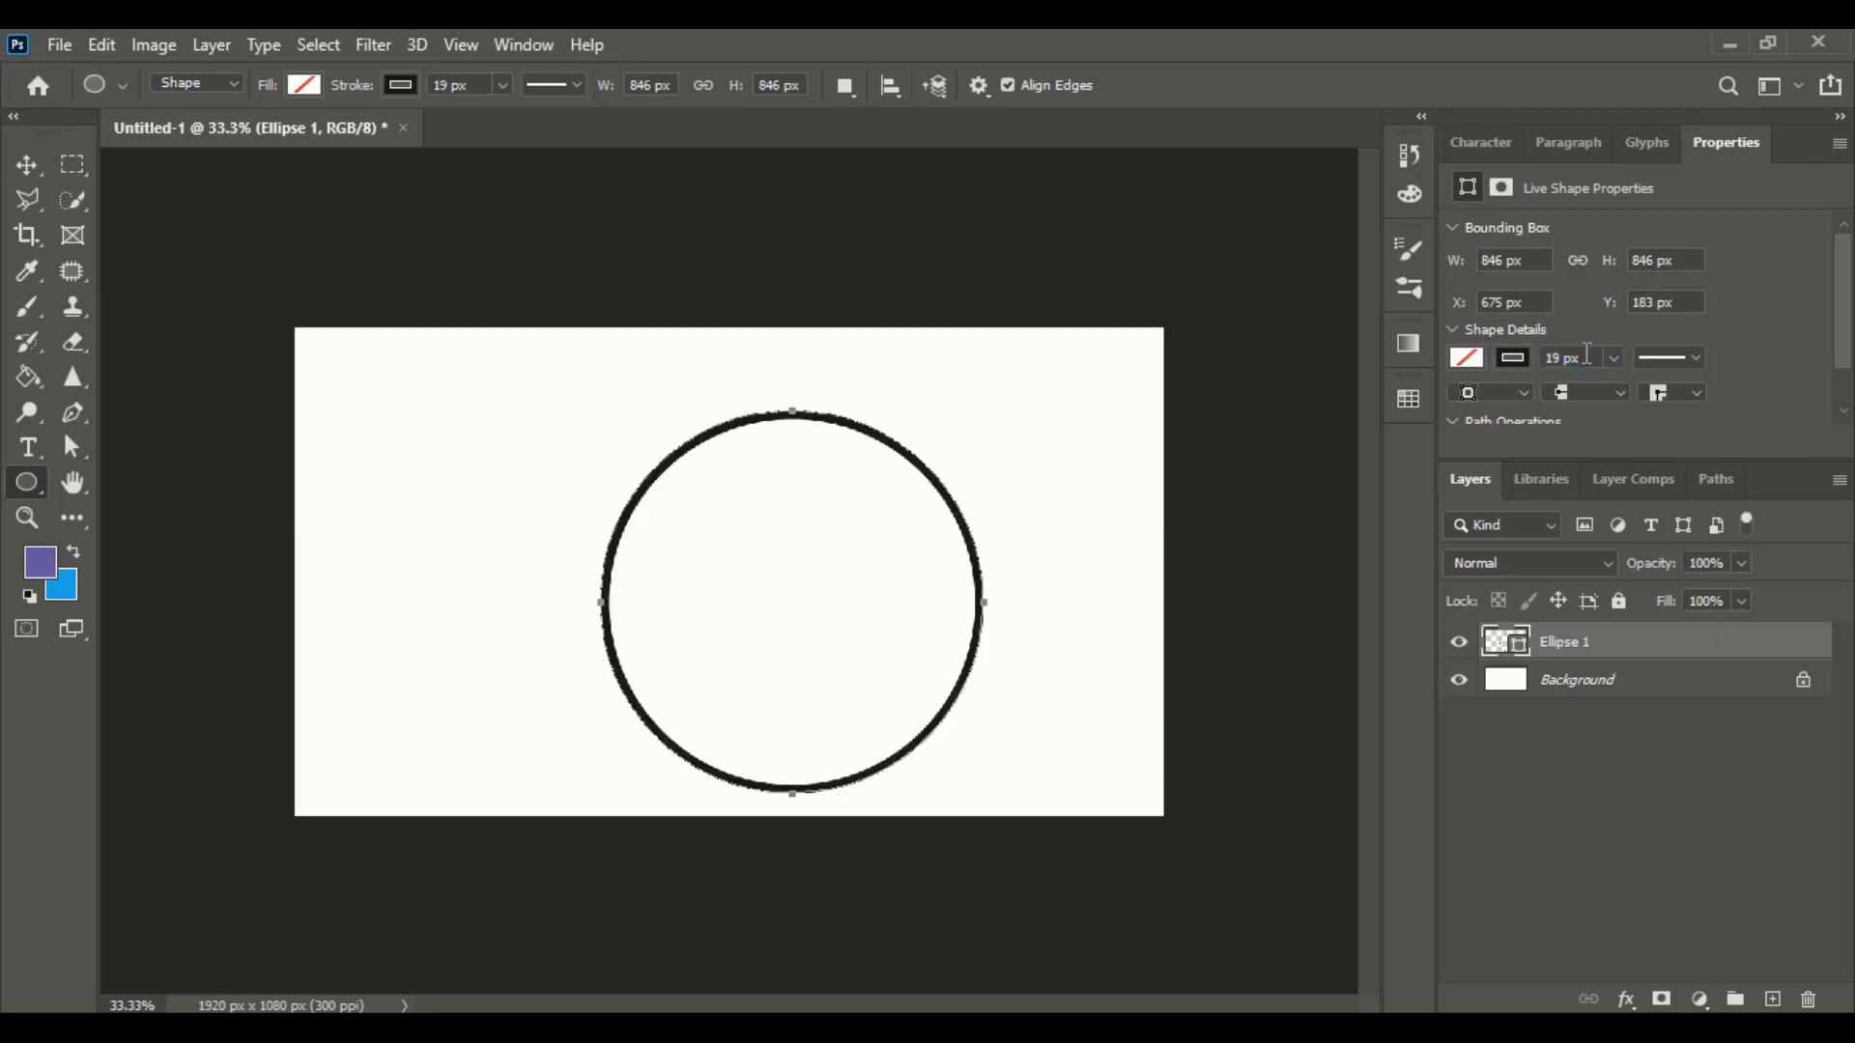
key(Up)
key(Return)
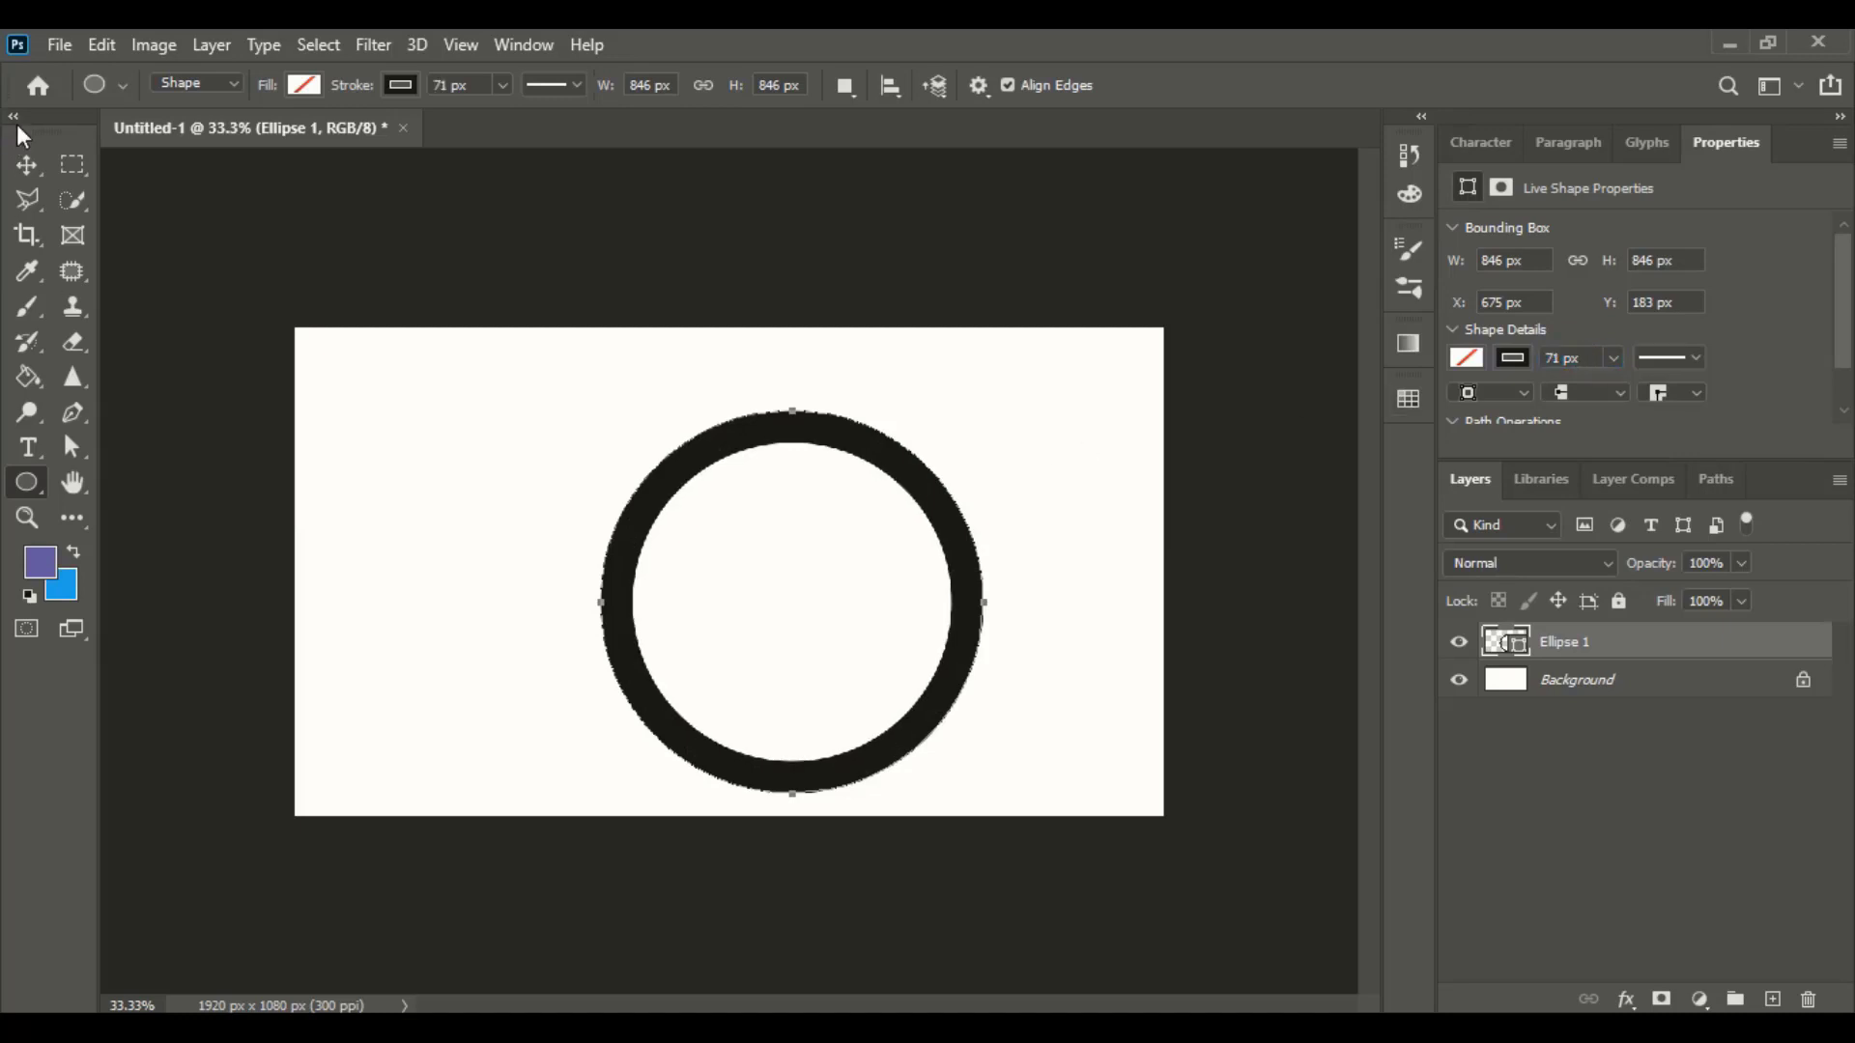
click(26, 165)
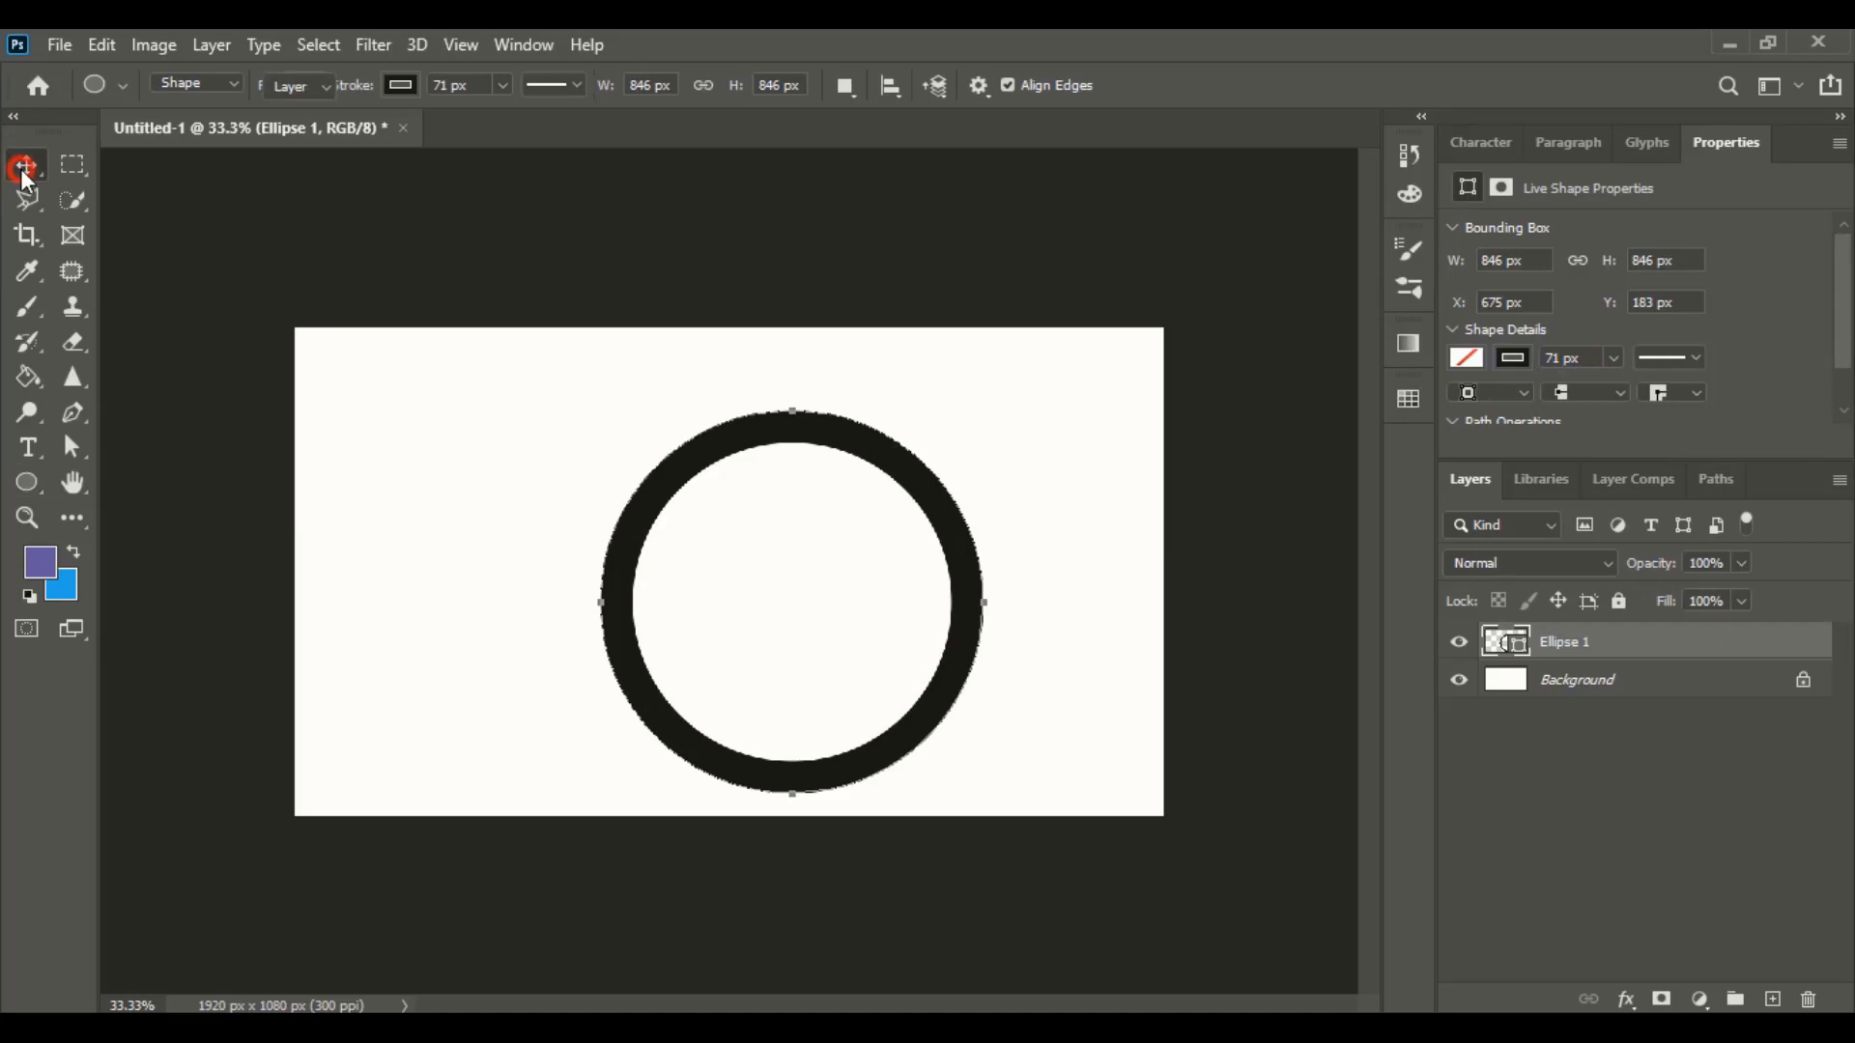
click(1039, 490)
key(ctrl+plus)
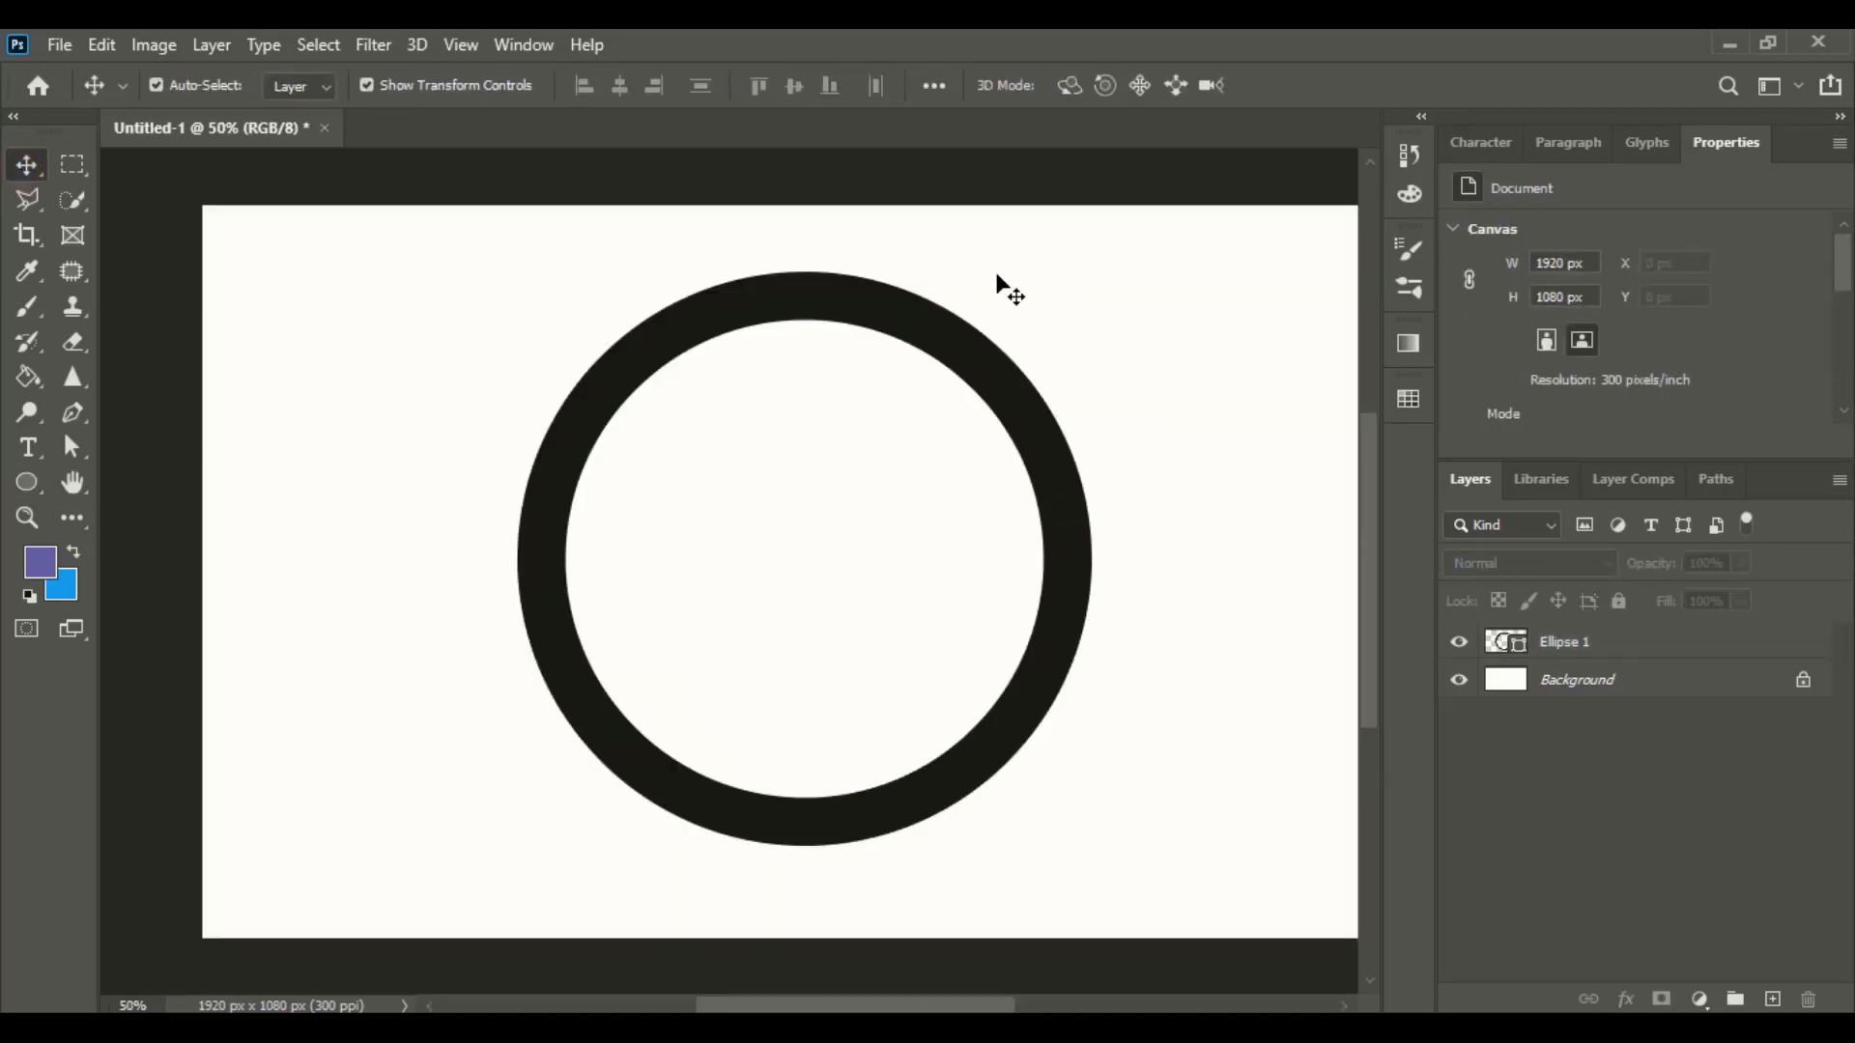
- Duplicate the ring in place and scale the copy about its centre to about 74%, forming a smaller concentric ring
click(903, 322)
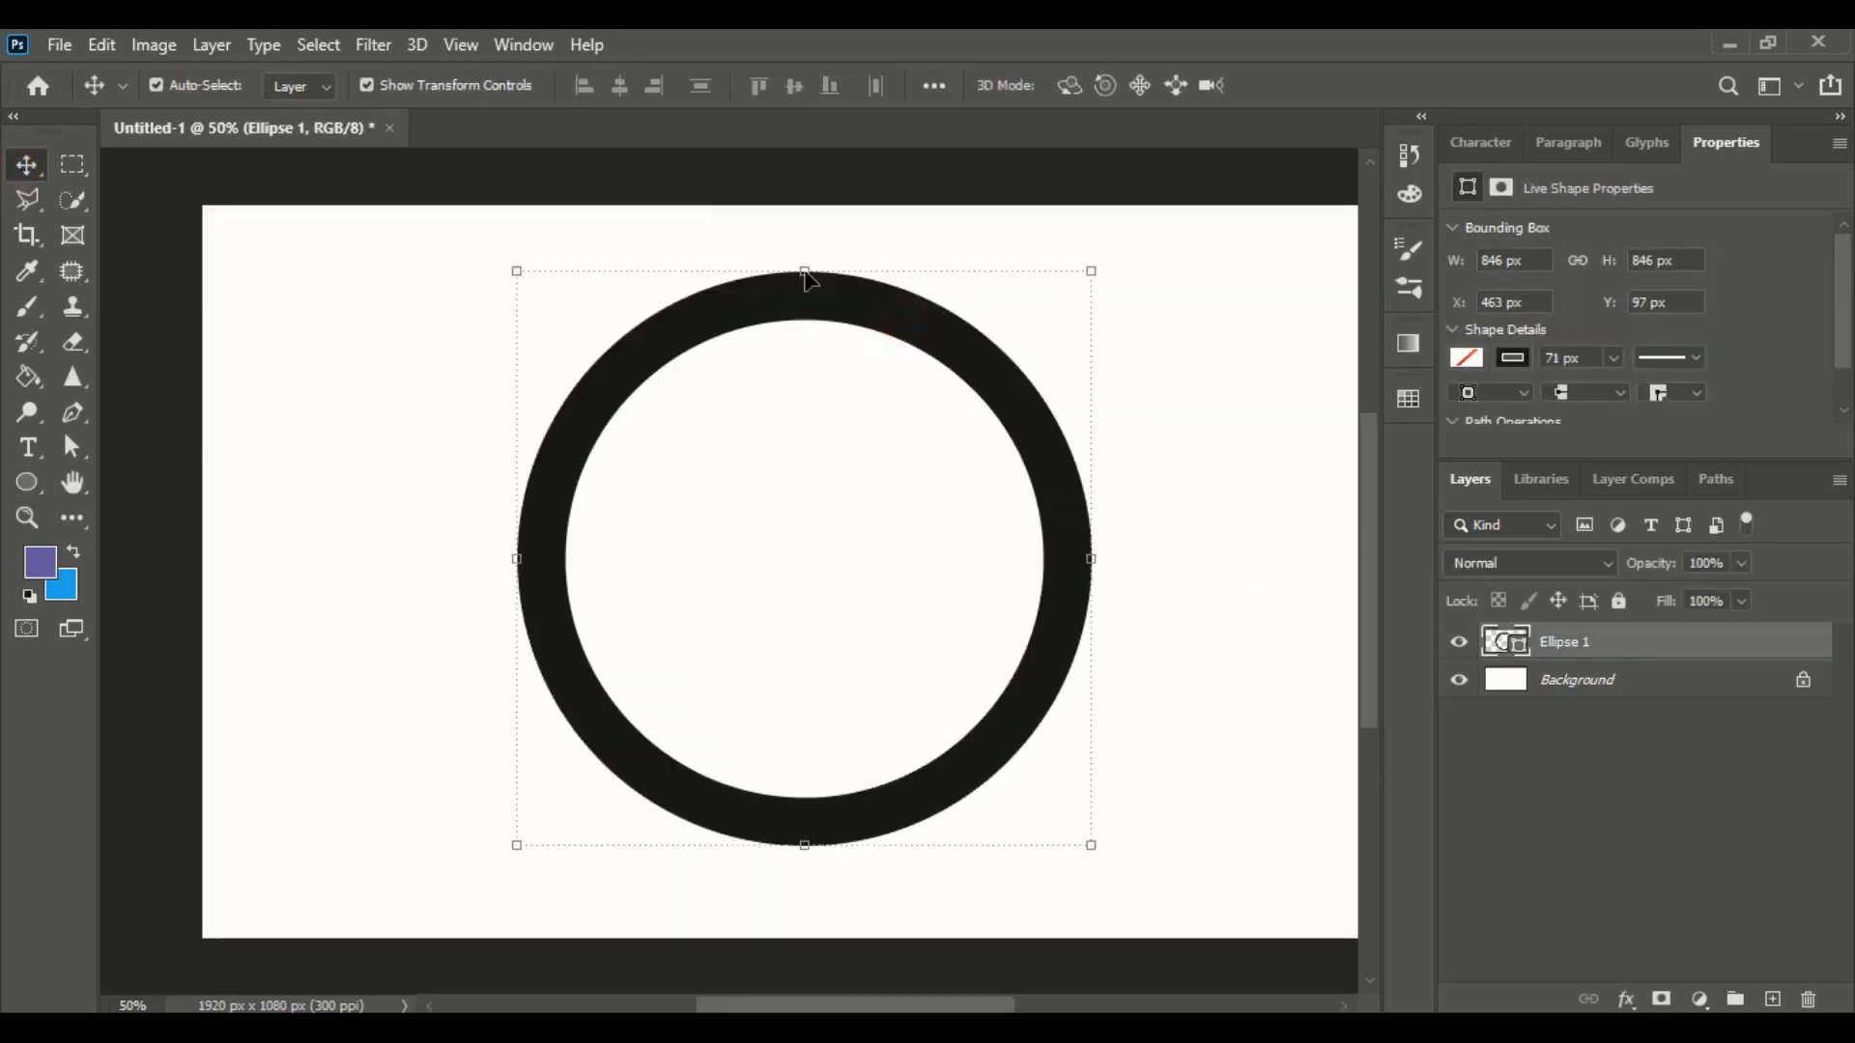
click(100, 39)
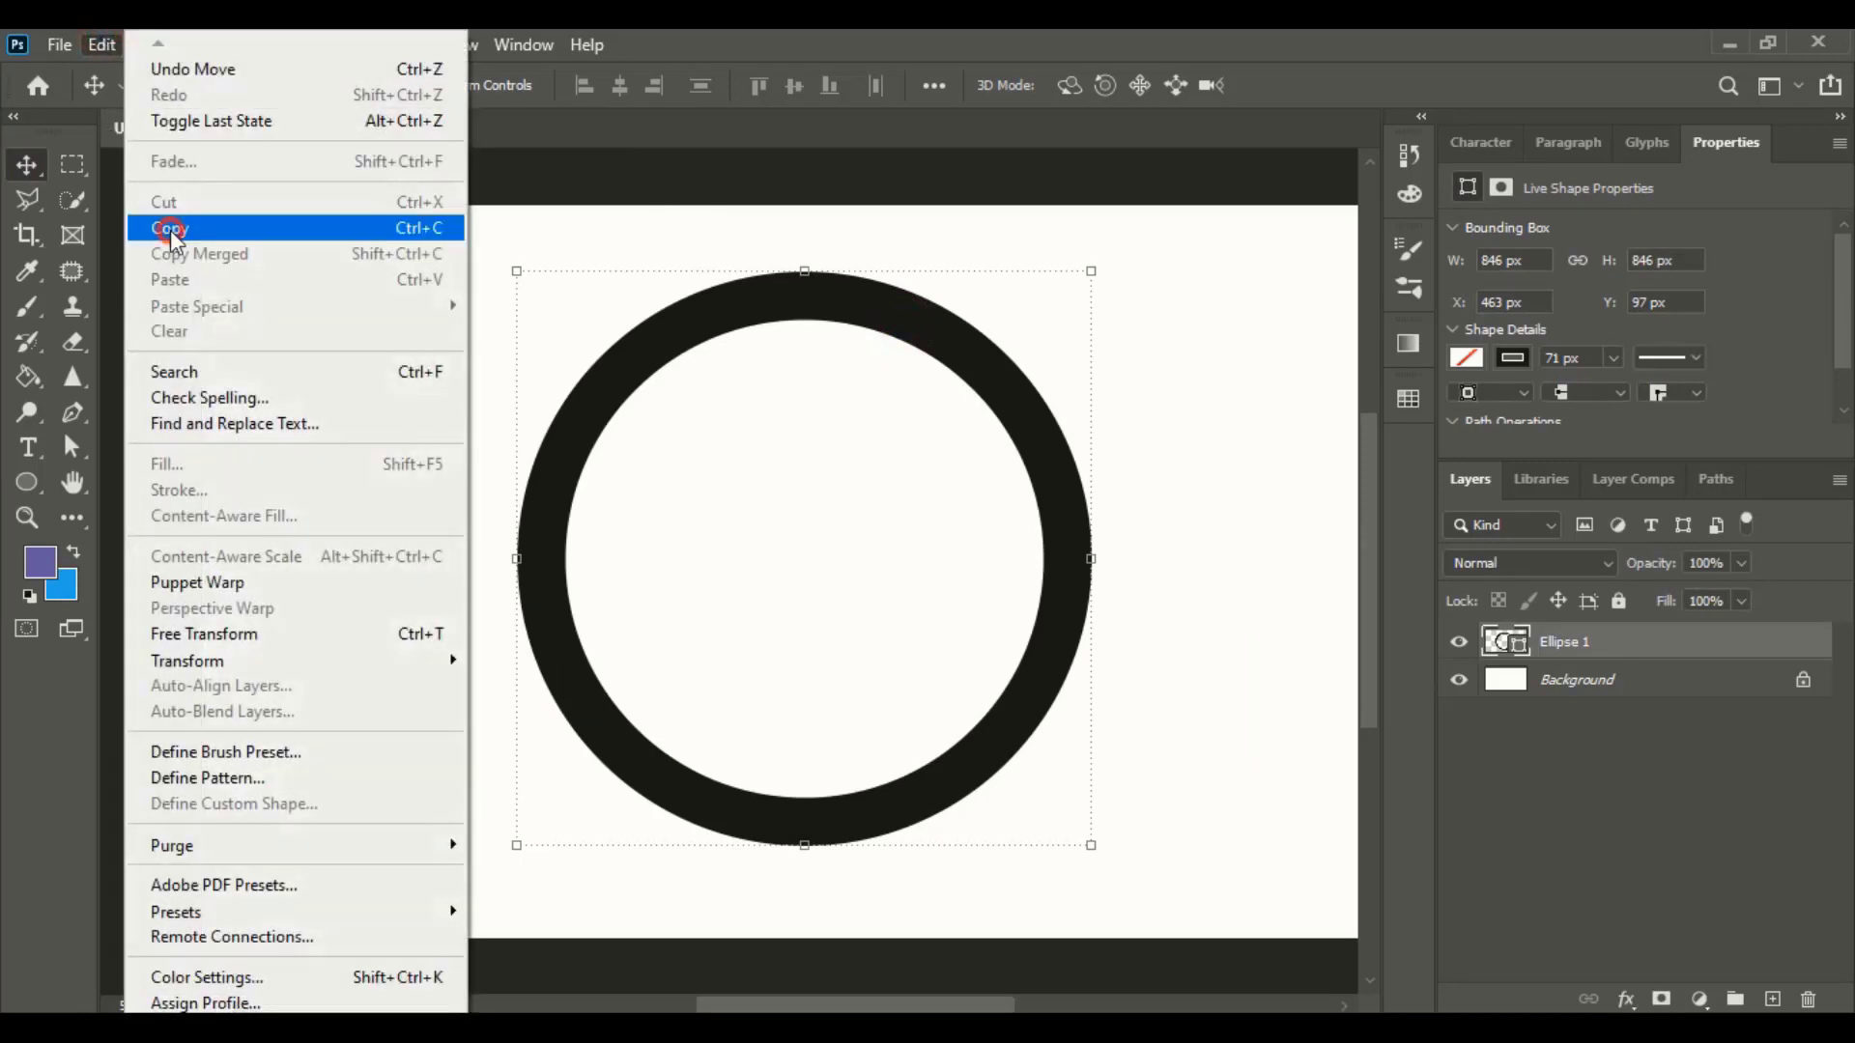
click(154, 228)
click(98, 48)
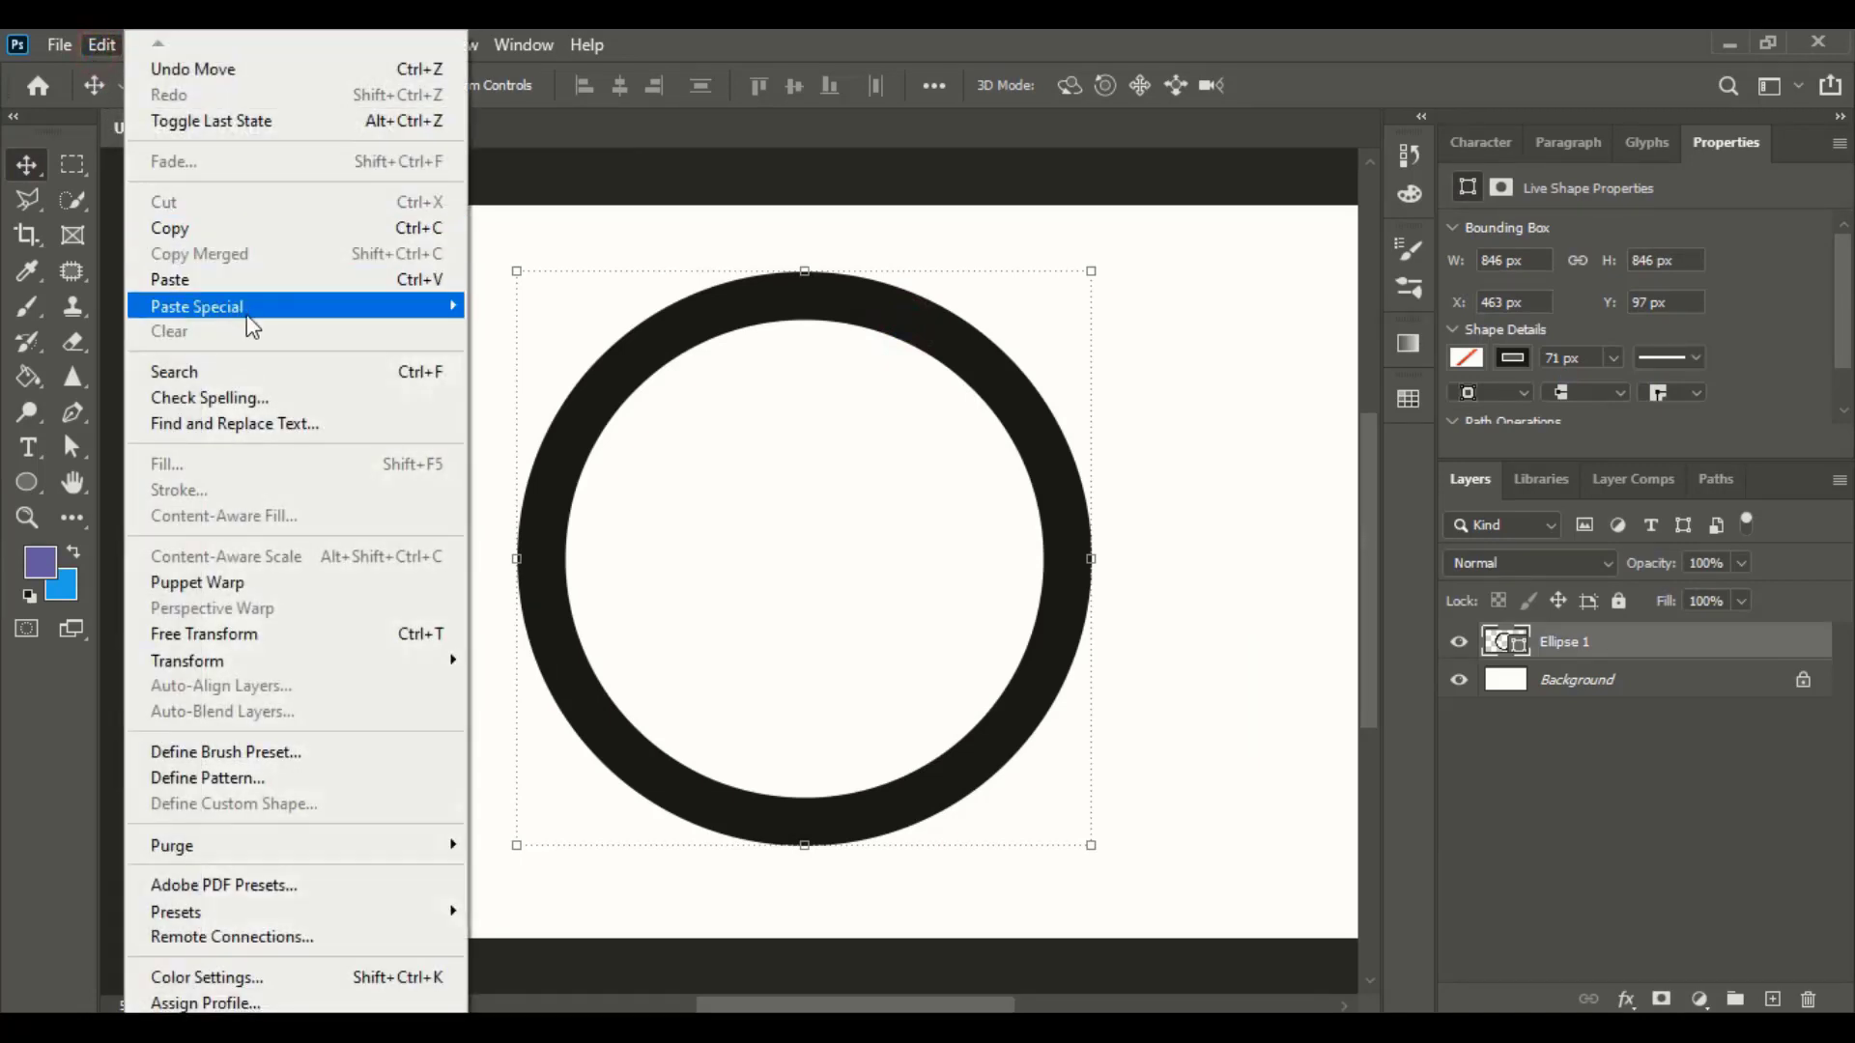
mouse_move(393, 319)
click(566, 332)
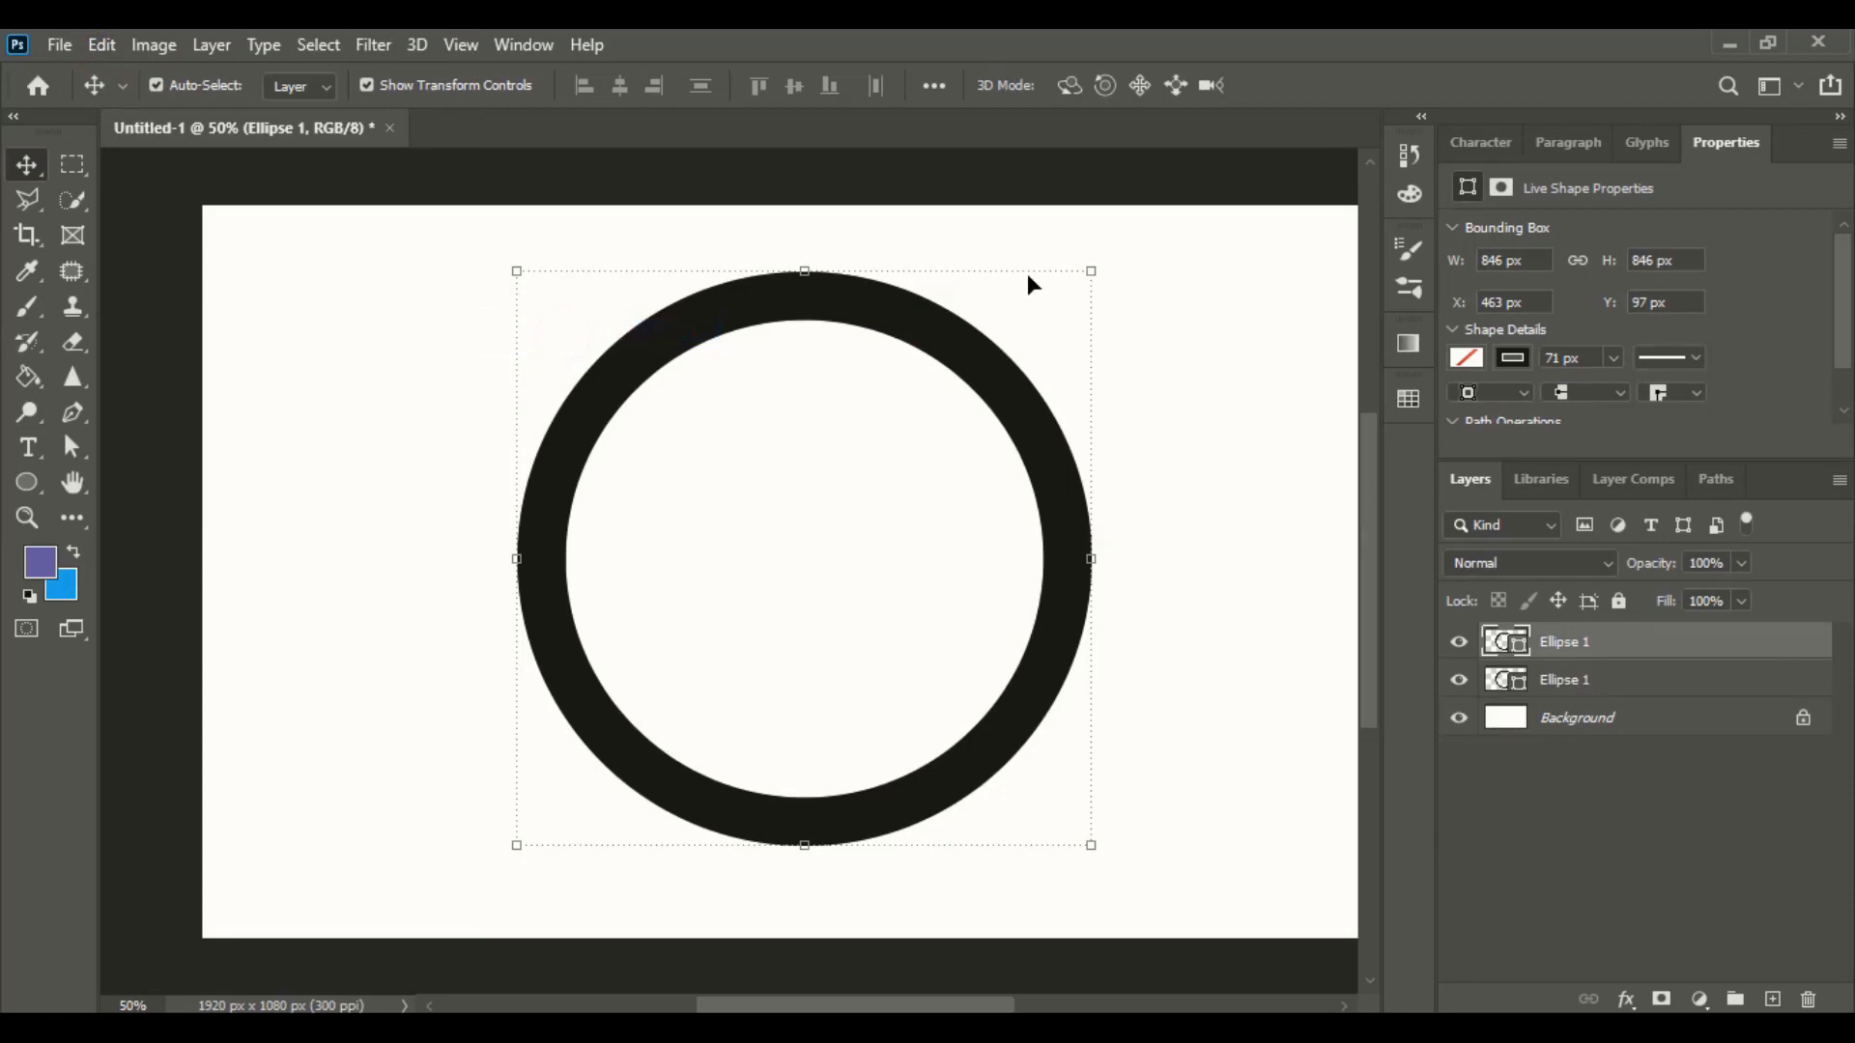
drag(1090, 277, 1013, 351)
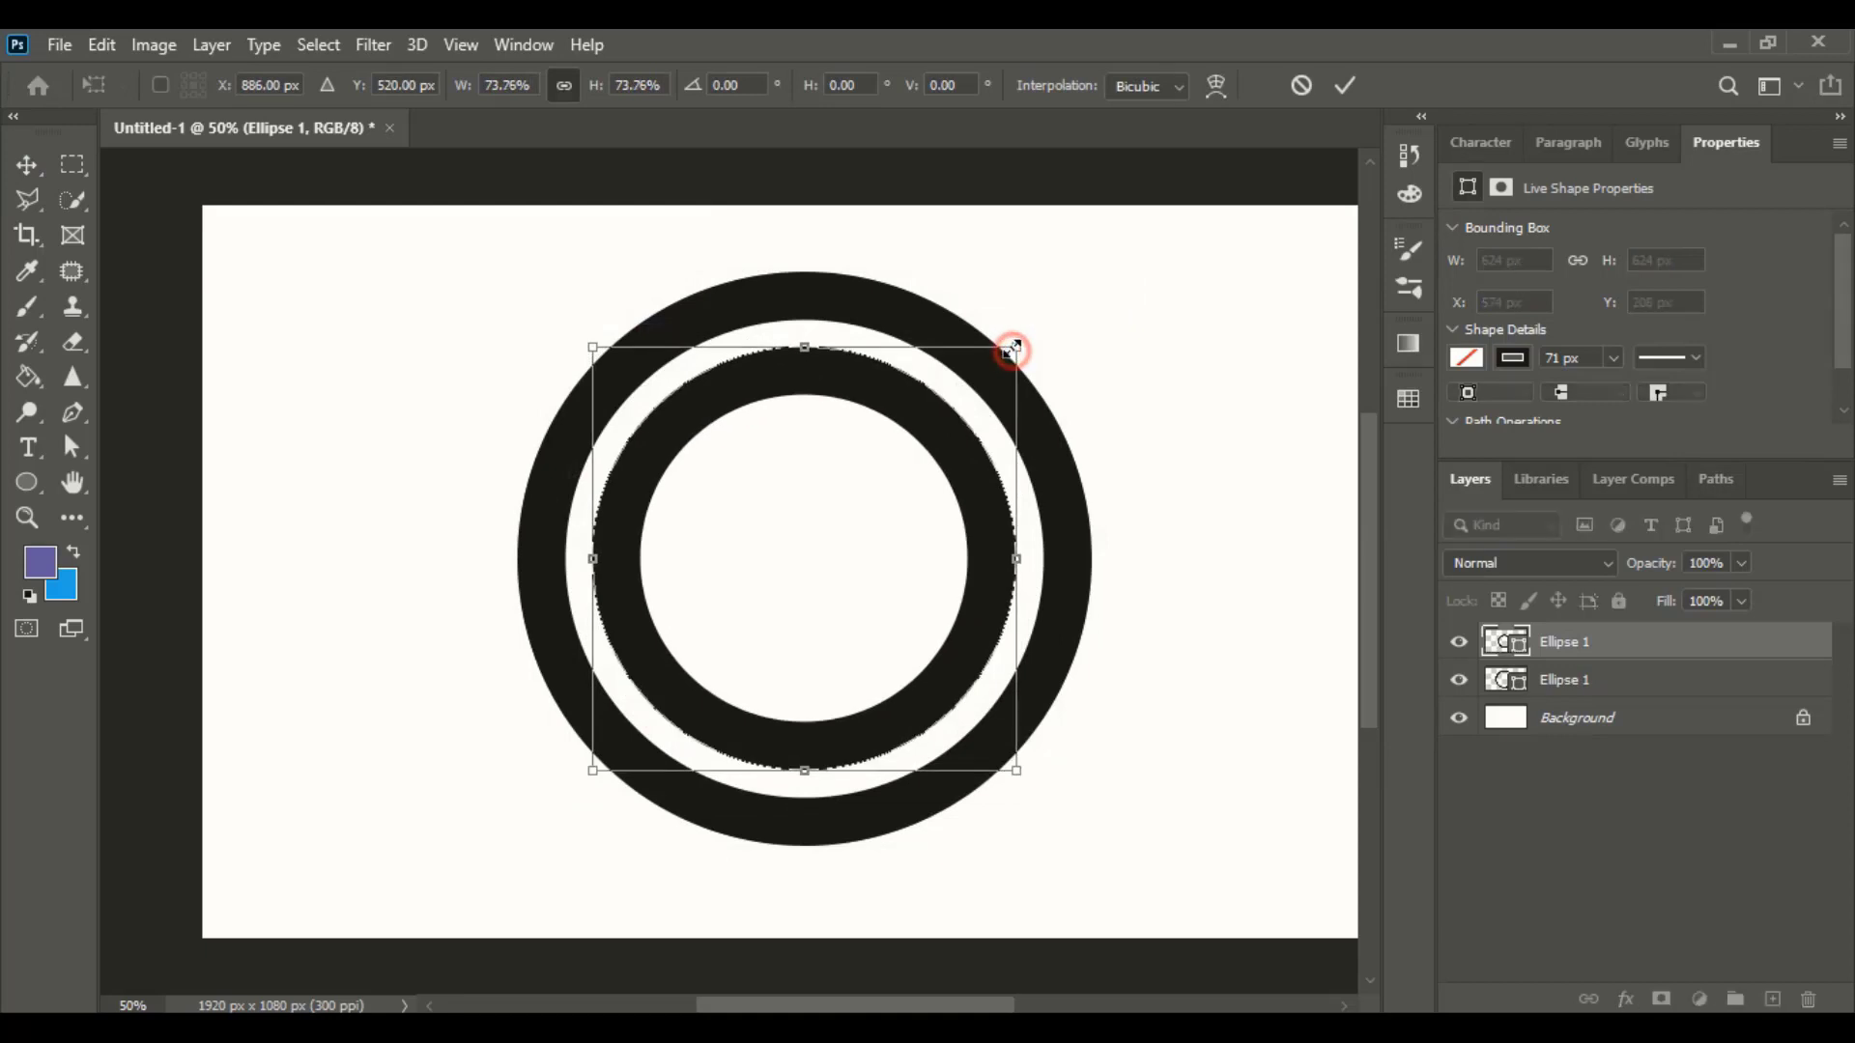
click(1348, 85)
click(1201, 481)
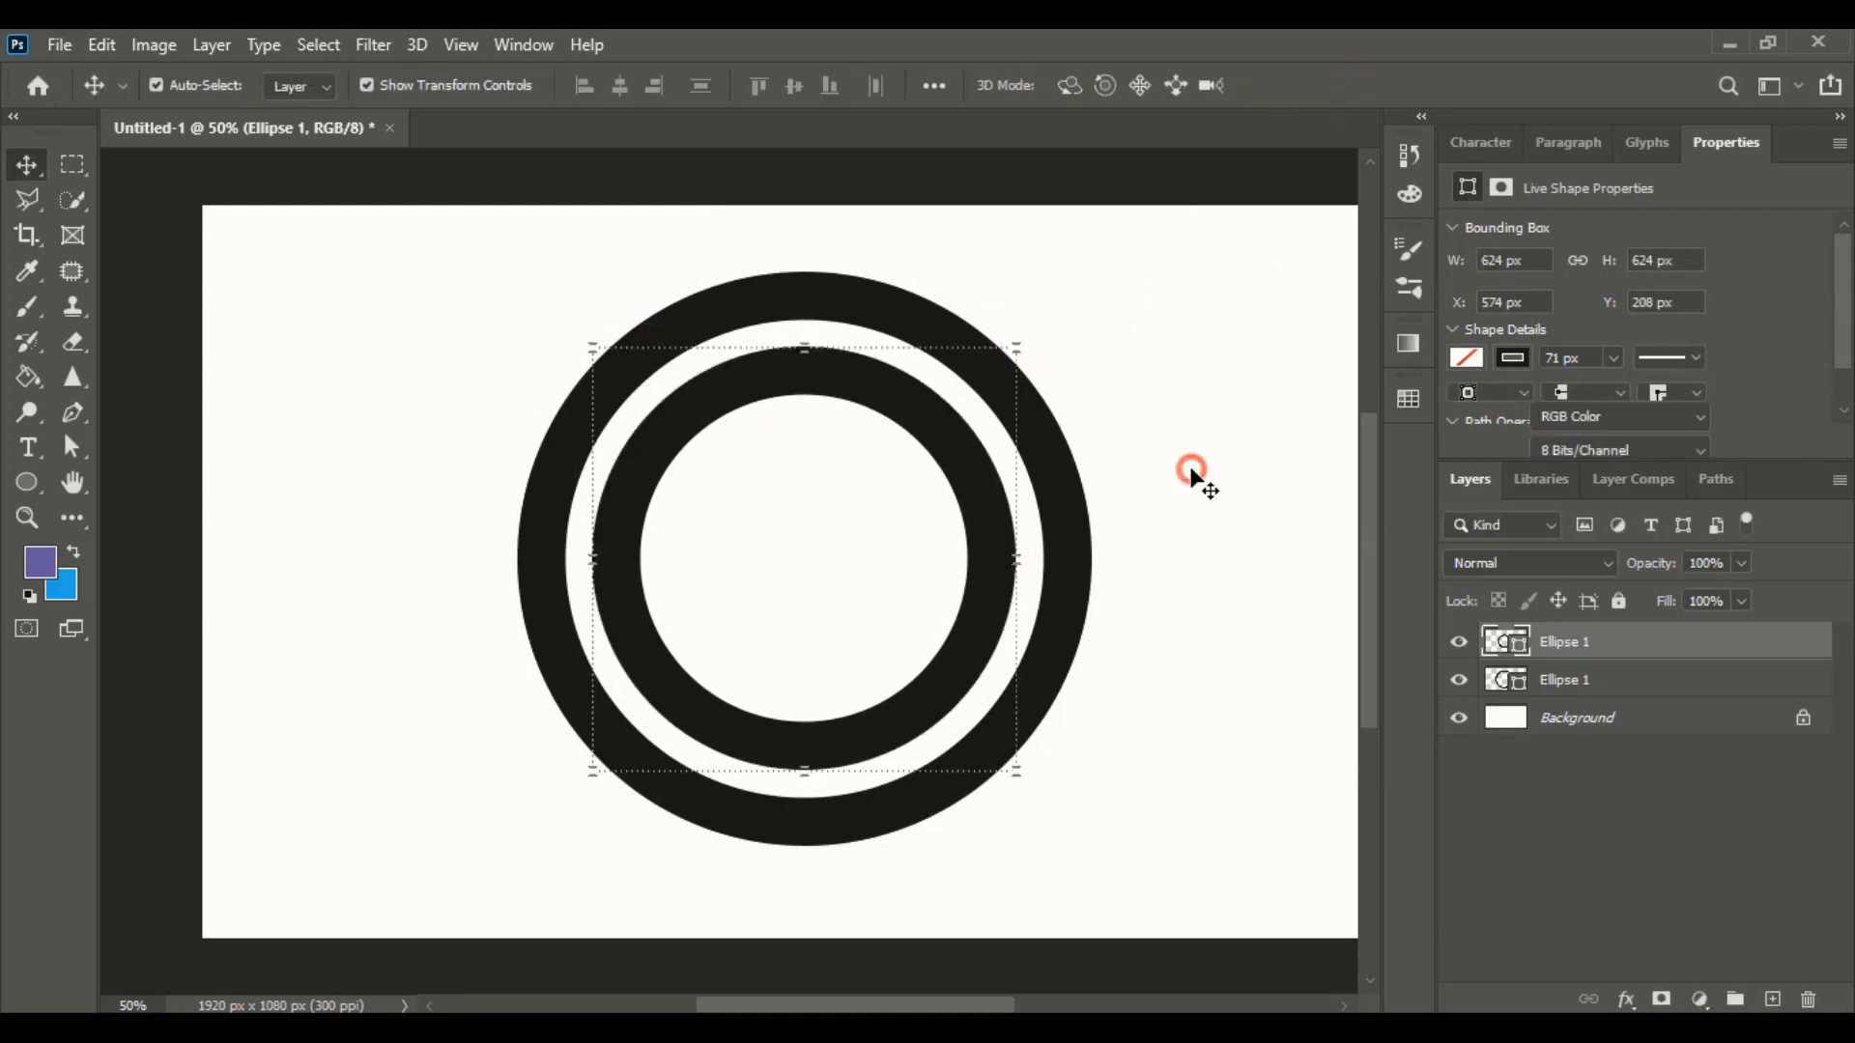
- Draw a straight vertical line through the middle of the rings with the Pen tool and set its stroke to 71 px
click(74, 415)
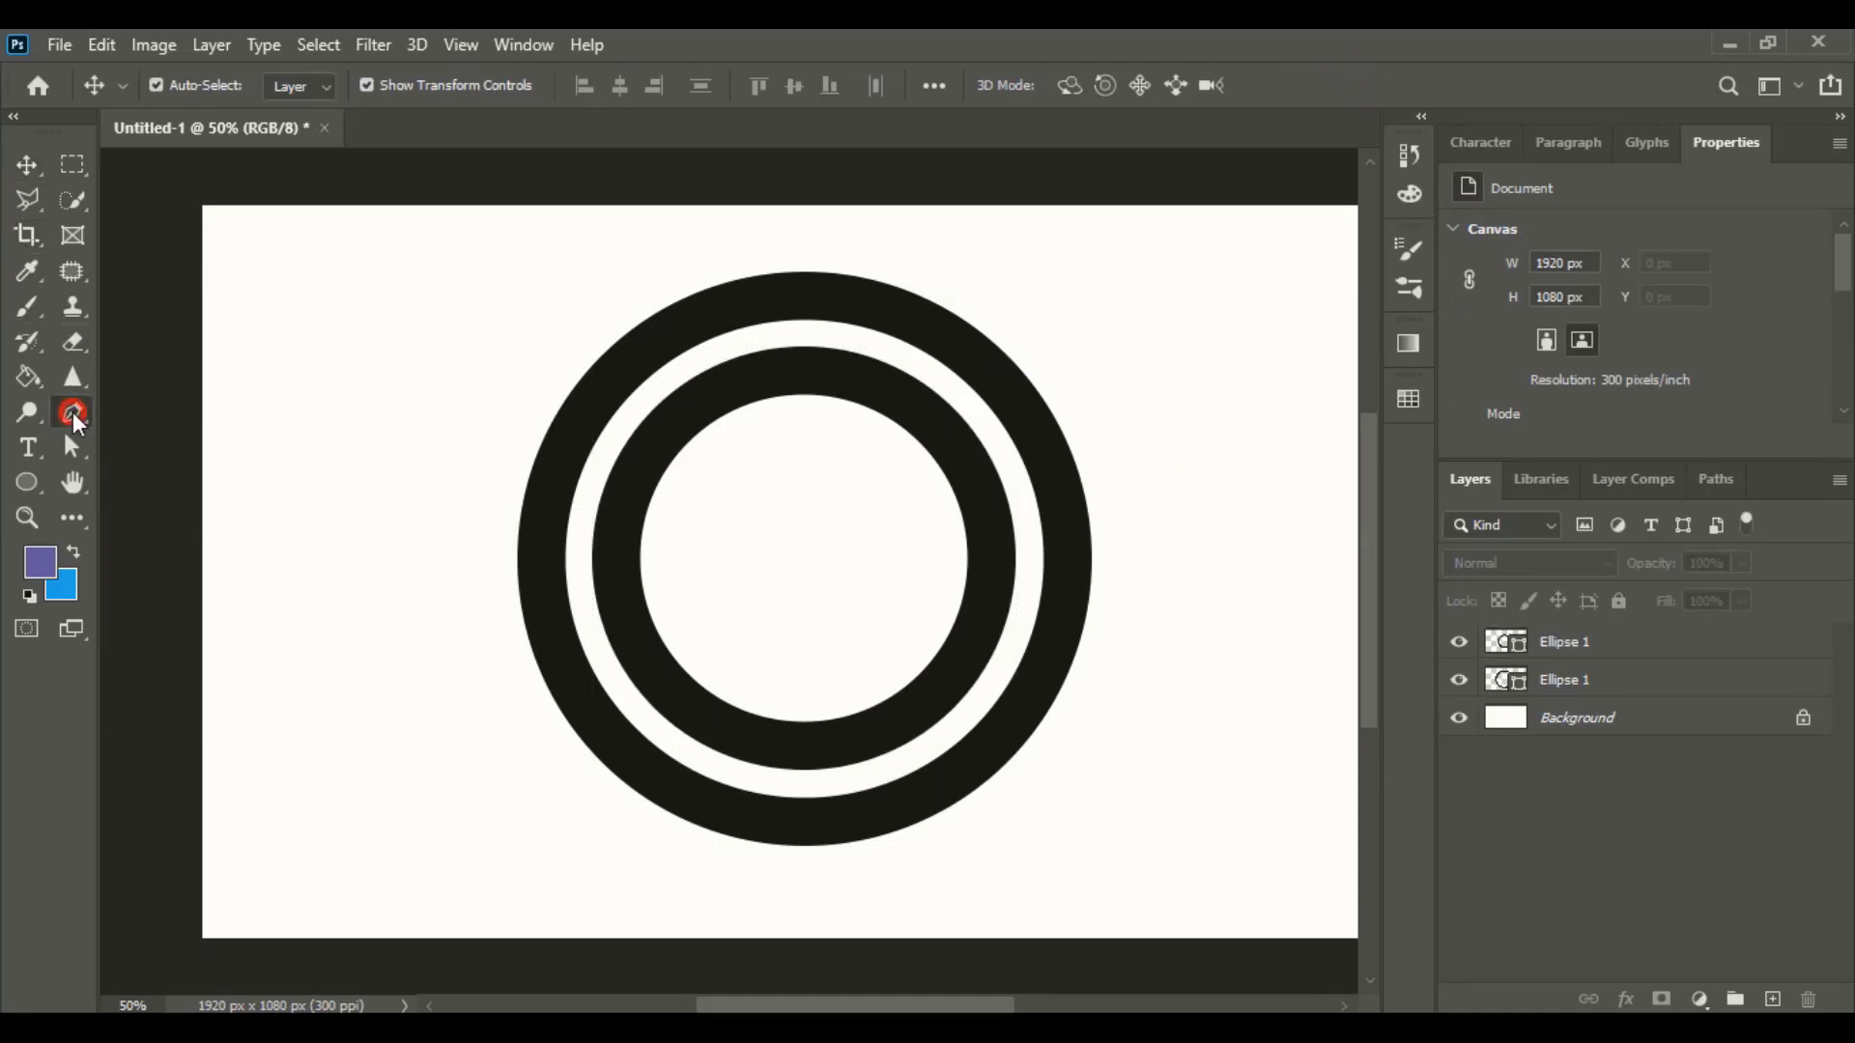
click(803, 291)
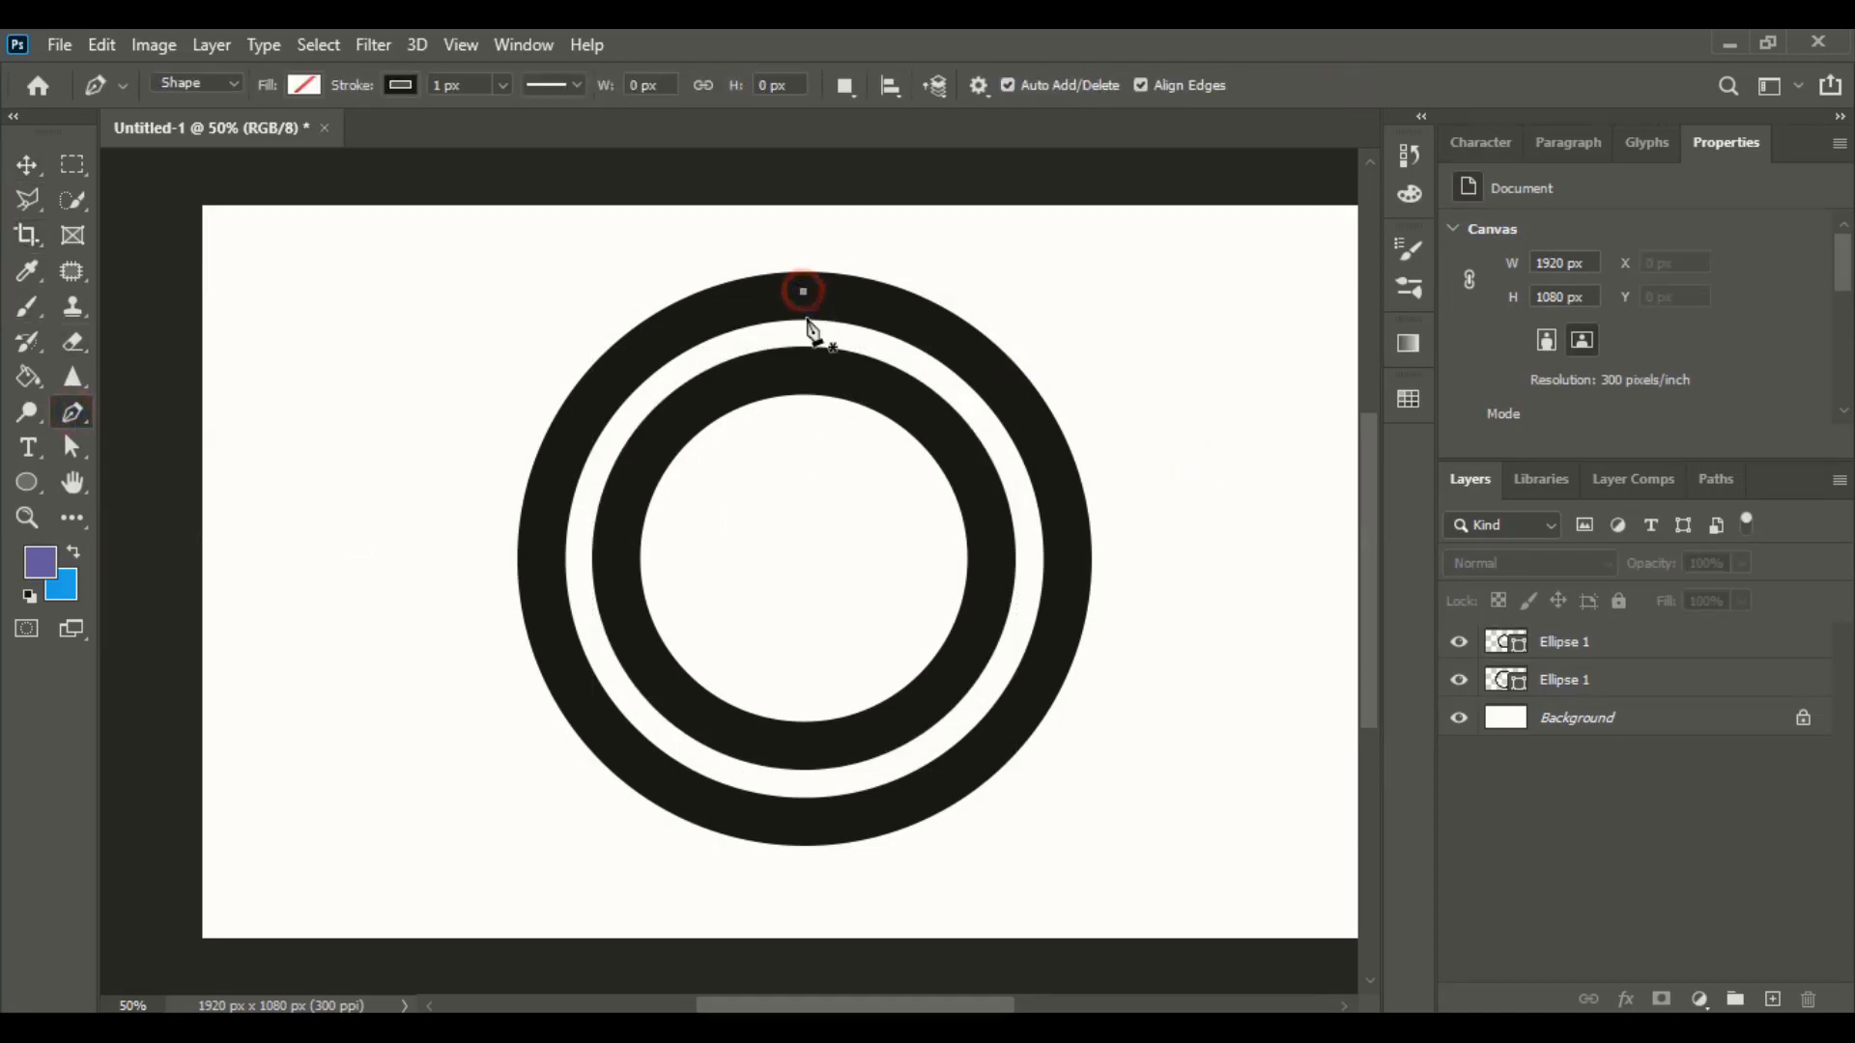
shift+click(814, 901)
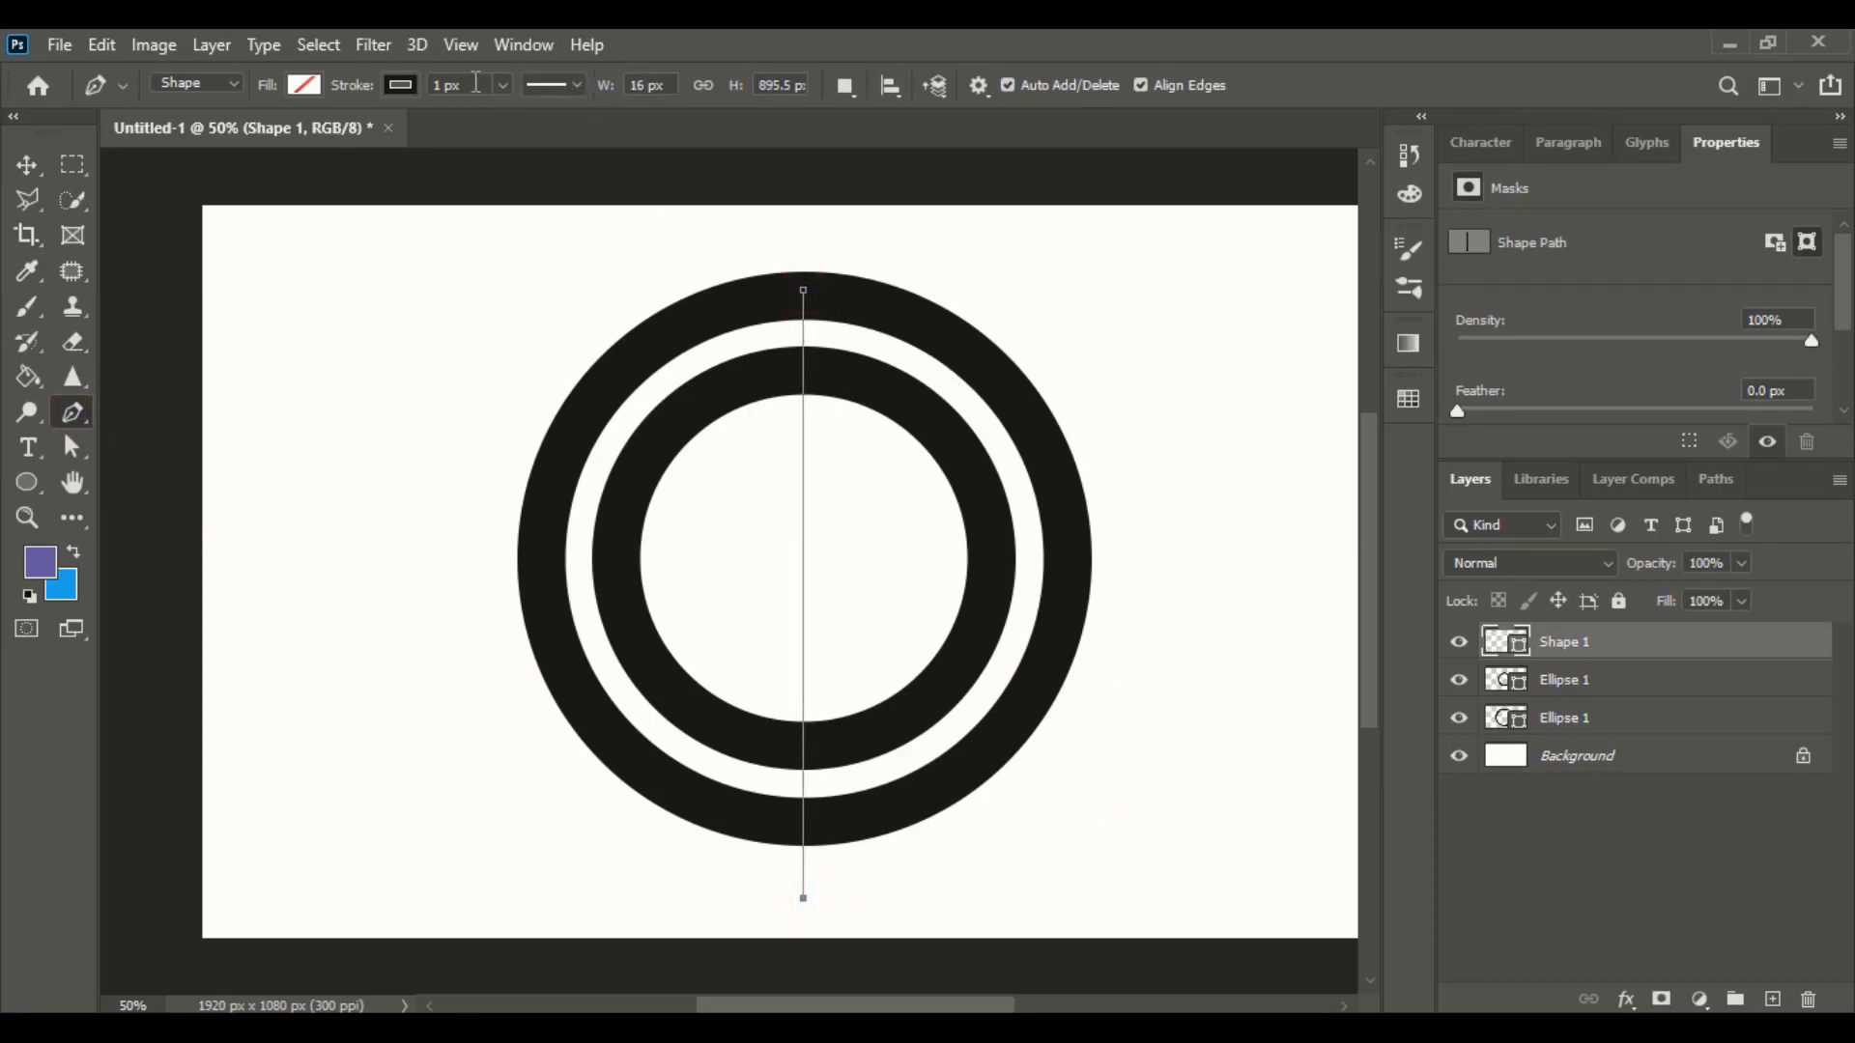
drag(475, 83, 414, 89)
key(Return)
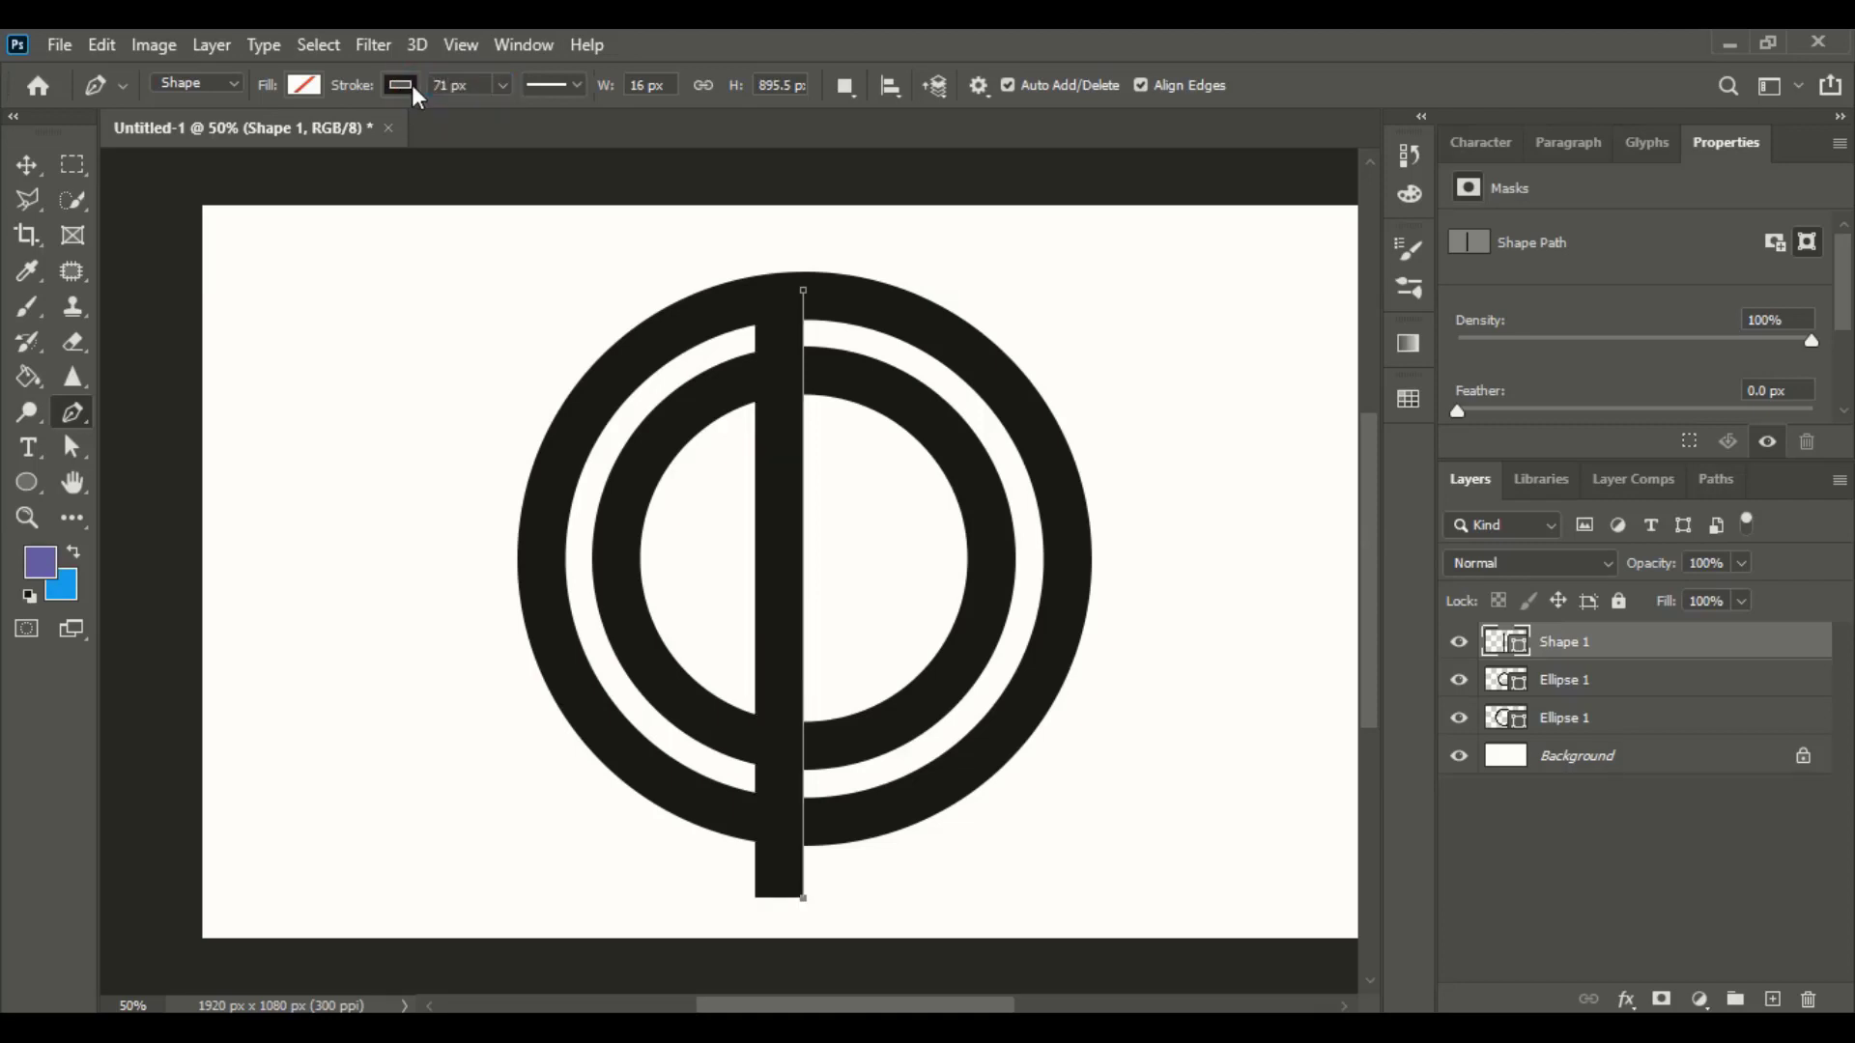
- Move the vertical bar up to overhang the outer ring at both ends and align it with the rings on their horizontal centres
click(23, 166)
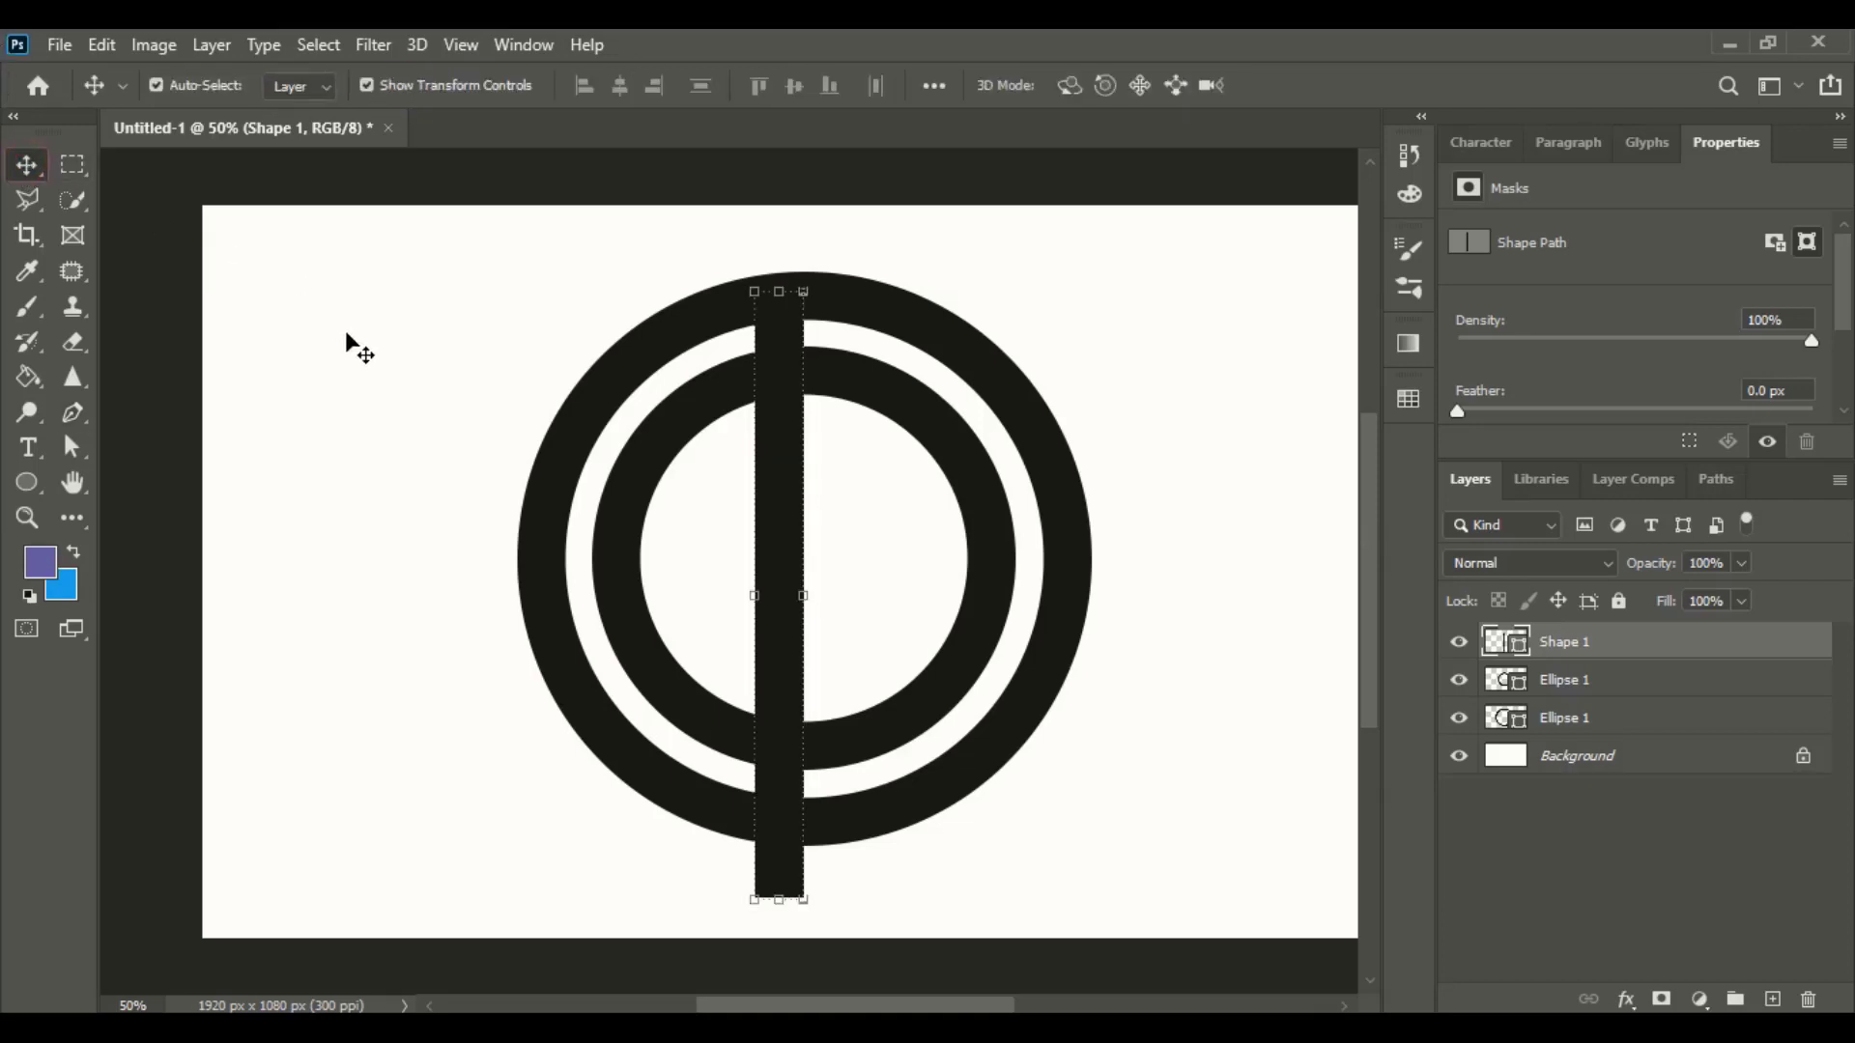
click(407, 379)
drag(772, 487, 826, 453)
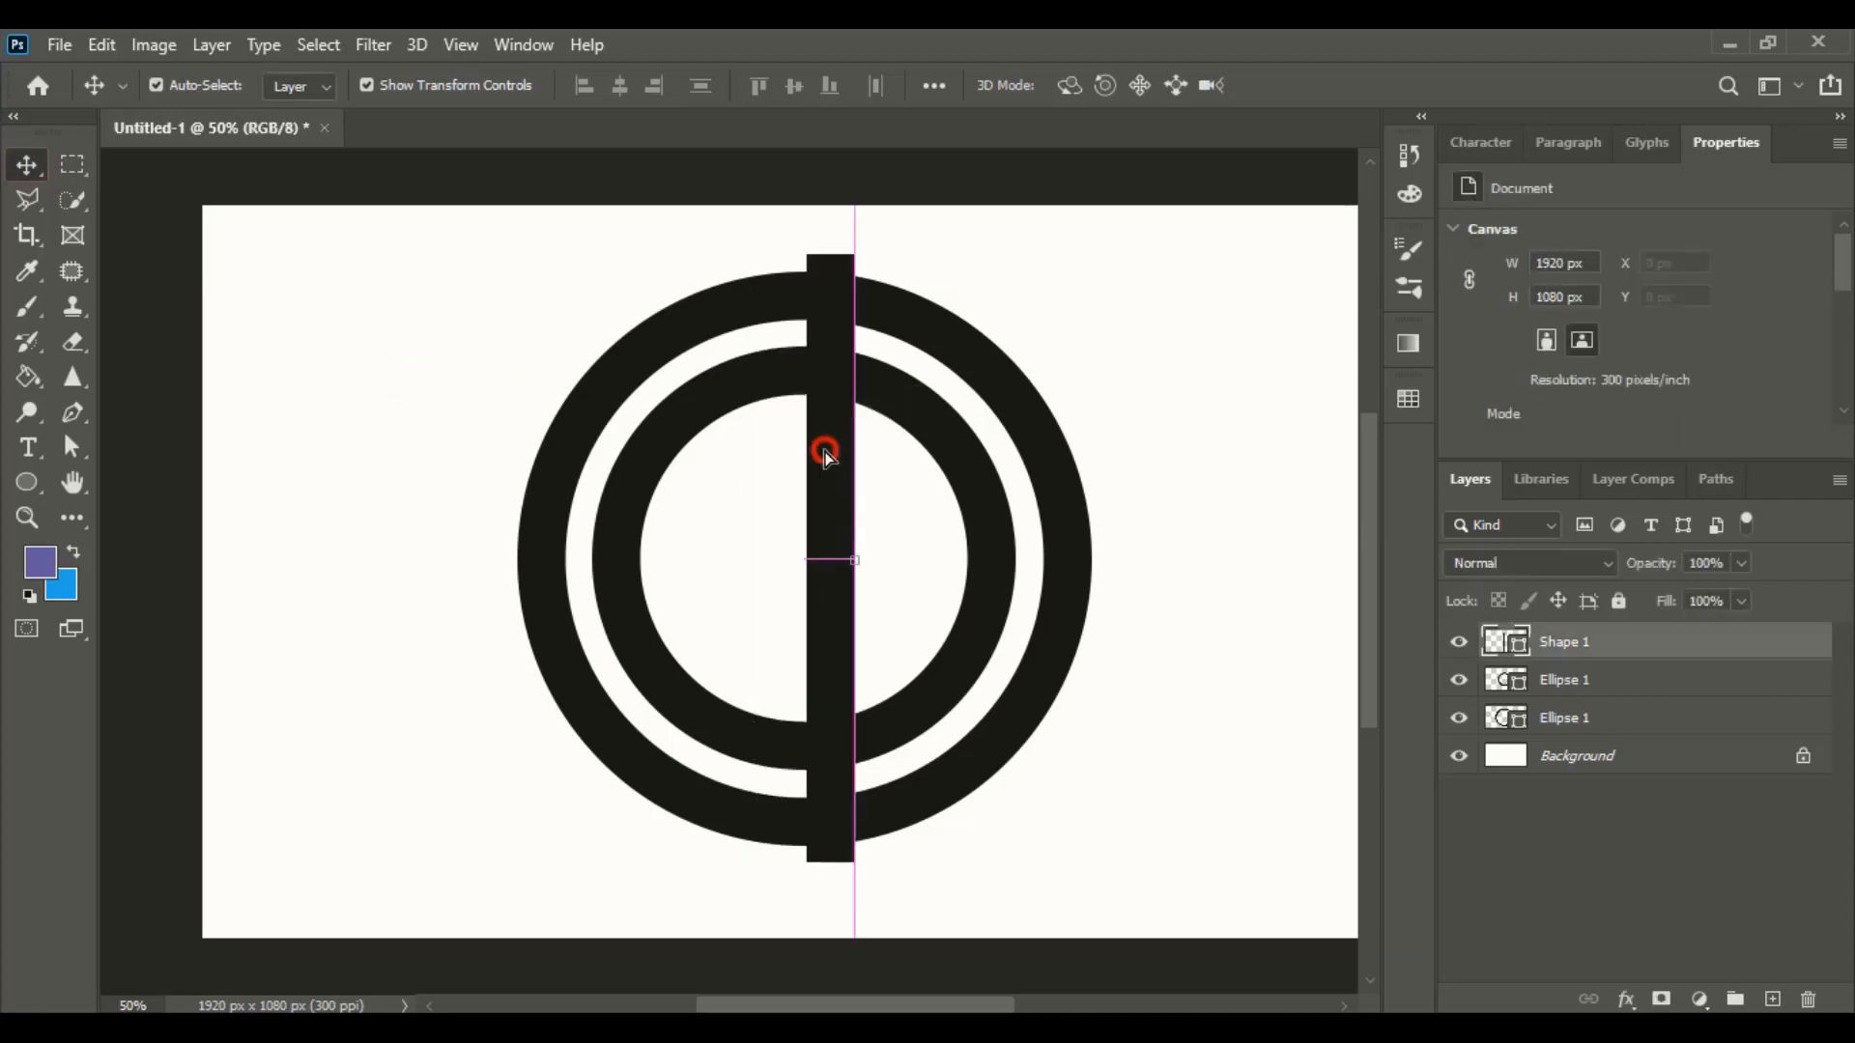
click(720, 253)
drag(650, 229, 1051, 607)
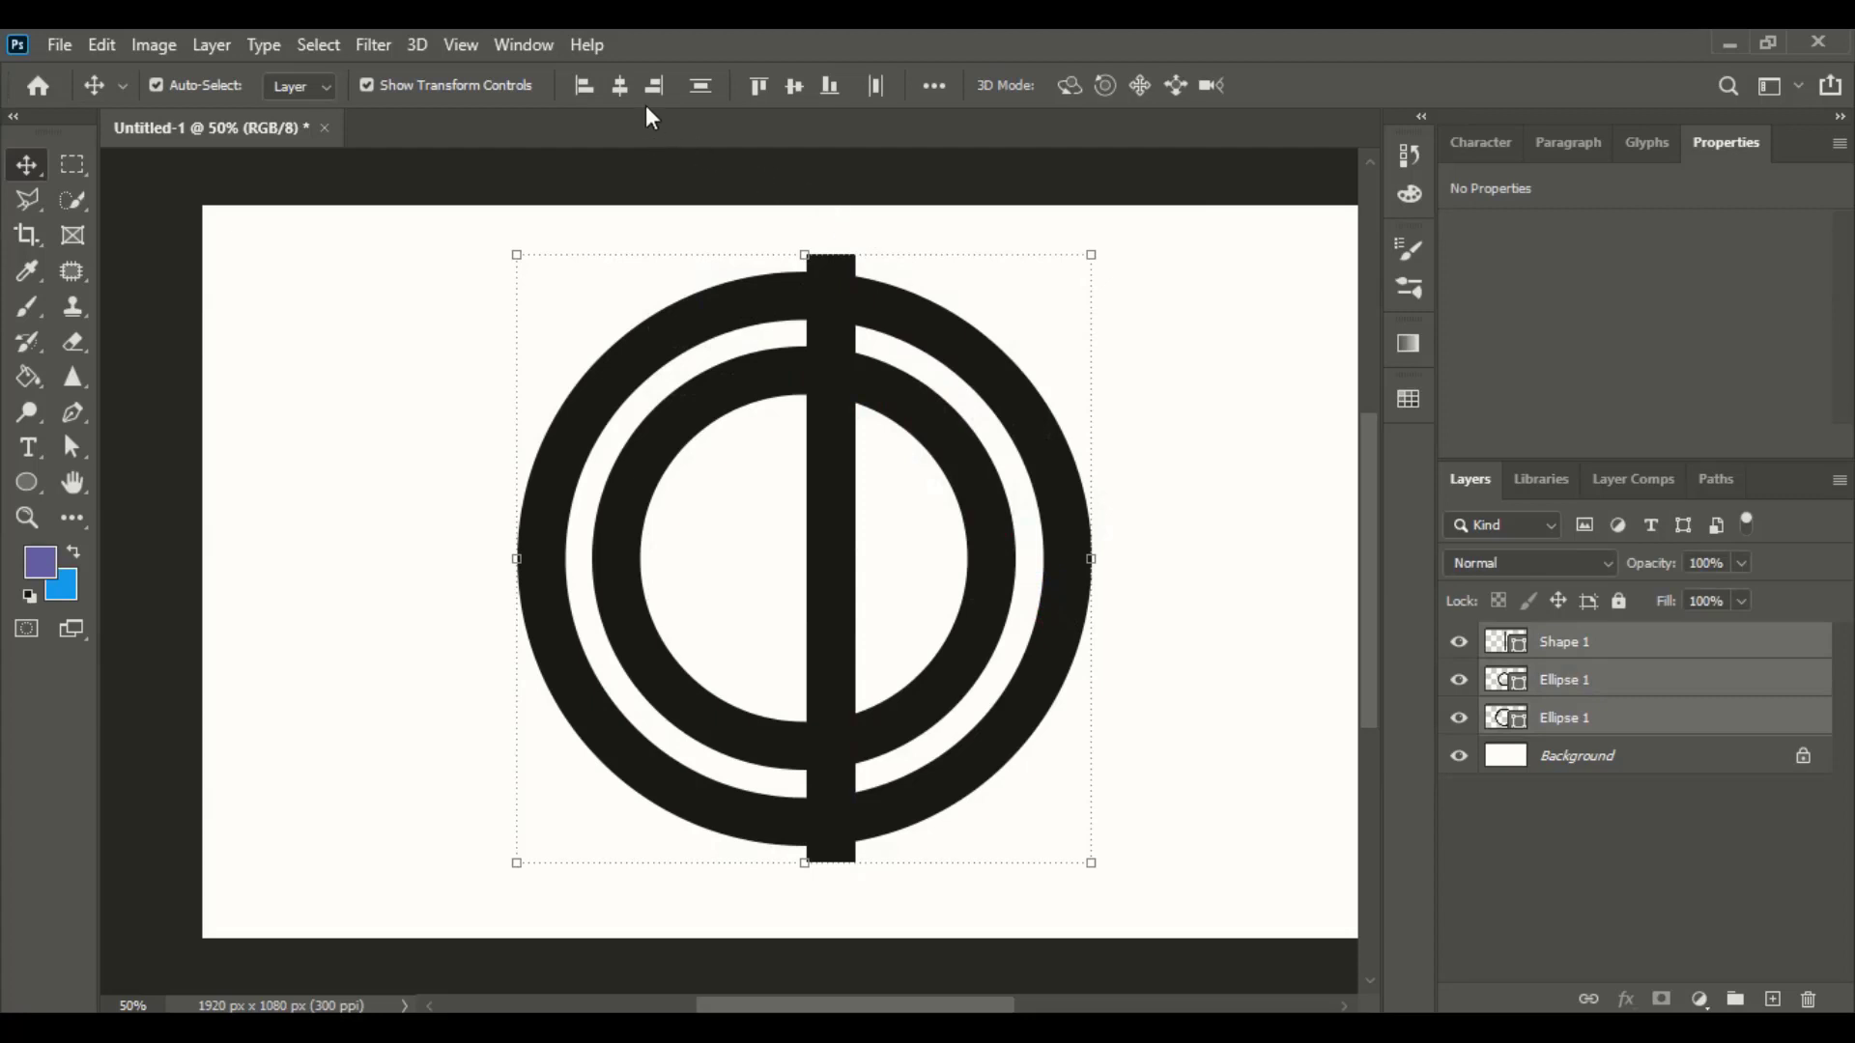
click(619, 86)
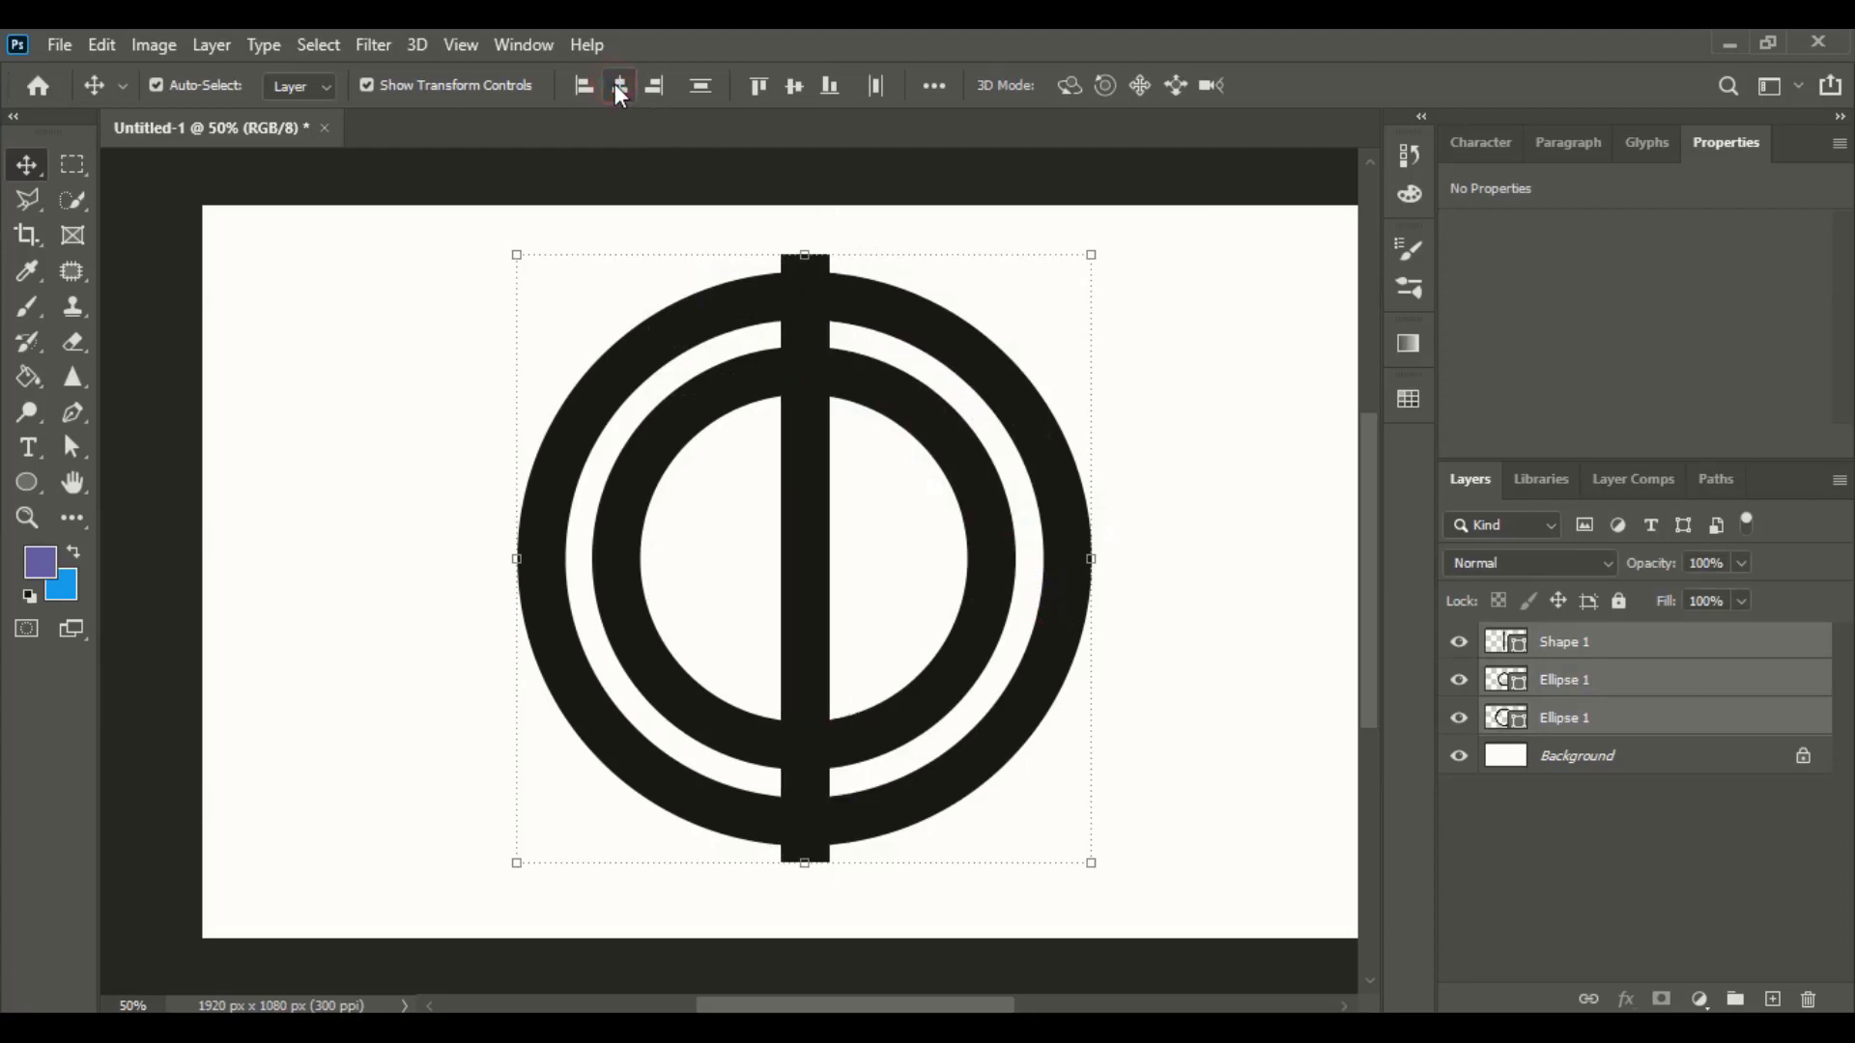
click(1213, 513)
- Duplicate the vertical bar once to each side of the original, leaving narrow gaps between the three bars
click(801, 600)
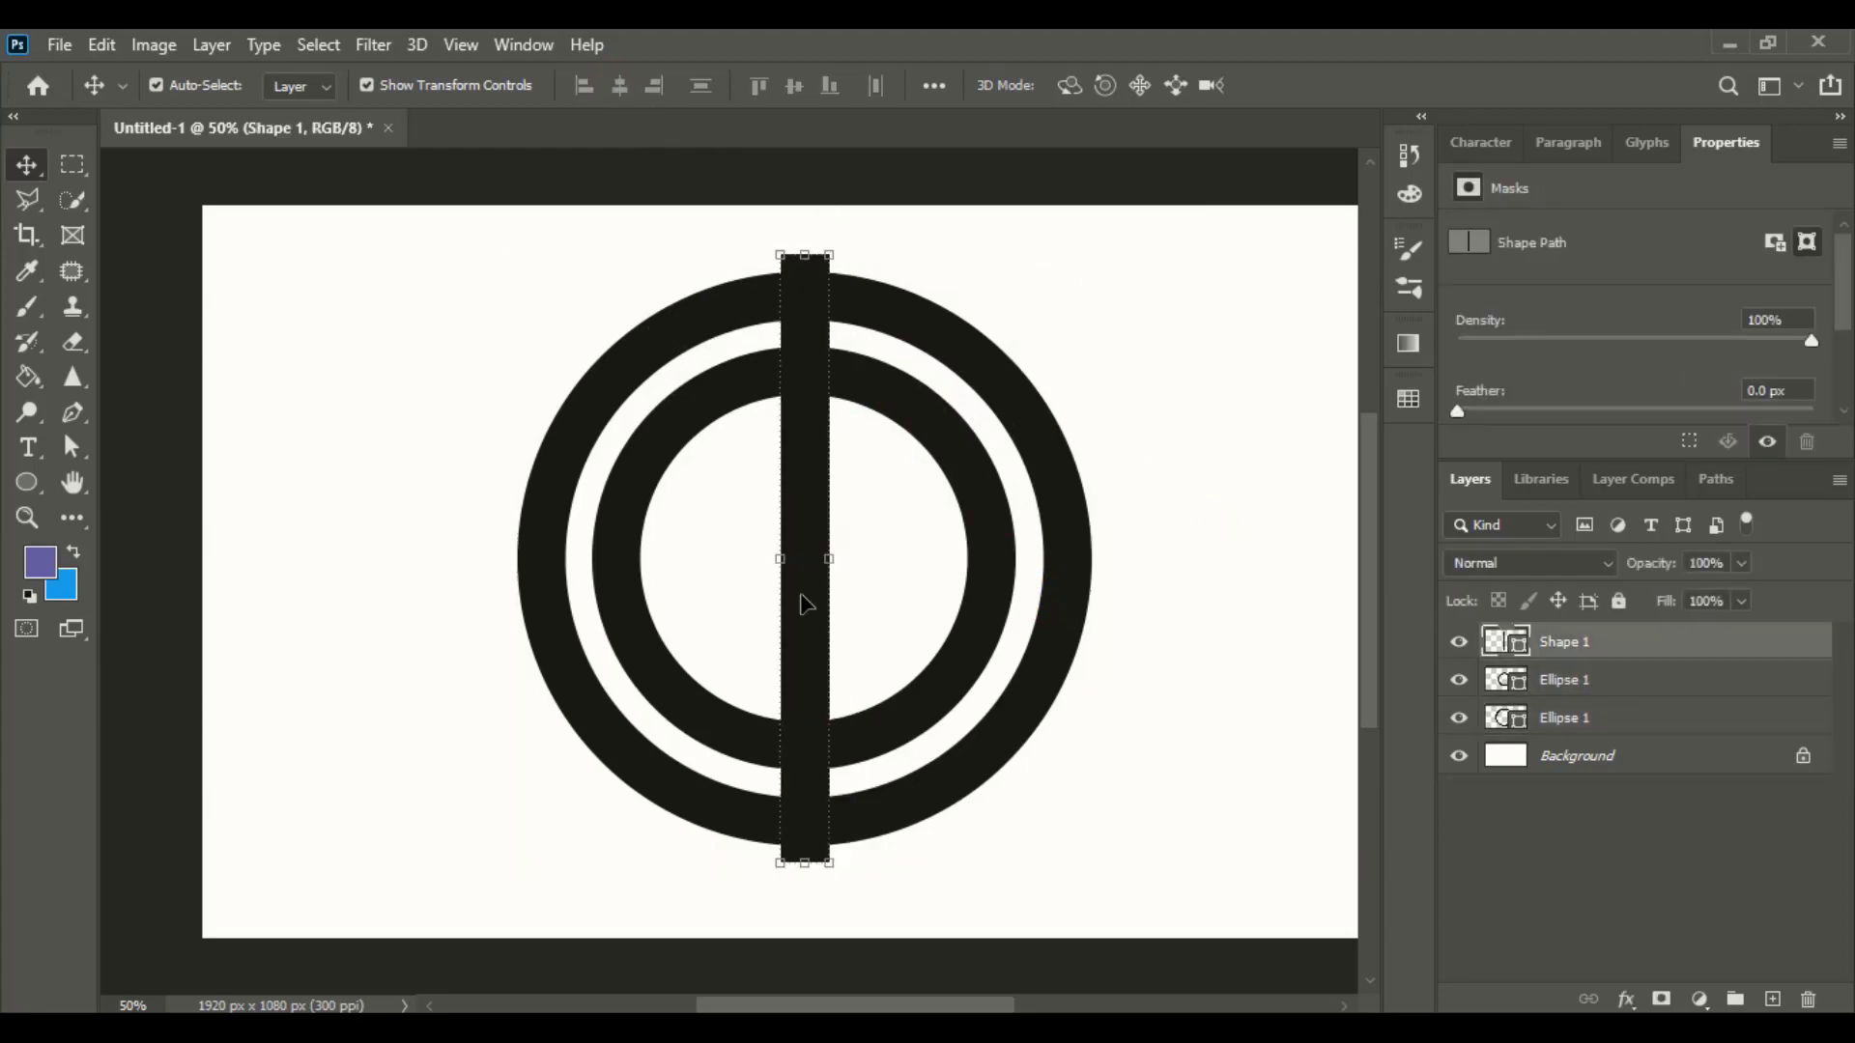
drag(801, 601, 736, 618)
click(809, 589)
- Draw a diagonal line with the Pen tool from outside the rings' upper left to near their centre and set its stroke to 45 px
click(77, 419)
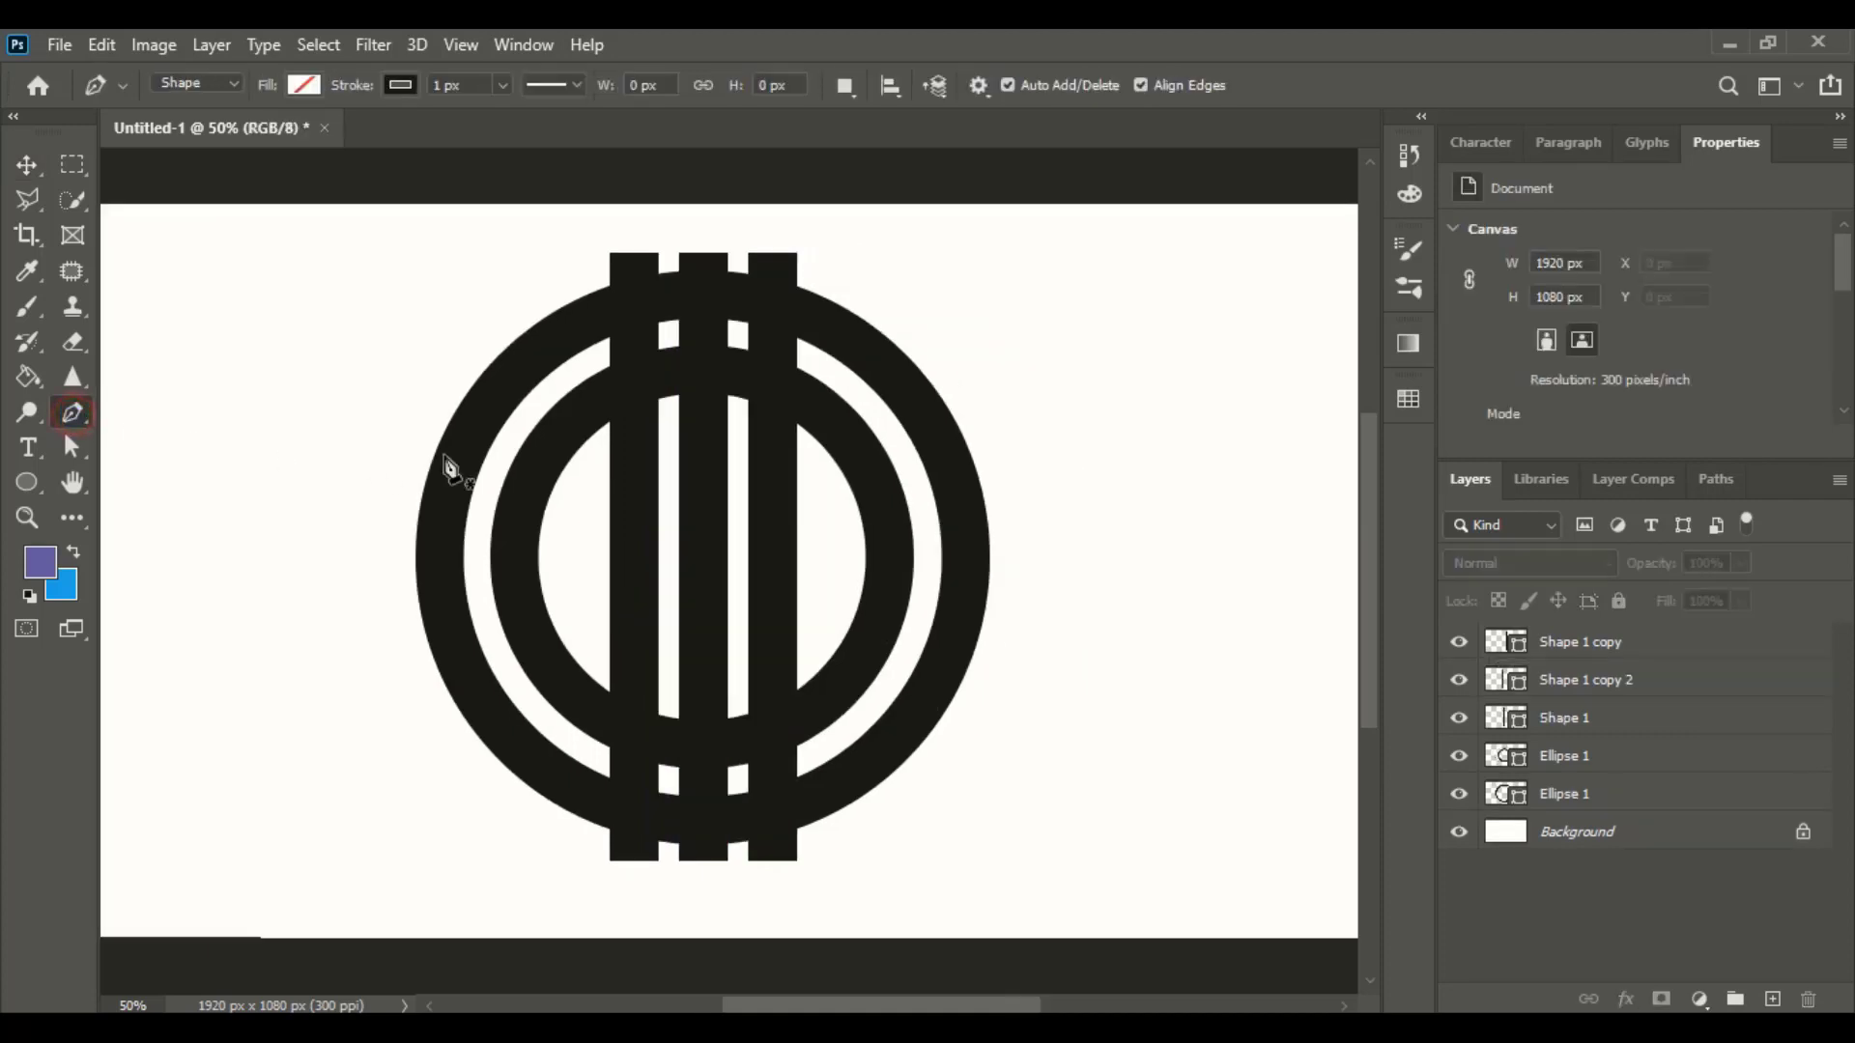
click(434, 336)
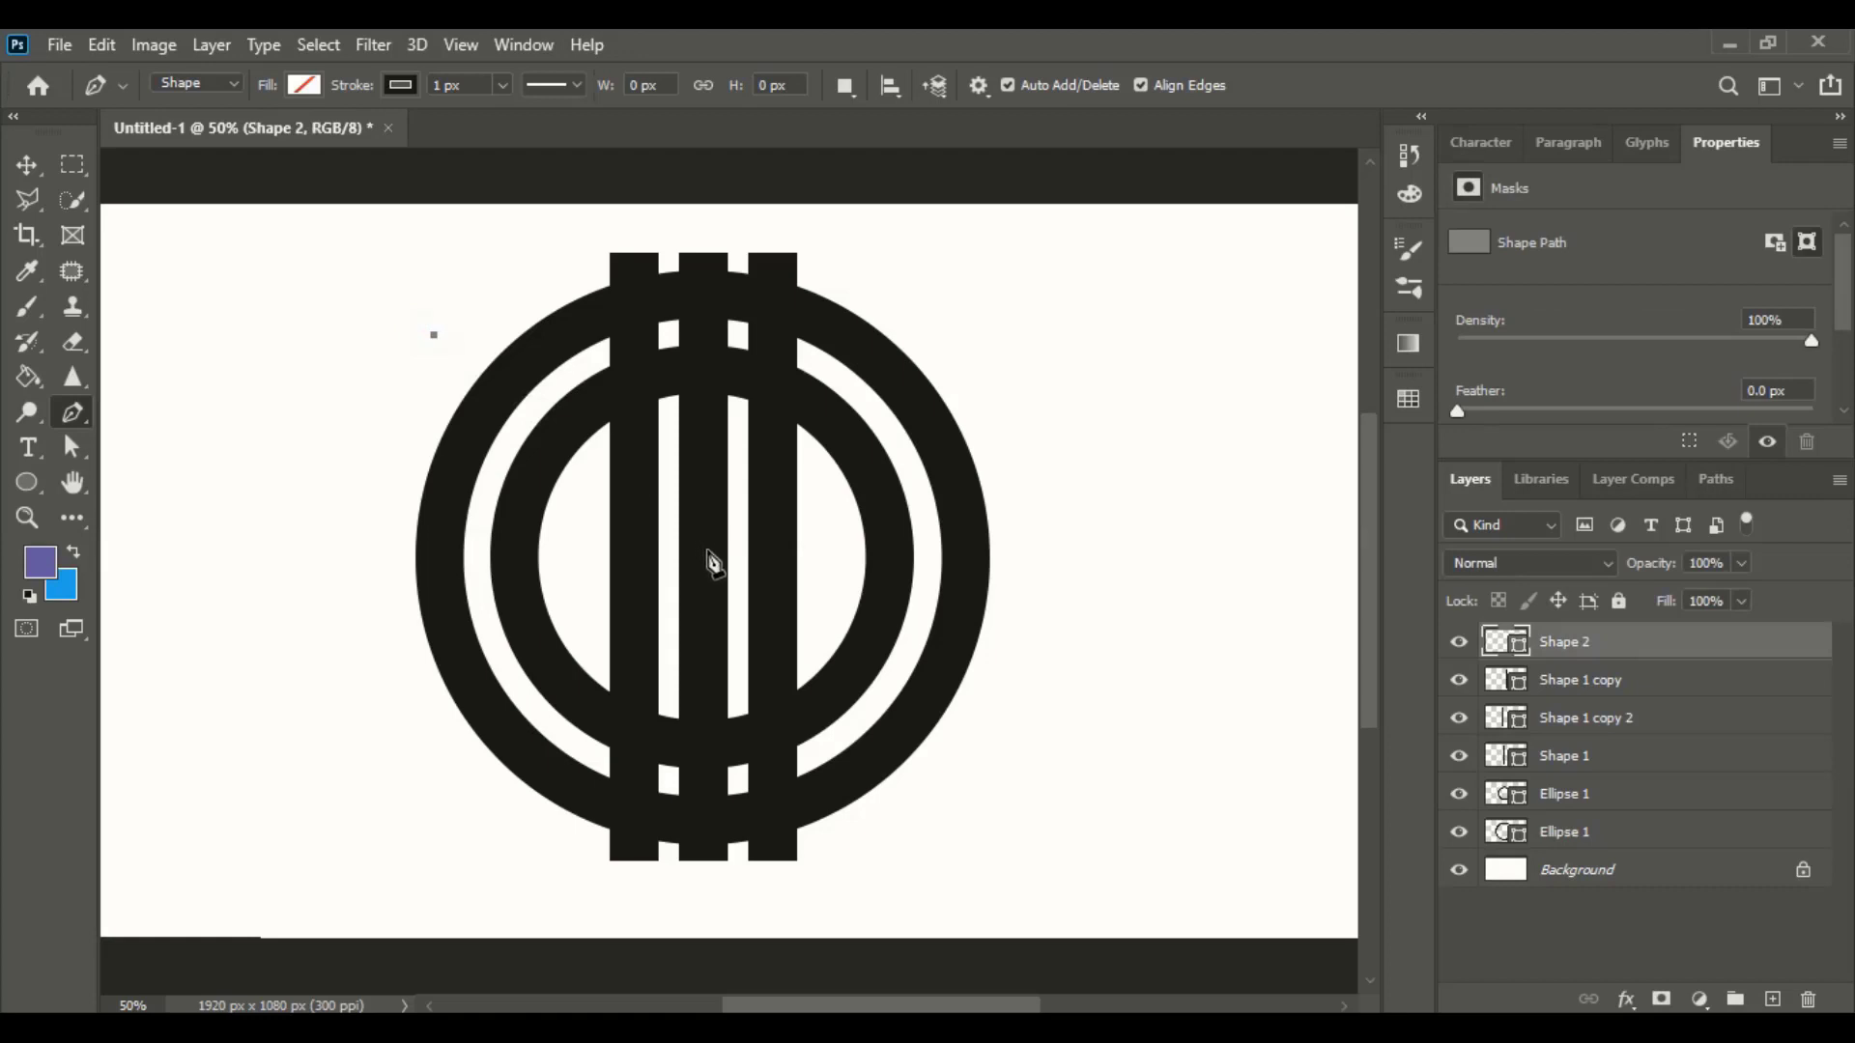
click(711, 550)
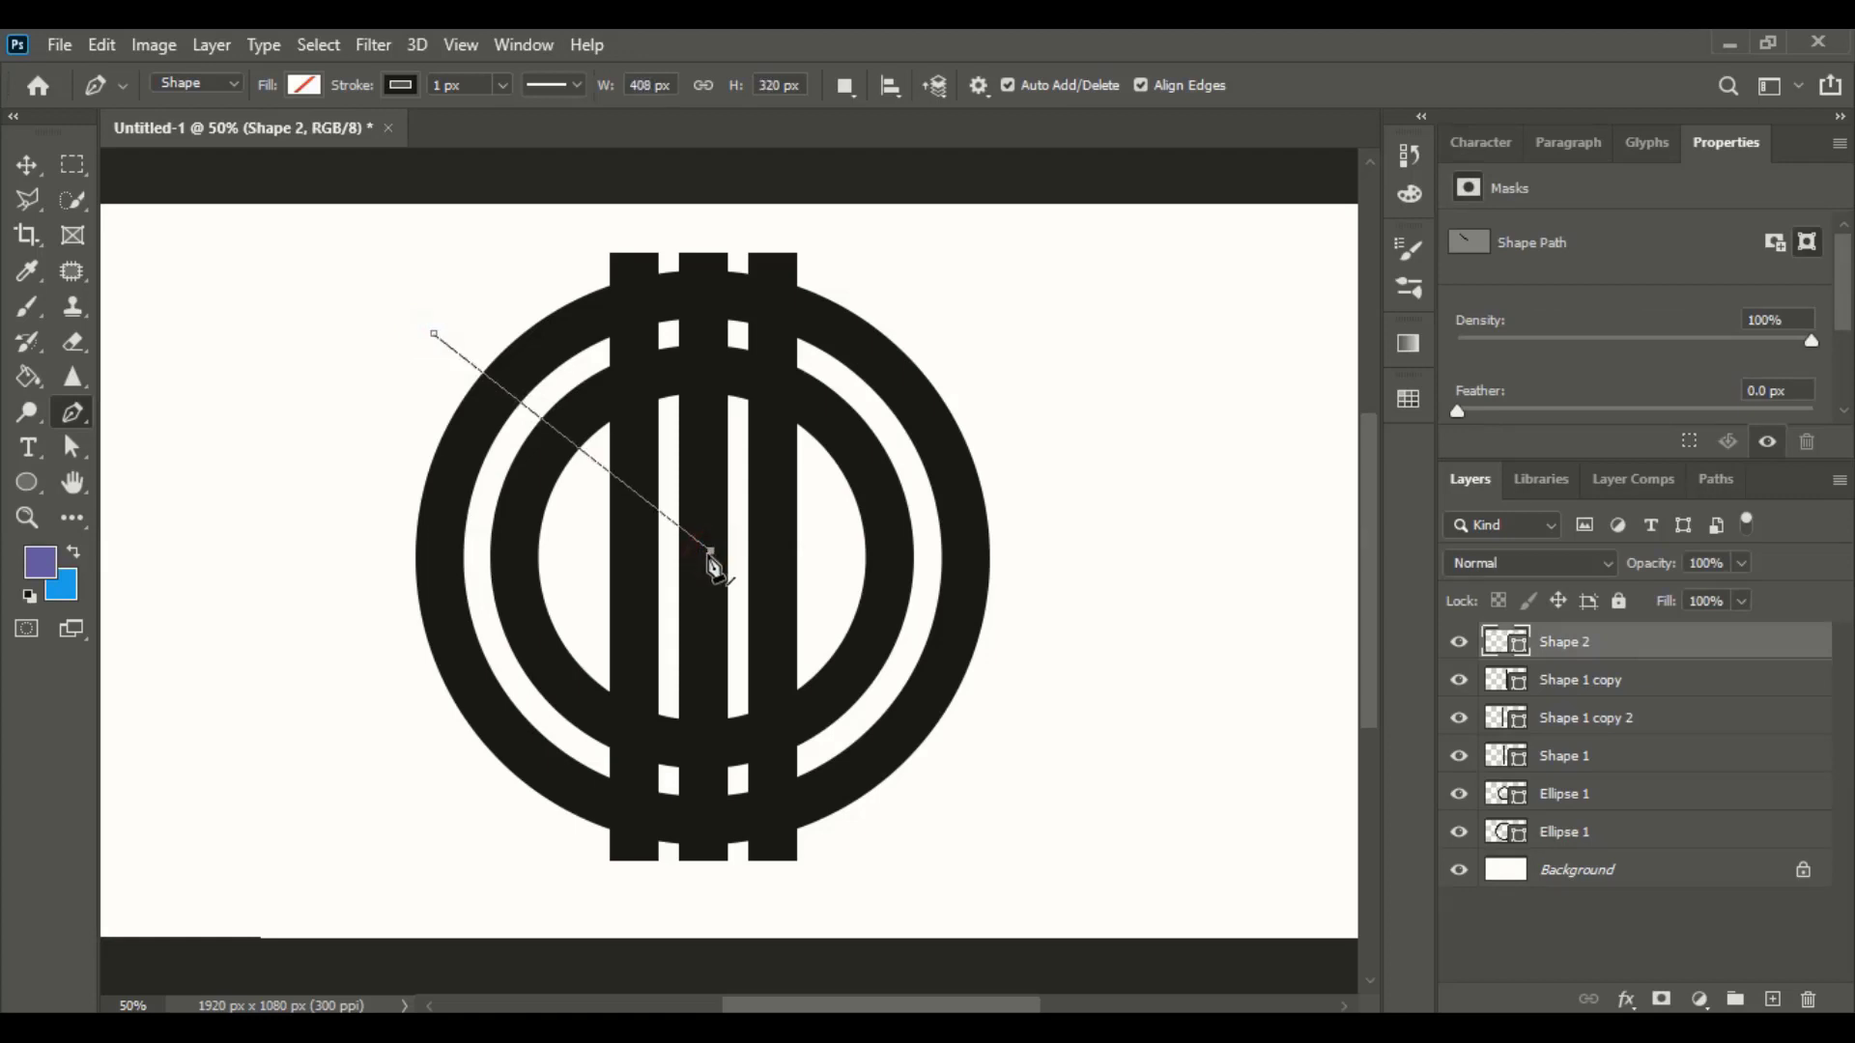
click(472, 85)
text(30)
key(Return)
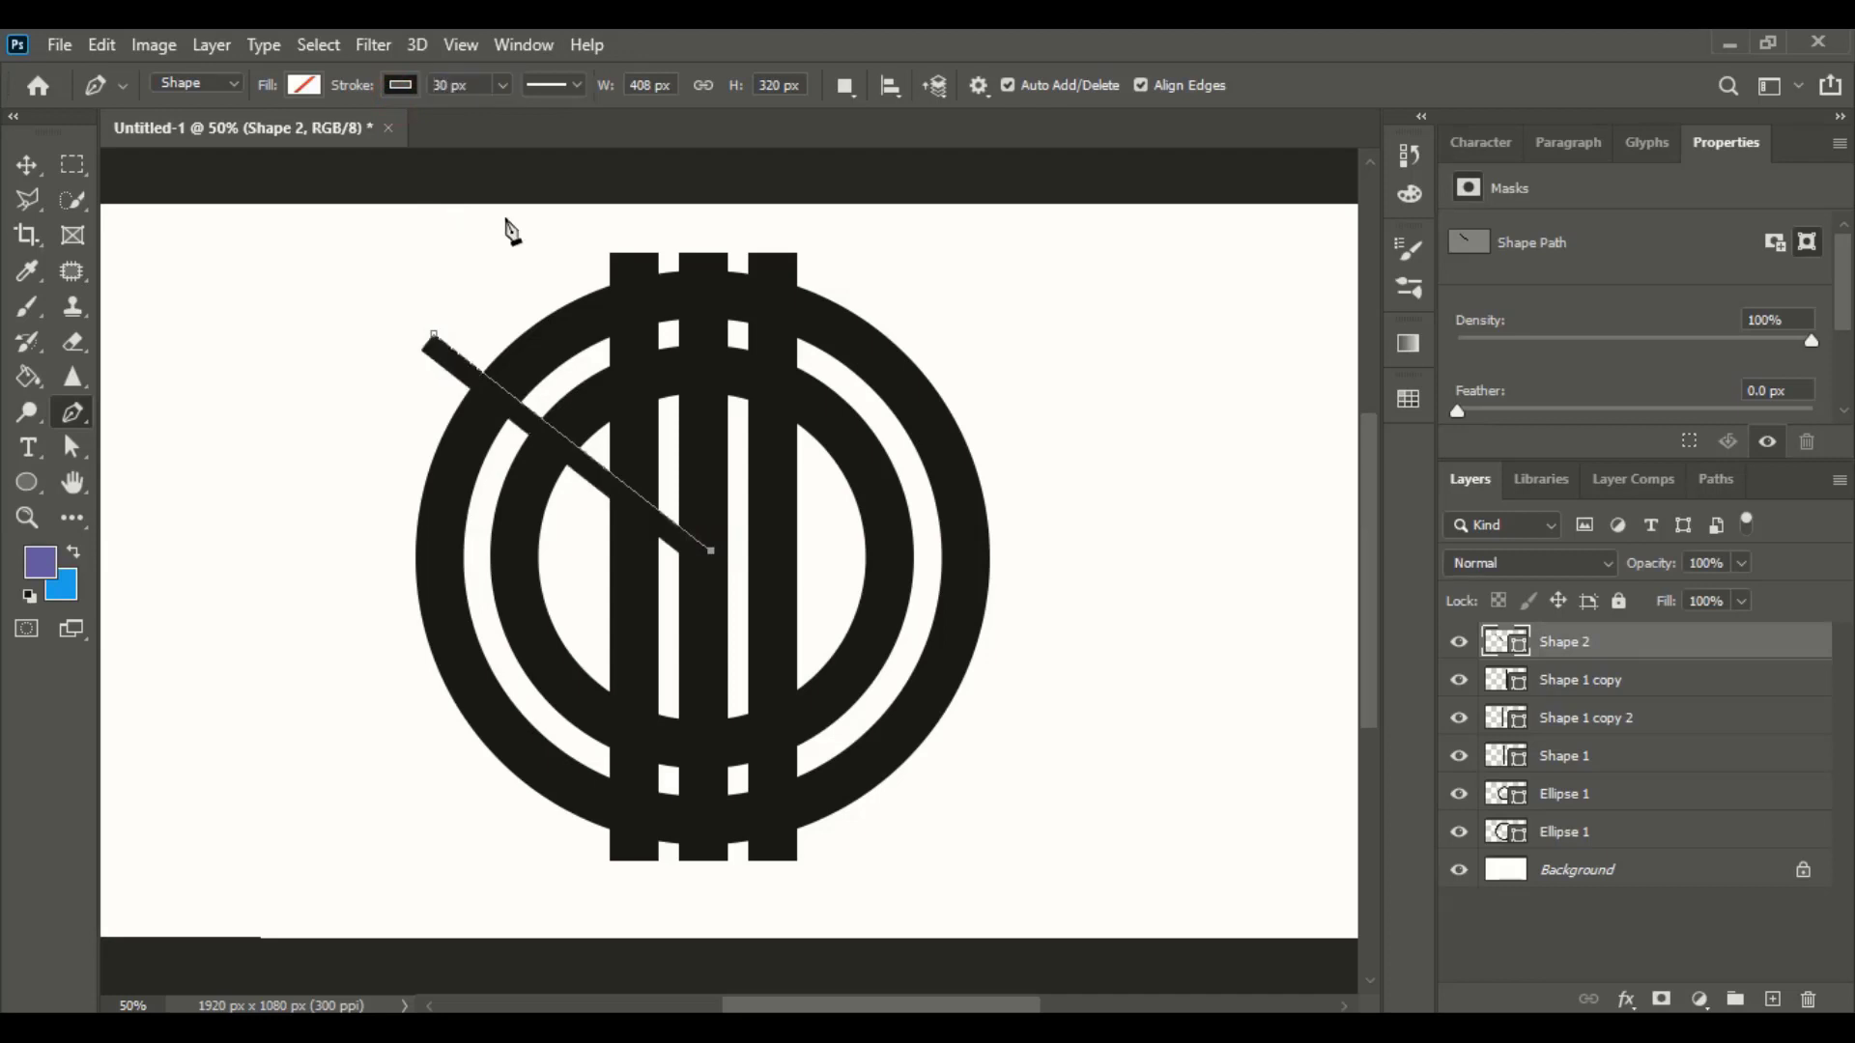
click(418, 96)
key(Return)
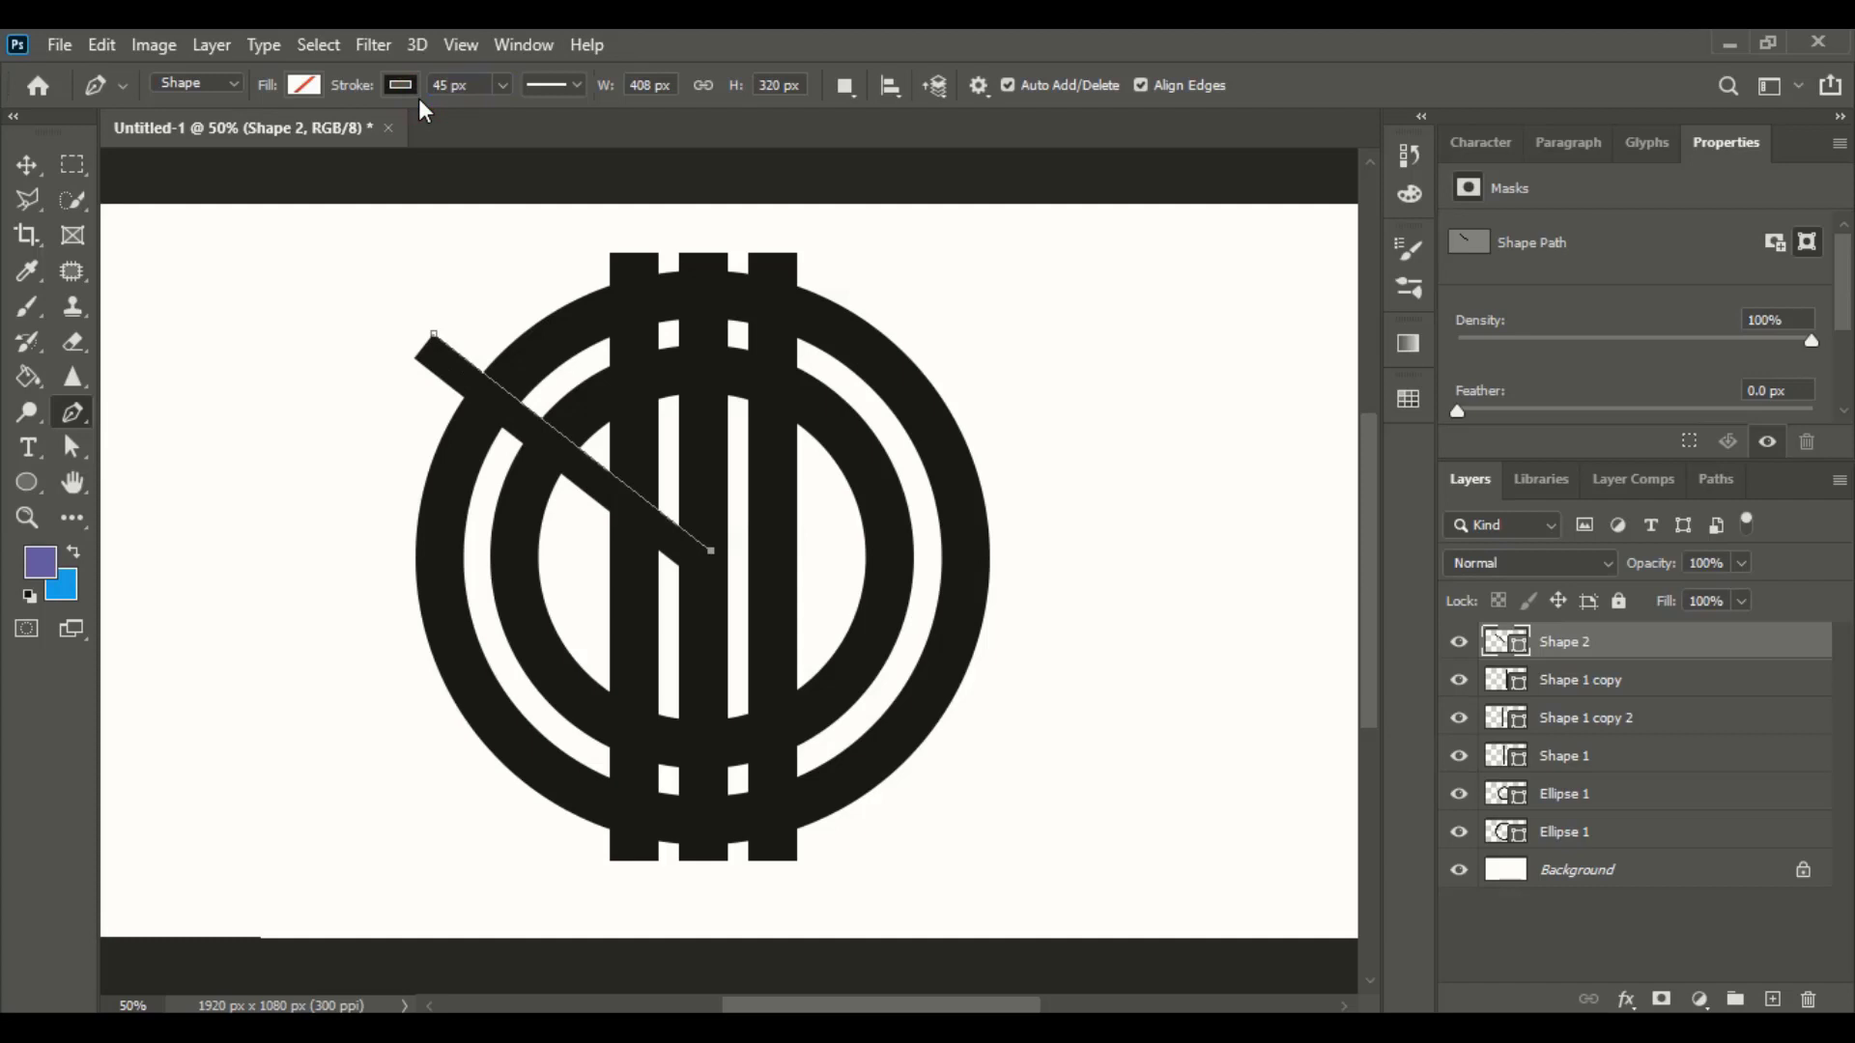
- Move the diagonal bar slightly down so that its lower end sits on the middle vertical bar
click(26, 164)
click(365, 469)
mouse_move(430, 362)
mouse_down()
mouse_move(415, 410)
mouse_move(439, 396)
mouse_up()
- Copy the diagonal bar and paste the duplicate in place
click(101, 44)
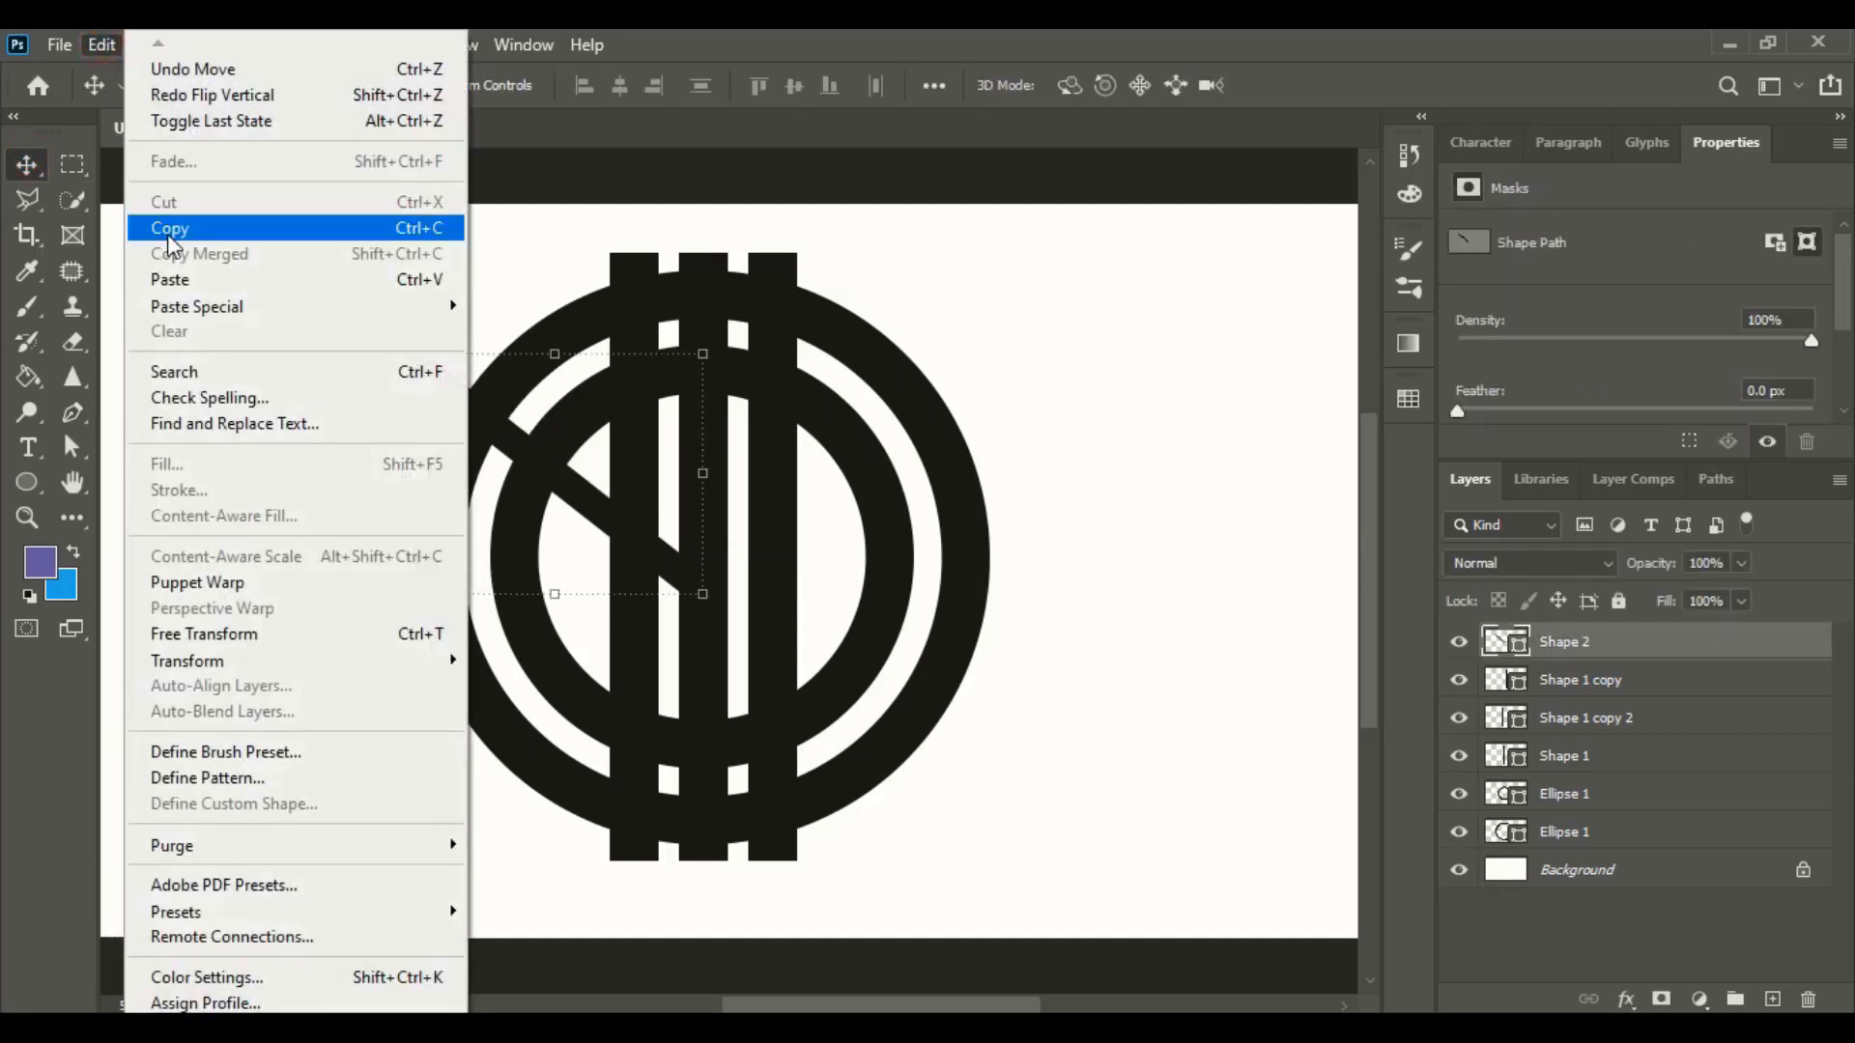
click(180, 229)
click(99, 45)
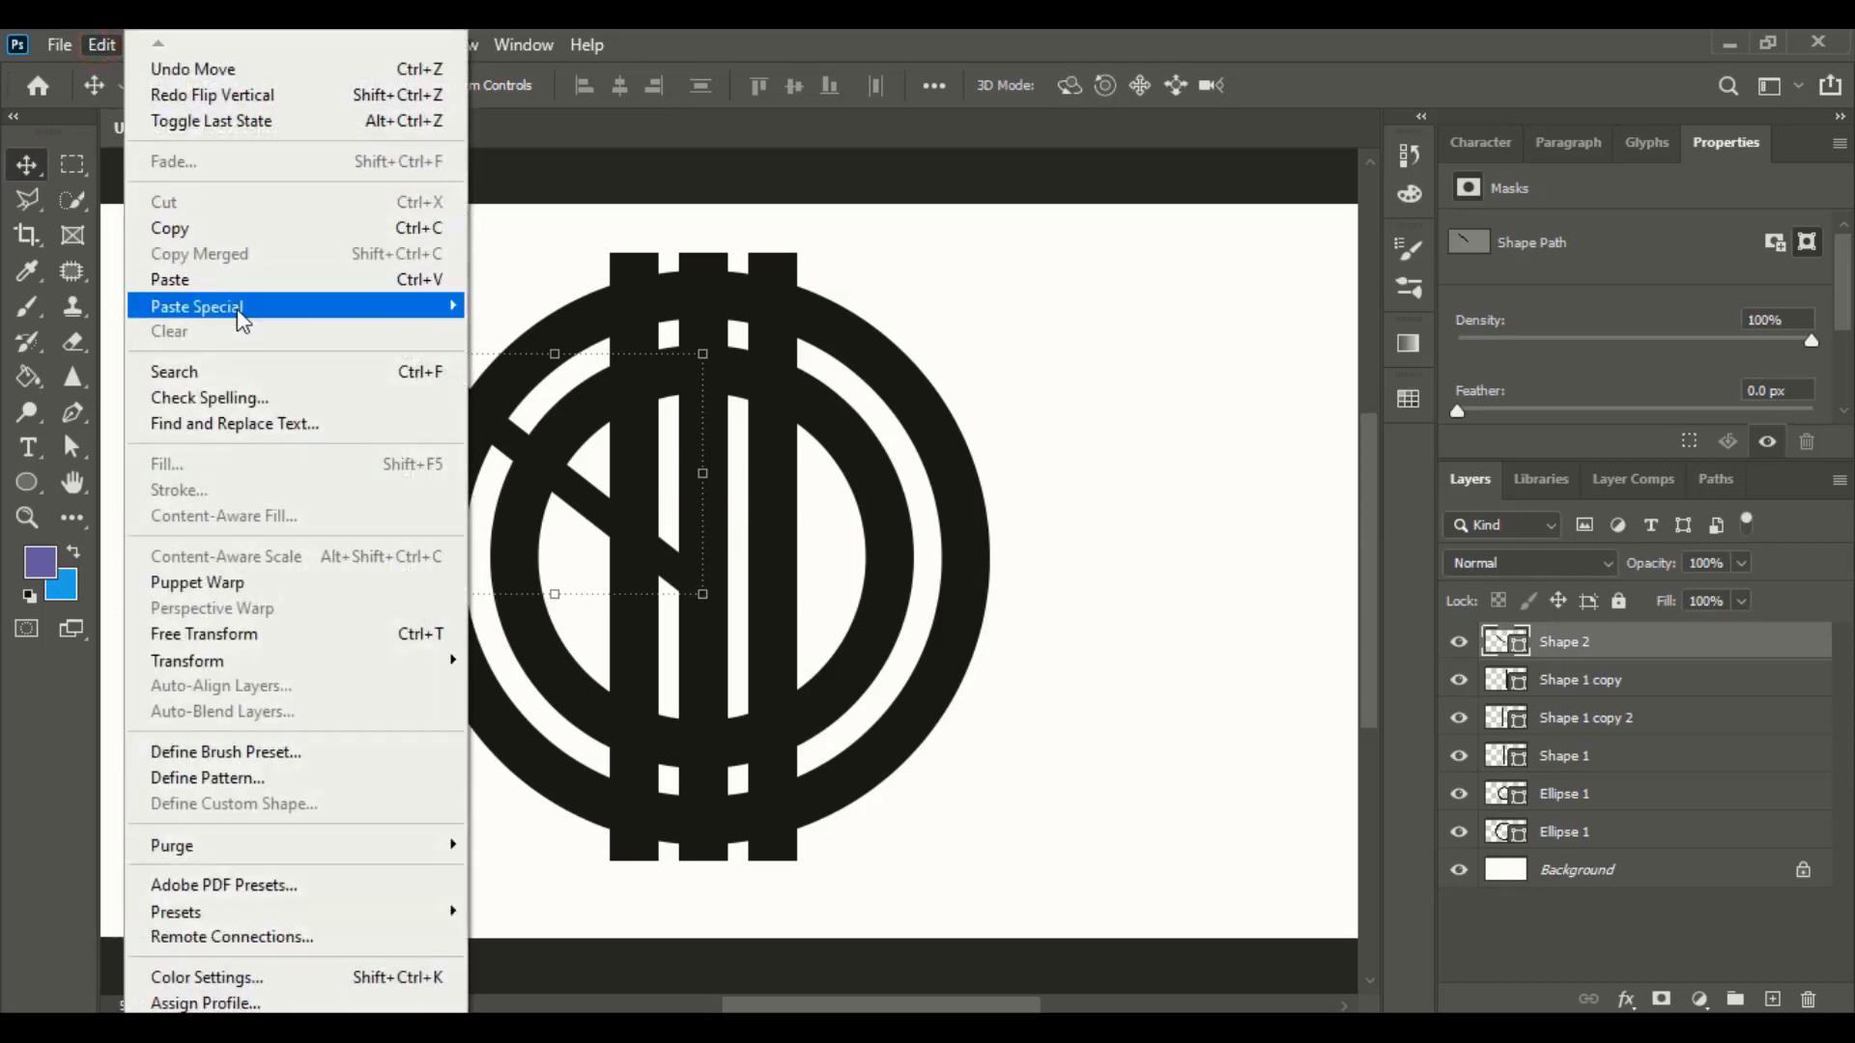
mouse_move(385, 312)
click(541, 331)
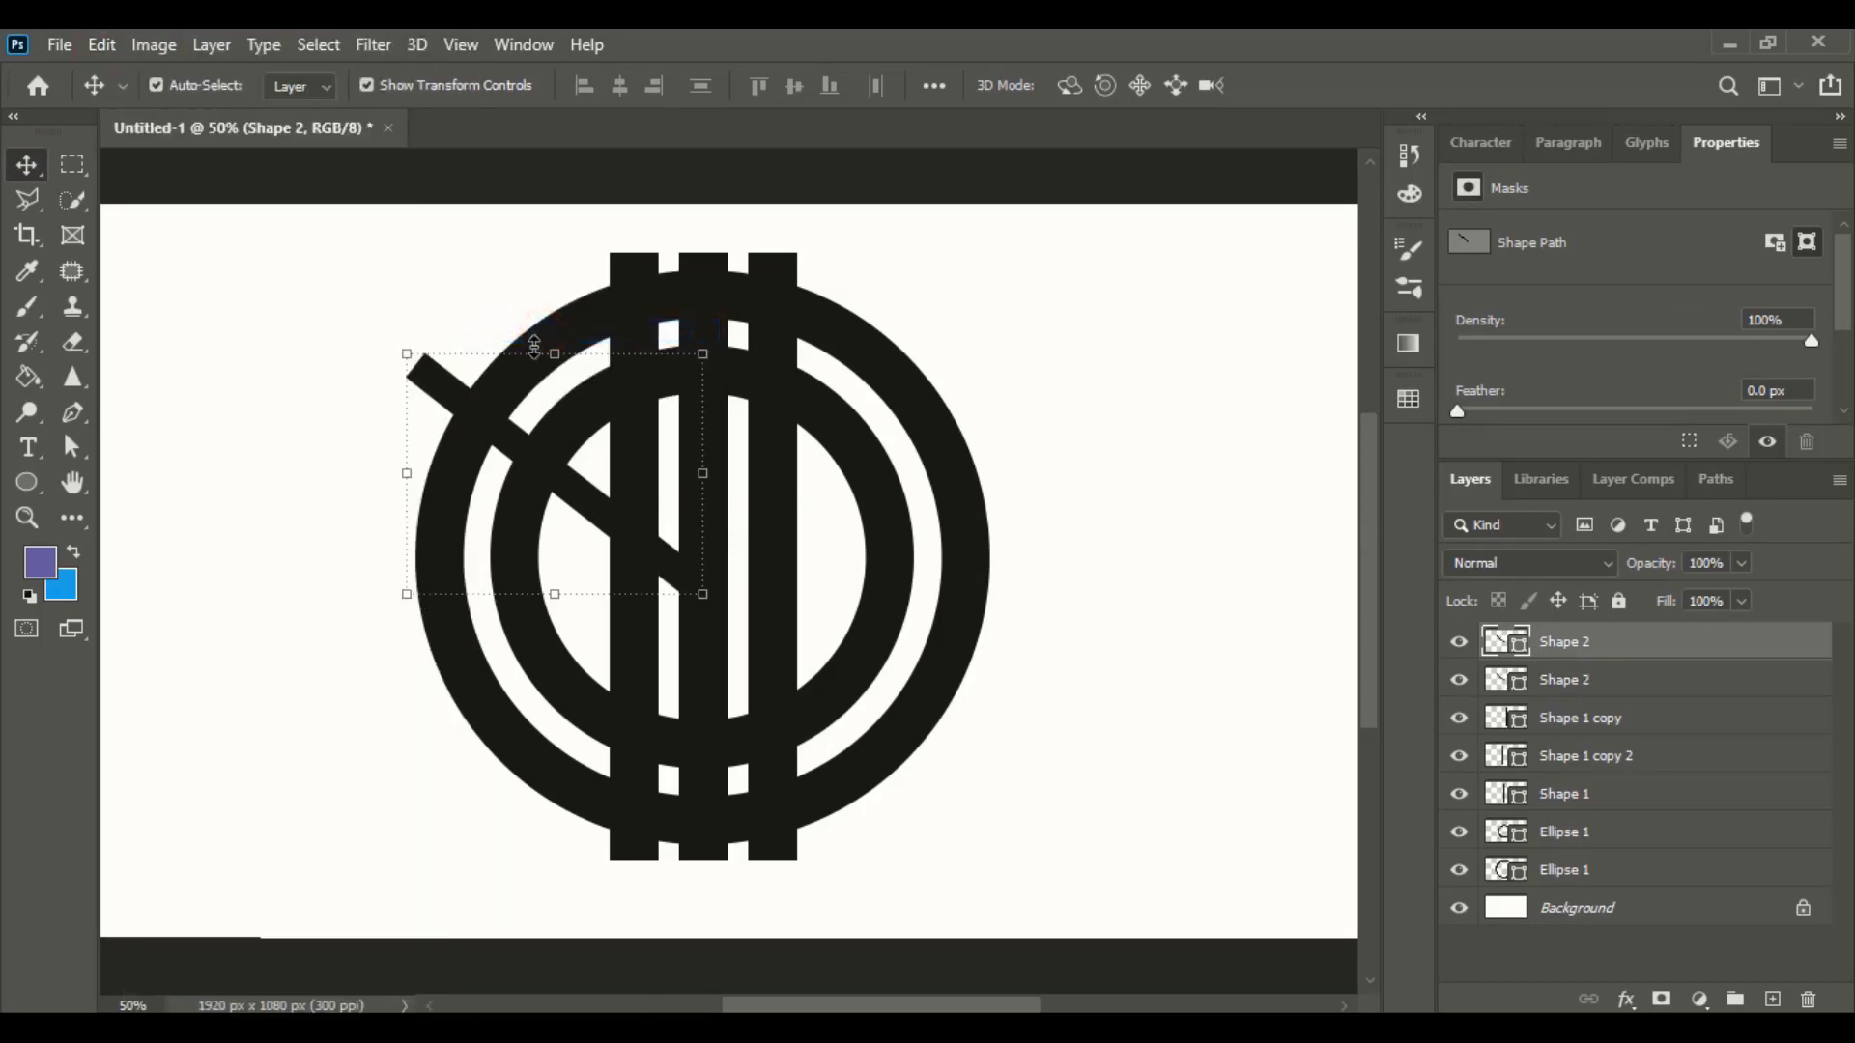
- Flip the duplicated diagonal bar vertically and move it to the right half of the rings, forming a V with the original
click(101, 45)
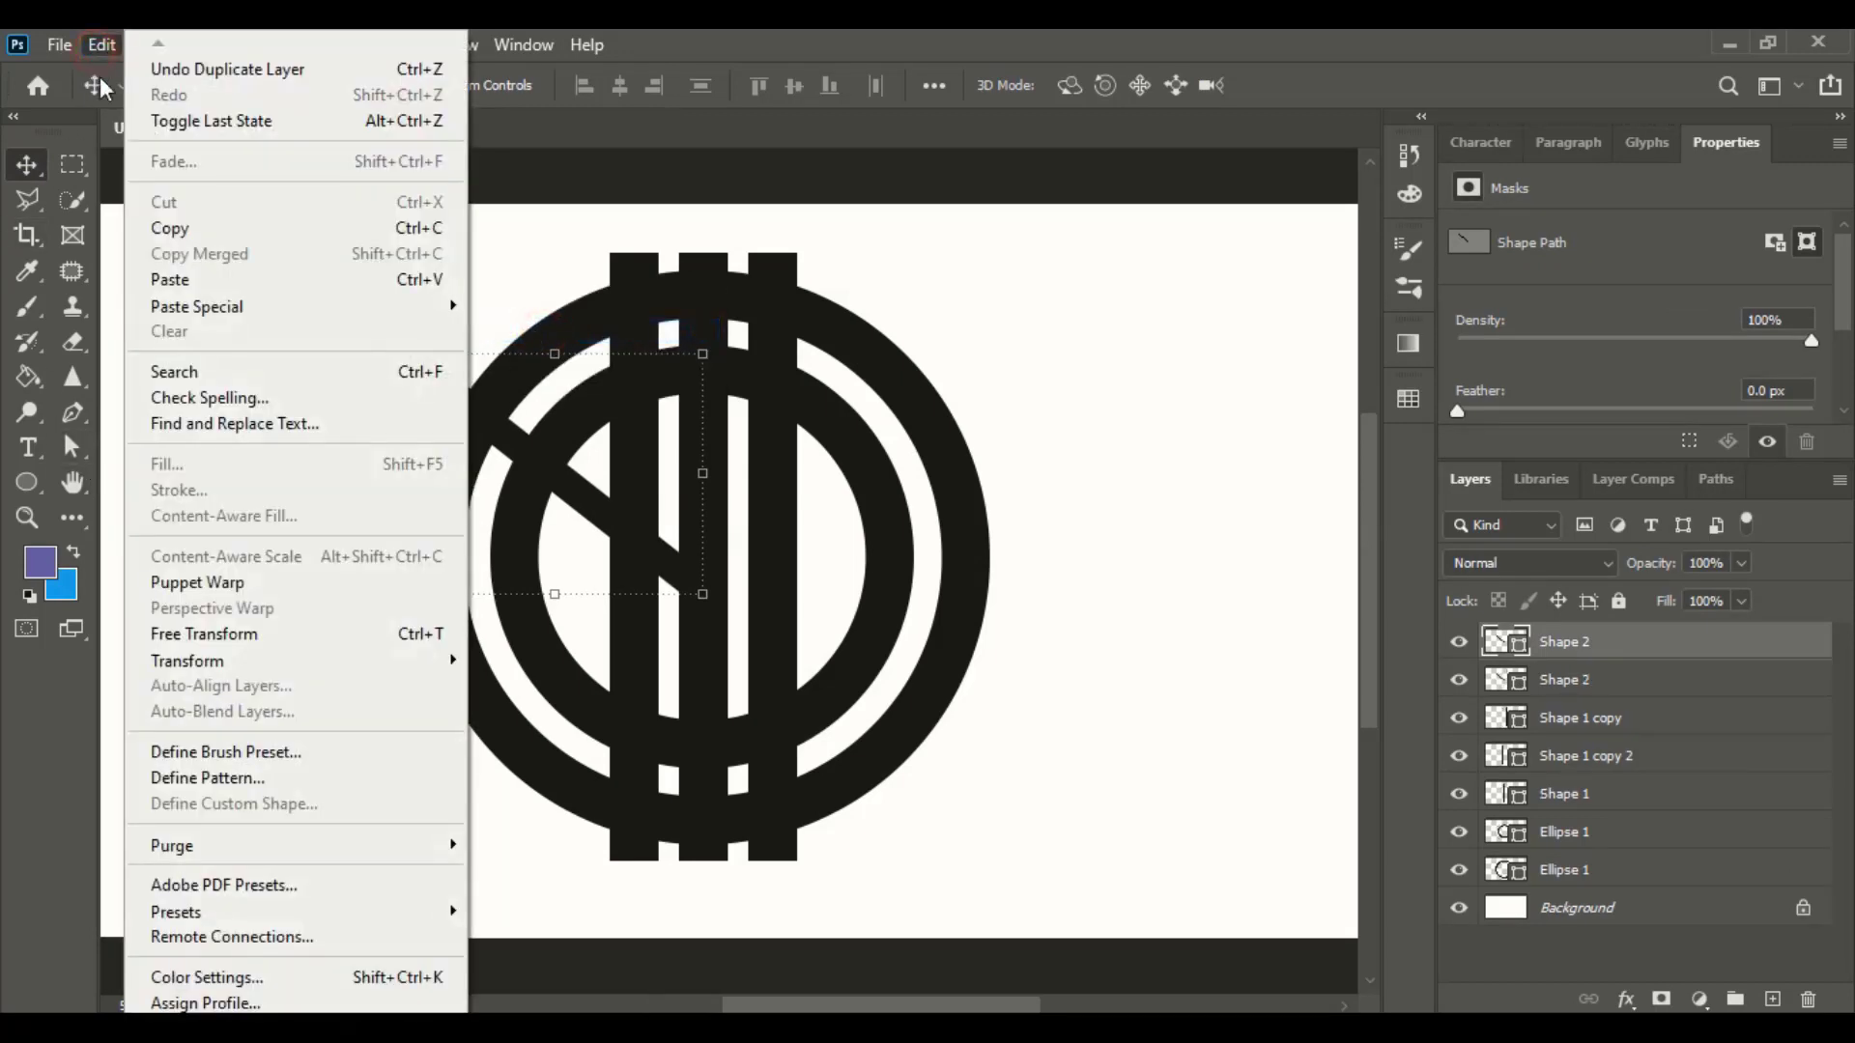
mouse_move(240, 665)
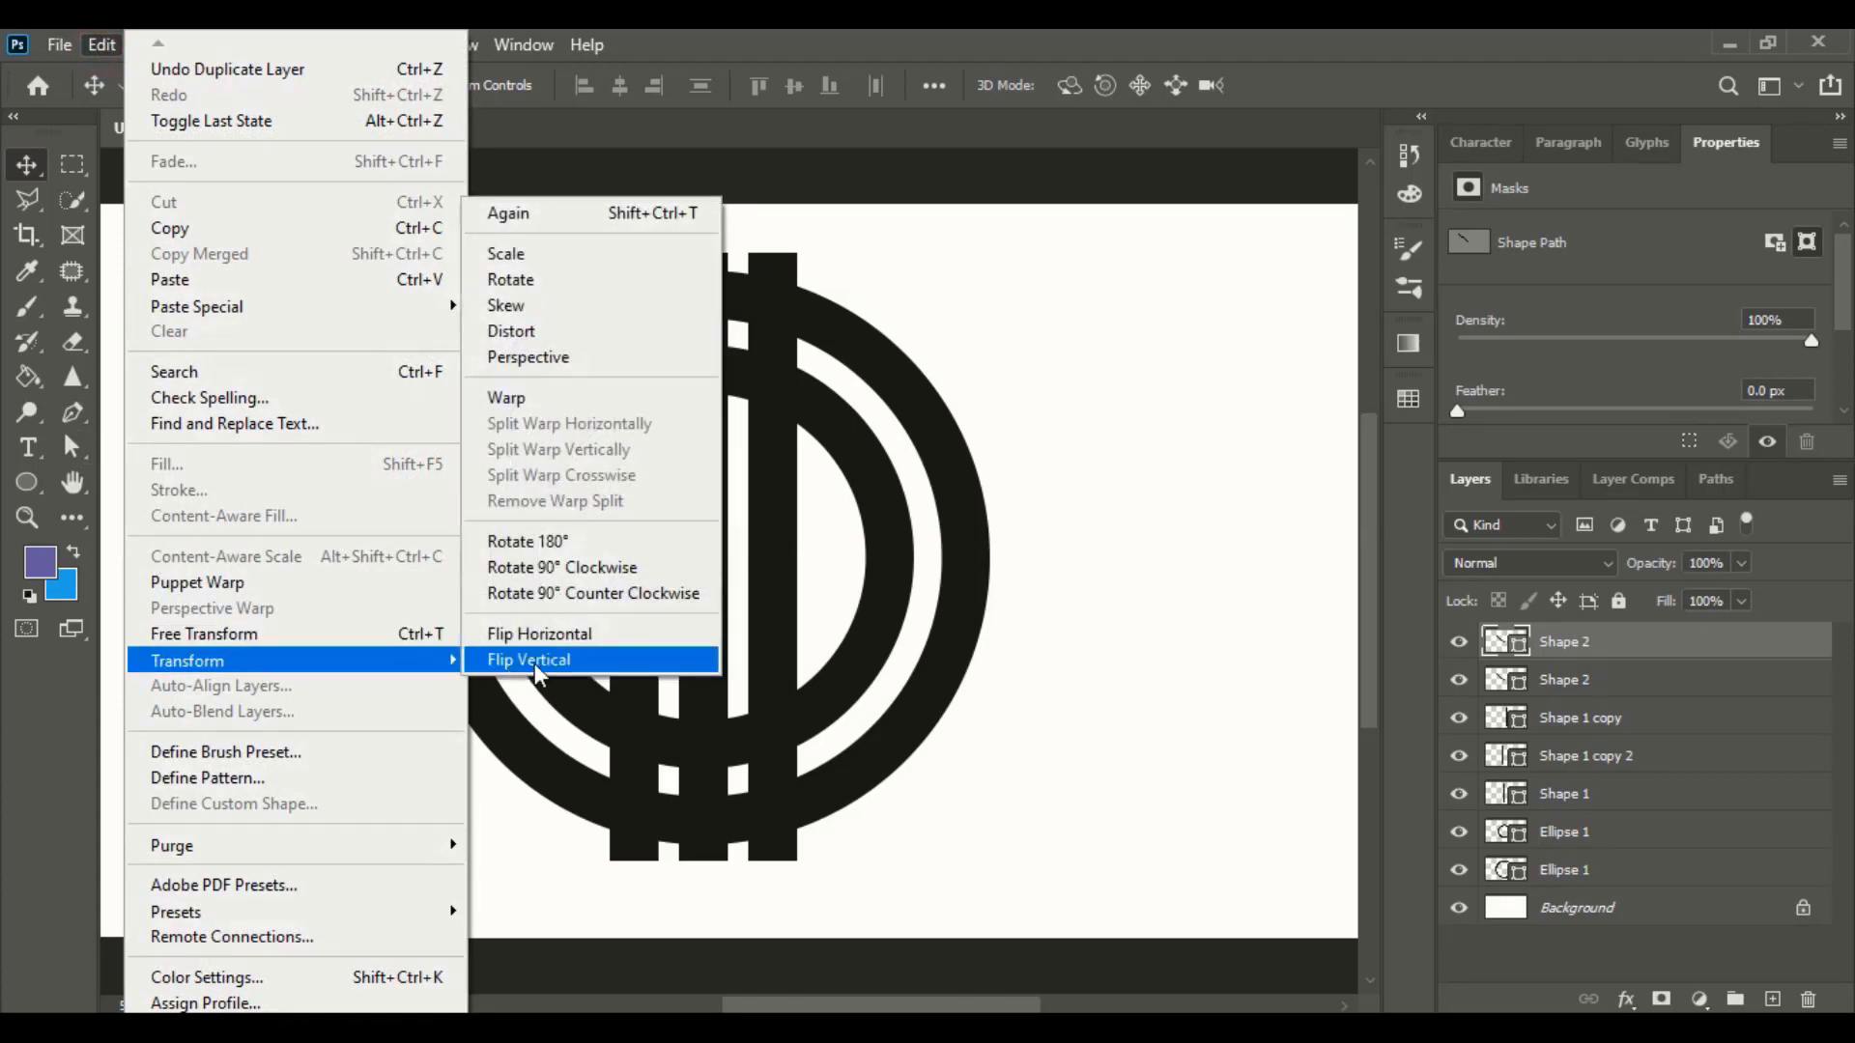
click(575, 661)
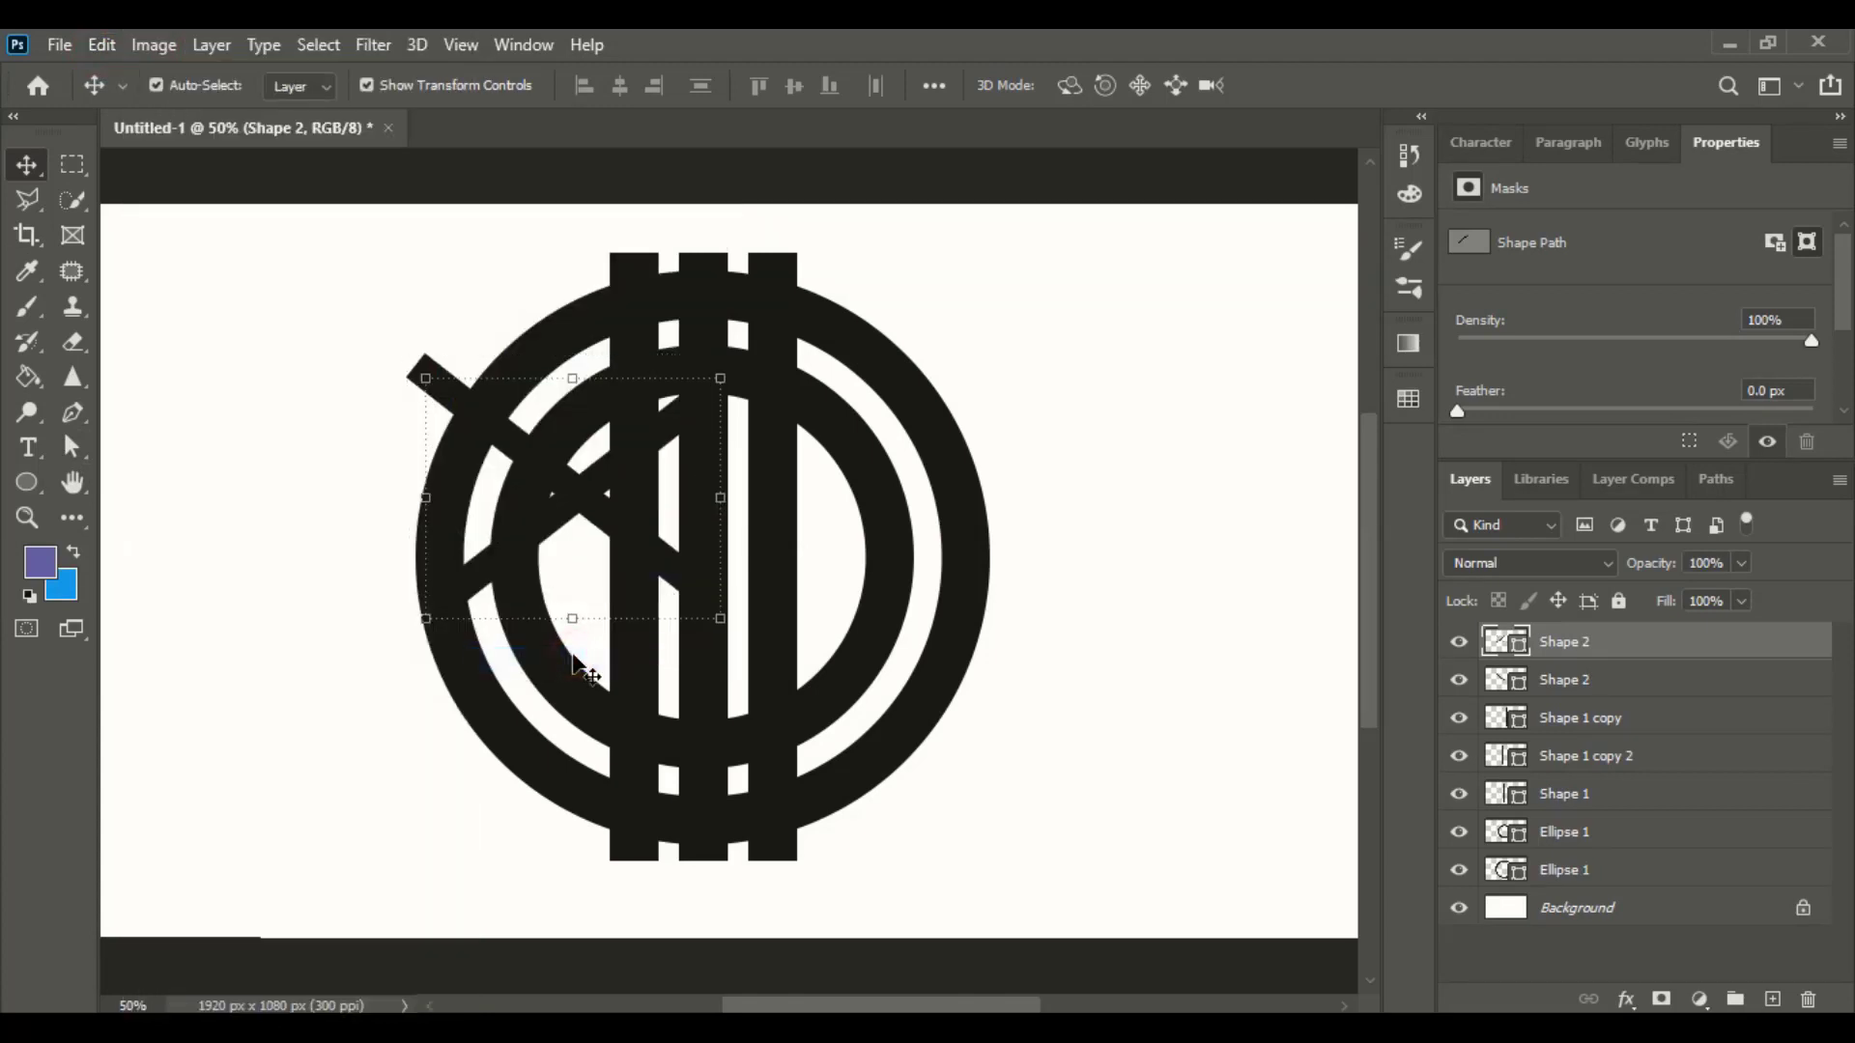
drag(563, 524, 816, 518)
- Rasterize all the ring, vertical bar and diagonal bar layers together
click(1090, 429)
drag(366, 249, 1119, 860)
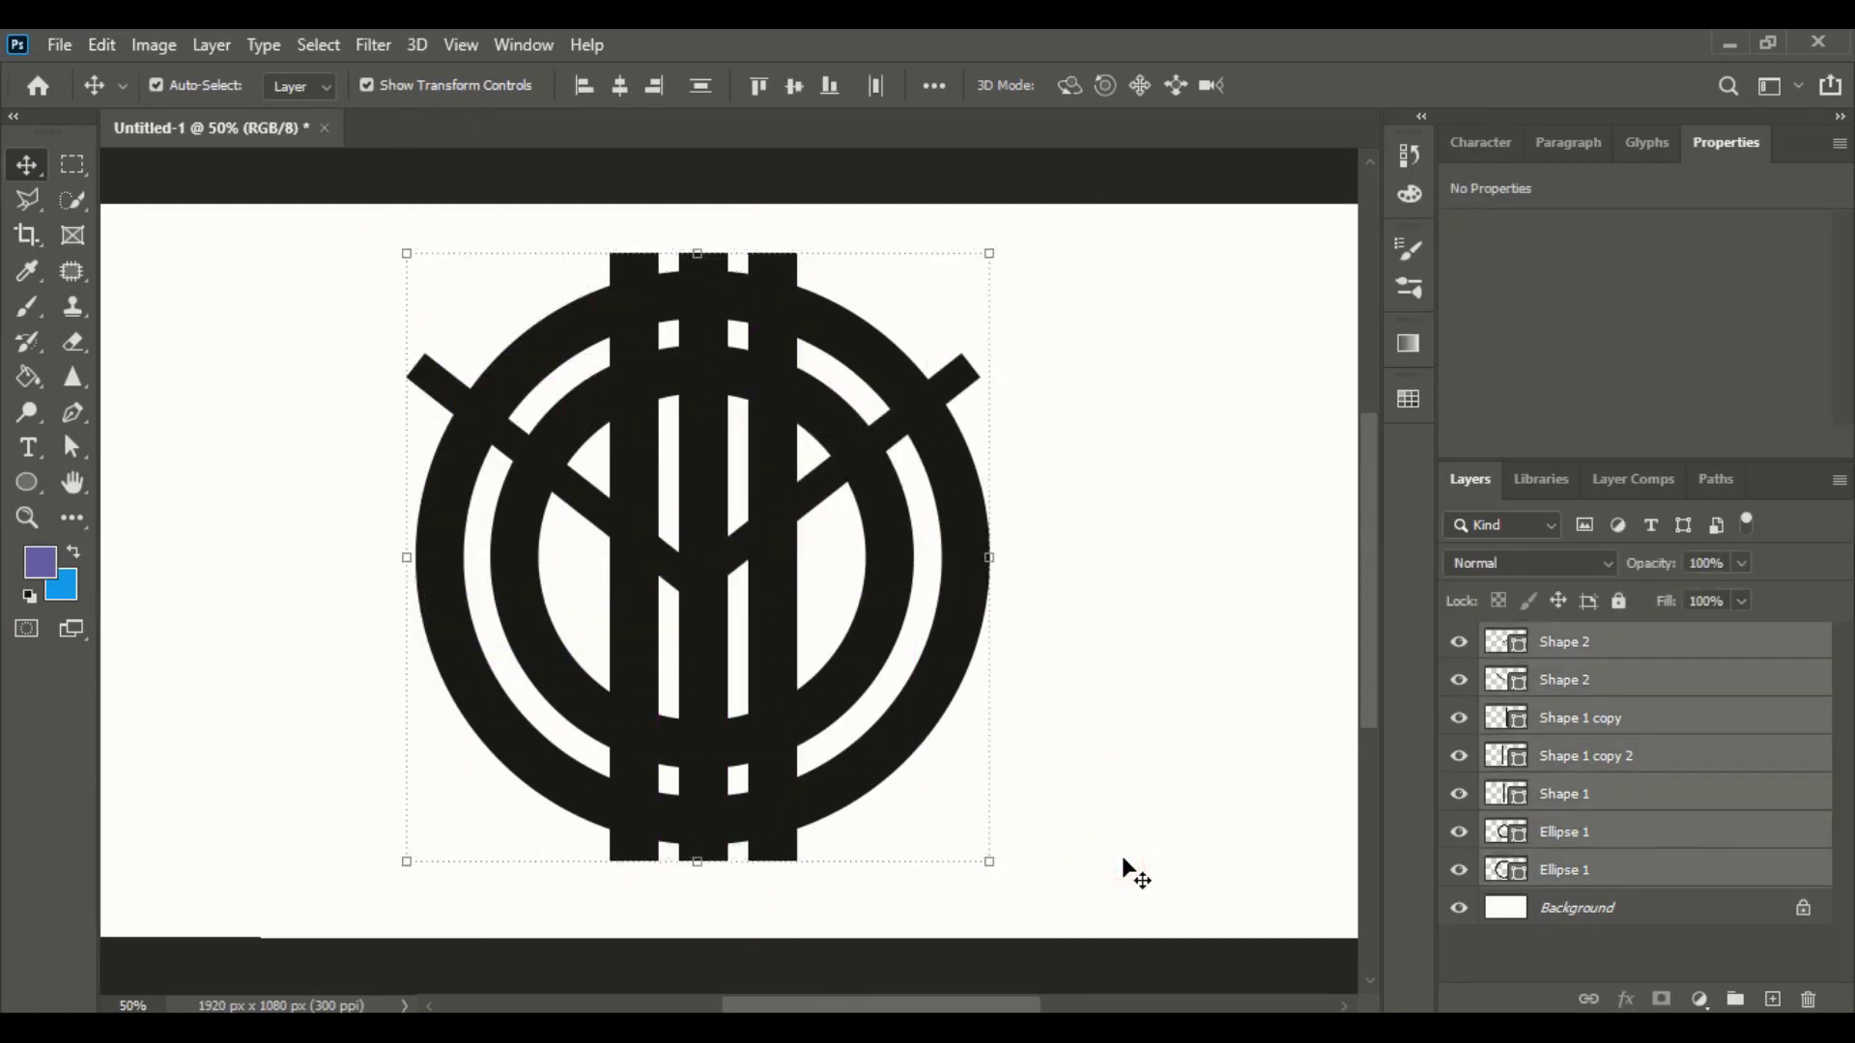
right_click(1613, 656)
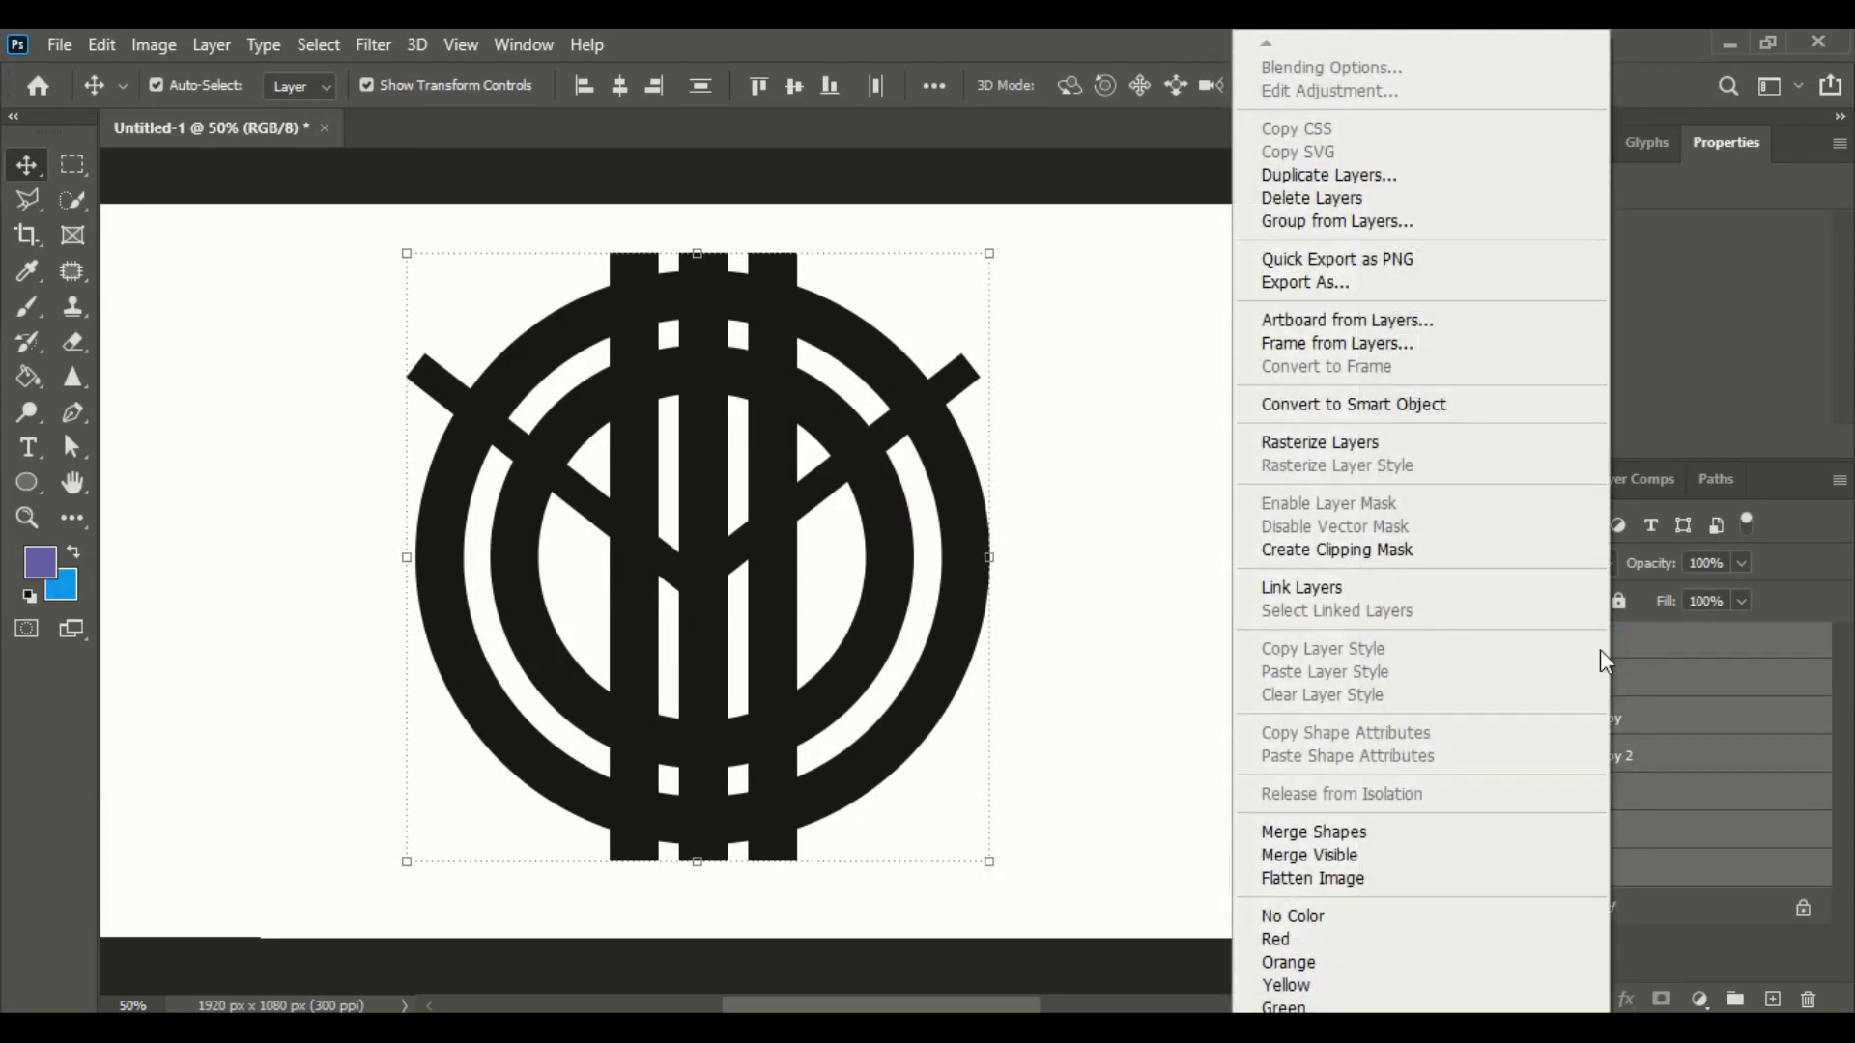
click(1313, 444)
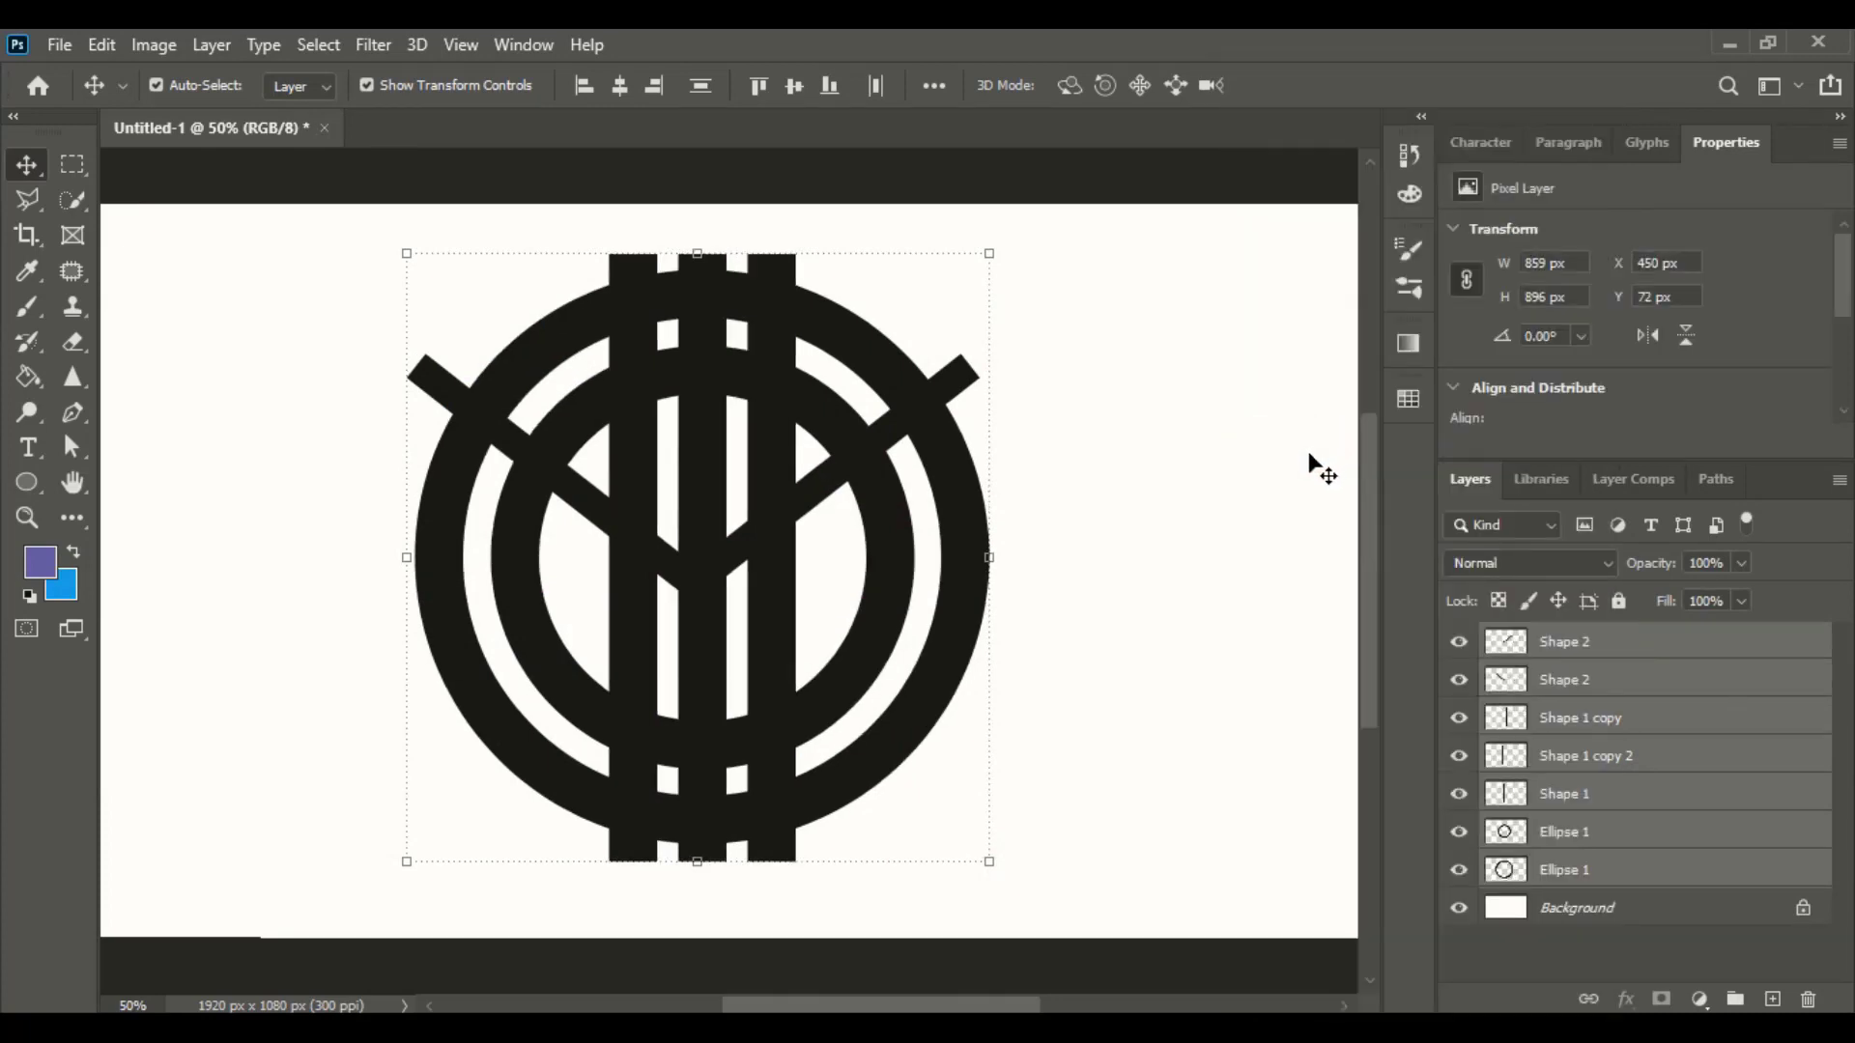
click(1079, 623)
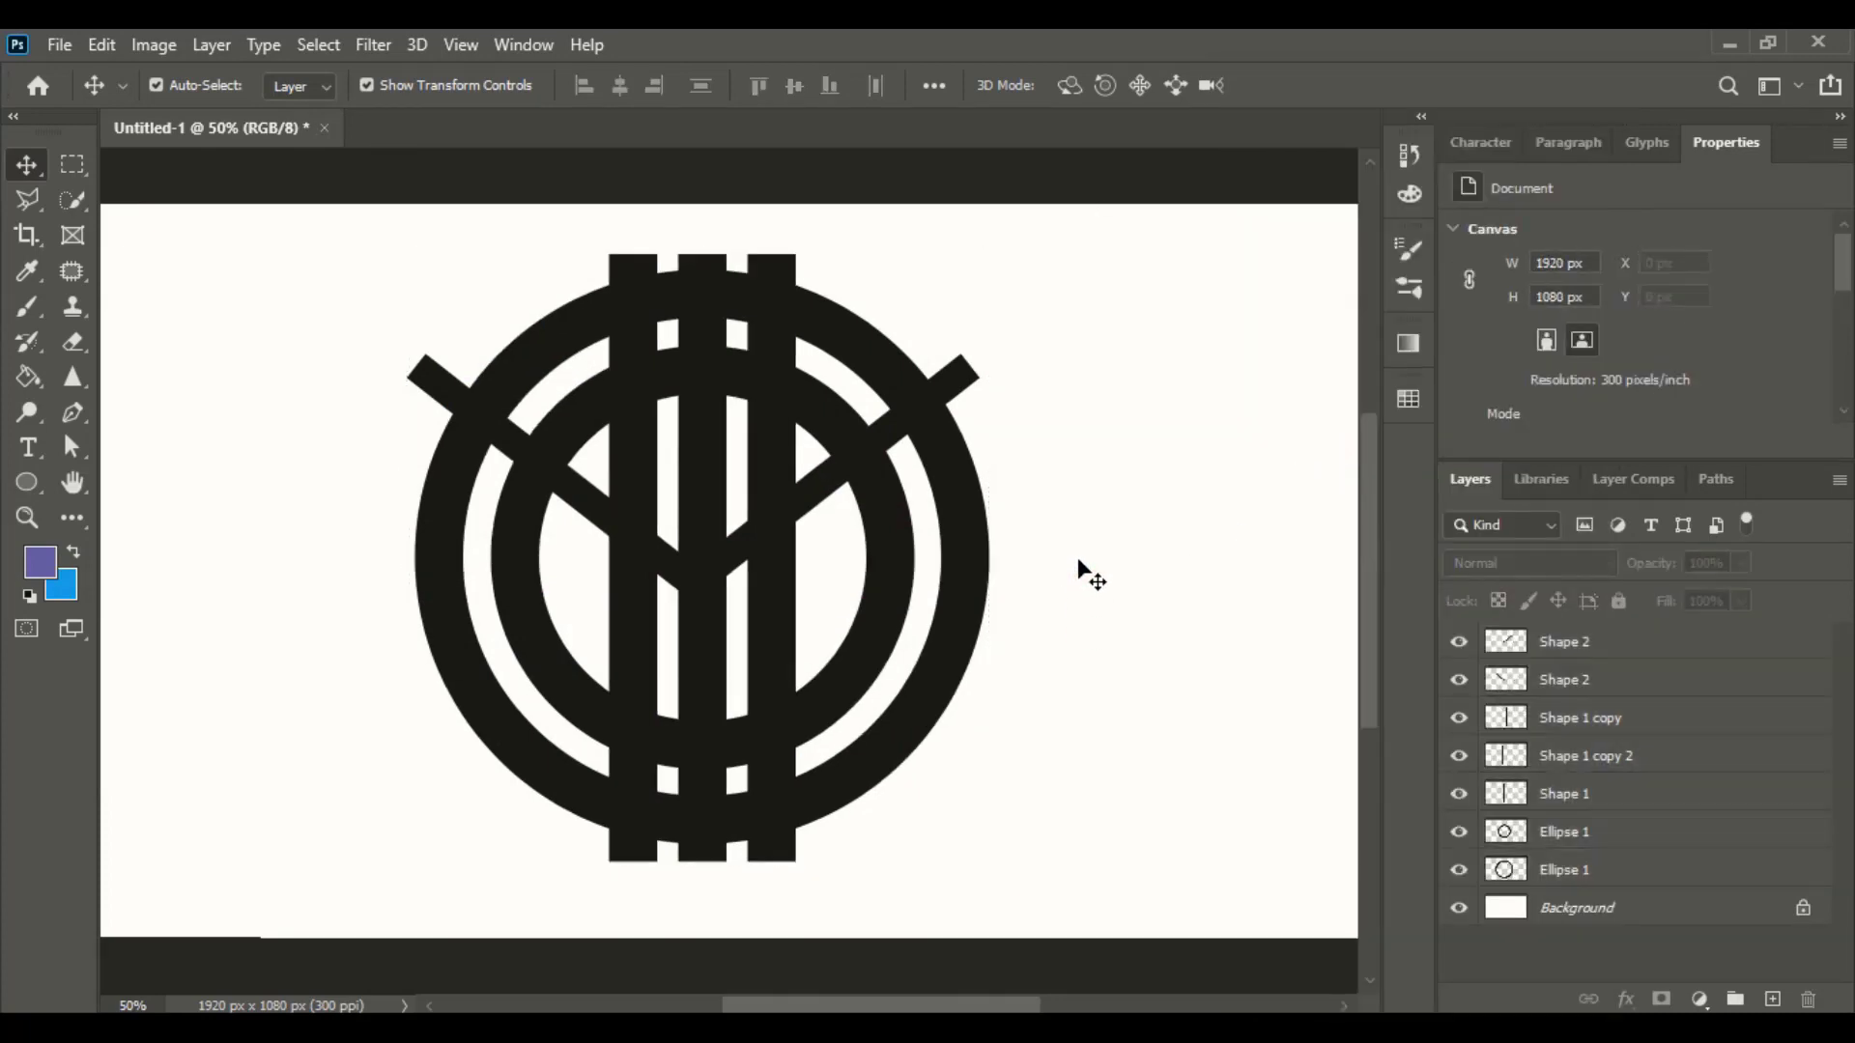
- Select the area of the right diagonal bar with the Quick Selection tool
click(957, 386)
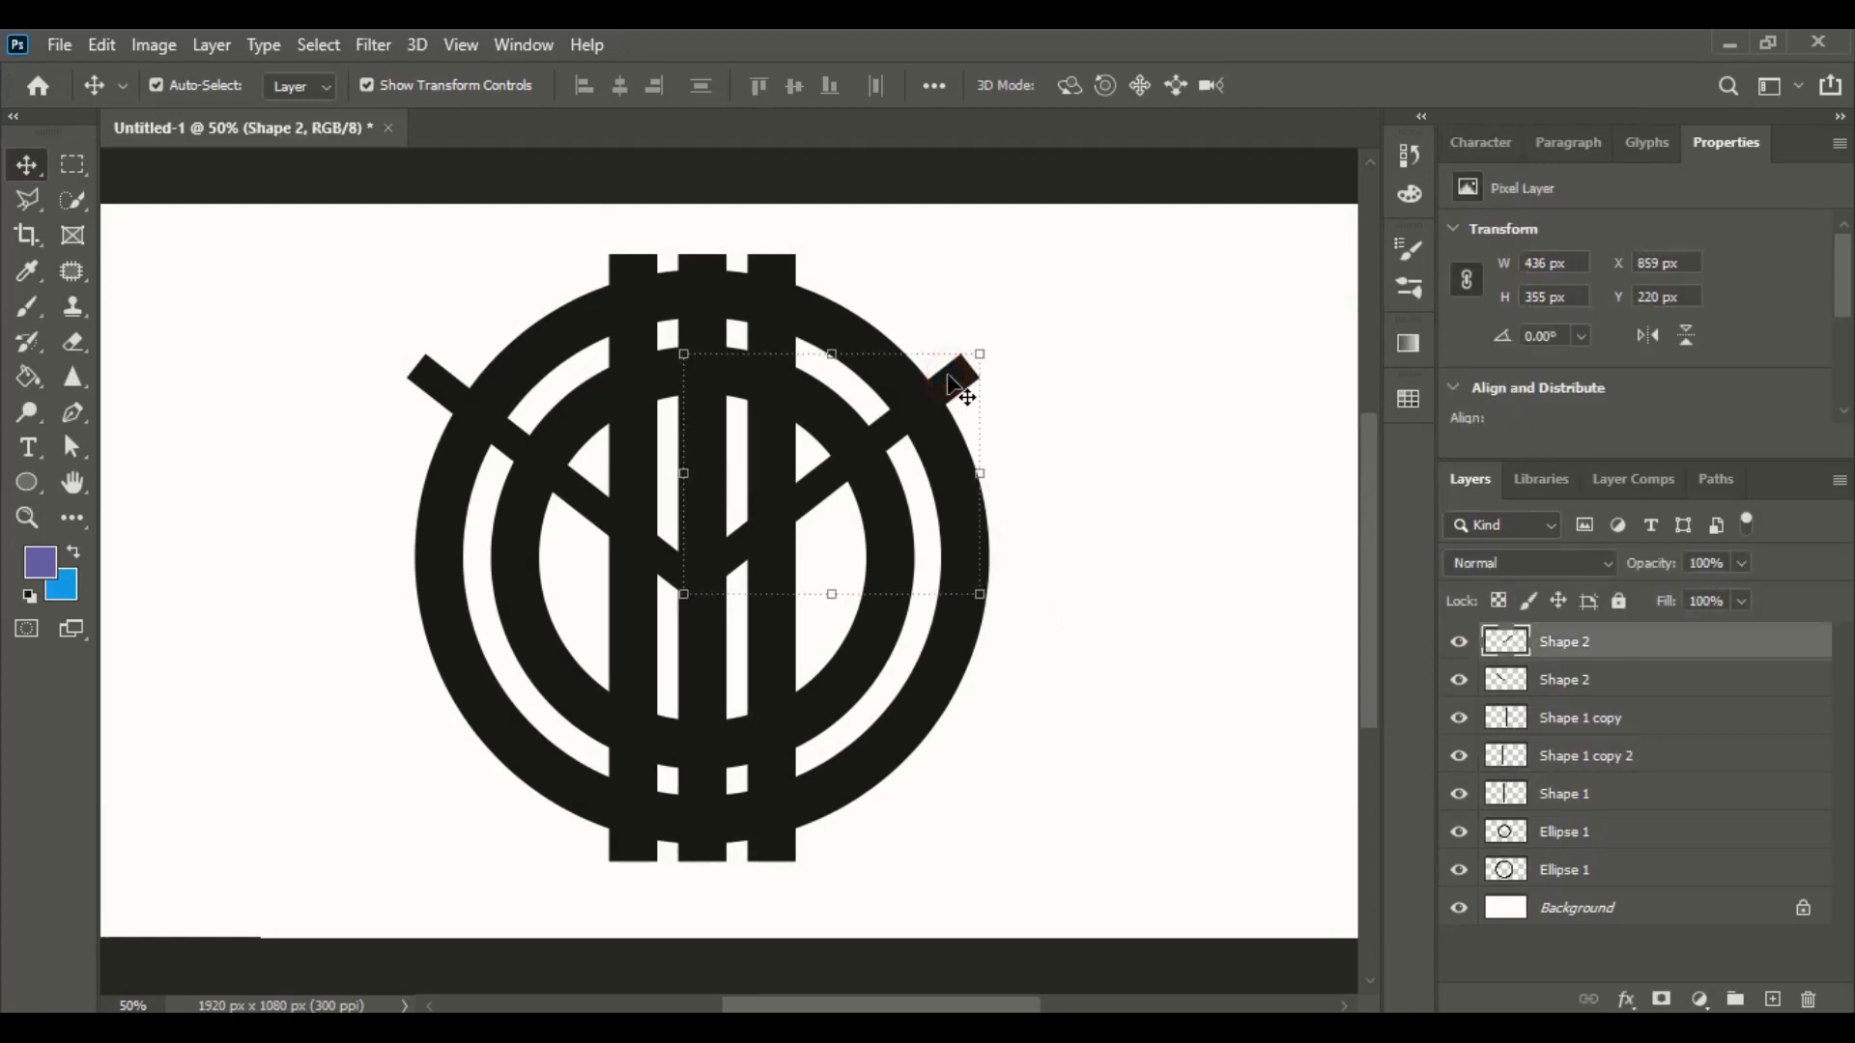
click(74, 201)
click(178, 230)
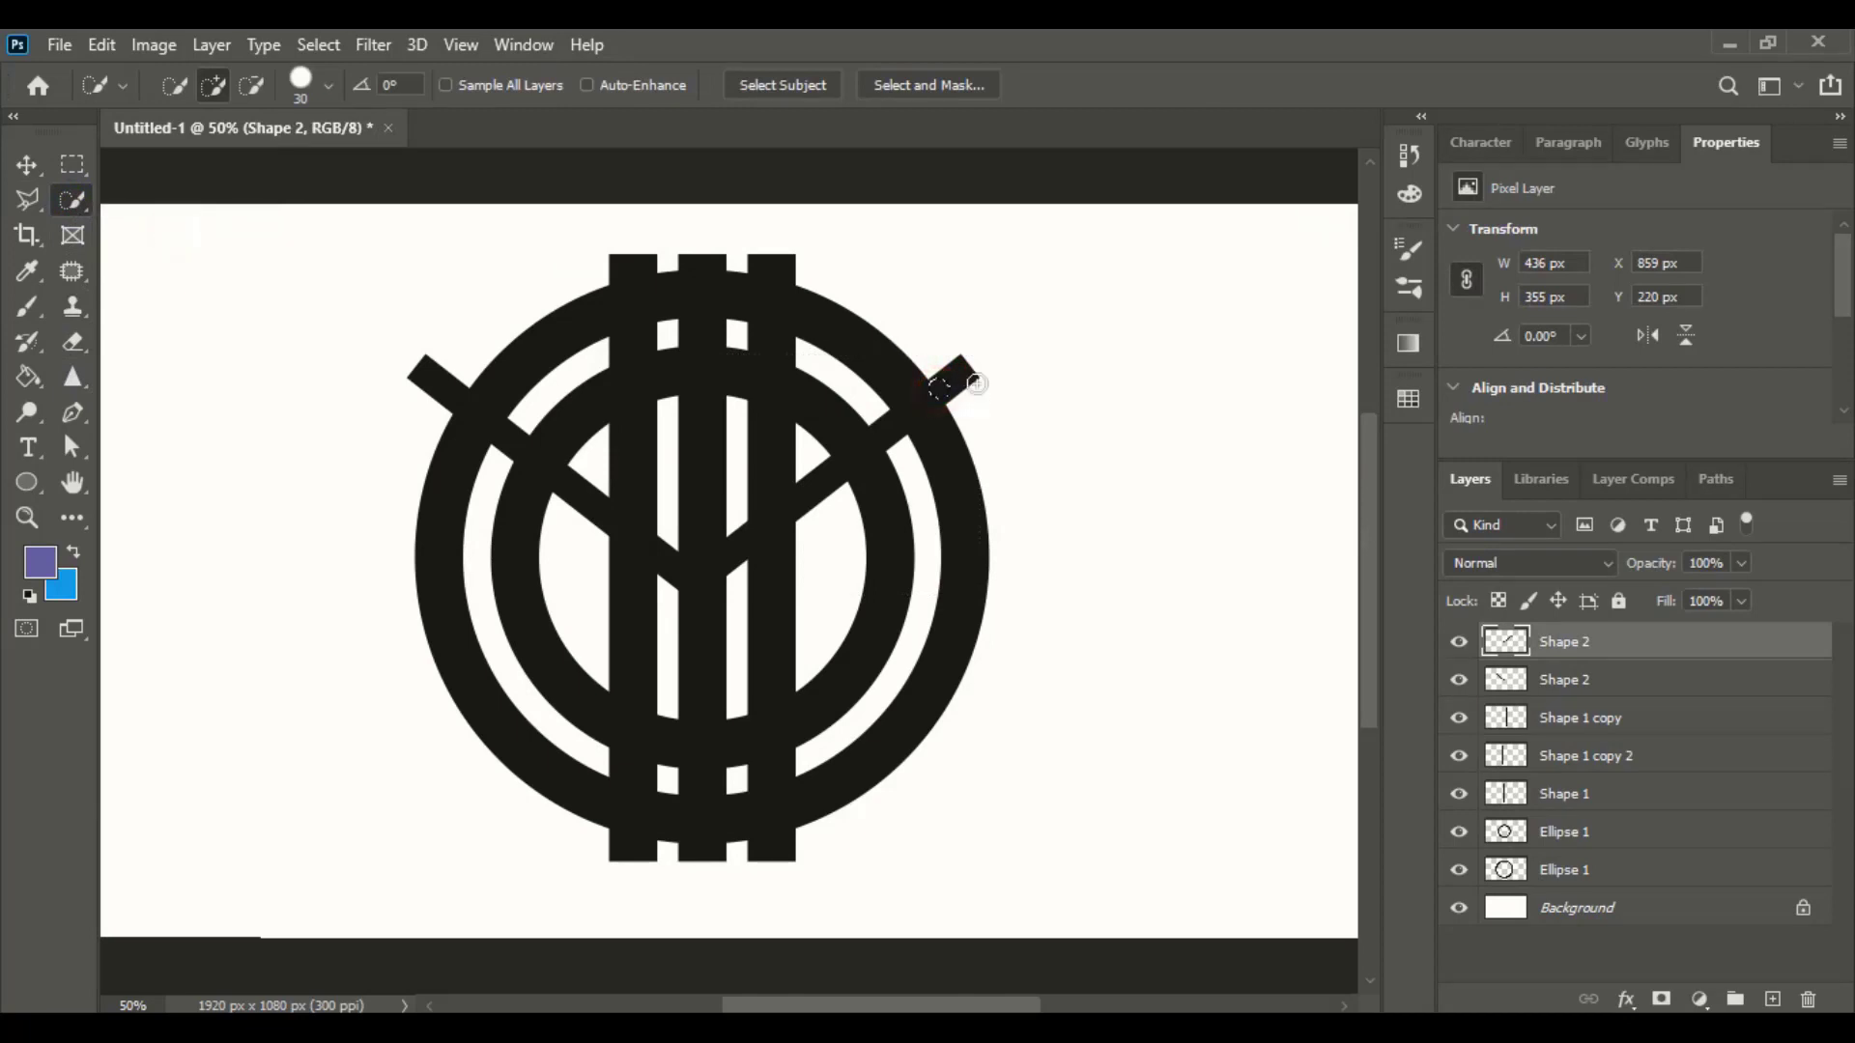
drag(970, 378, 697, 581)
key(v)
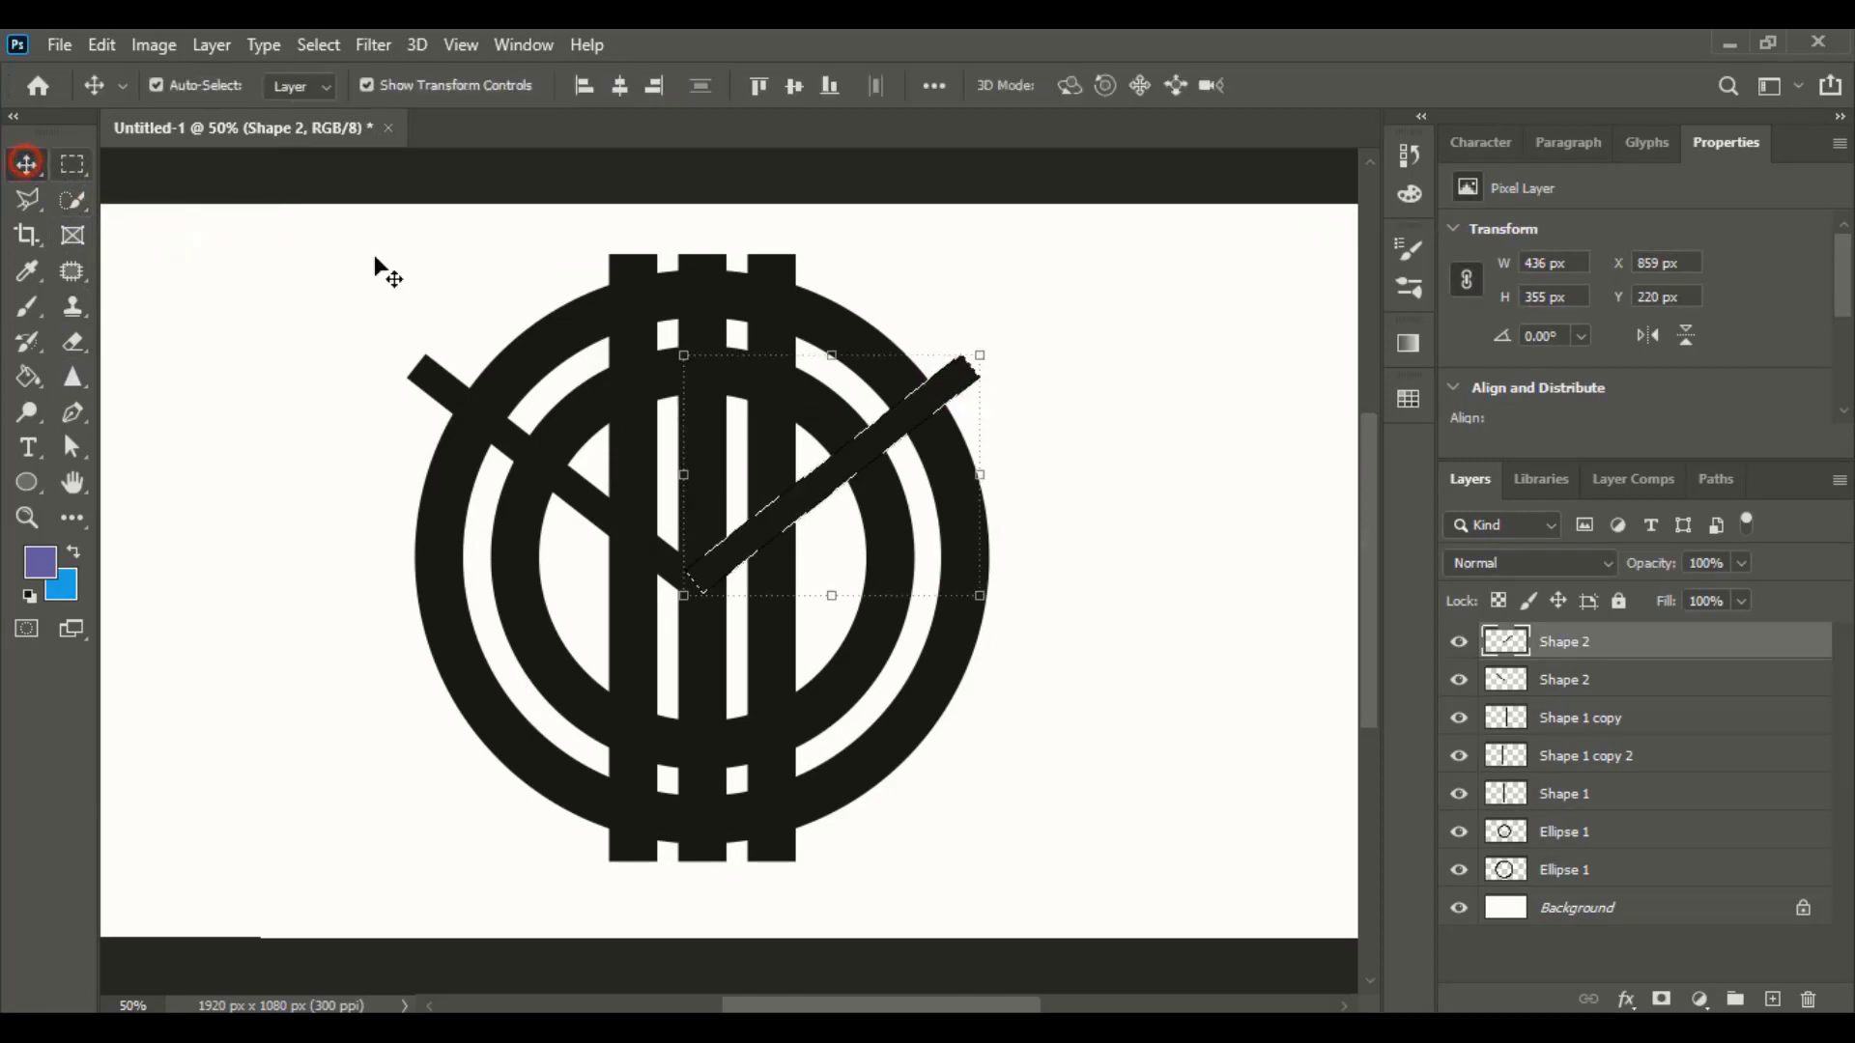
- Cut the selected diagonal strip out of the outer ring, clear the selection, and delete the right diagonal bar
click(1101, 562)
click(961, 519)
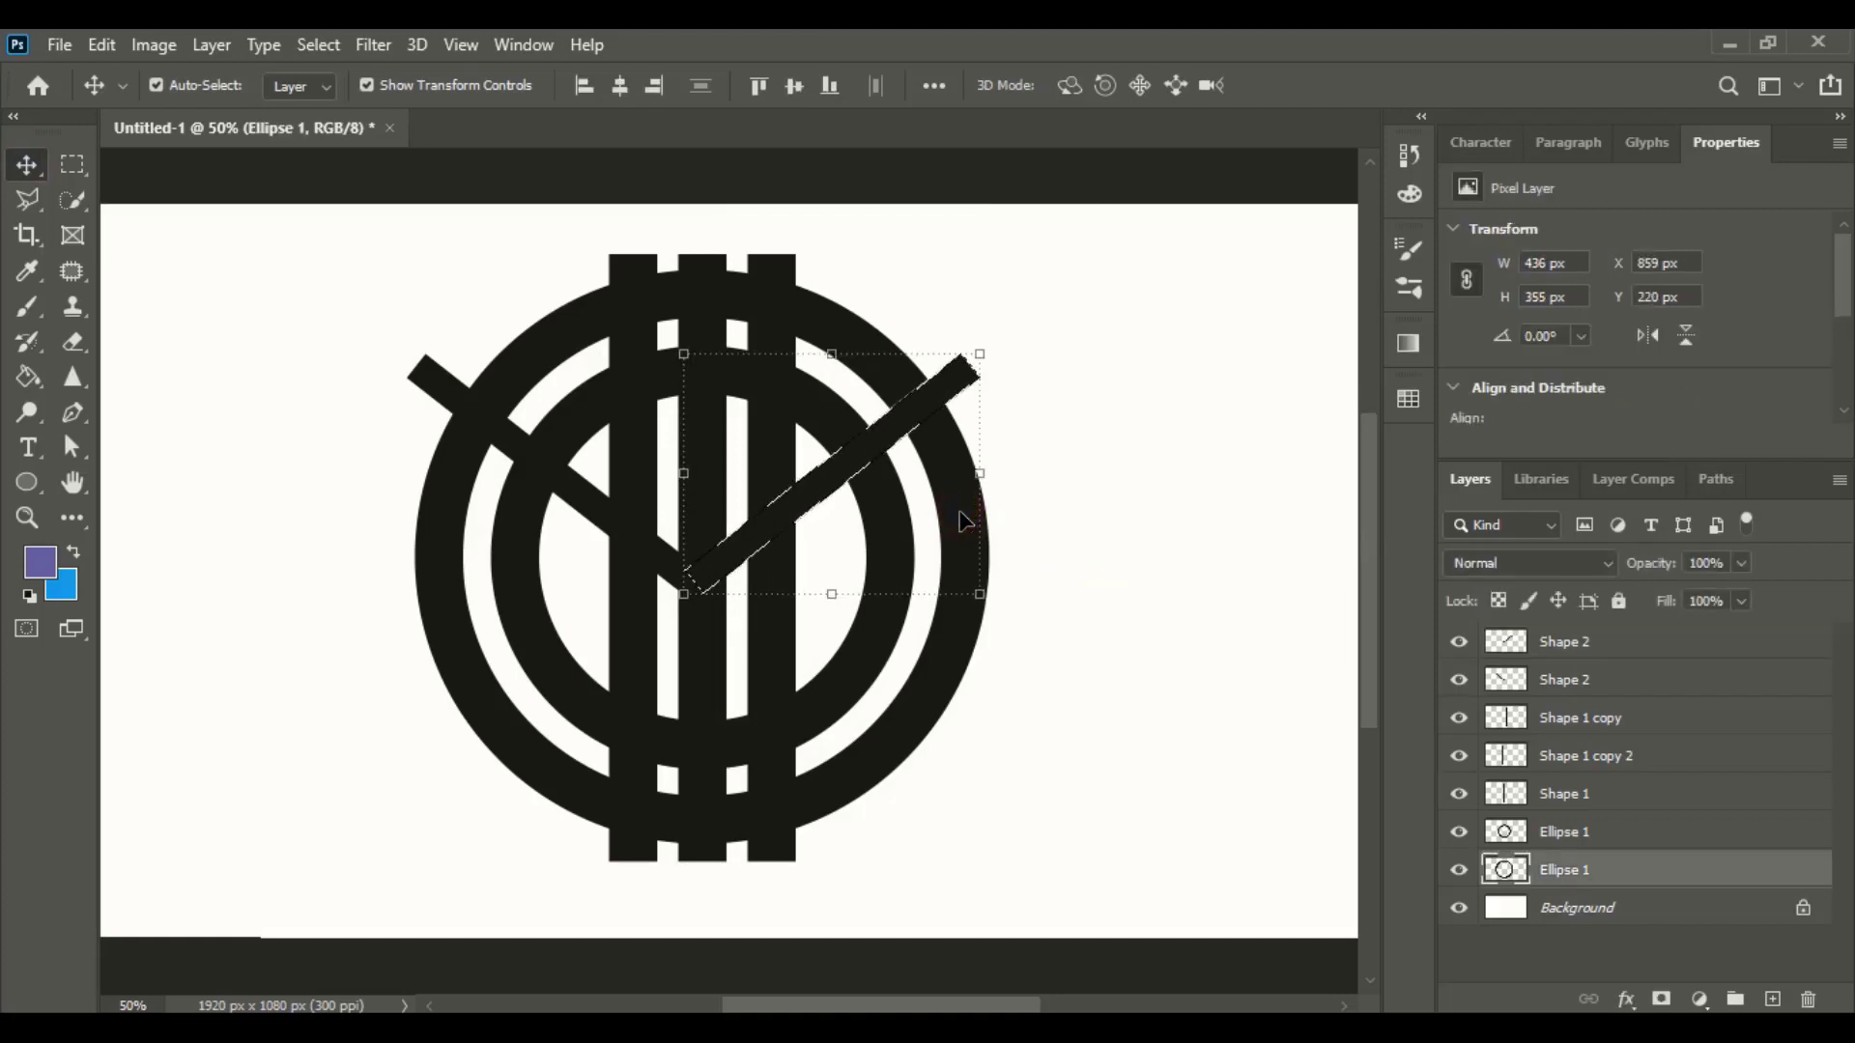
key(ctrl+d)
click(1101, 522)
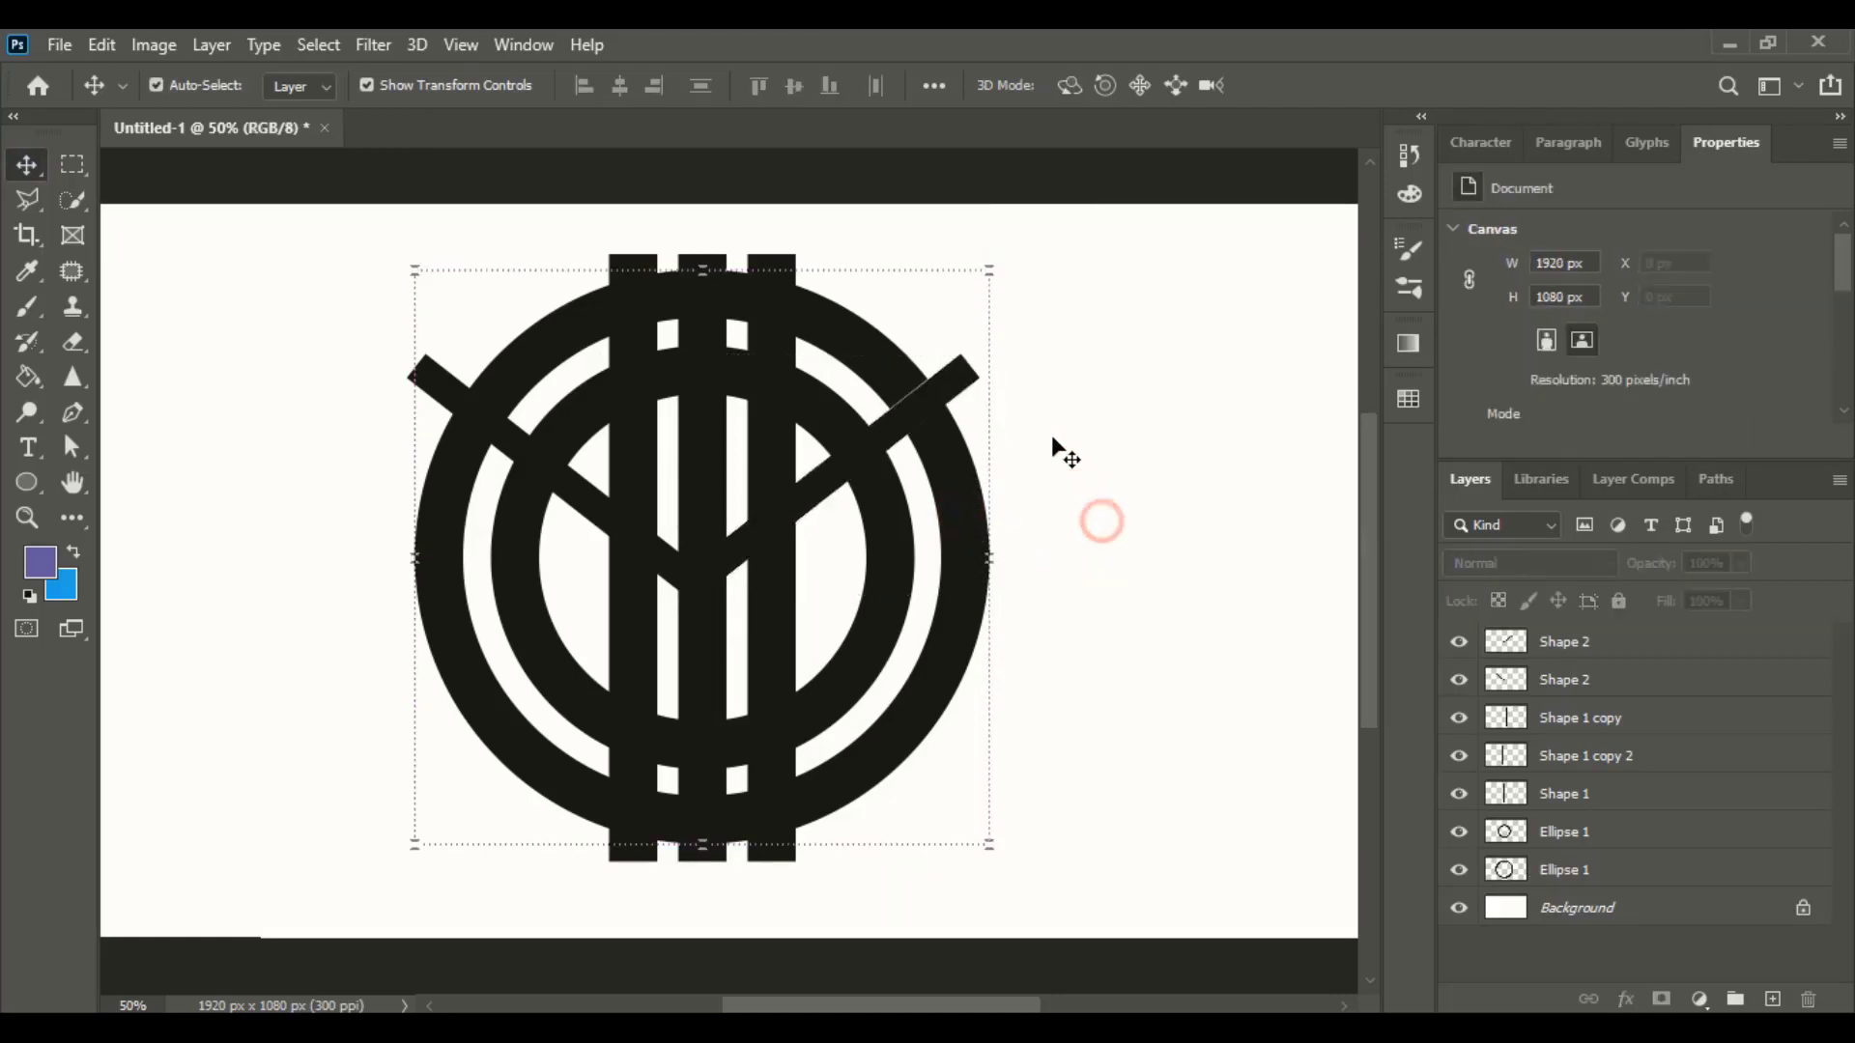
drag(961, 381, 1174, 547)
key(Delete)
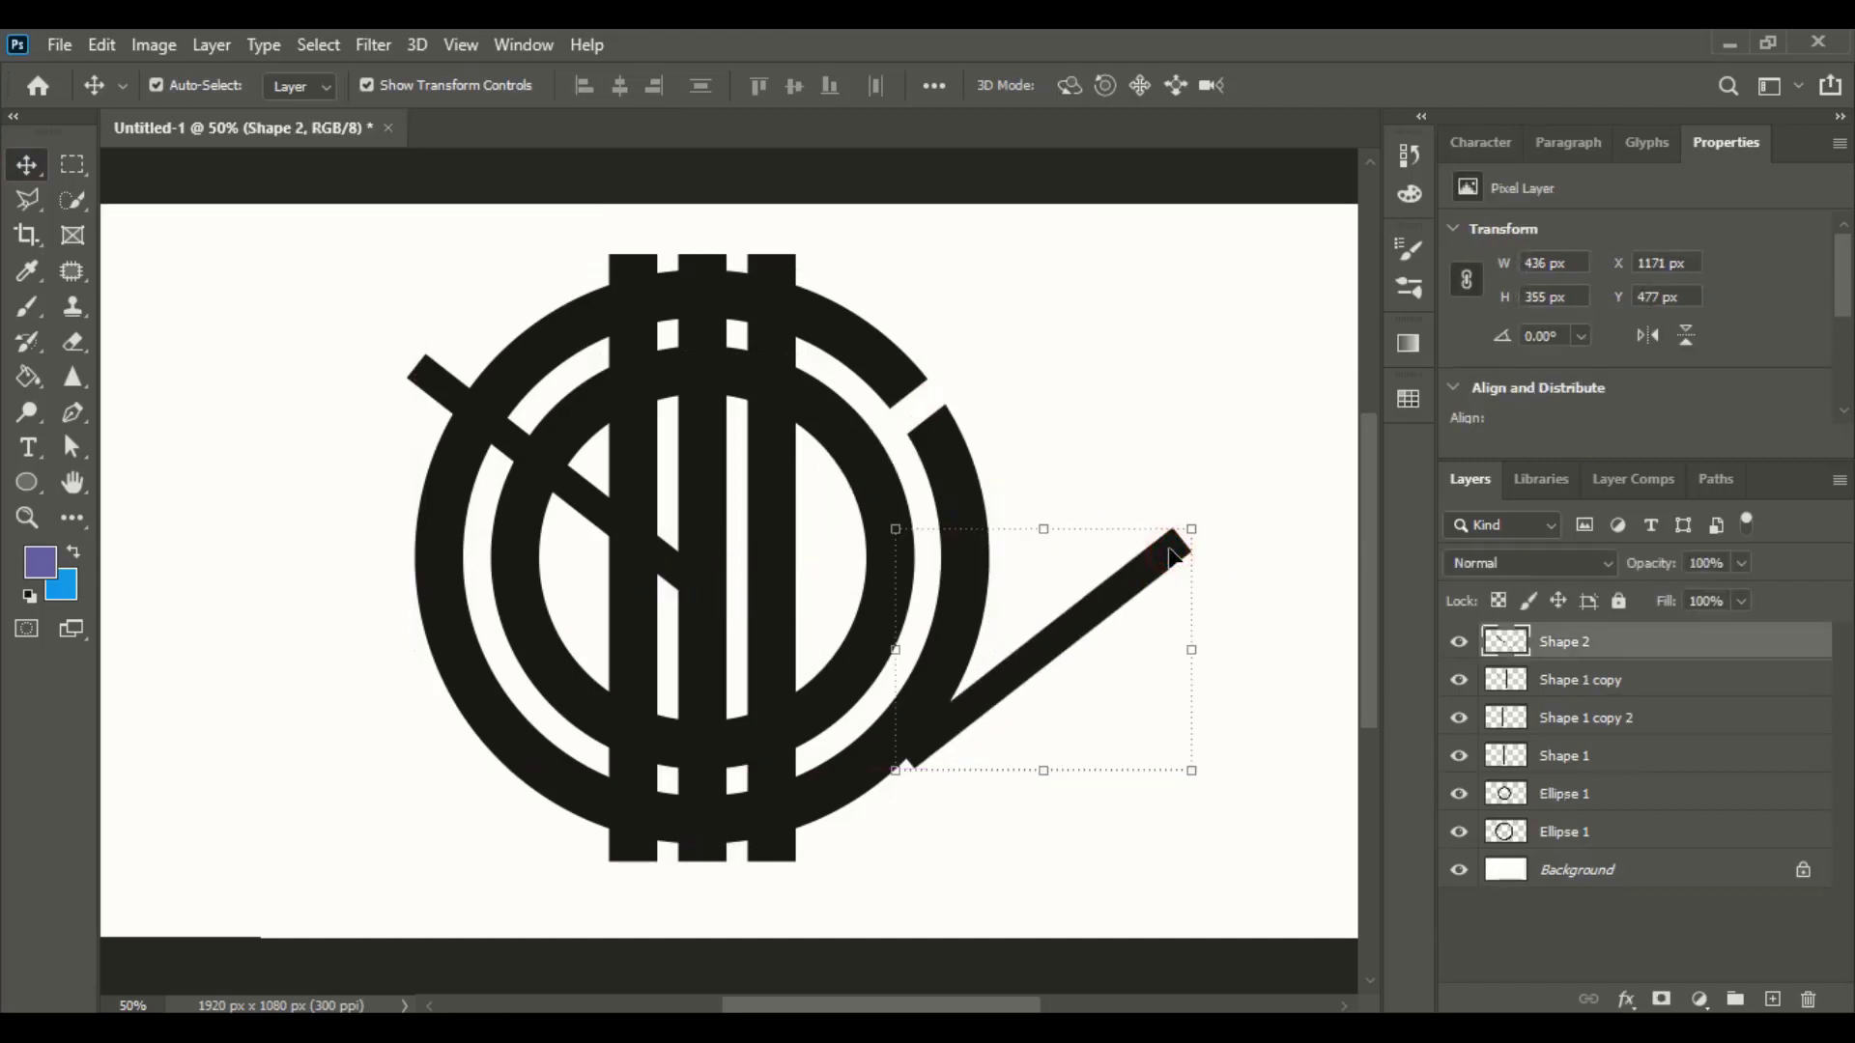
- Select the area of the left diagonal bar with the Quick Selection tool
click(72, 200)
drag(450, 394, 681, 575)
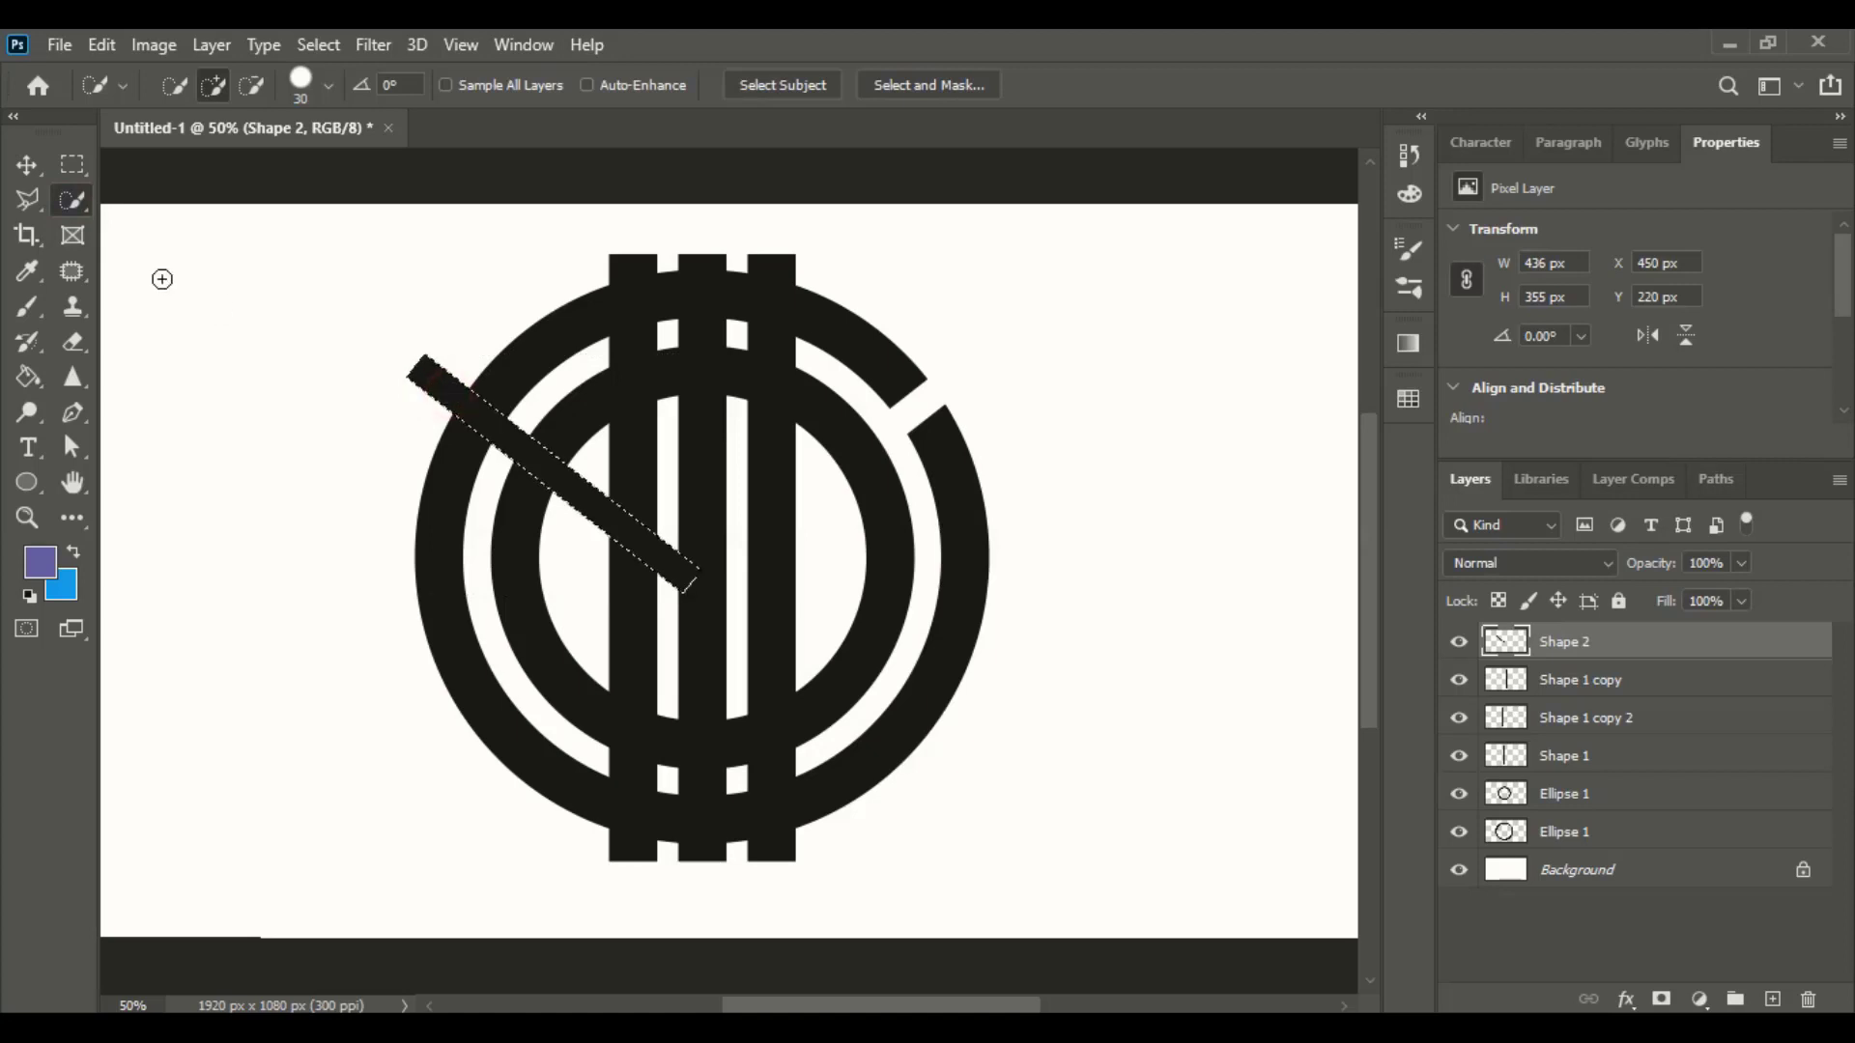
click(25, 166)
click(261, 422)
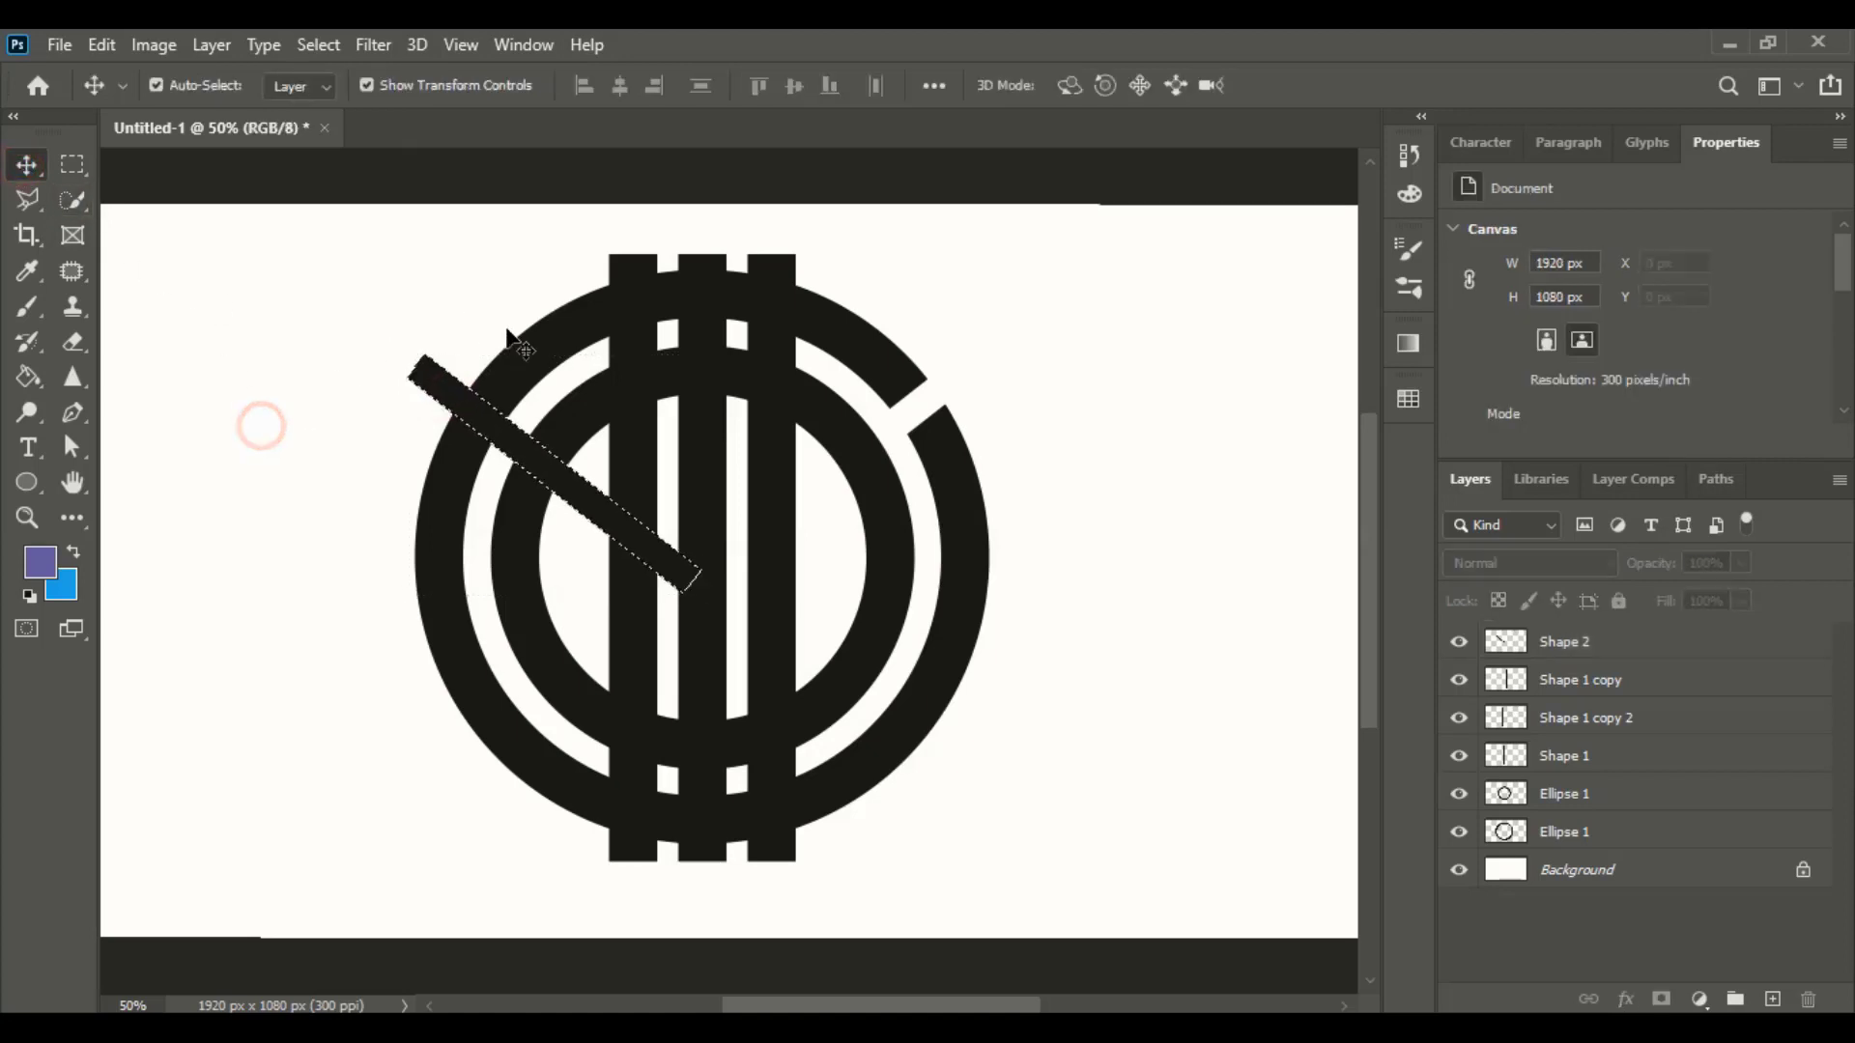
- Cut the selected strip out of the outer ring's upper left, clear the selection, and delete the left diagonal bar
click(539, 352)
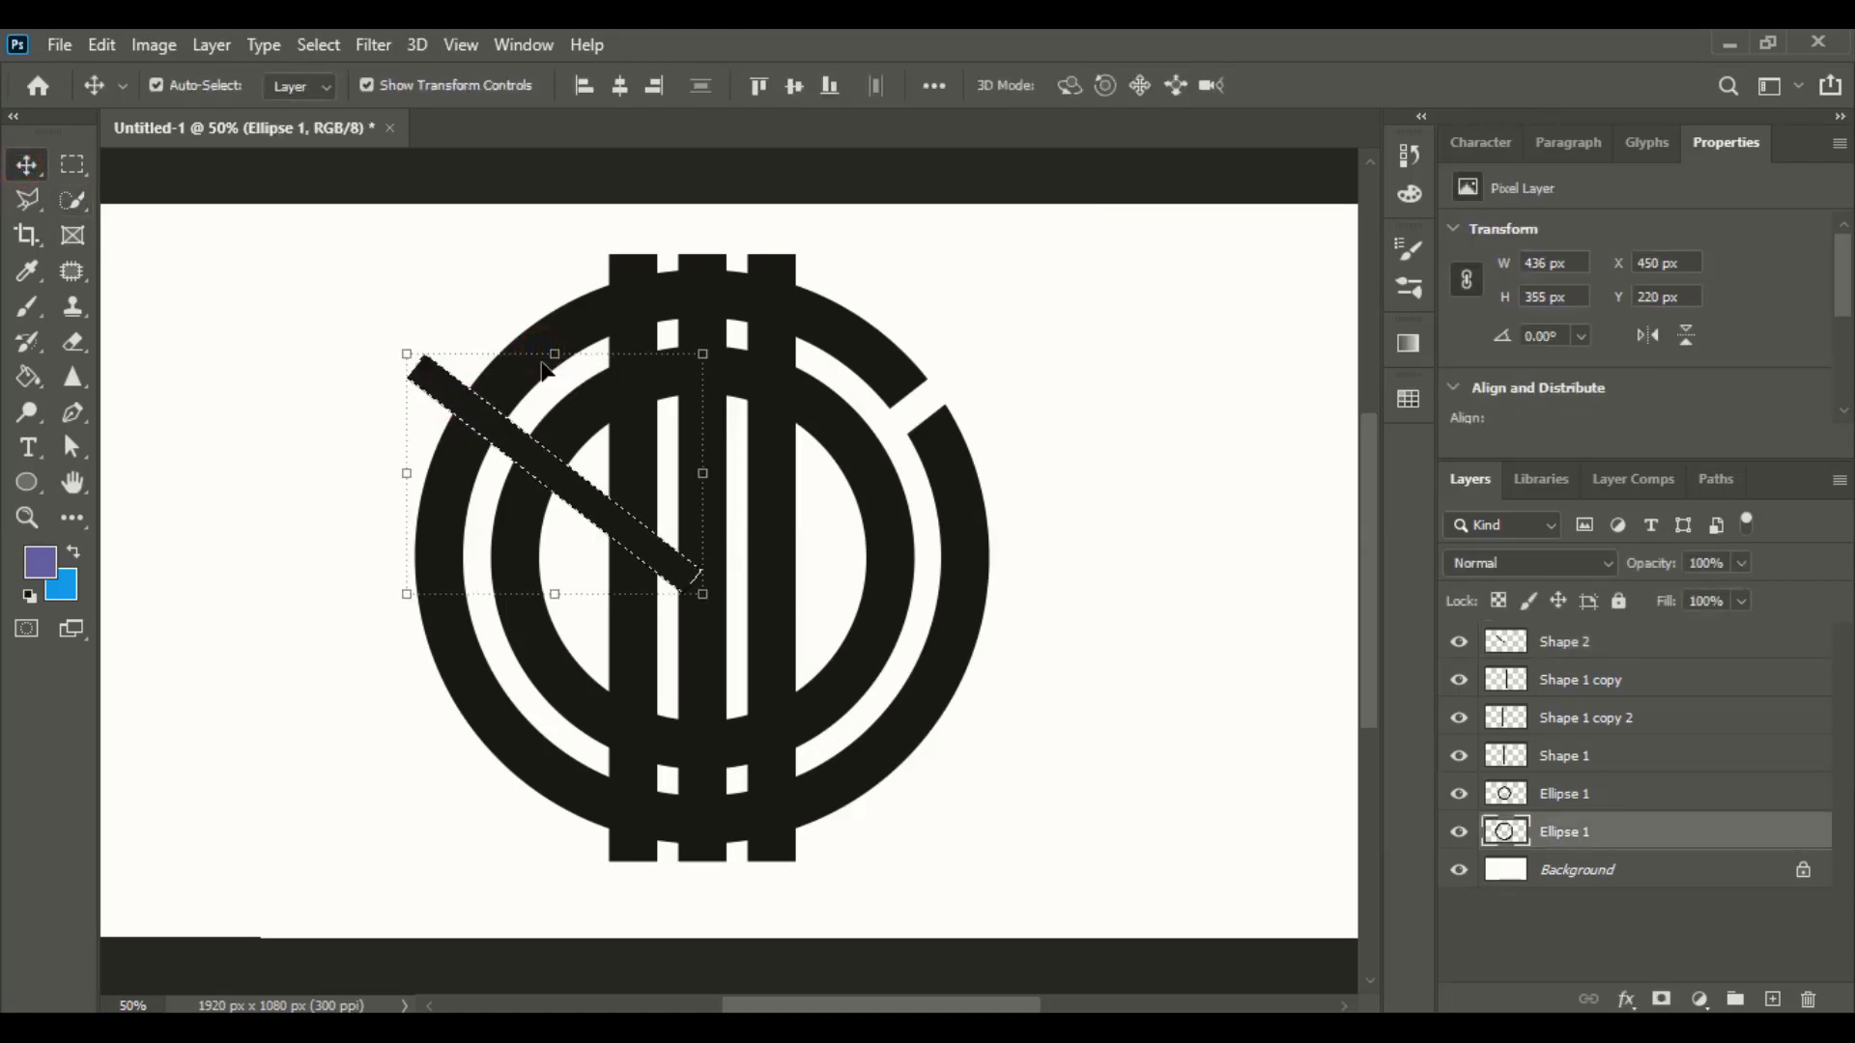
key(Delete)
key(ctrl+d)
click(307, 491)
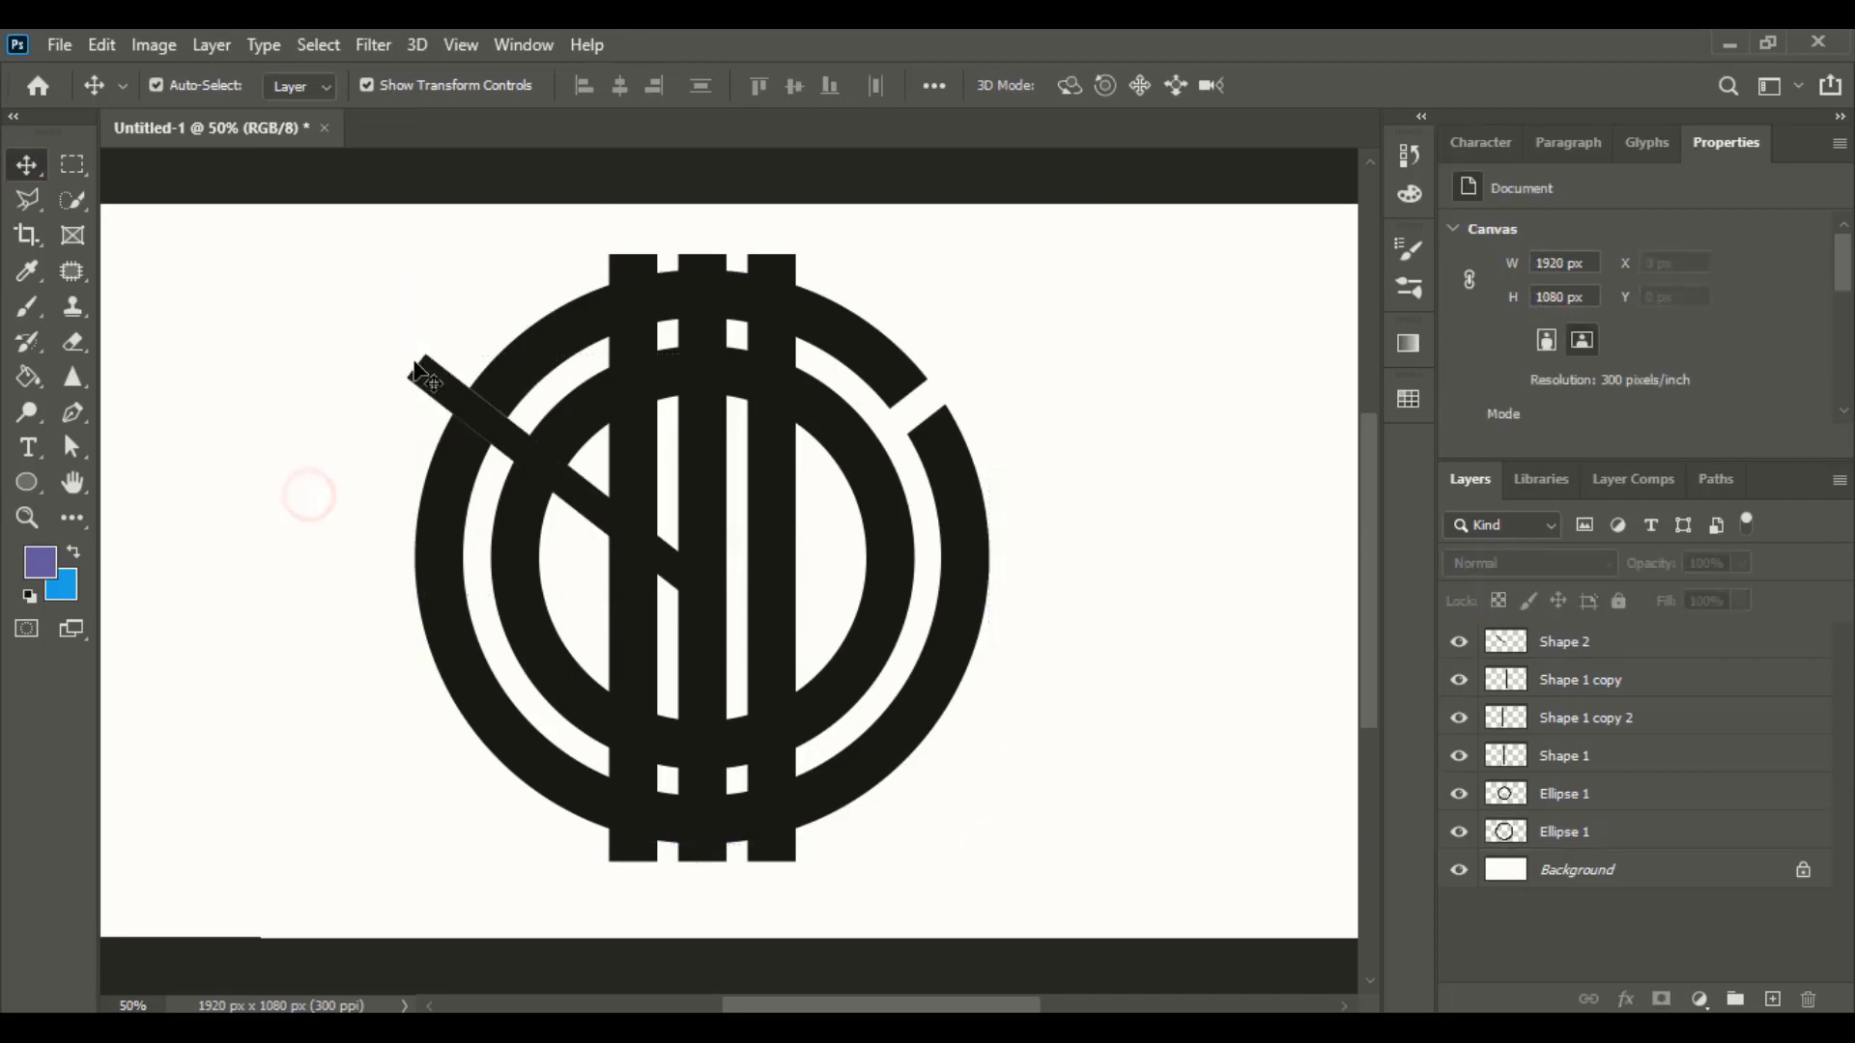
drag(426, 412, 333, 579)
key(Delete)
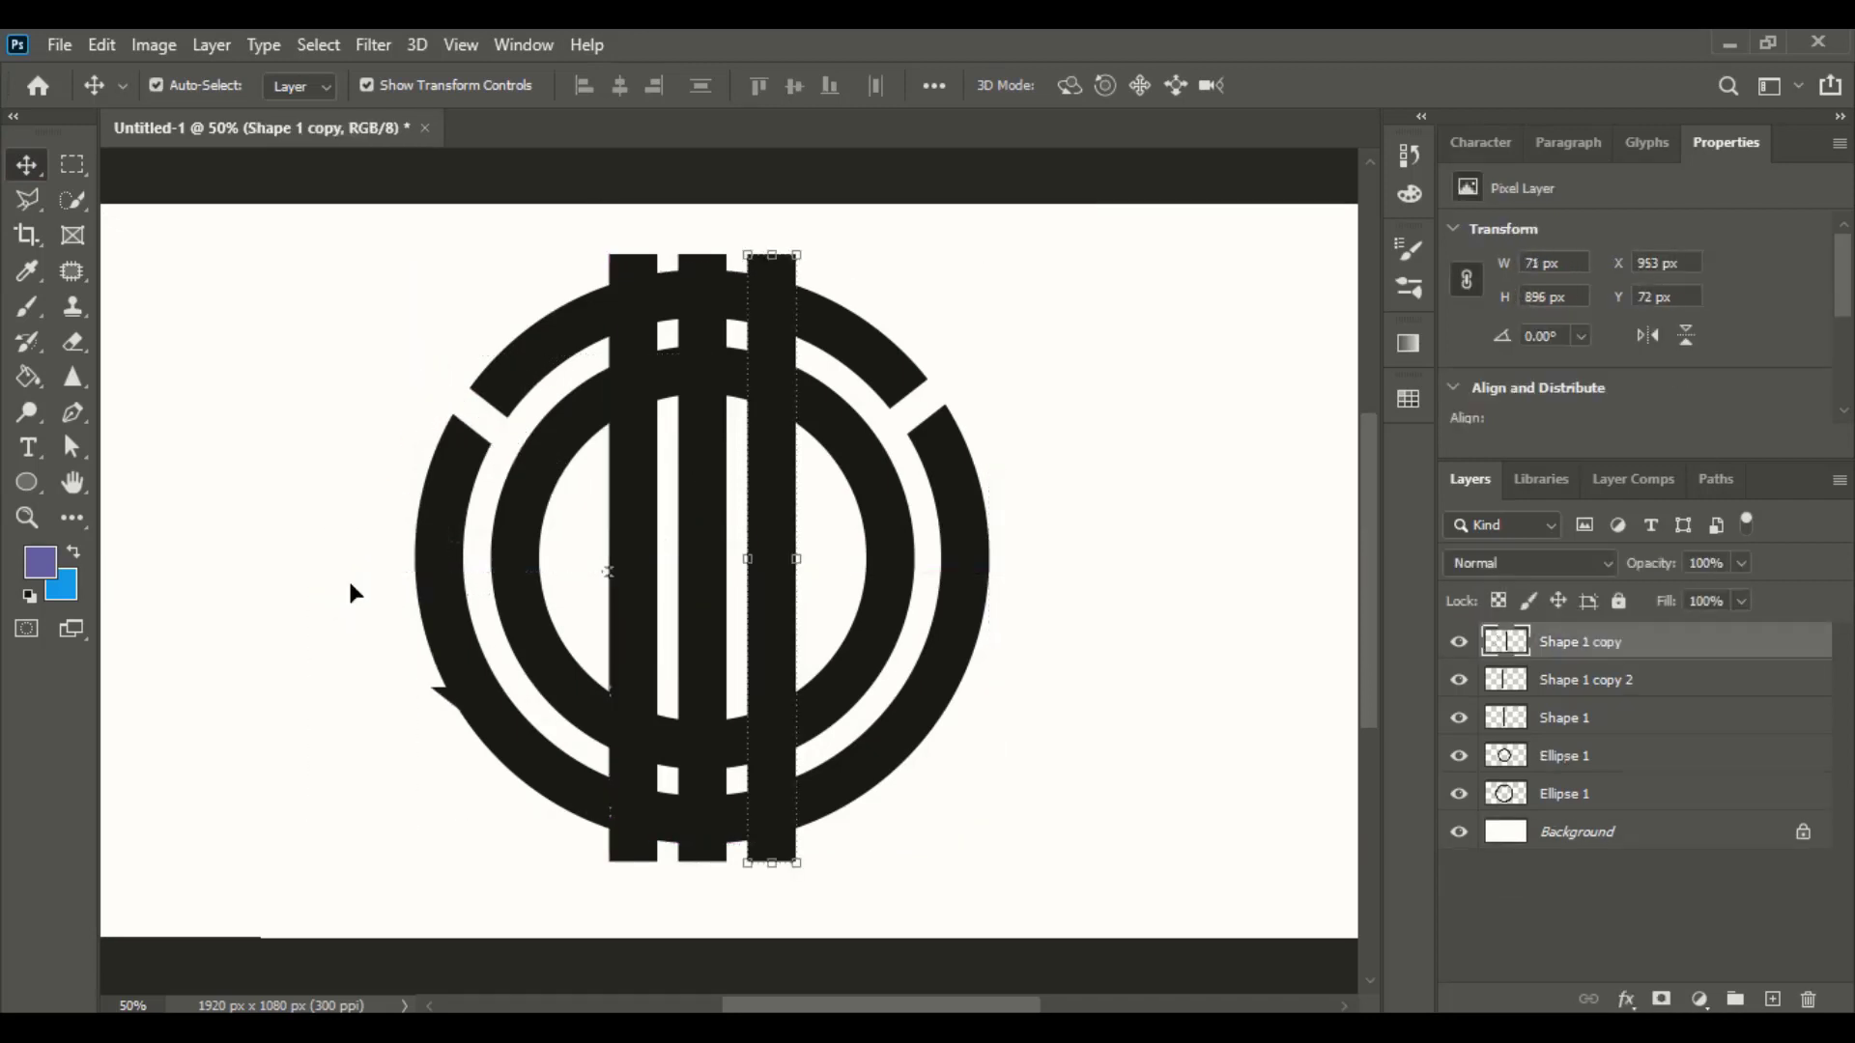
- Erase the upper end of the middle vertical bar where it sticks out above the outer ring
click(800, 592)
click(705, 522)
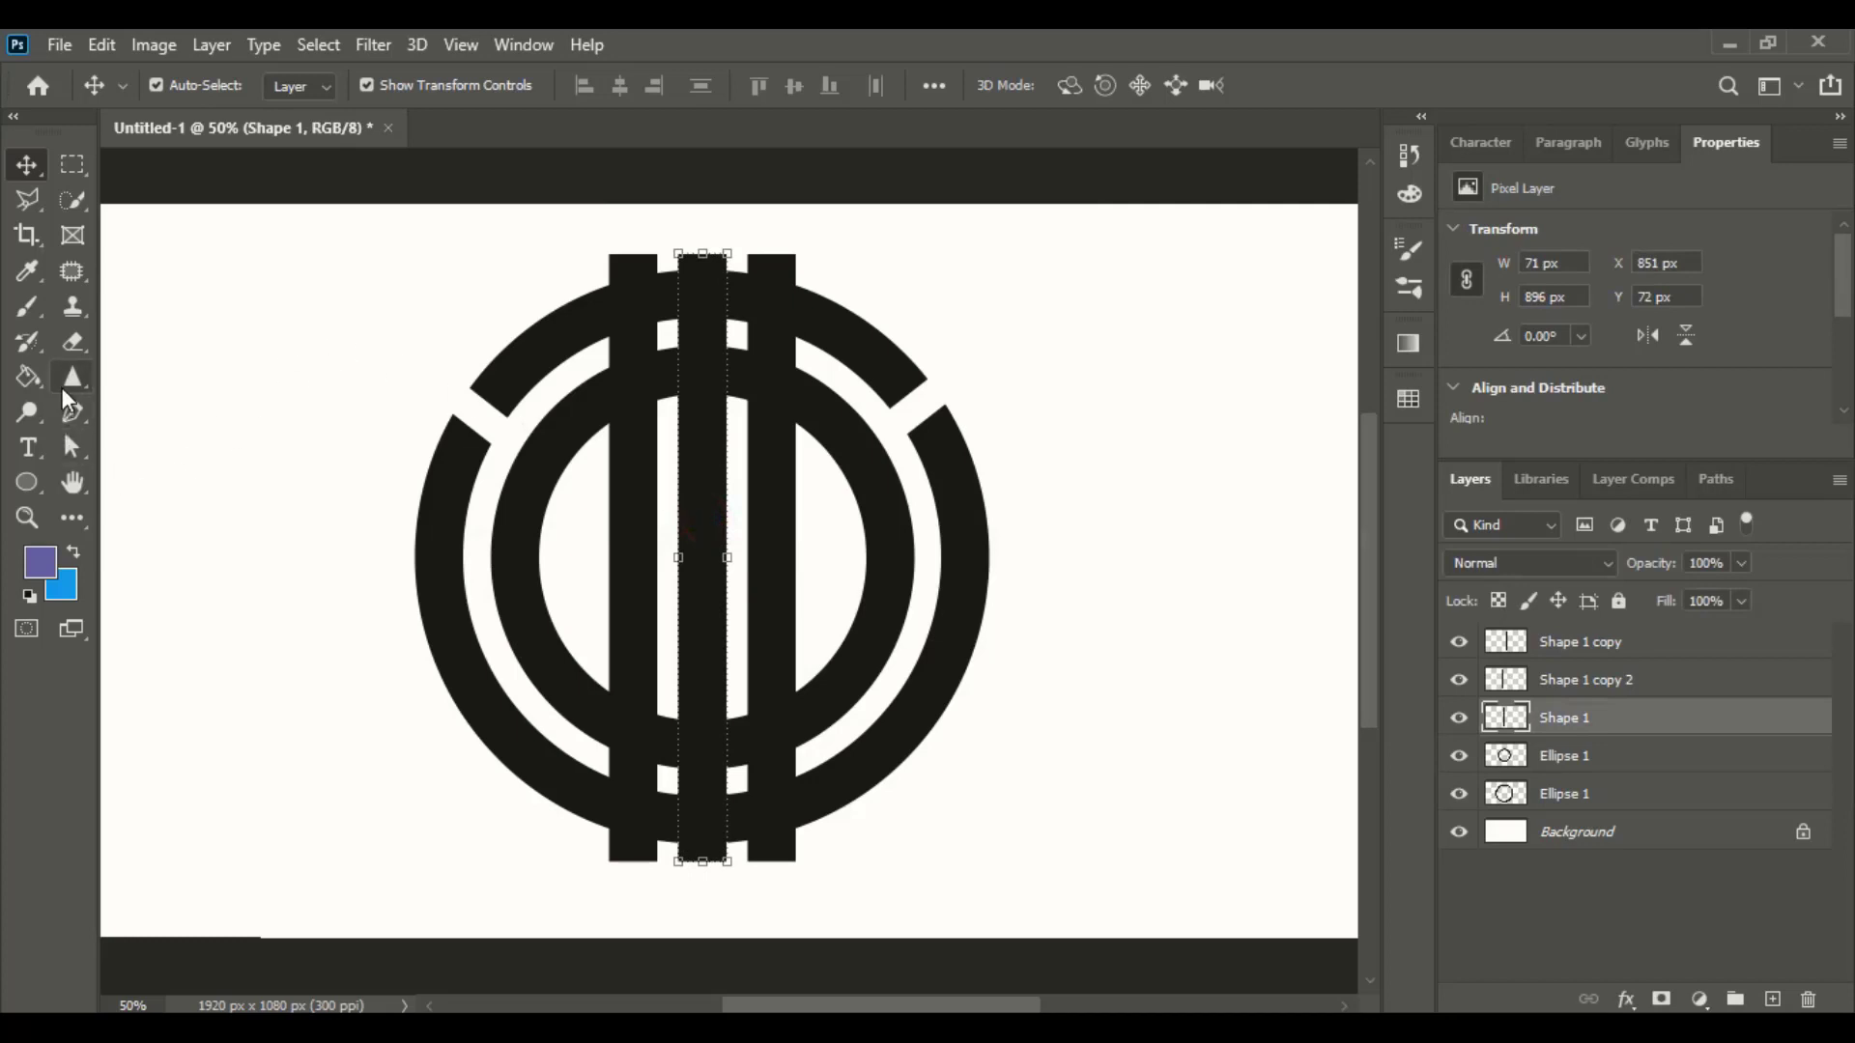
click(68, 344)
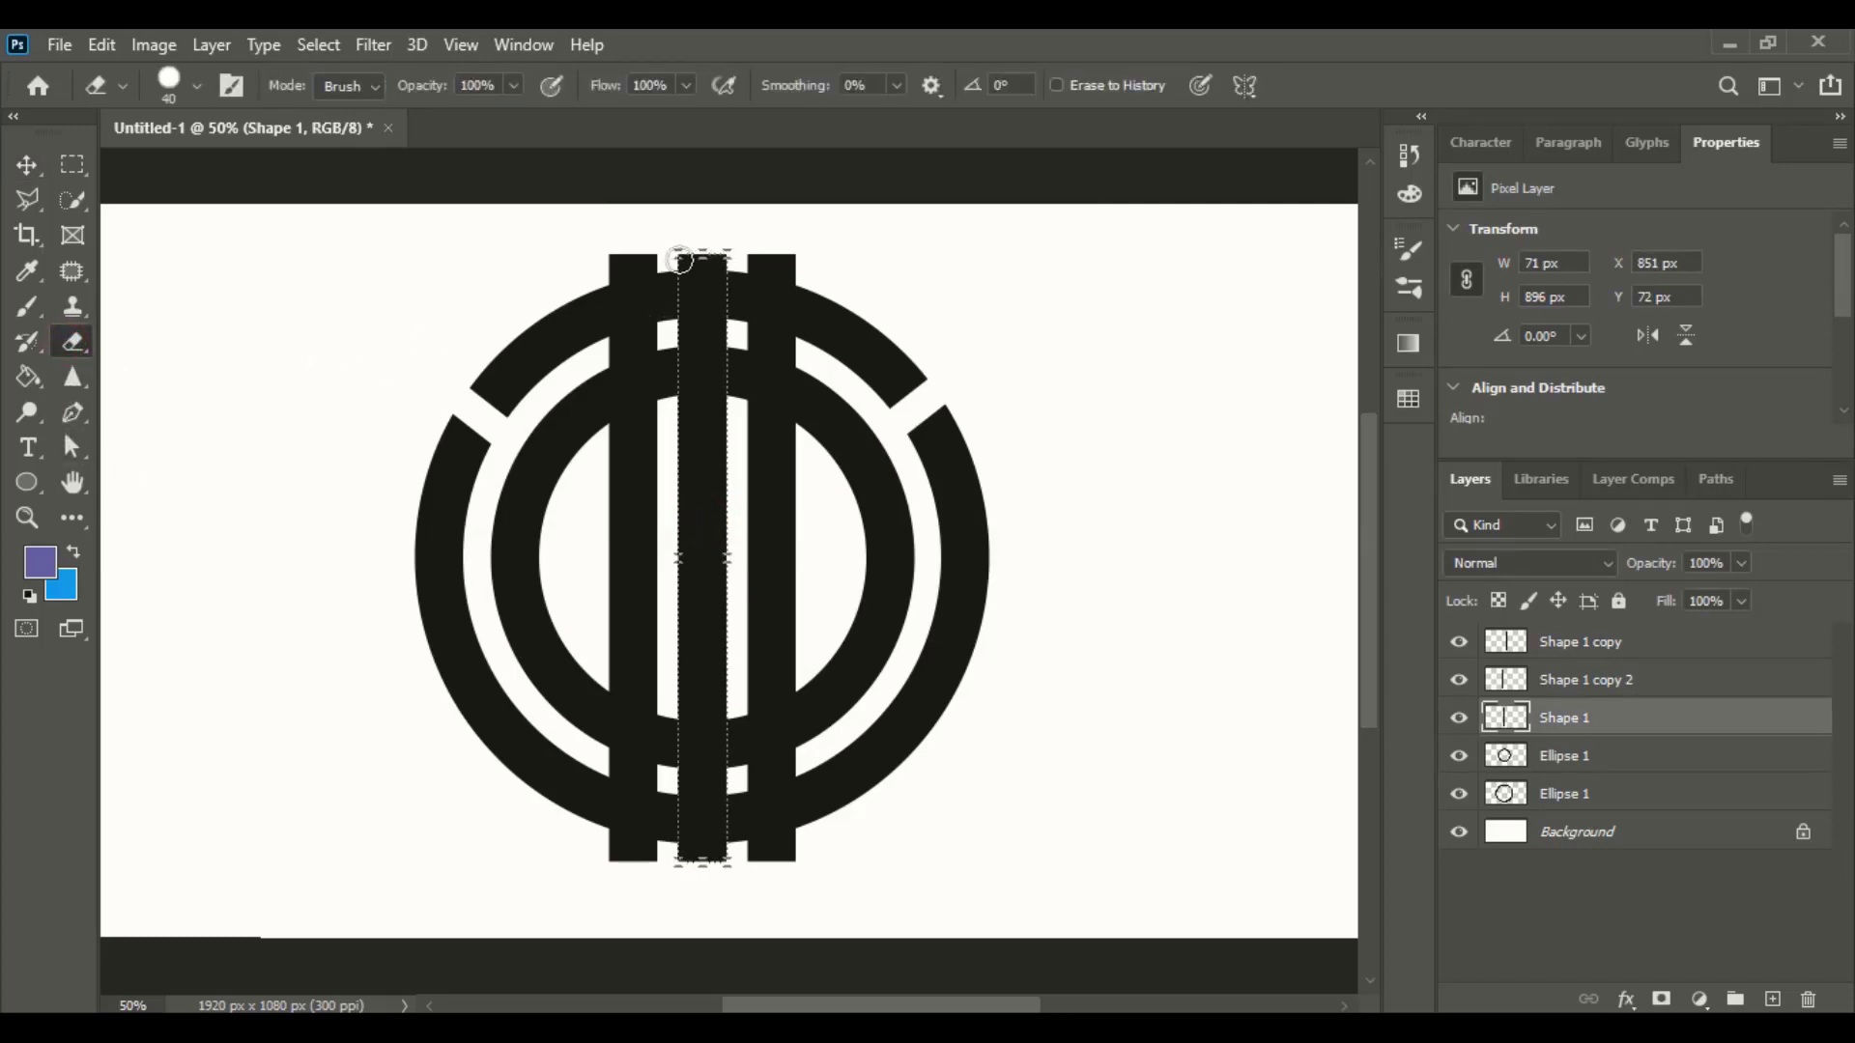
mouse_move(699, 271)
mouse_down()
mouse_move(728, 273)
mouse_move(682, 277)
mouse_move(733, 248)
mouse_move(674, 258)
mouse_move(710, 259)
mouse_up()
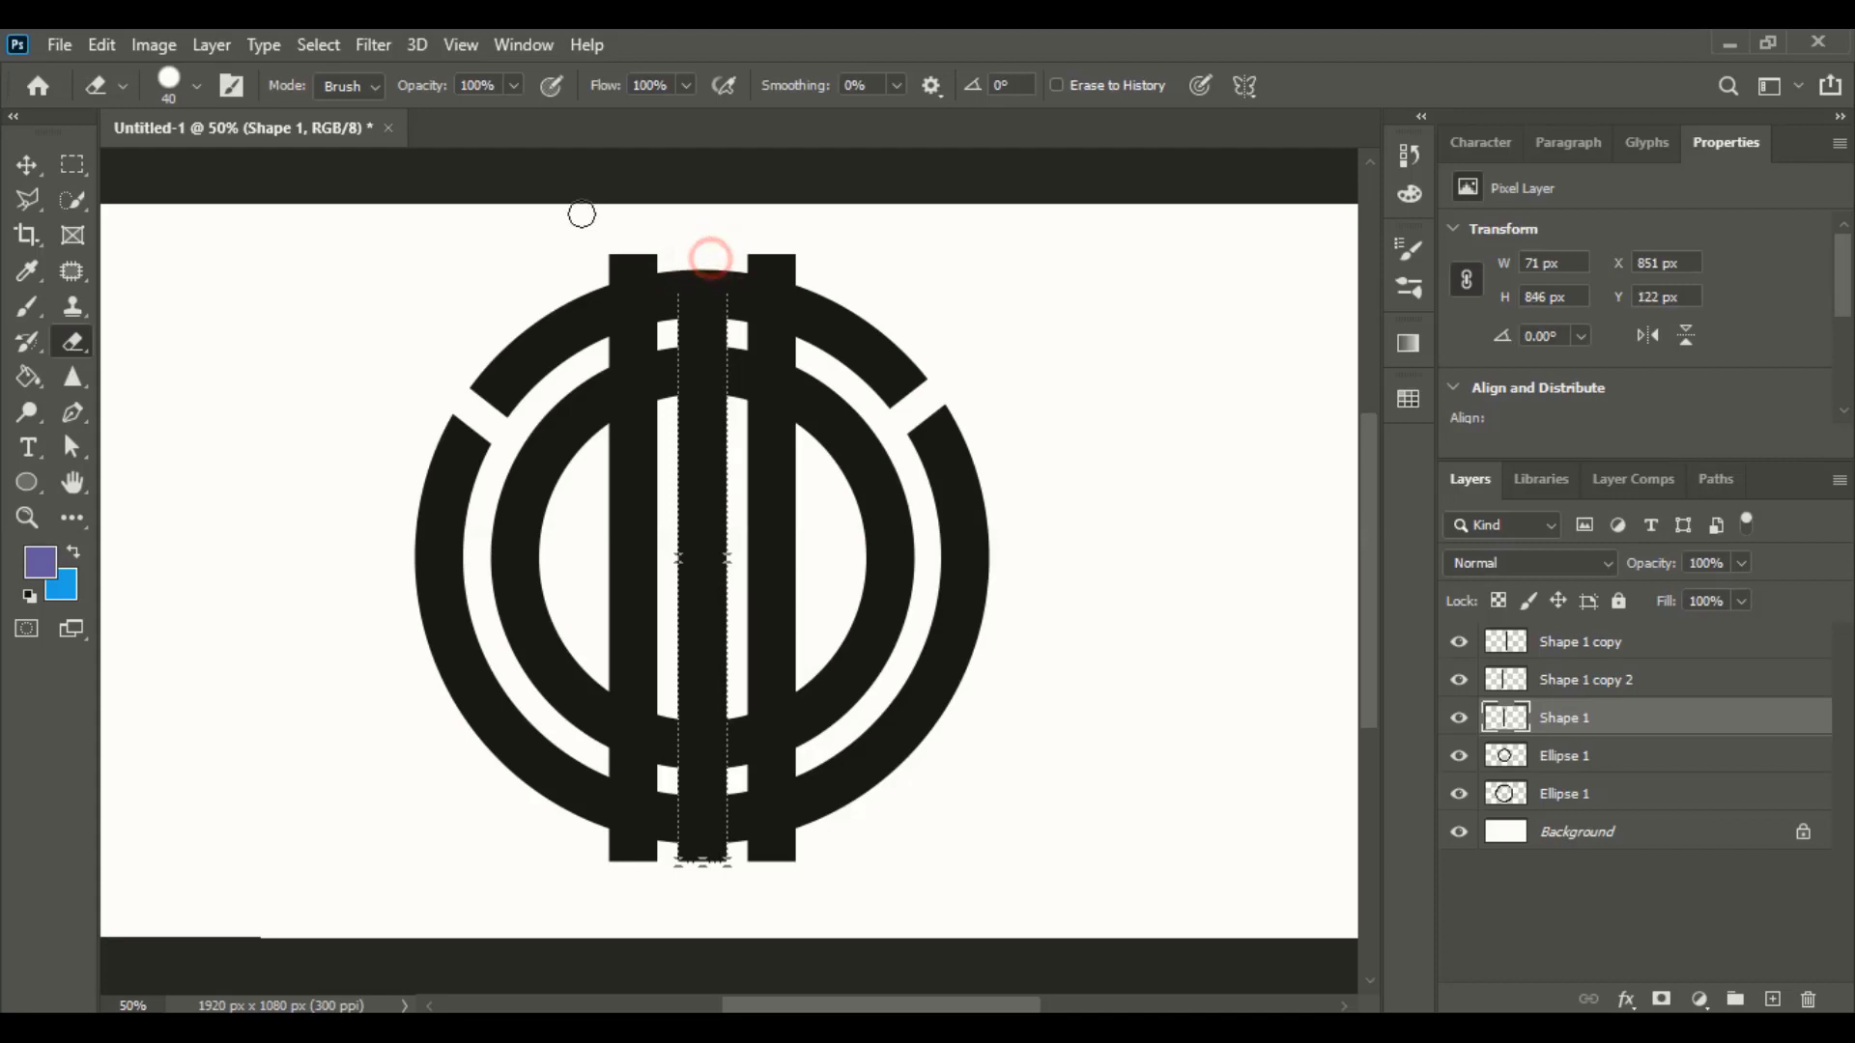
click(27, 164)
click(248, 554)
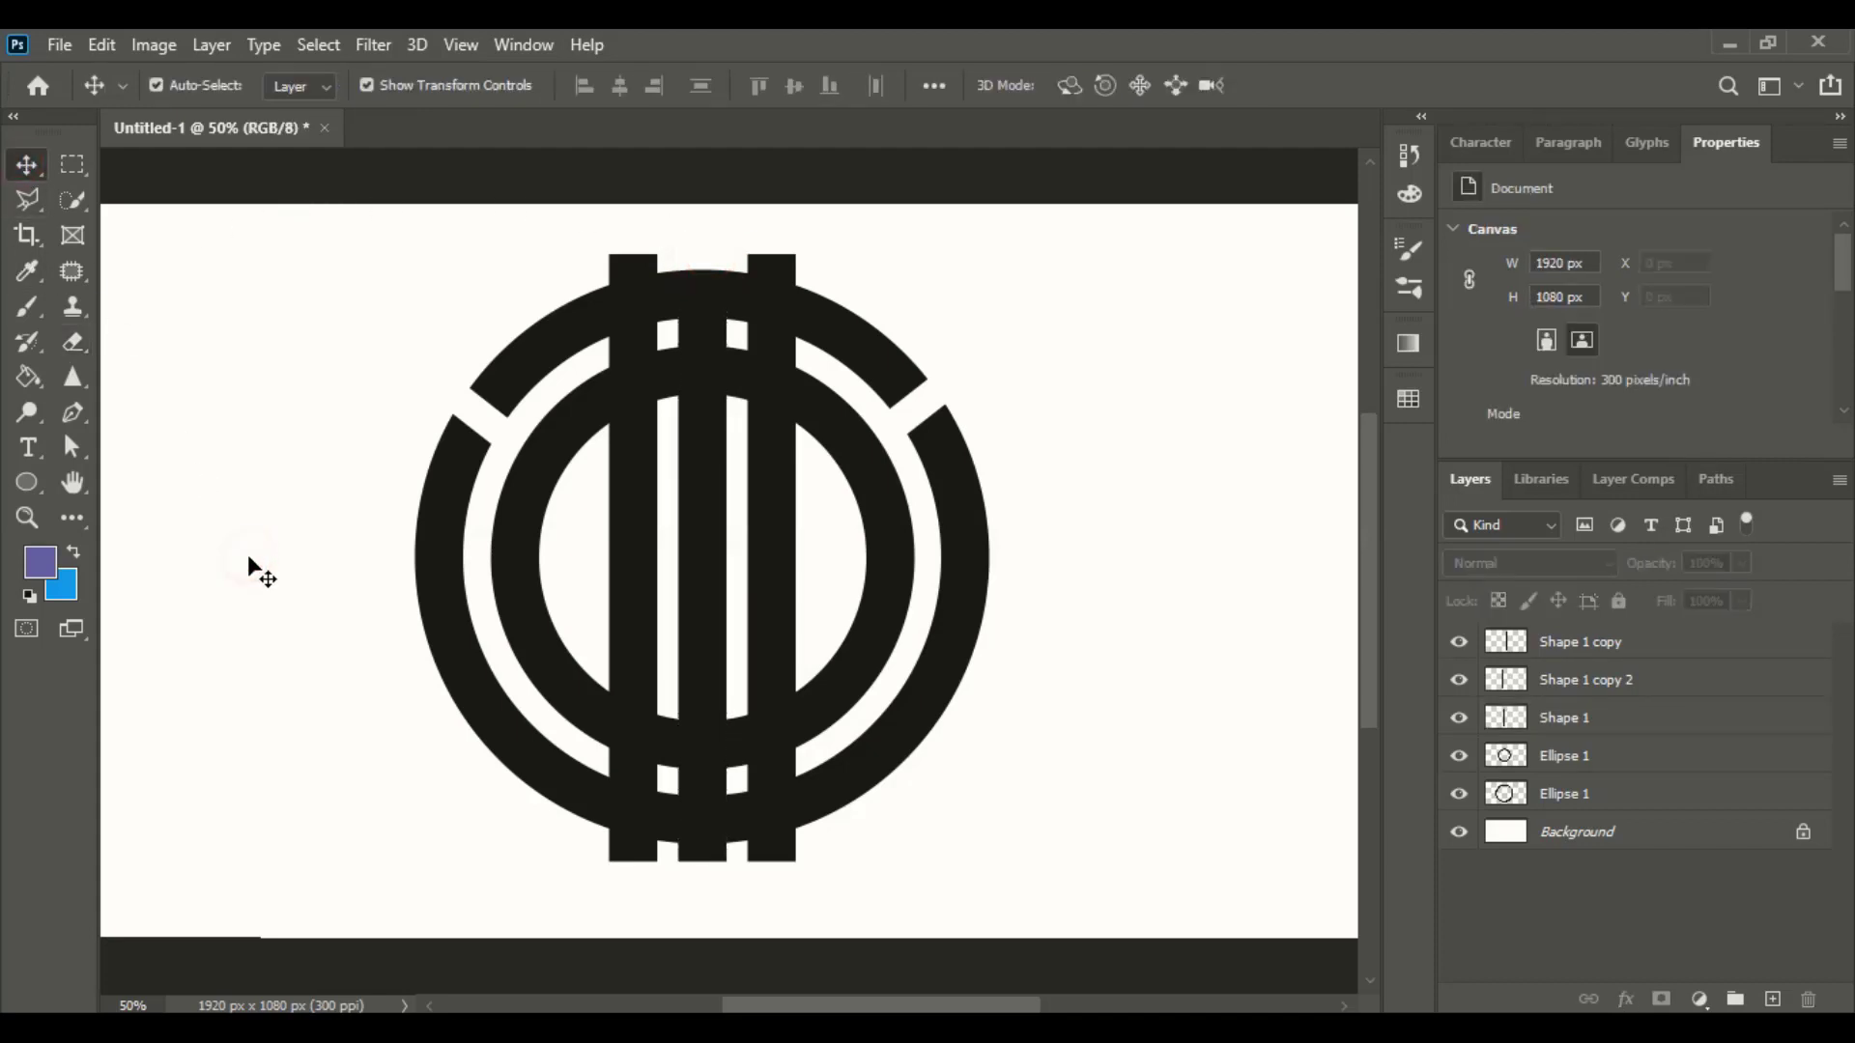
- Duplicate the left vertical bar over the middle one and widen the copy to 133 px, filling the space between the outer bars
key(ctrl+plus)
drag(619, 496, 760, 559)
key(ctrl+t)
click(1342, 89)
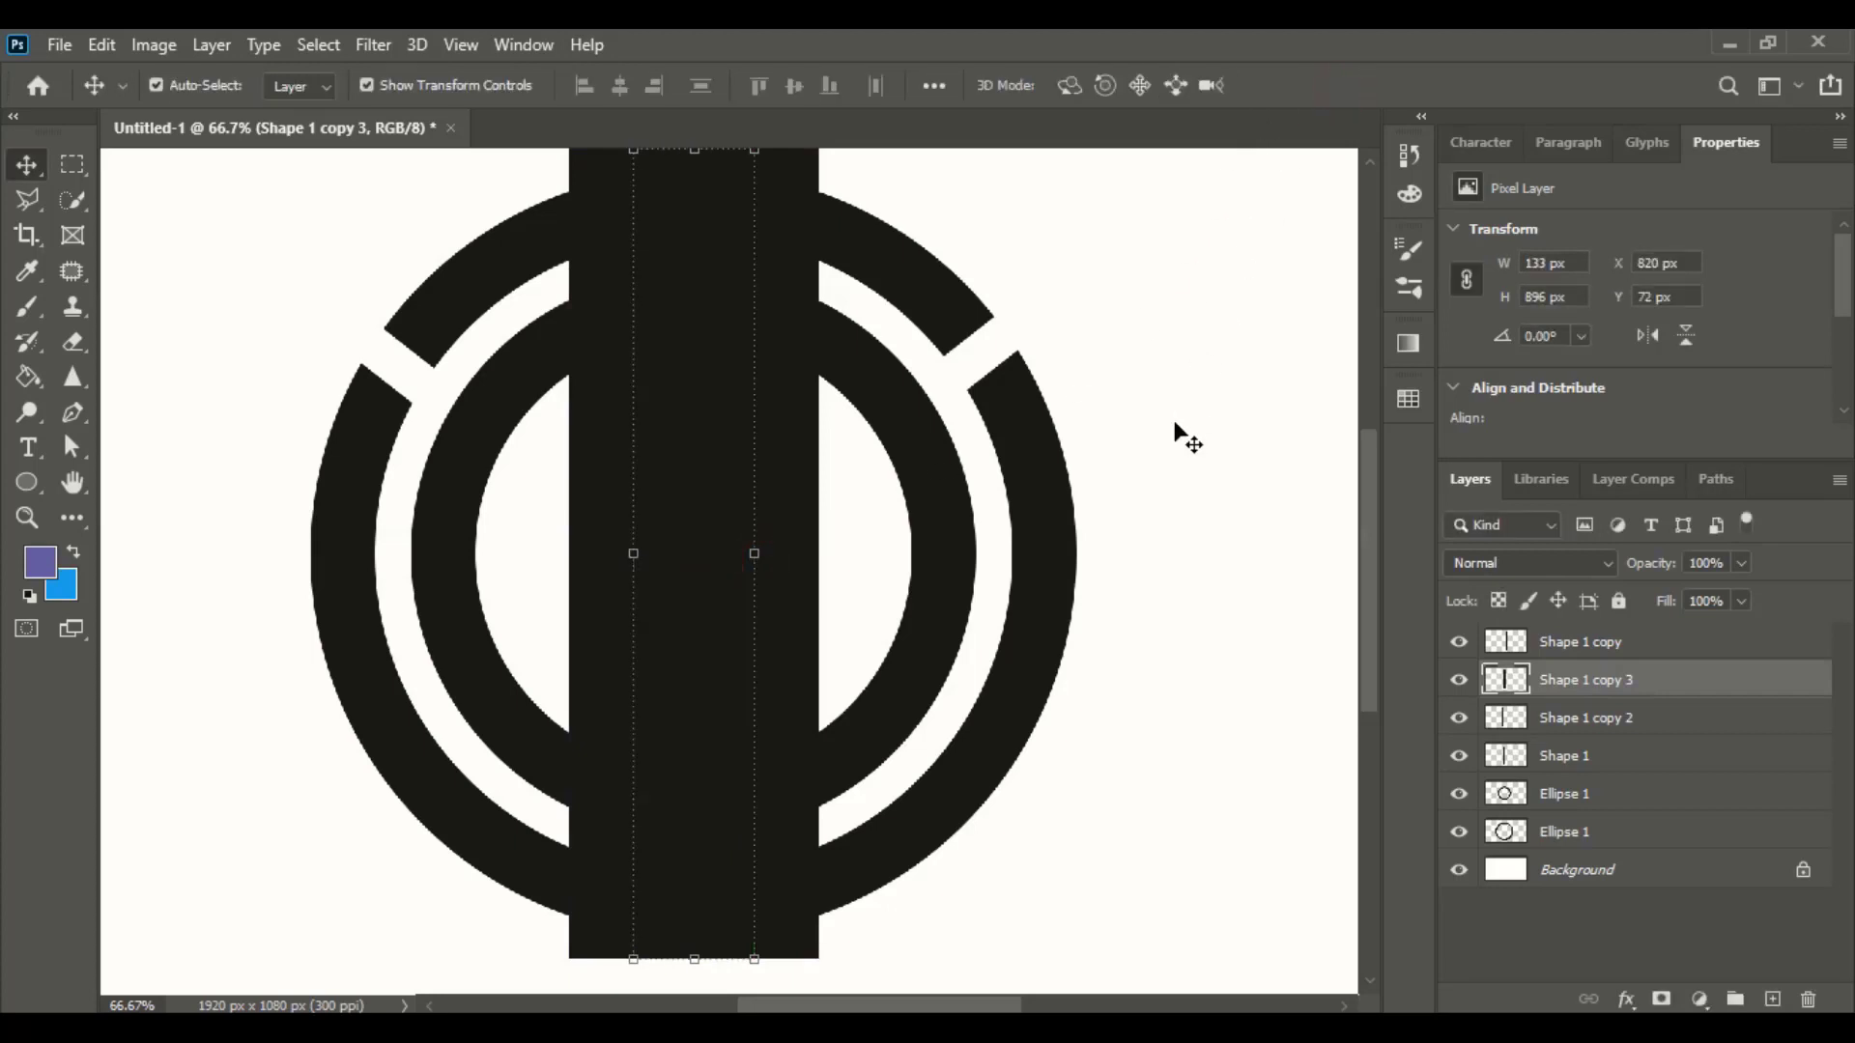
- Select the area of the 133 px wide bar with the Quick Selection tool
click(1176, 430)
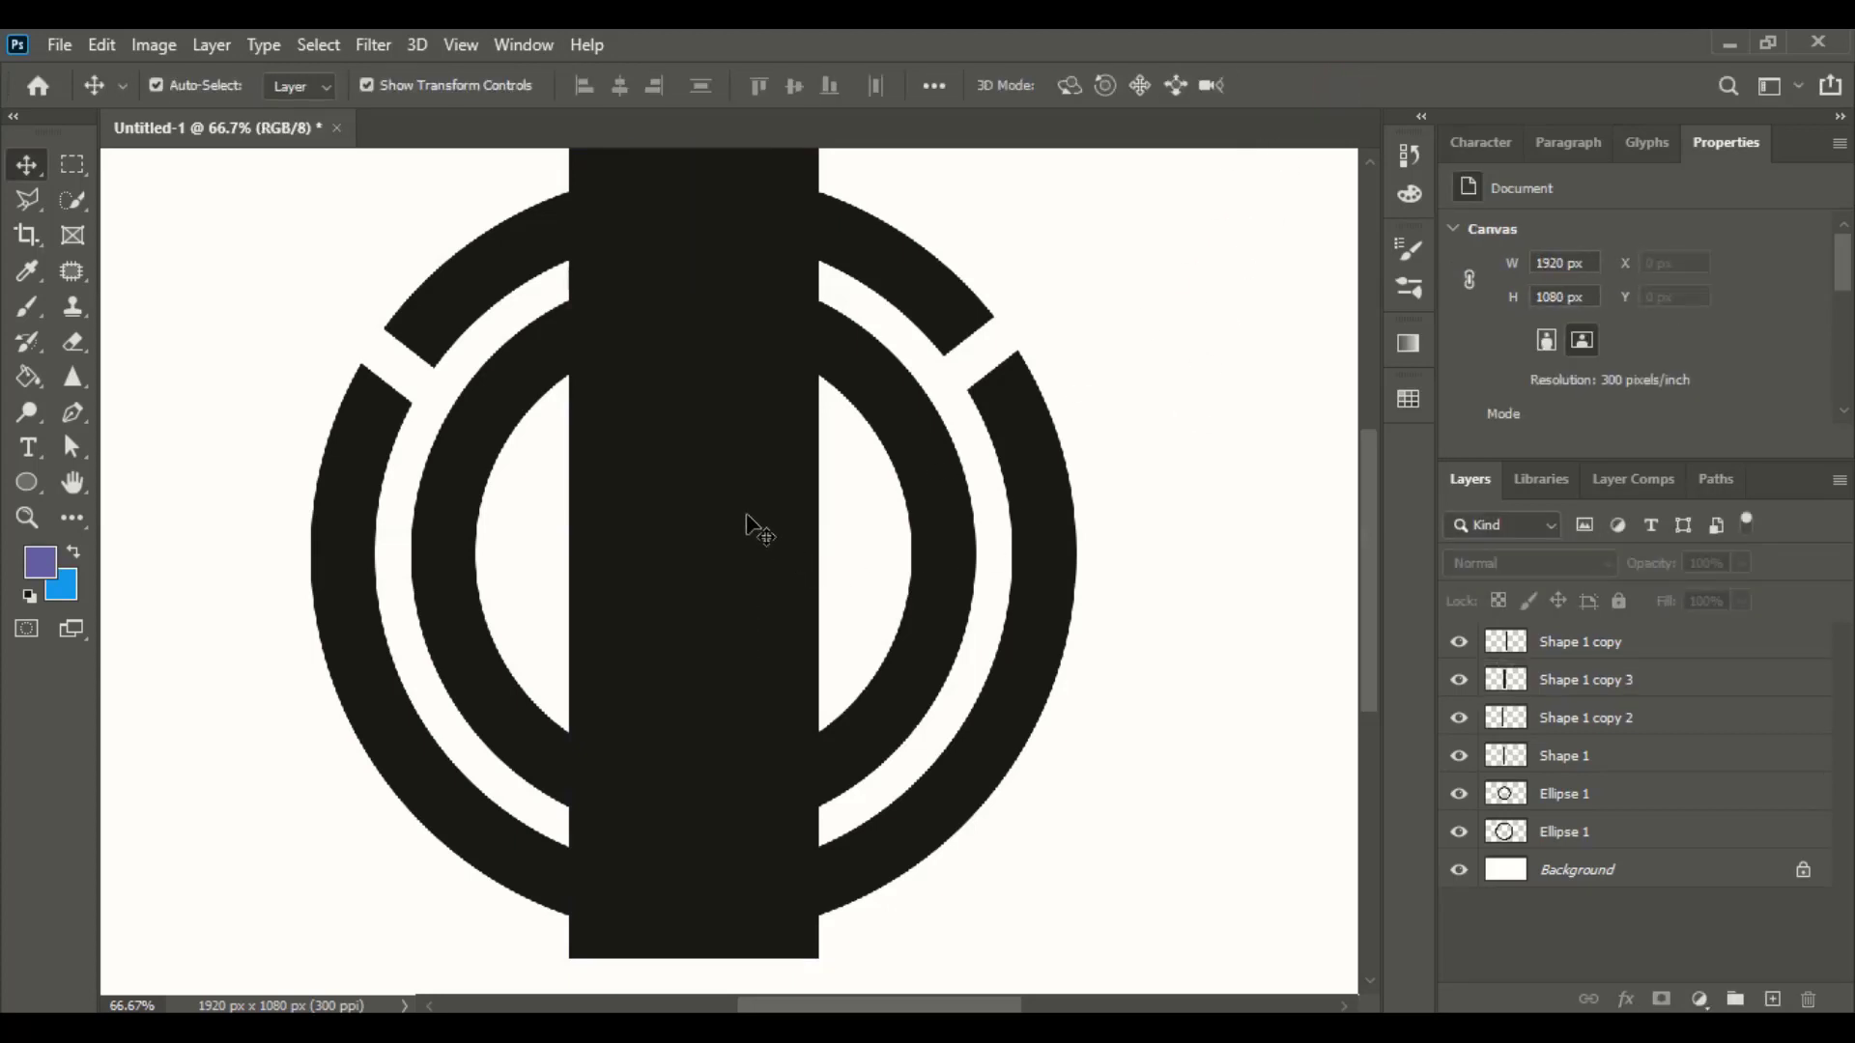
click(750, 523)
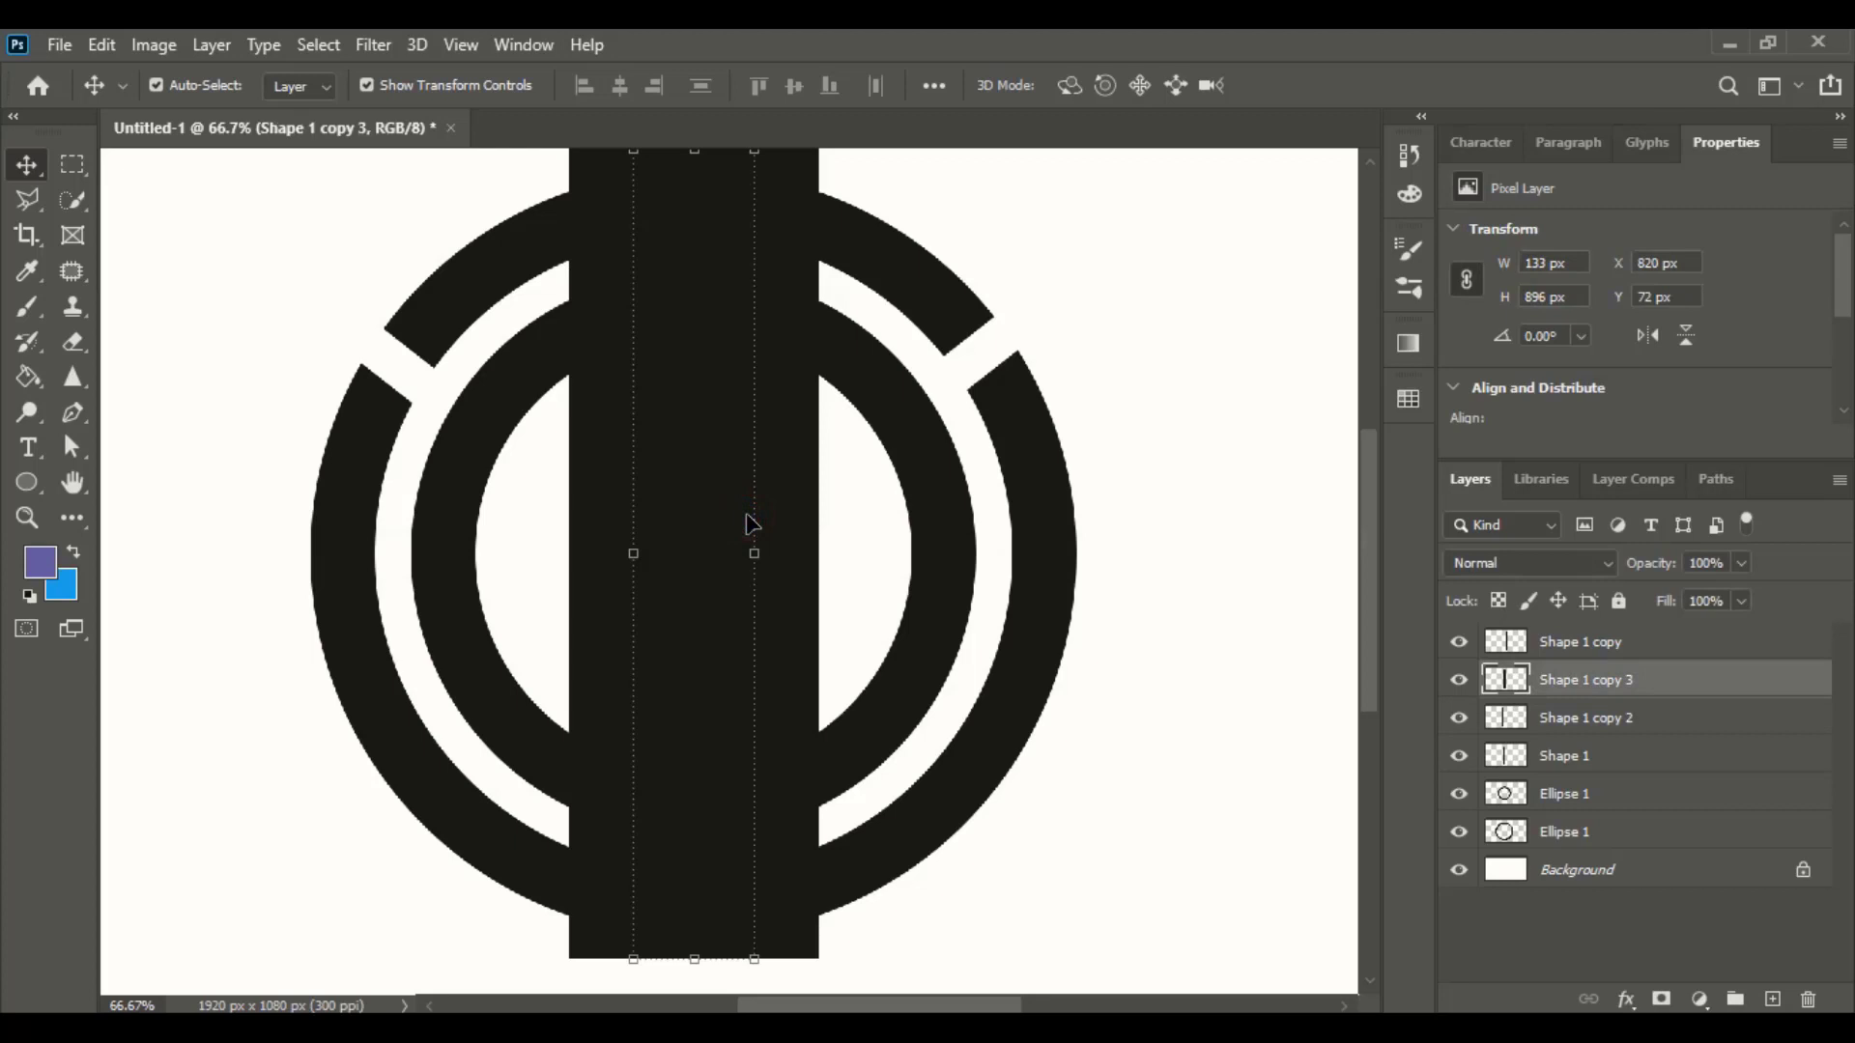
click(72, 200)
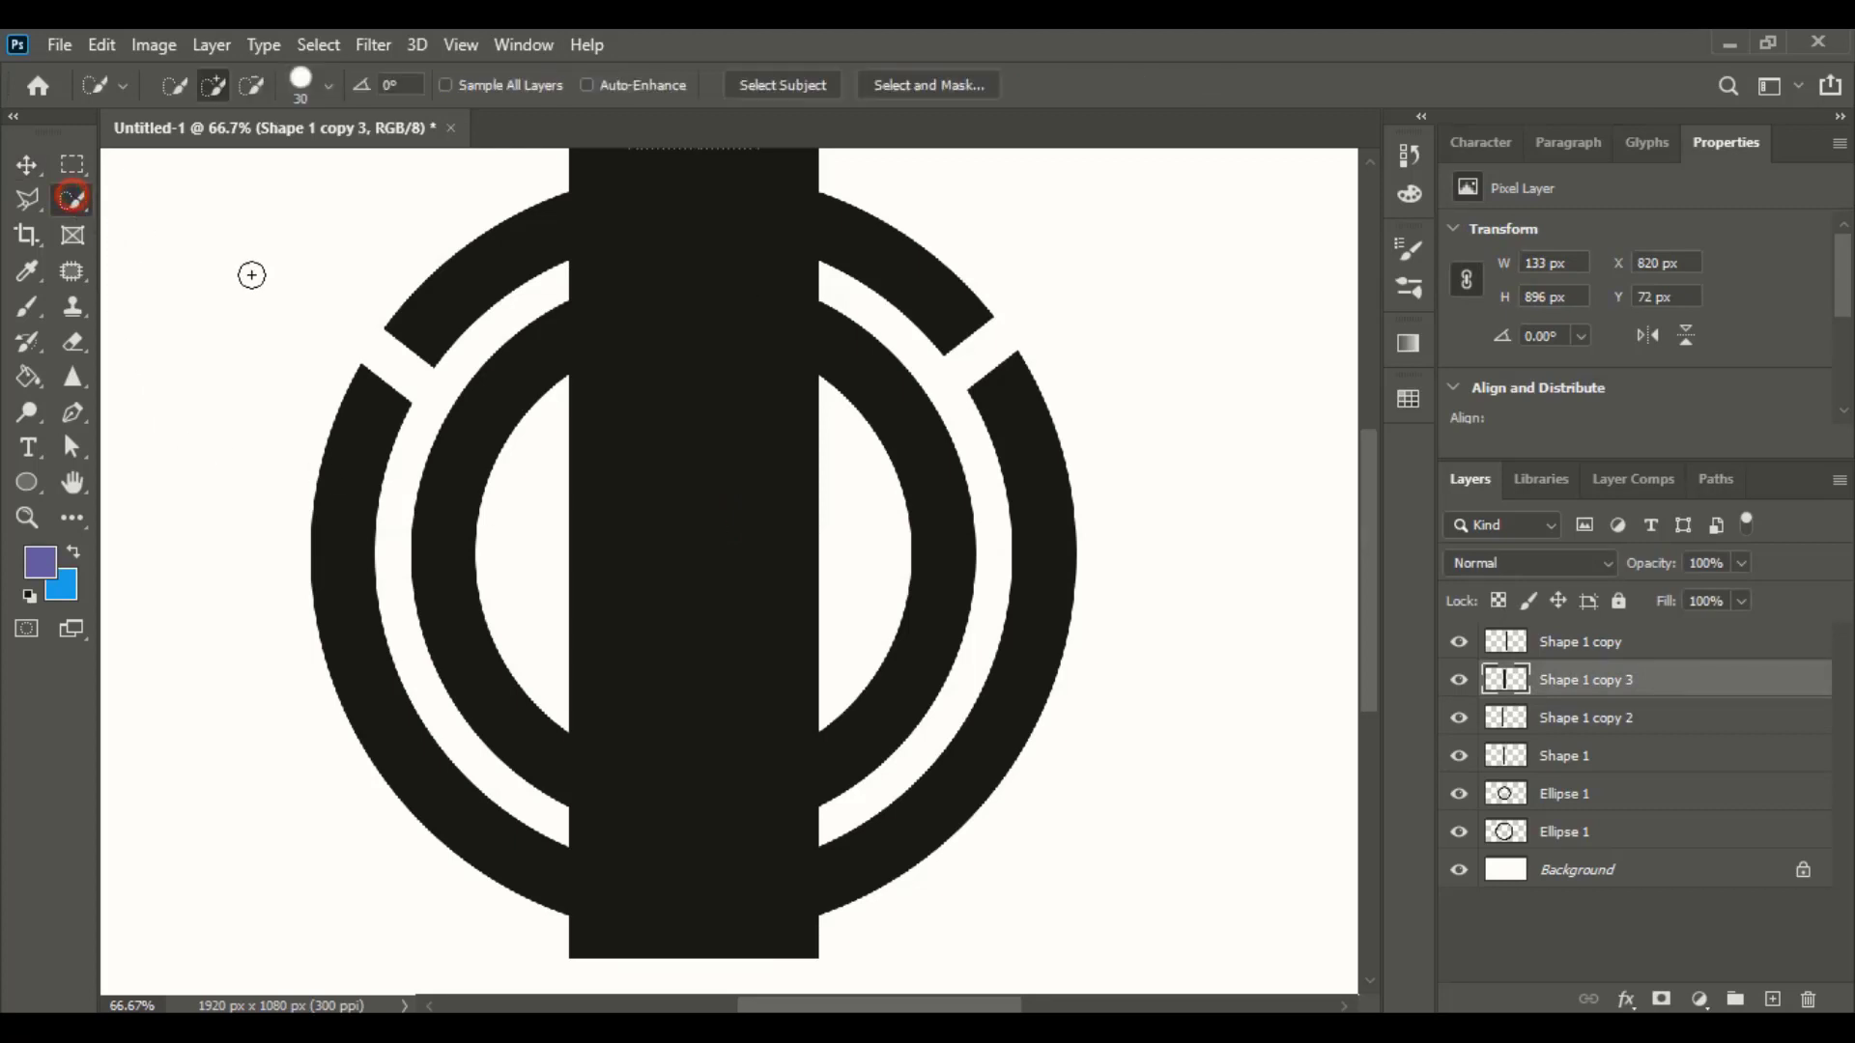
click(692, 438)
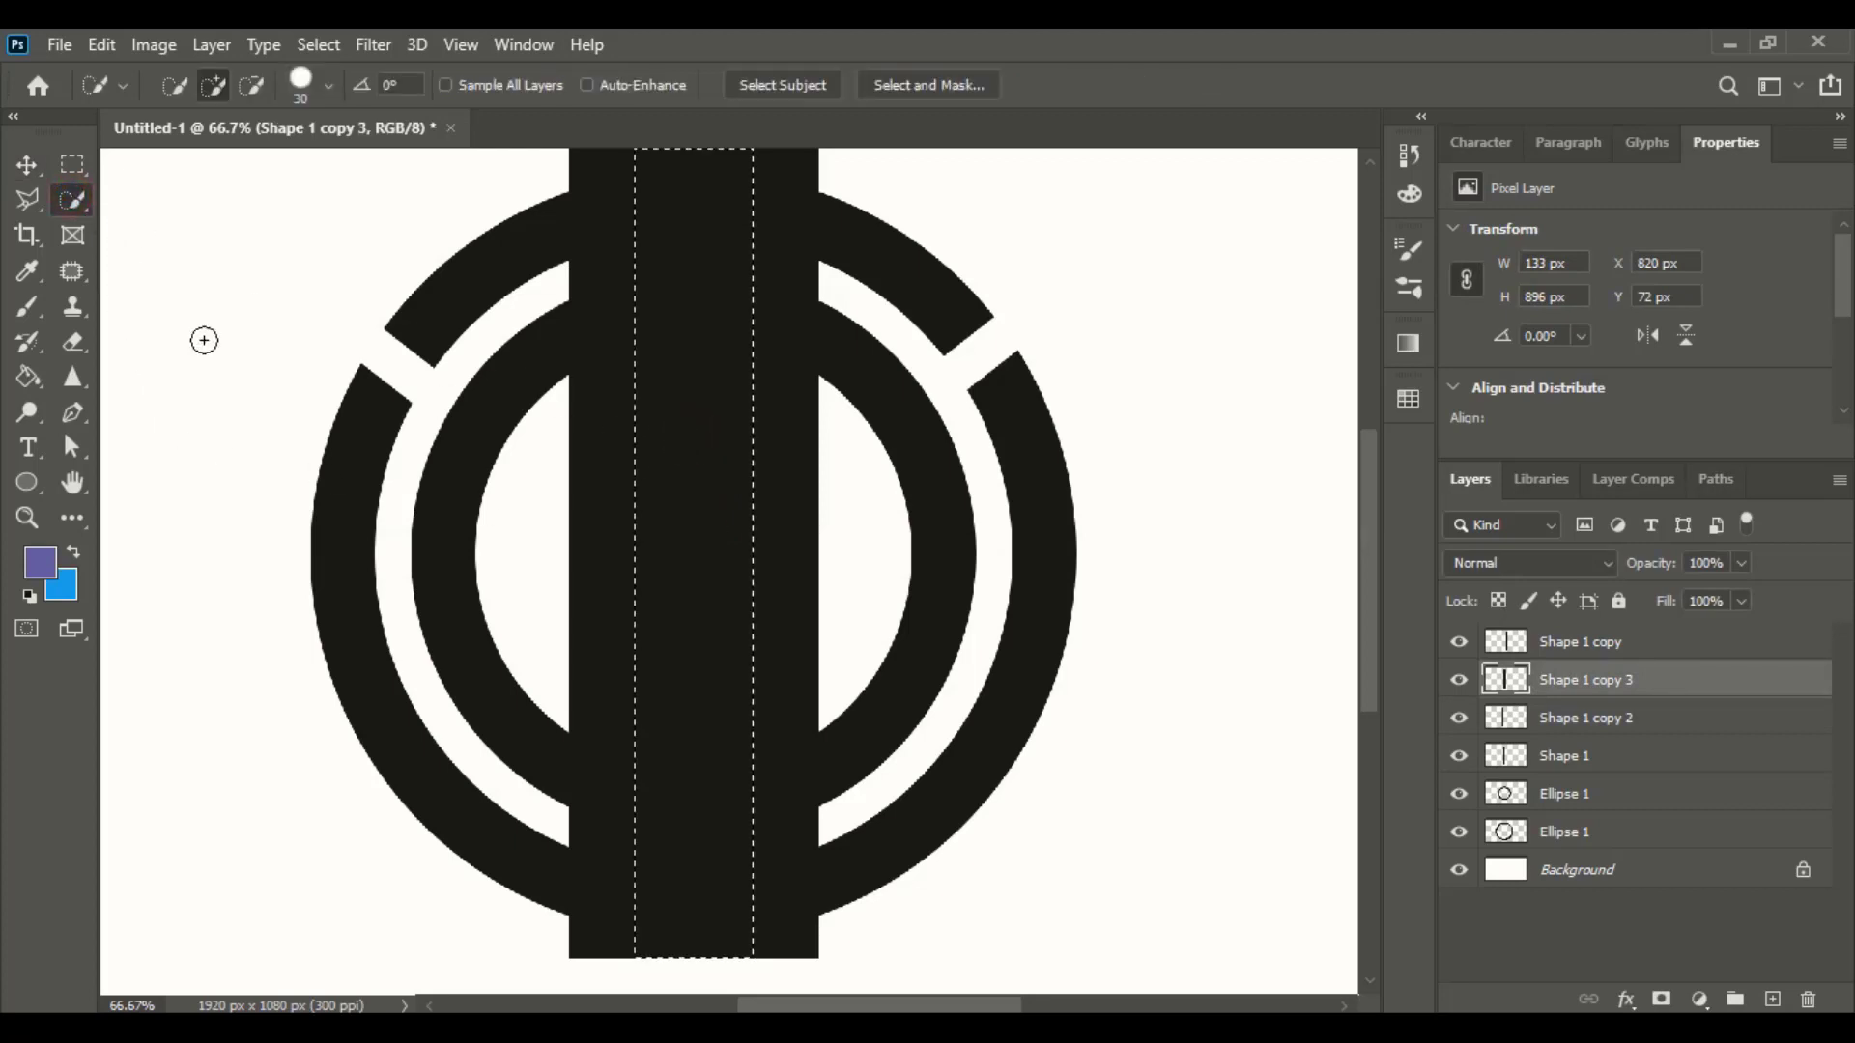
- Cut the selected vertical strip out of the inner ring, clear the selection, and delete the wide helper bar
click(26, 166)
click(474, 406)
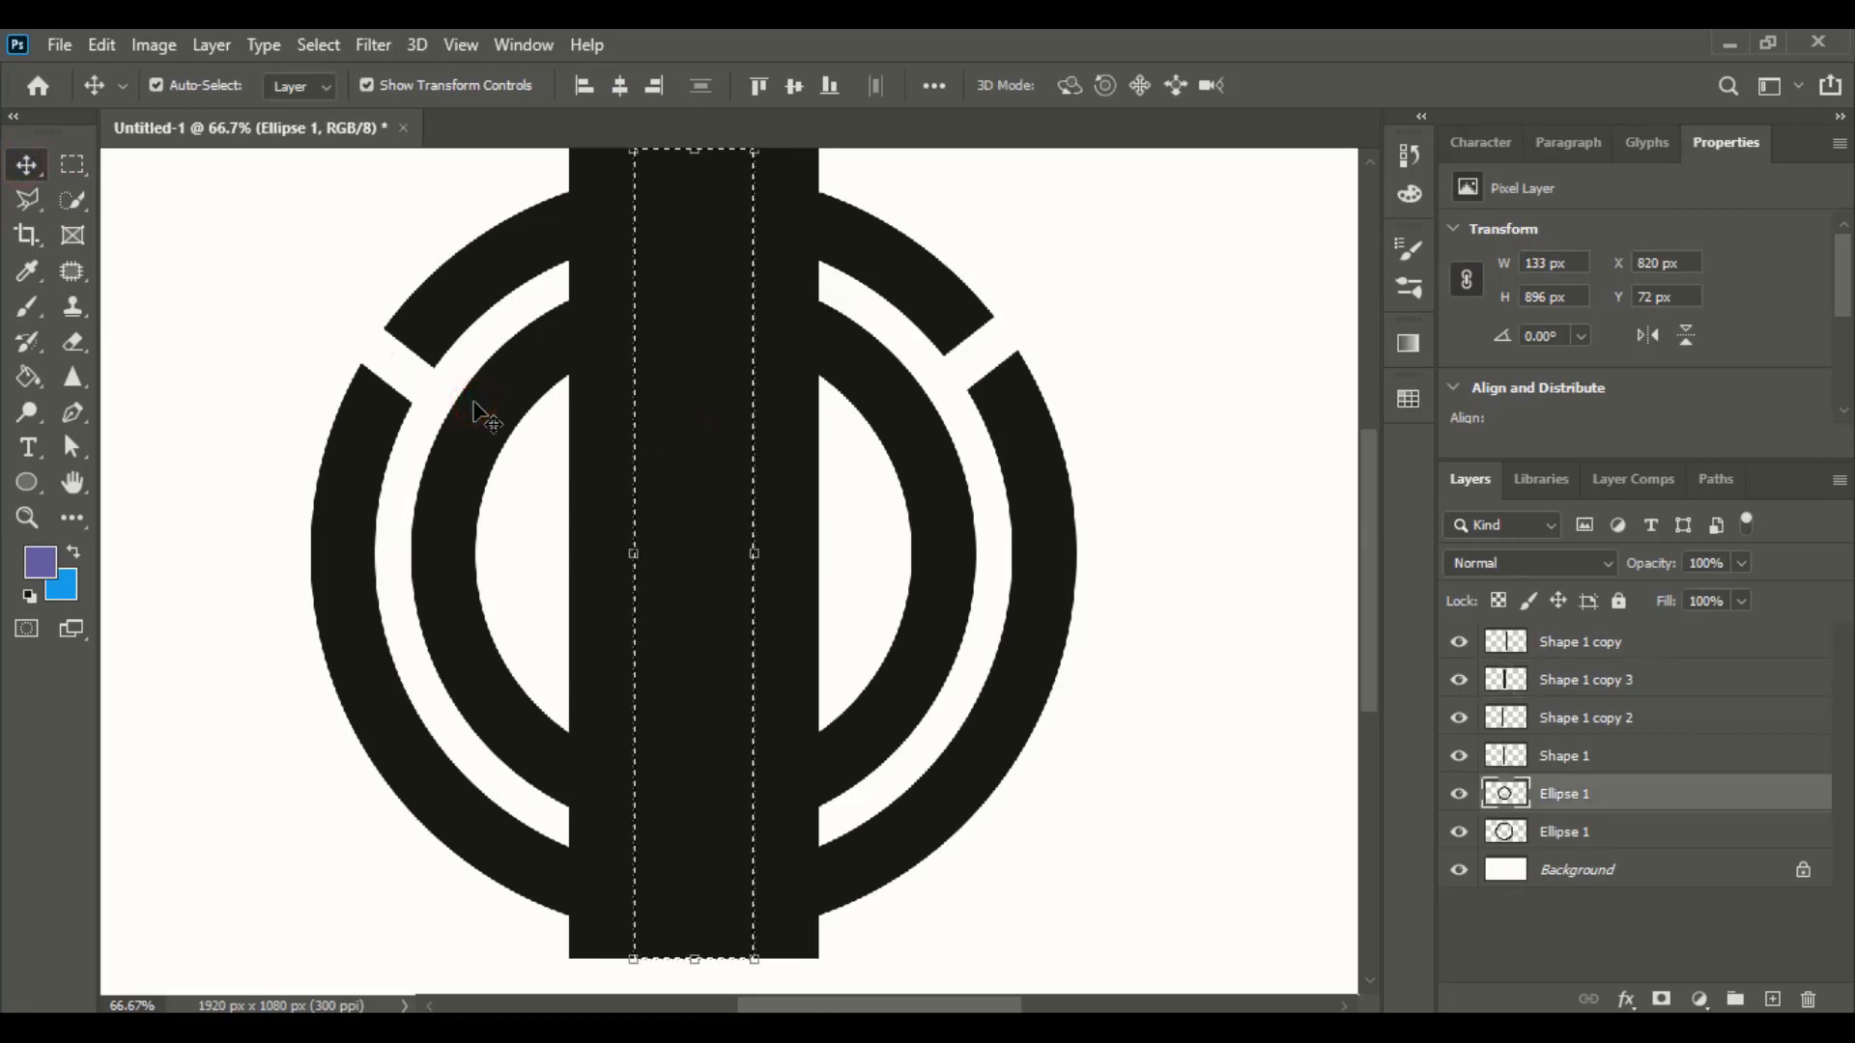
click(477, 409)
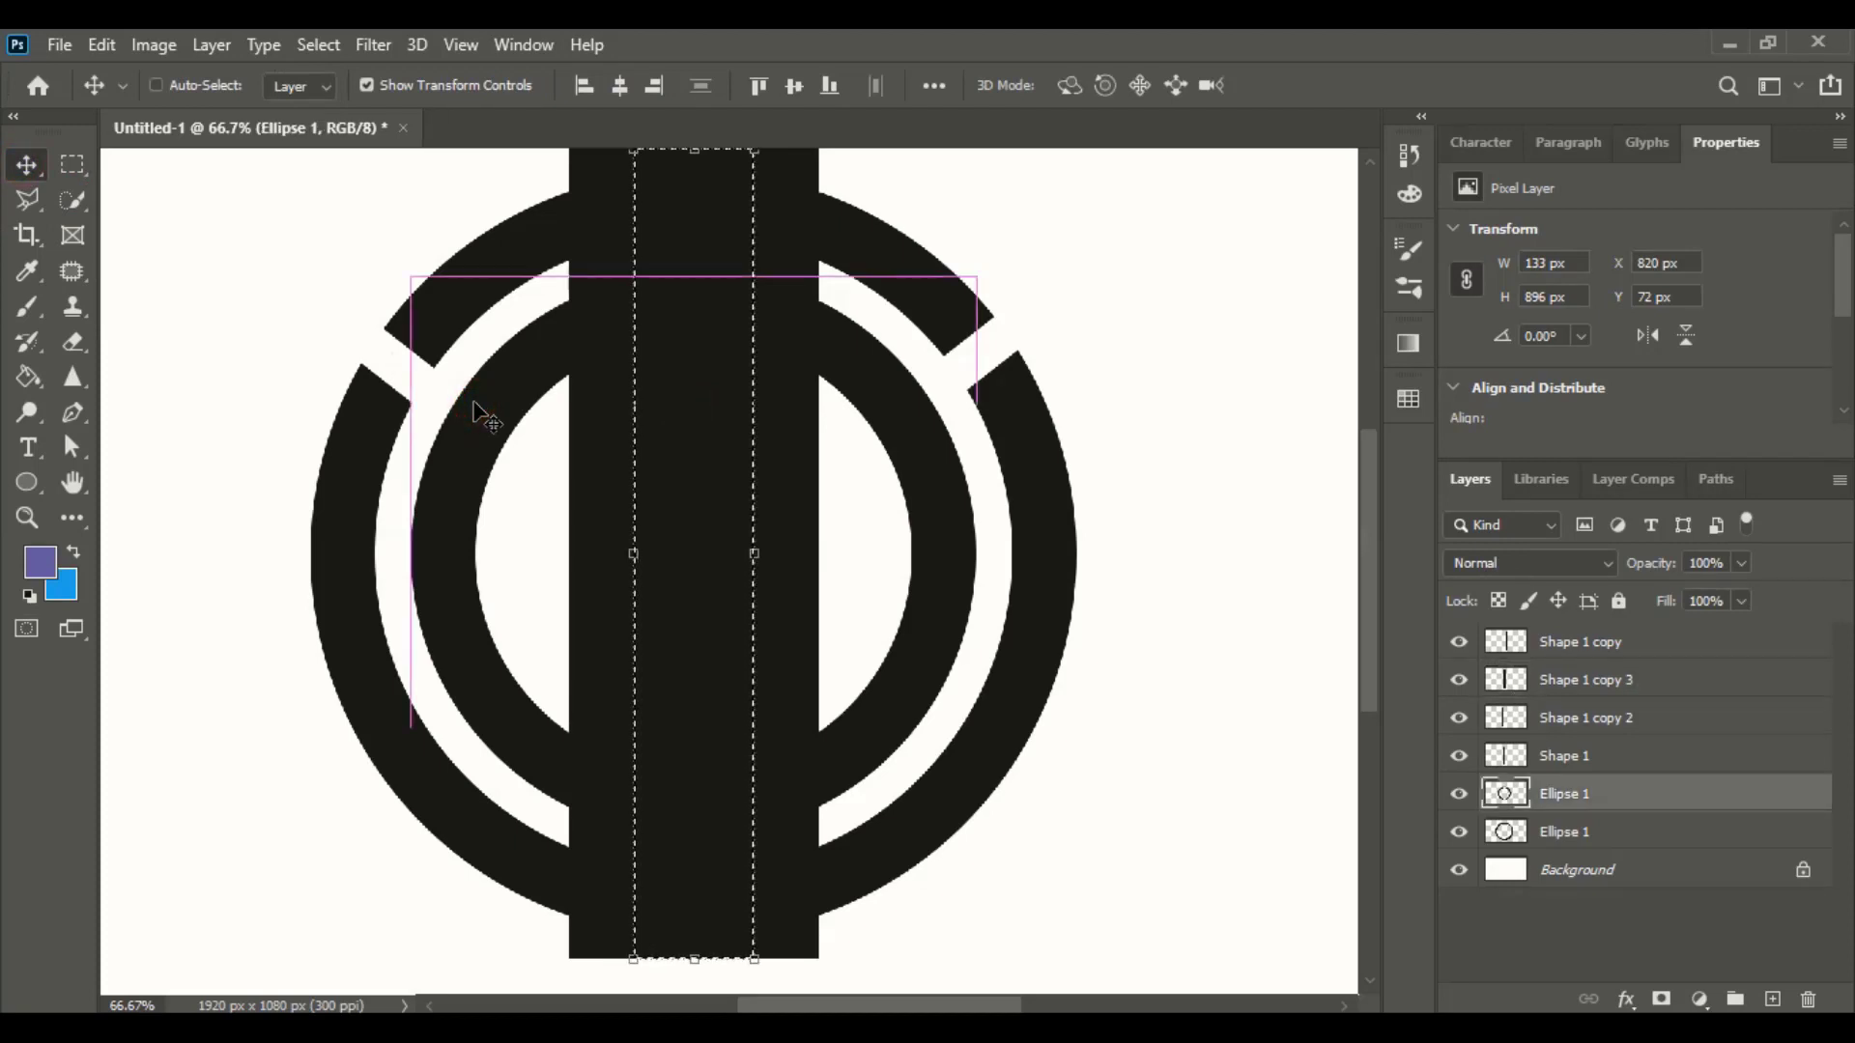
click(1159, 574)
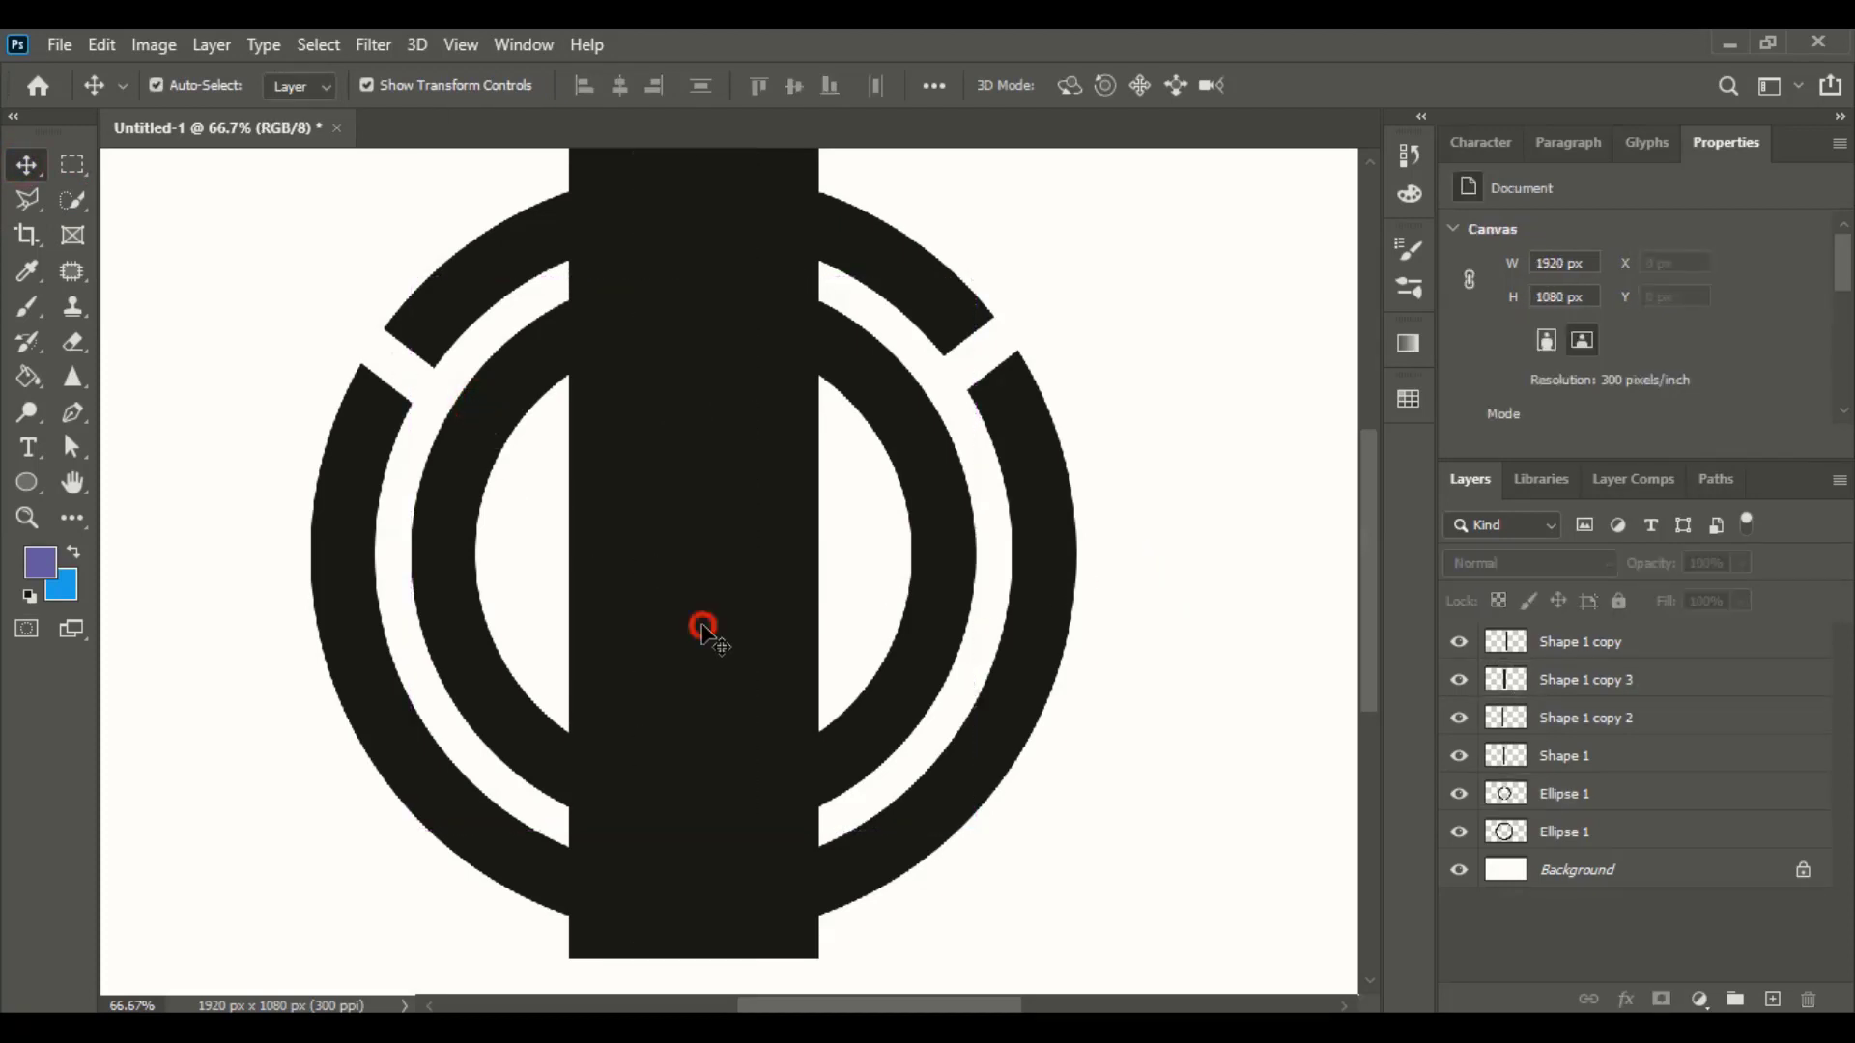
drag(704, 629, 1061, 626)
key(ctrl+z)
key(ctrl+z)
key(ctrl+z)
- Shorten the left vertical bar from its upper end to 80.41% height so that it ends within the inner ring
click(593, 464)
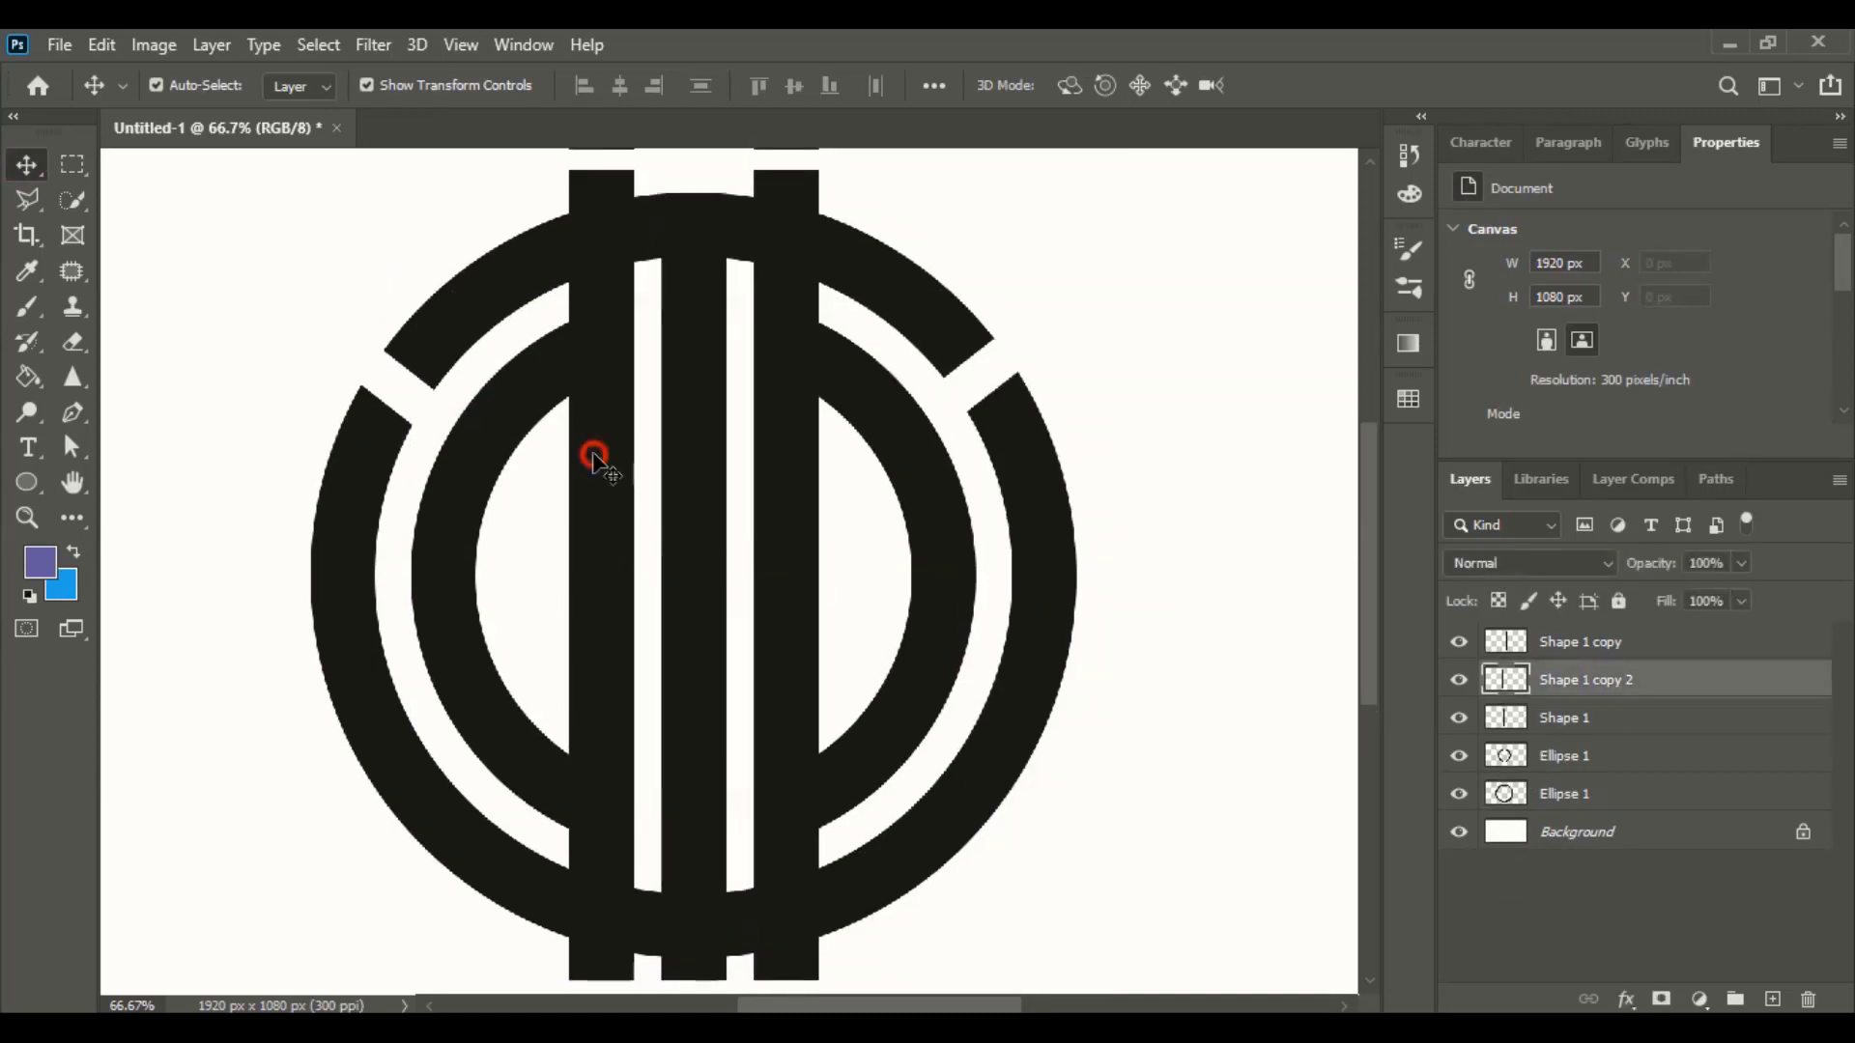
drag(603, 177, 603, 330)
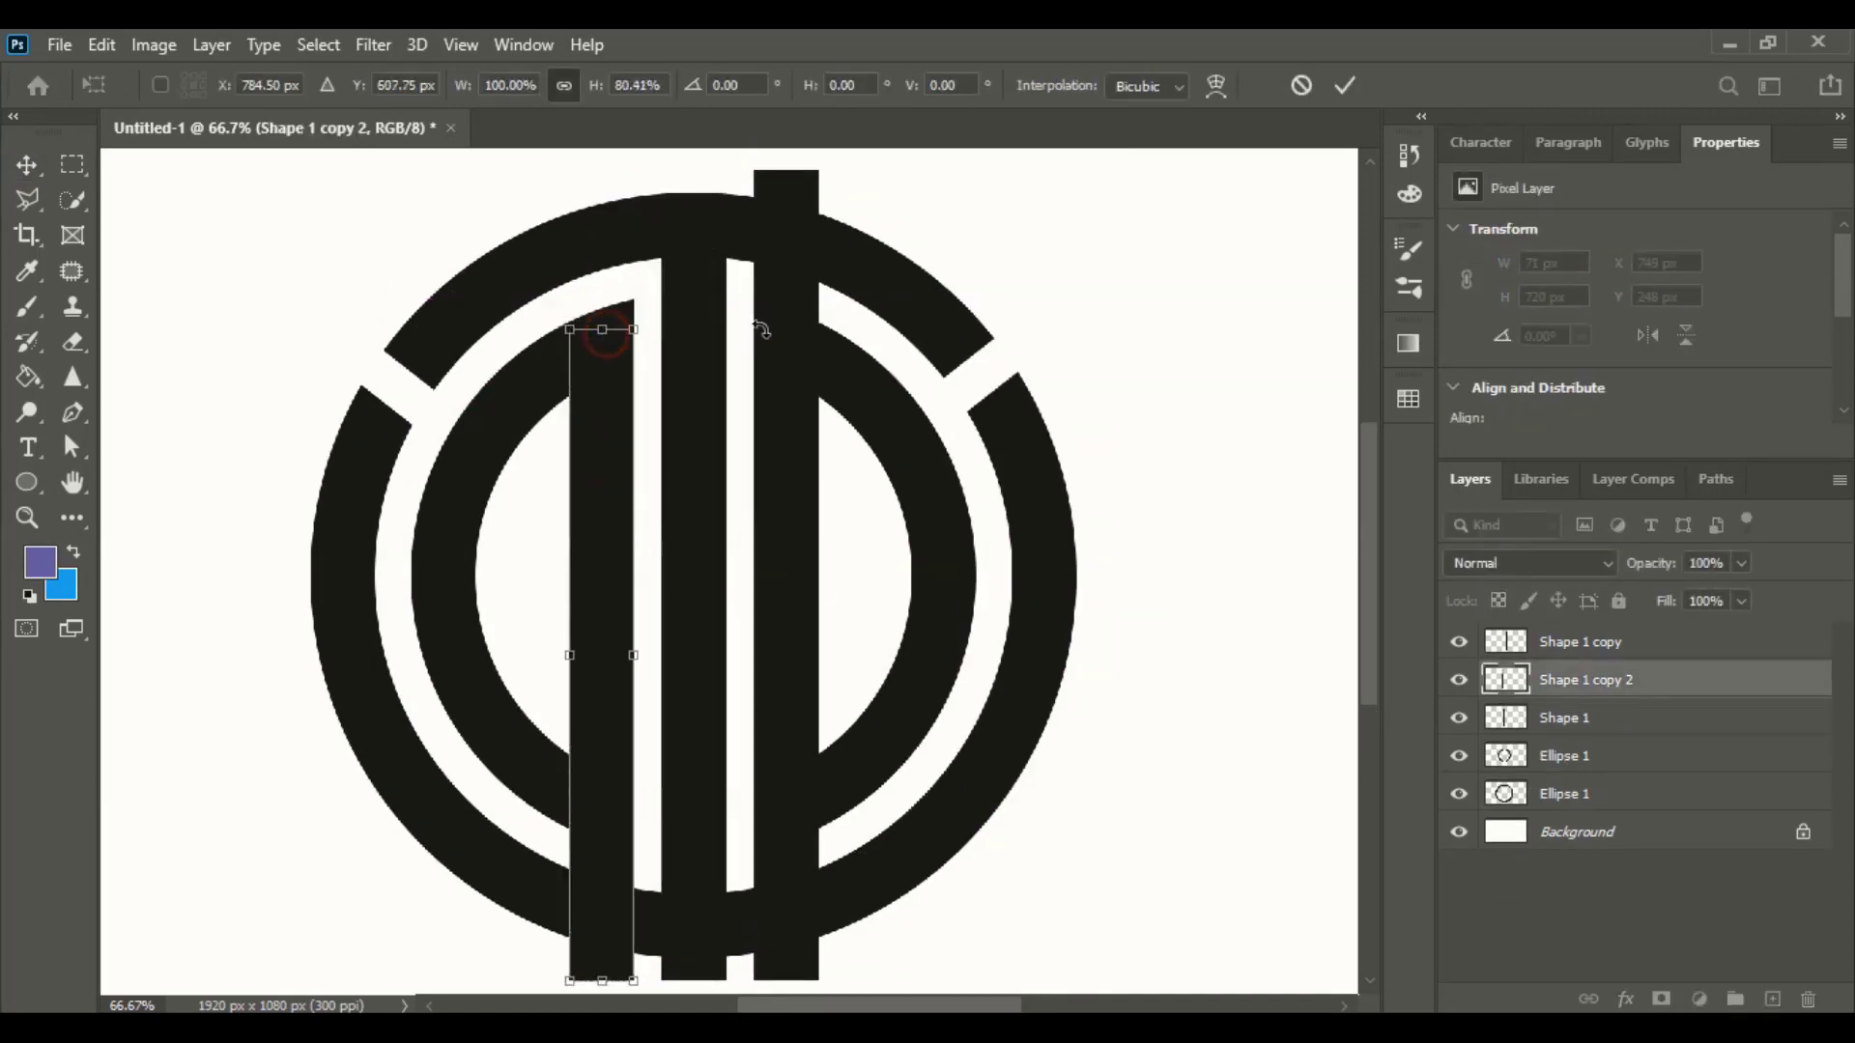
click(1348, 87)
- Shorten the right vertical bar from its upper end to 80.36% height, matching the left bar
click(792, 304)
key(ctrl+t)
drag(780, 174, 790, 340)
click(1345, 85)
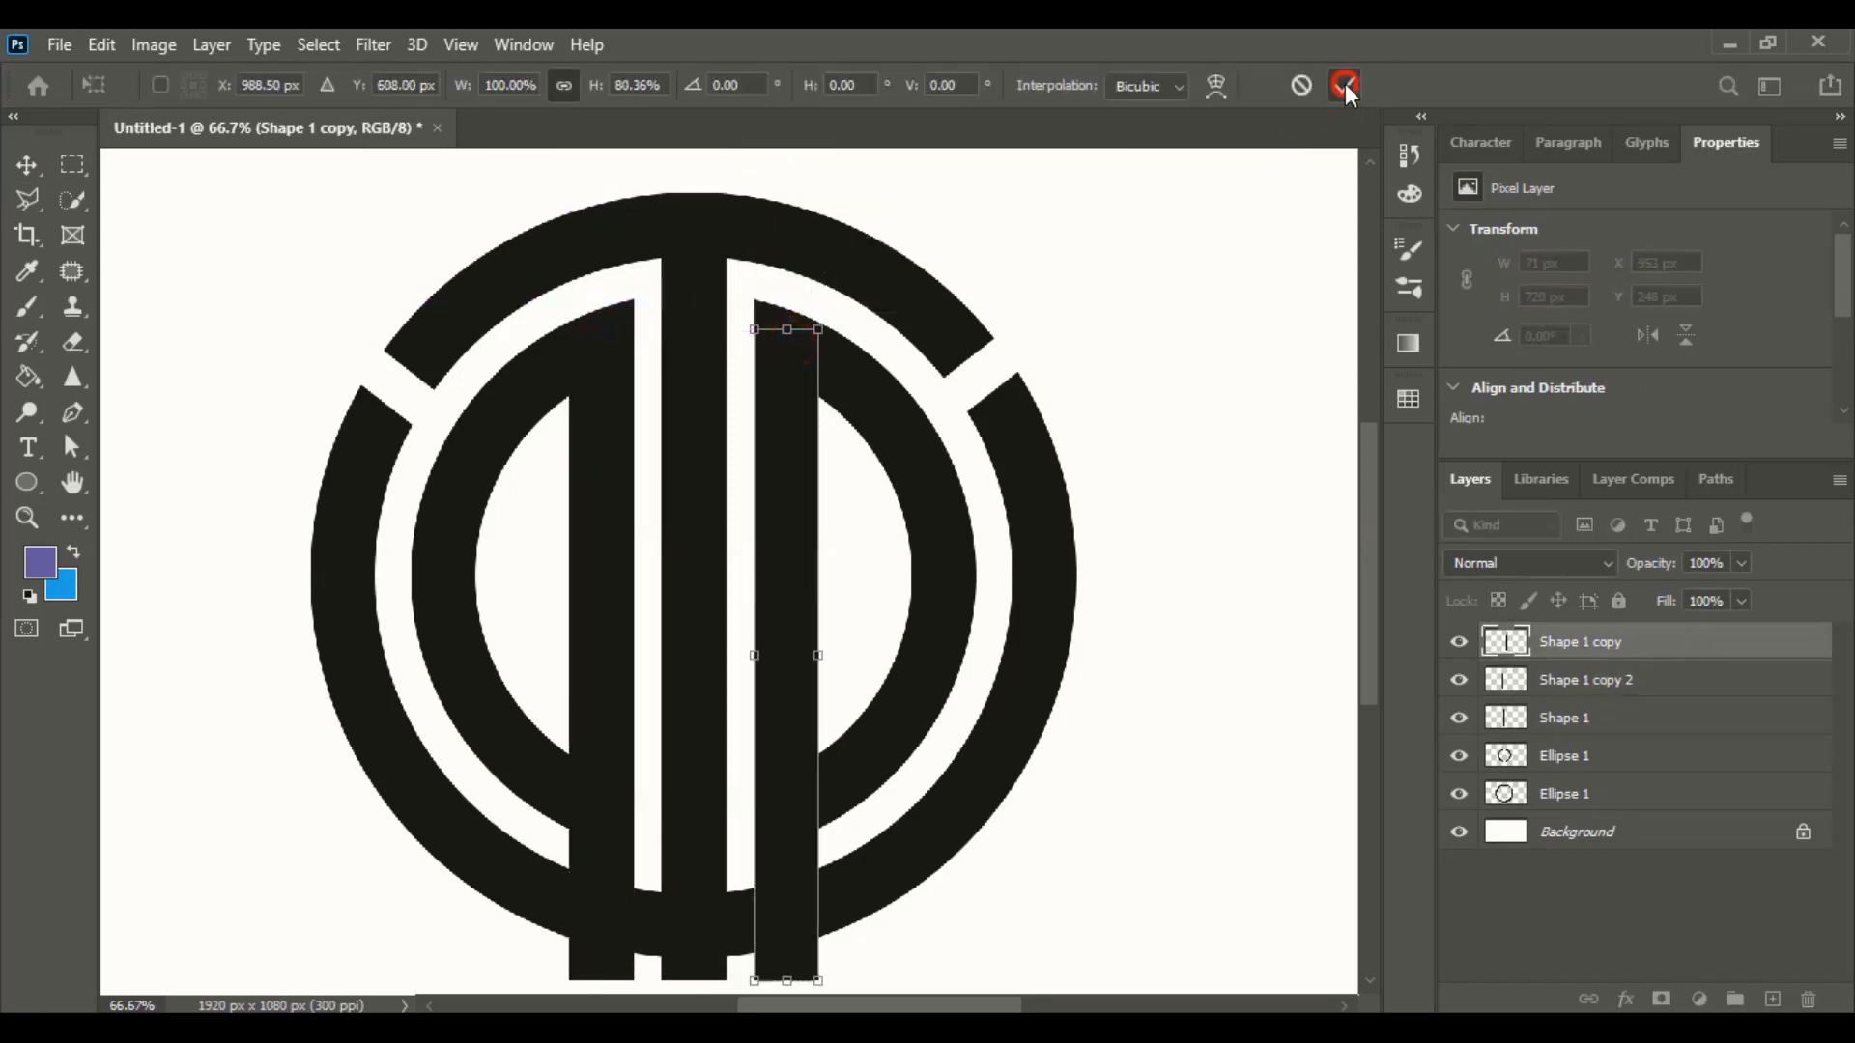
click(1169, 609)
- Shorten the left vertical bar from its lower end to 75.42% height so that it ends within the inner ring
scroll(1125, 645, down, 2)
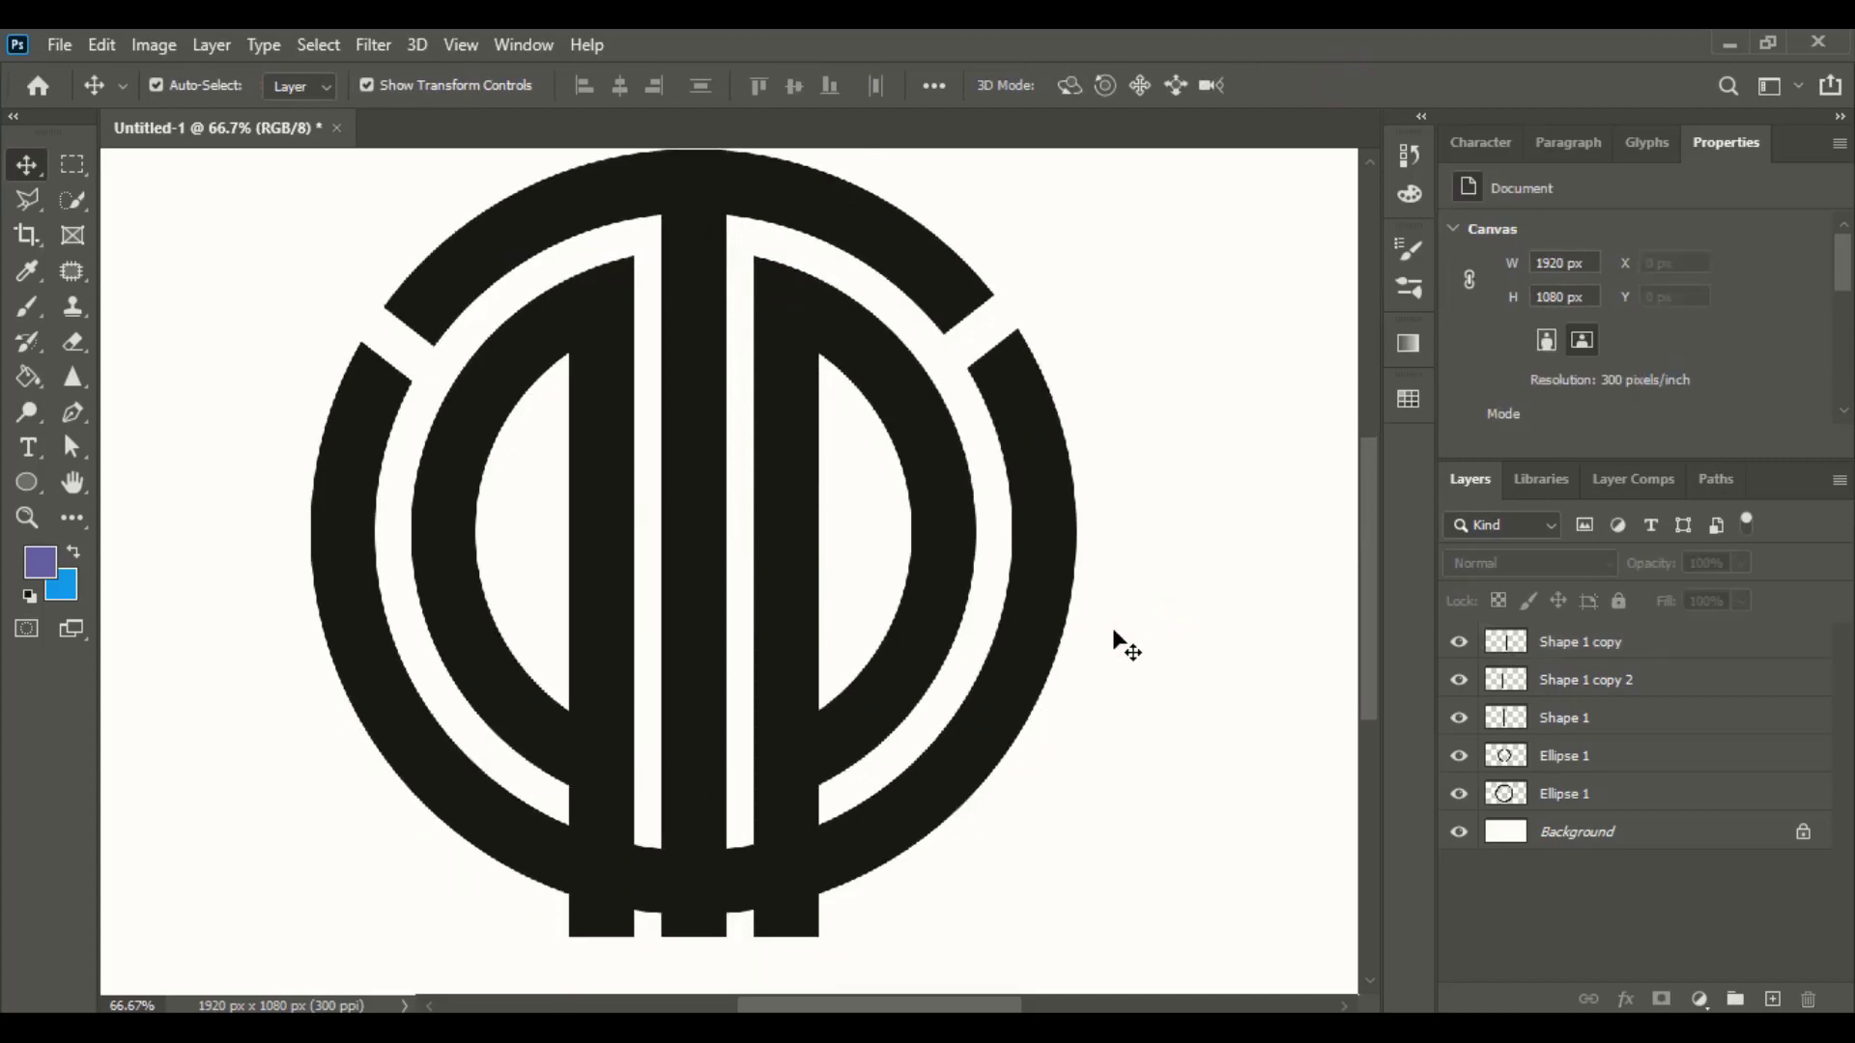
click(593, 833)
drag(598, 942, 602, 779)
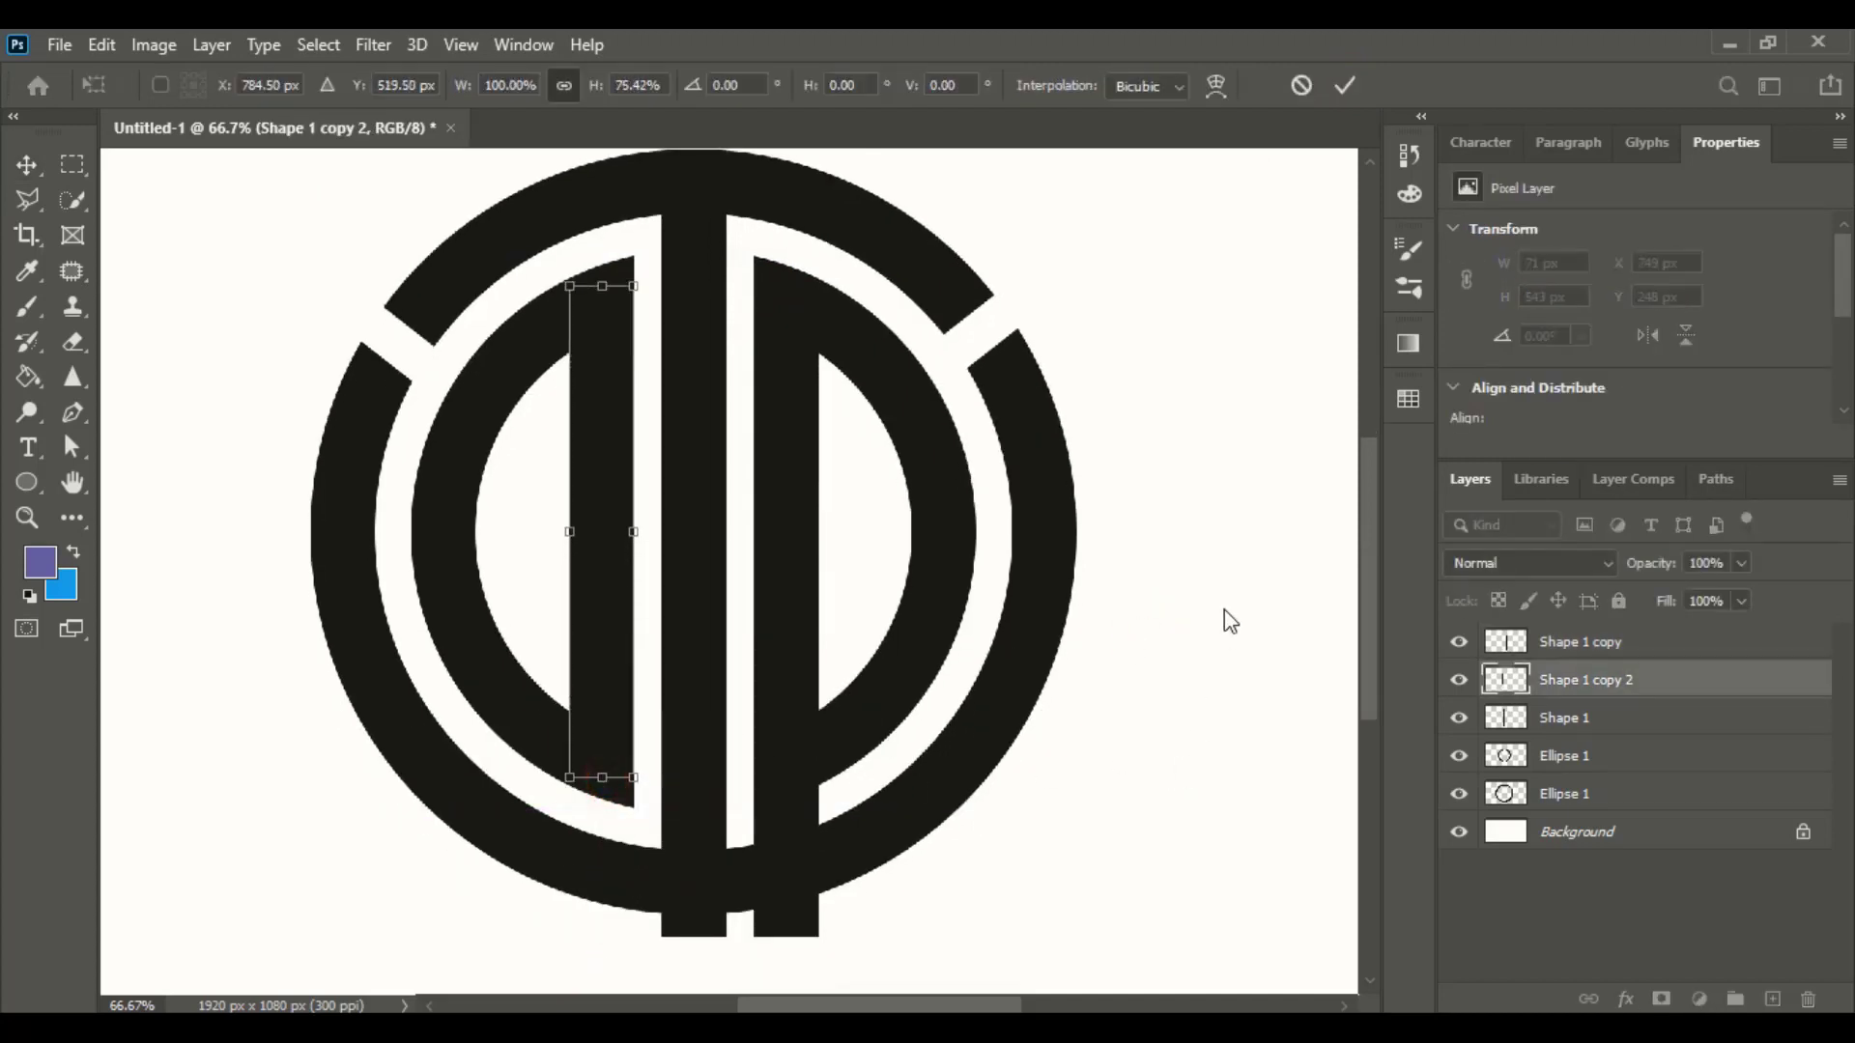
click(1346, 83)
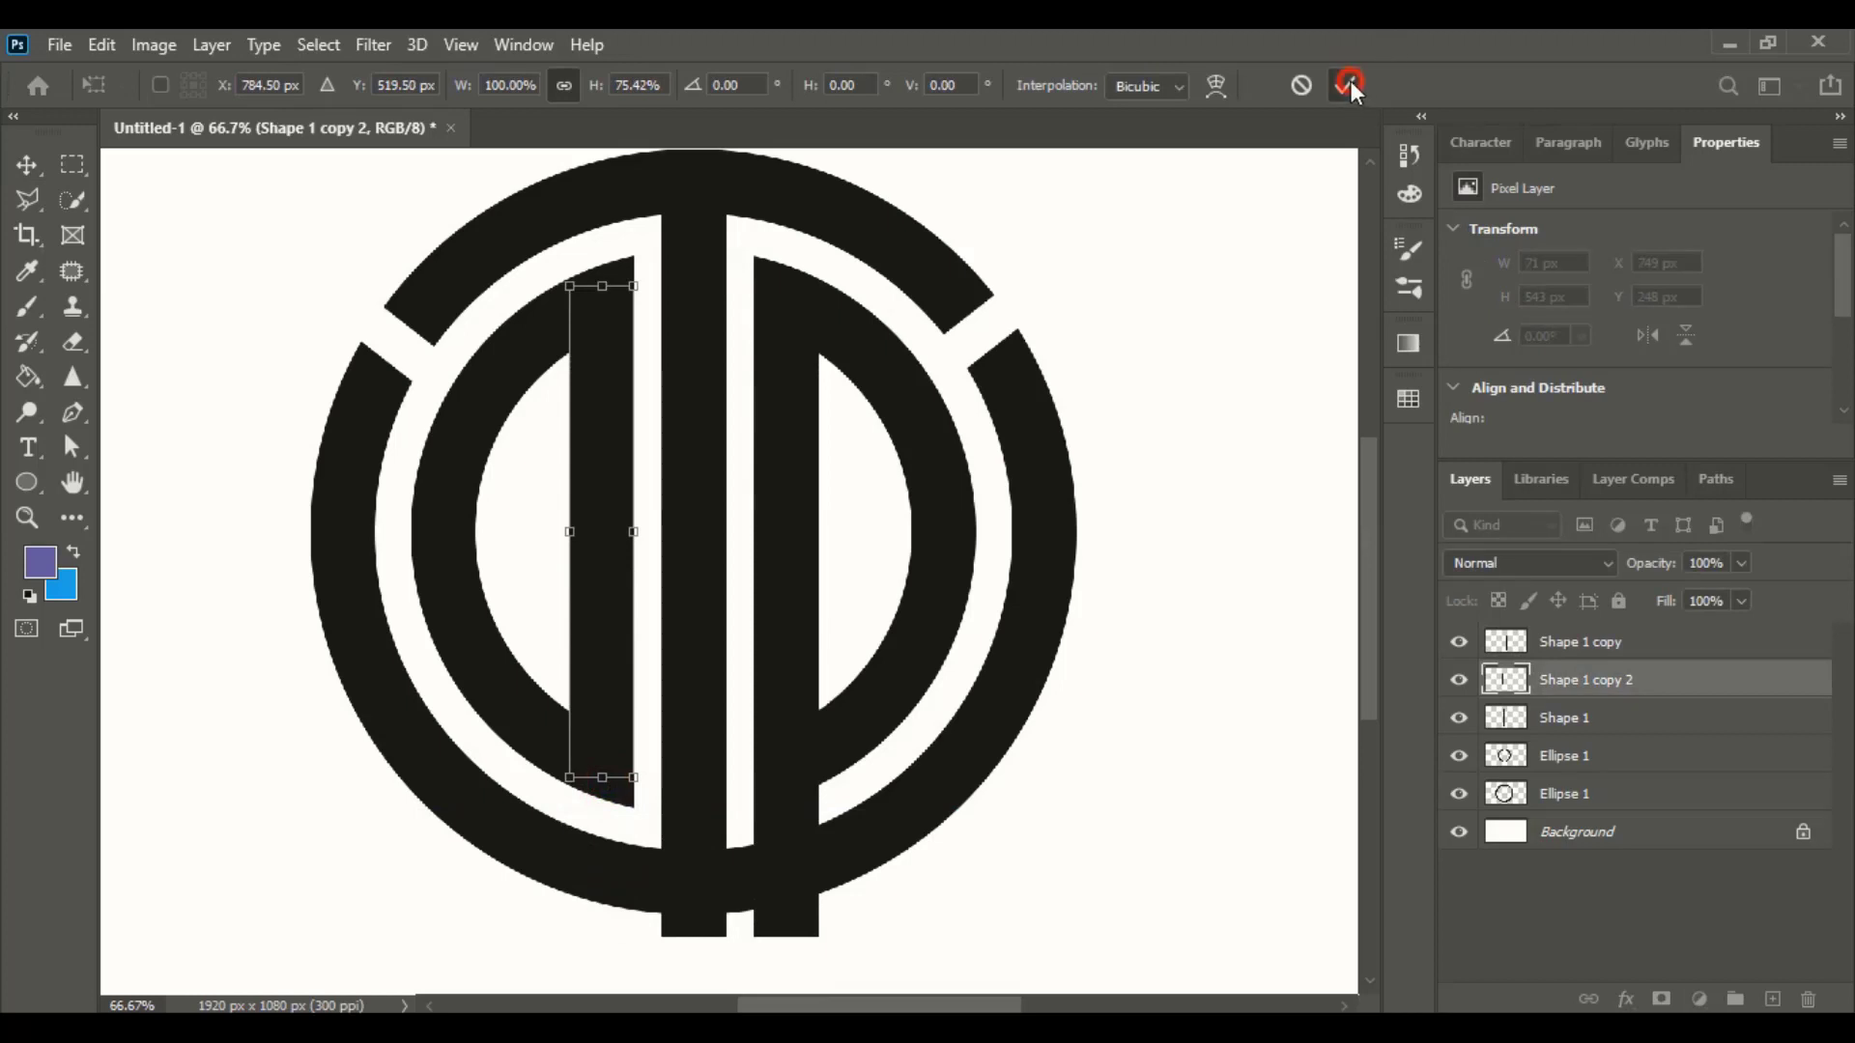
click(1171, 751)
- Duplicate the outer ring in place and scale the copy to 88.30% around its centre
scroll(724, 782, down, 1)
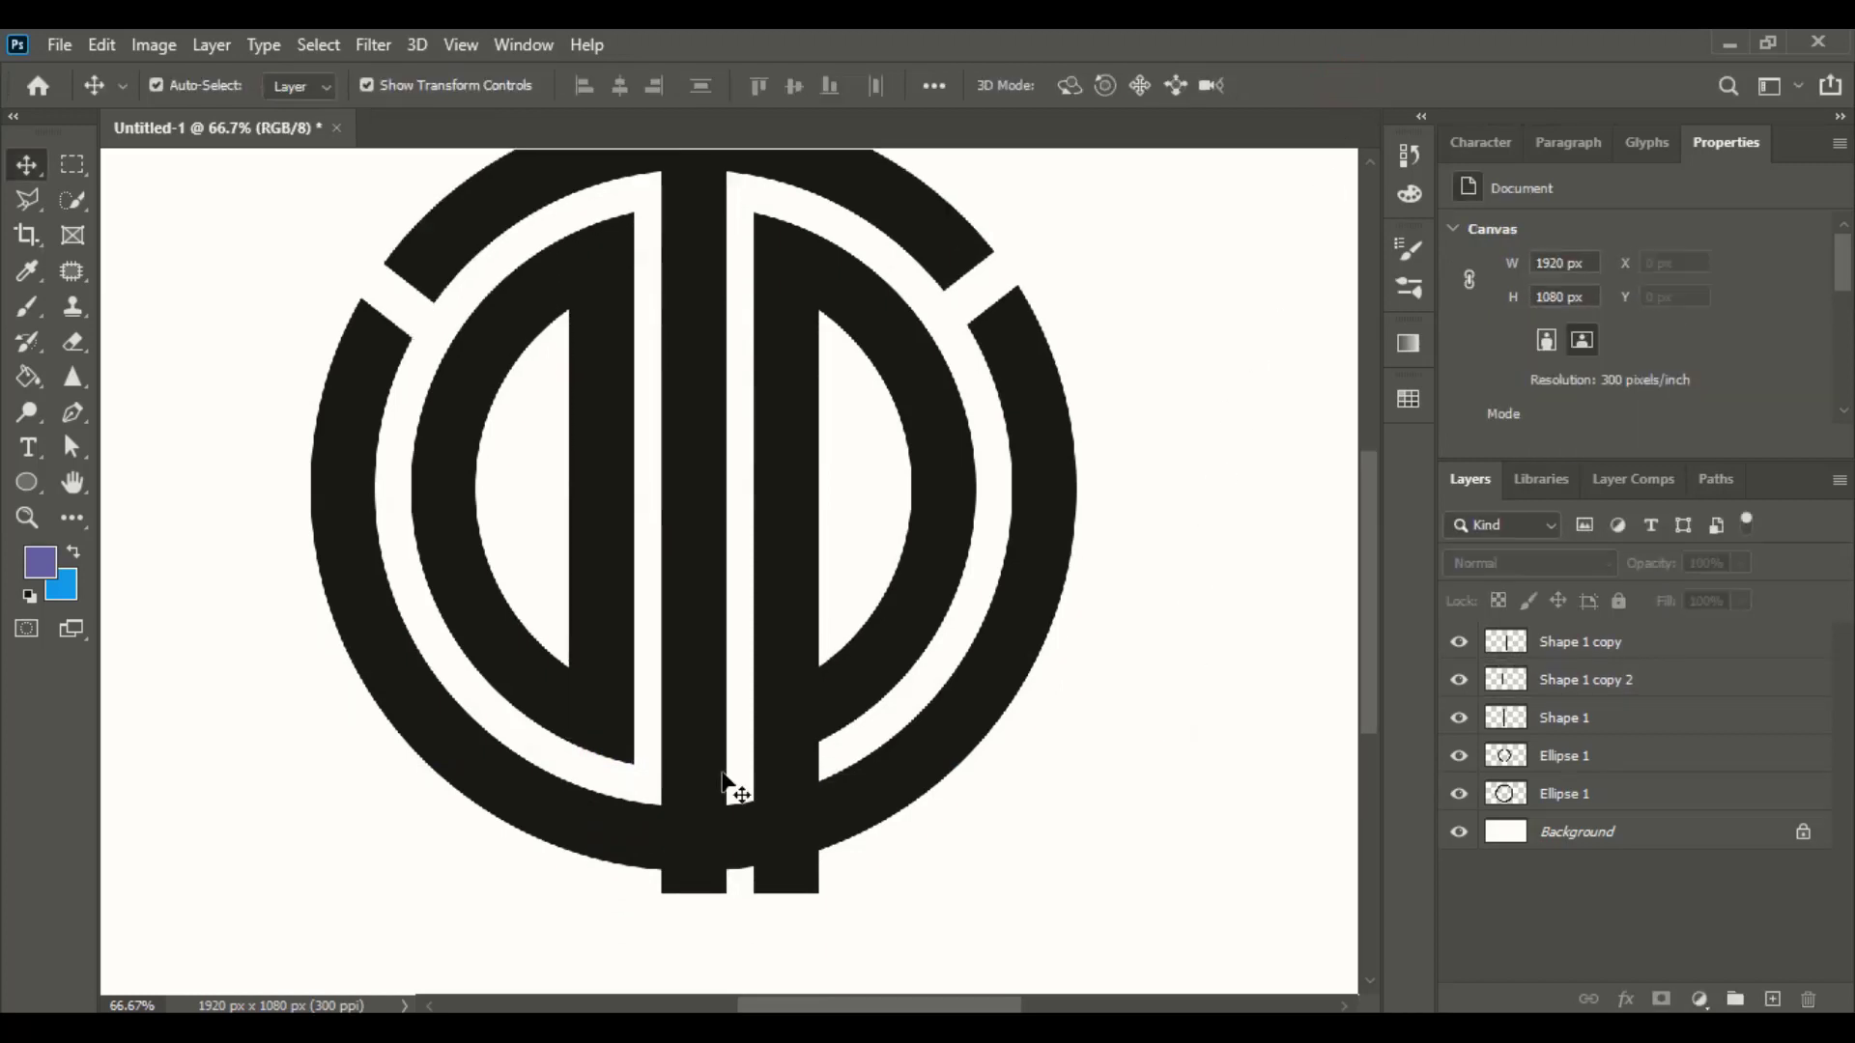
click(869, 798)
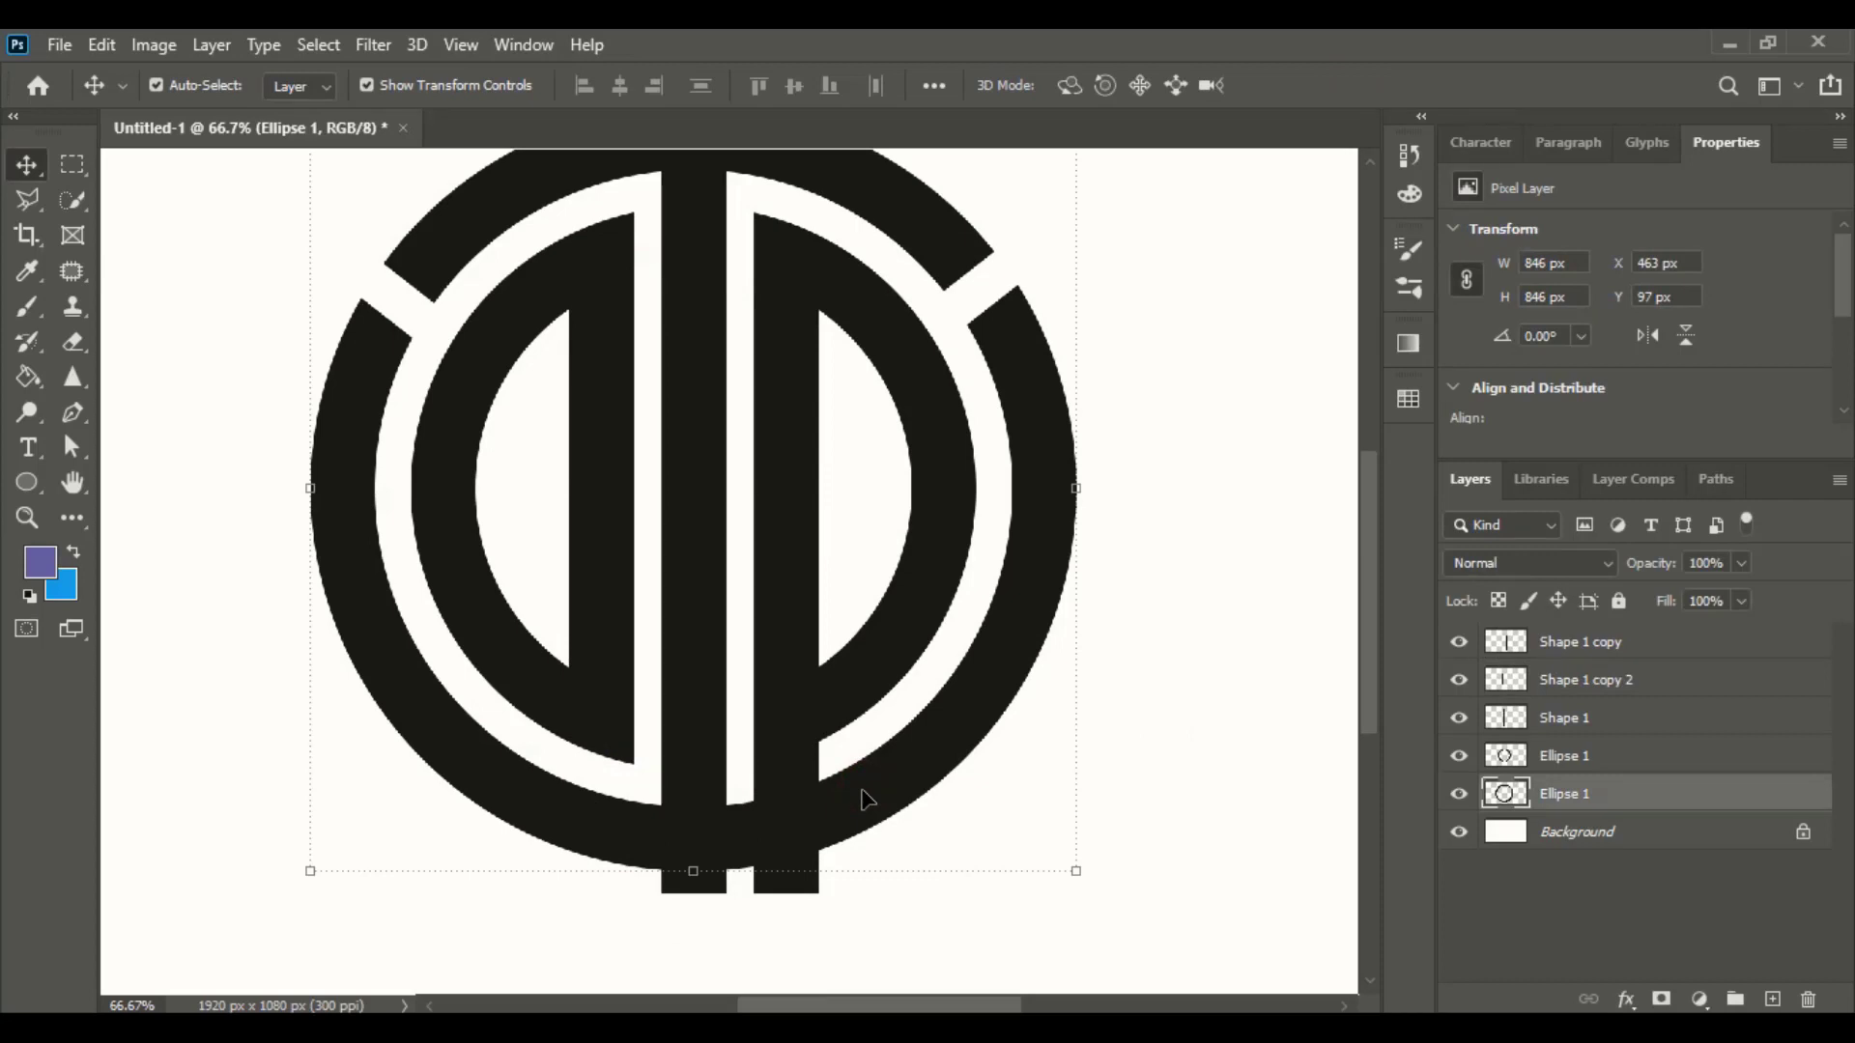
click(98, 44)
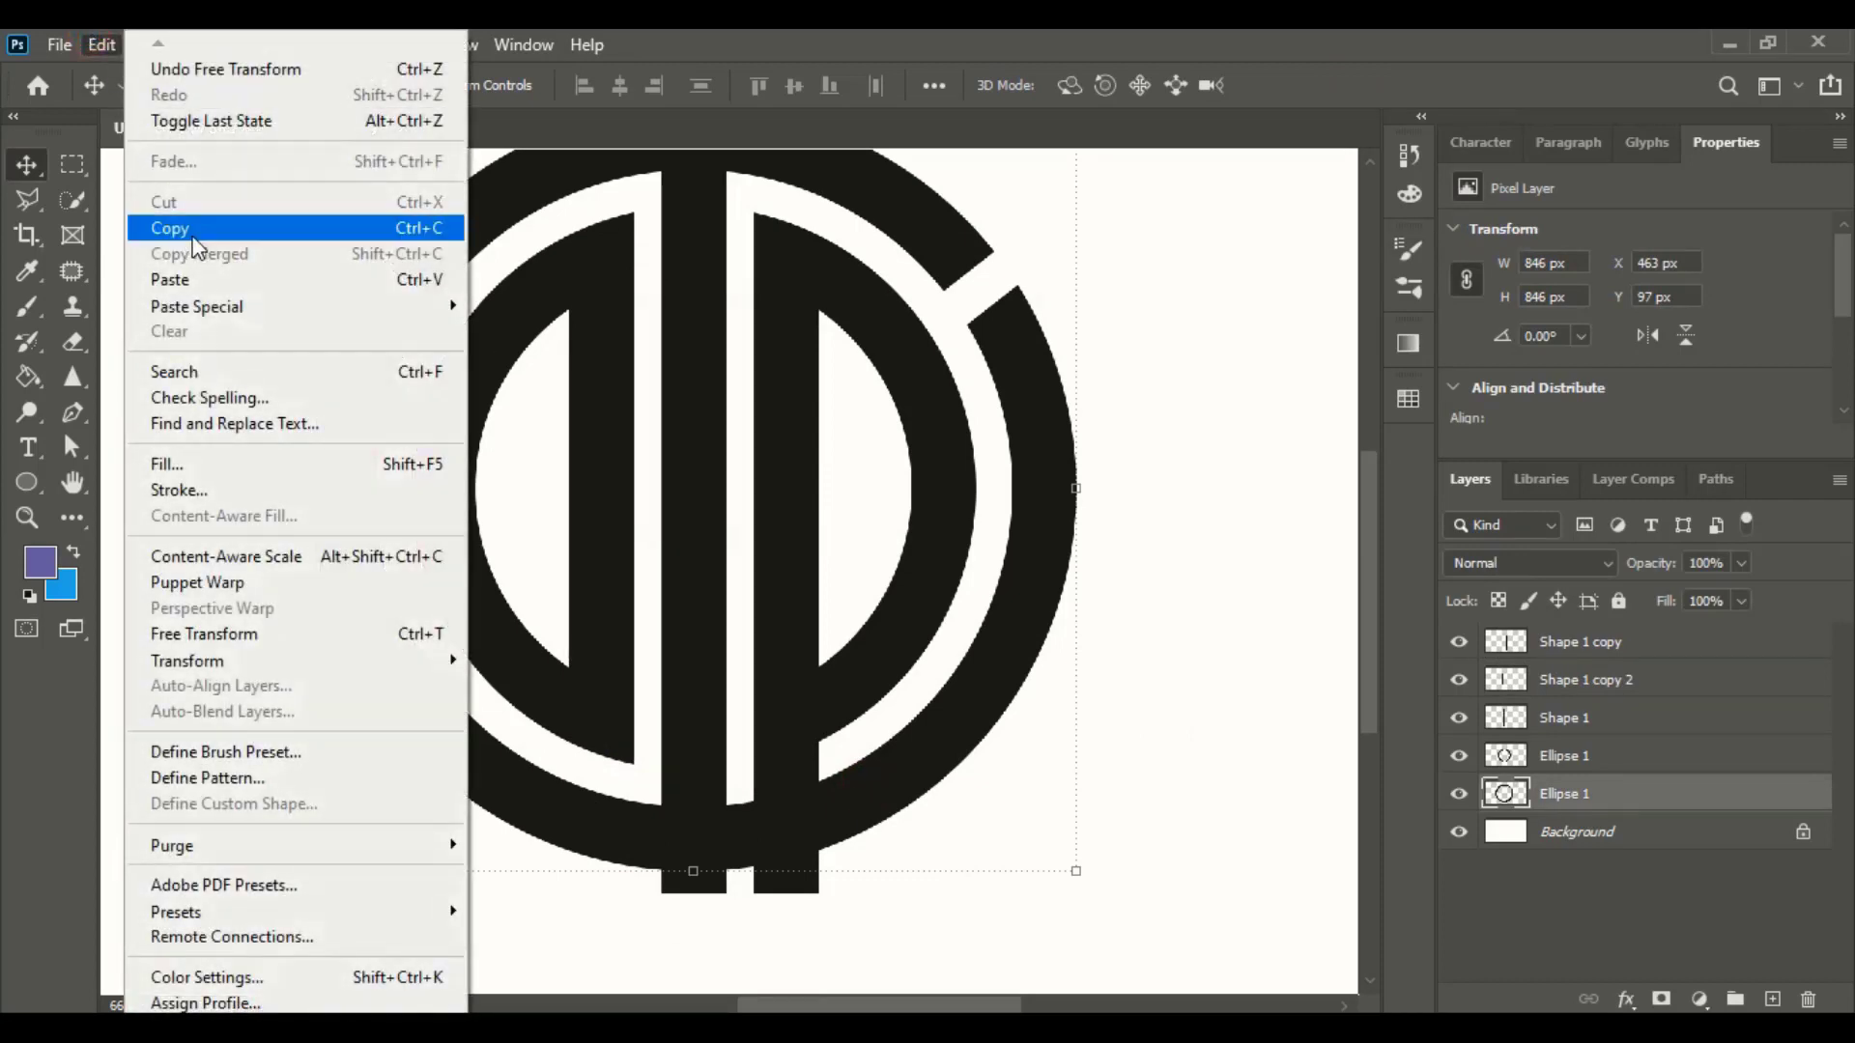
click(183, 228)
click(103, 45)
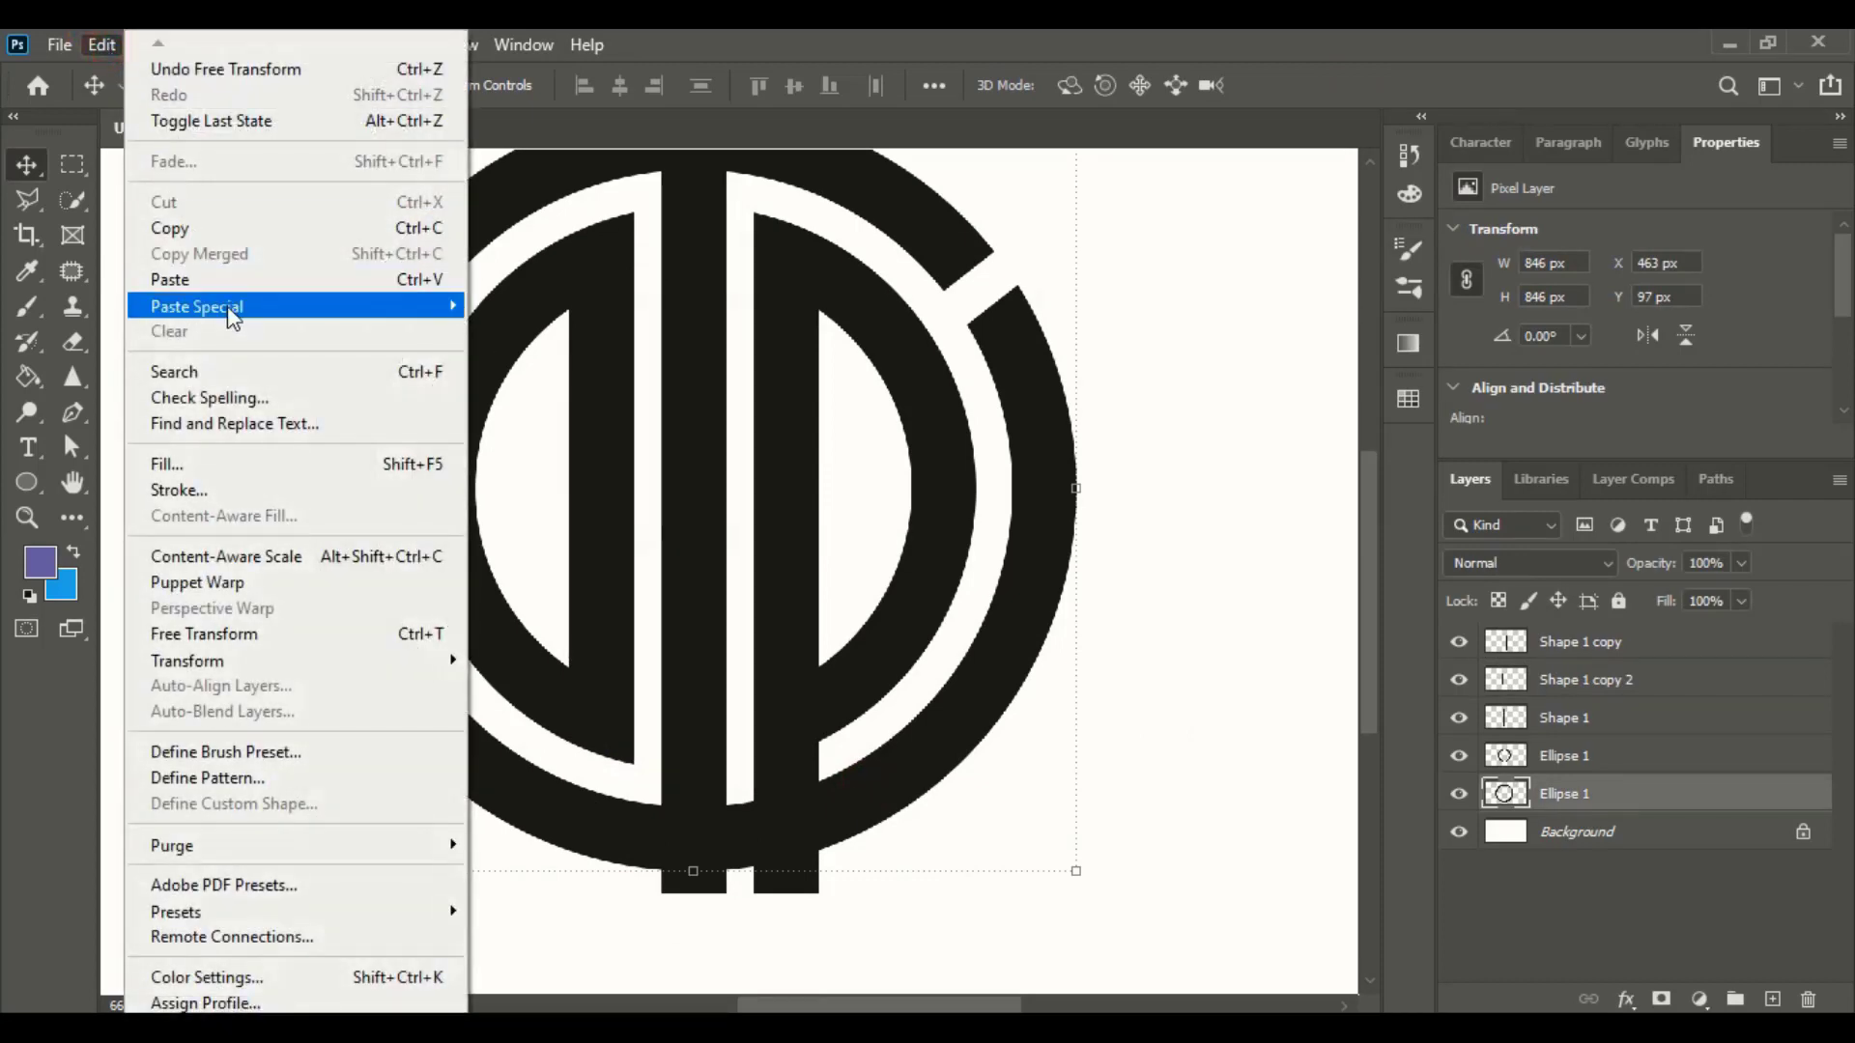
mouse_move(232, 307)
click(574, 338)
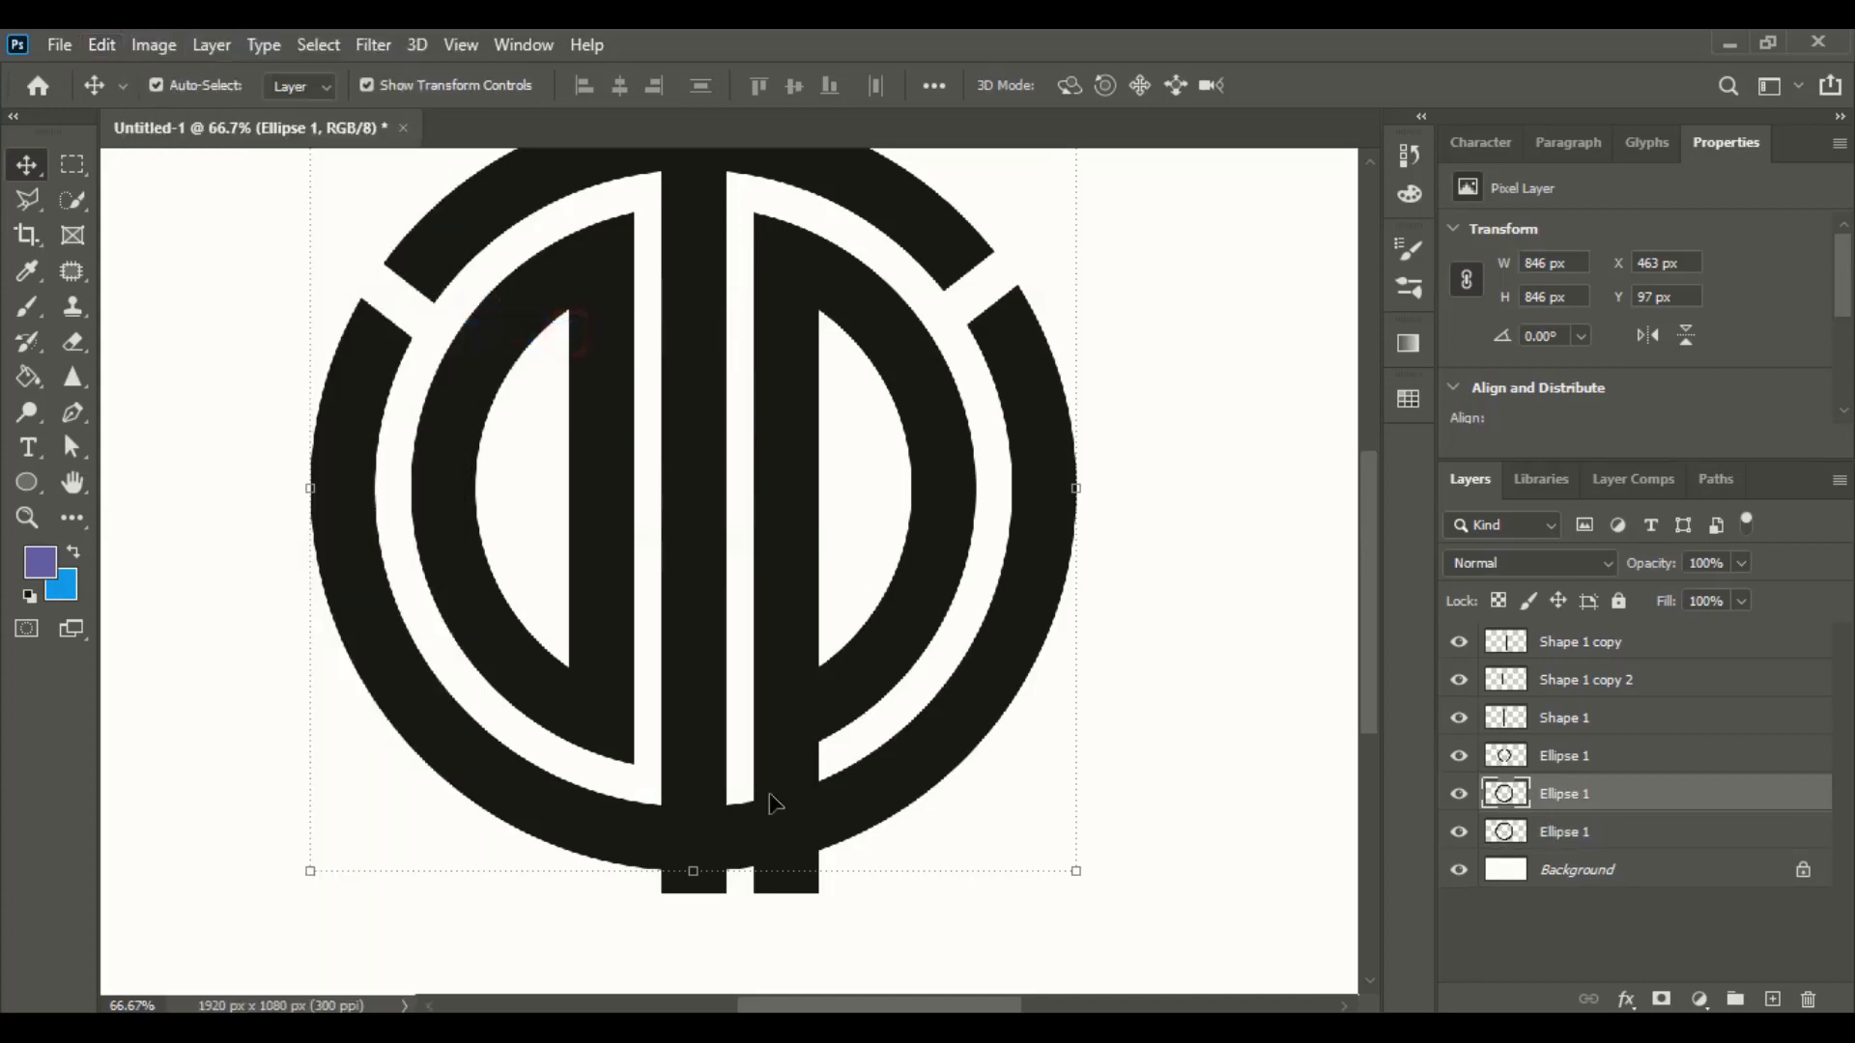
drag(691, 870, 696, 828)
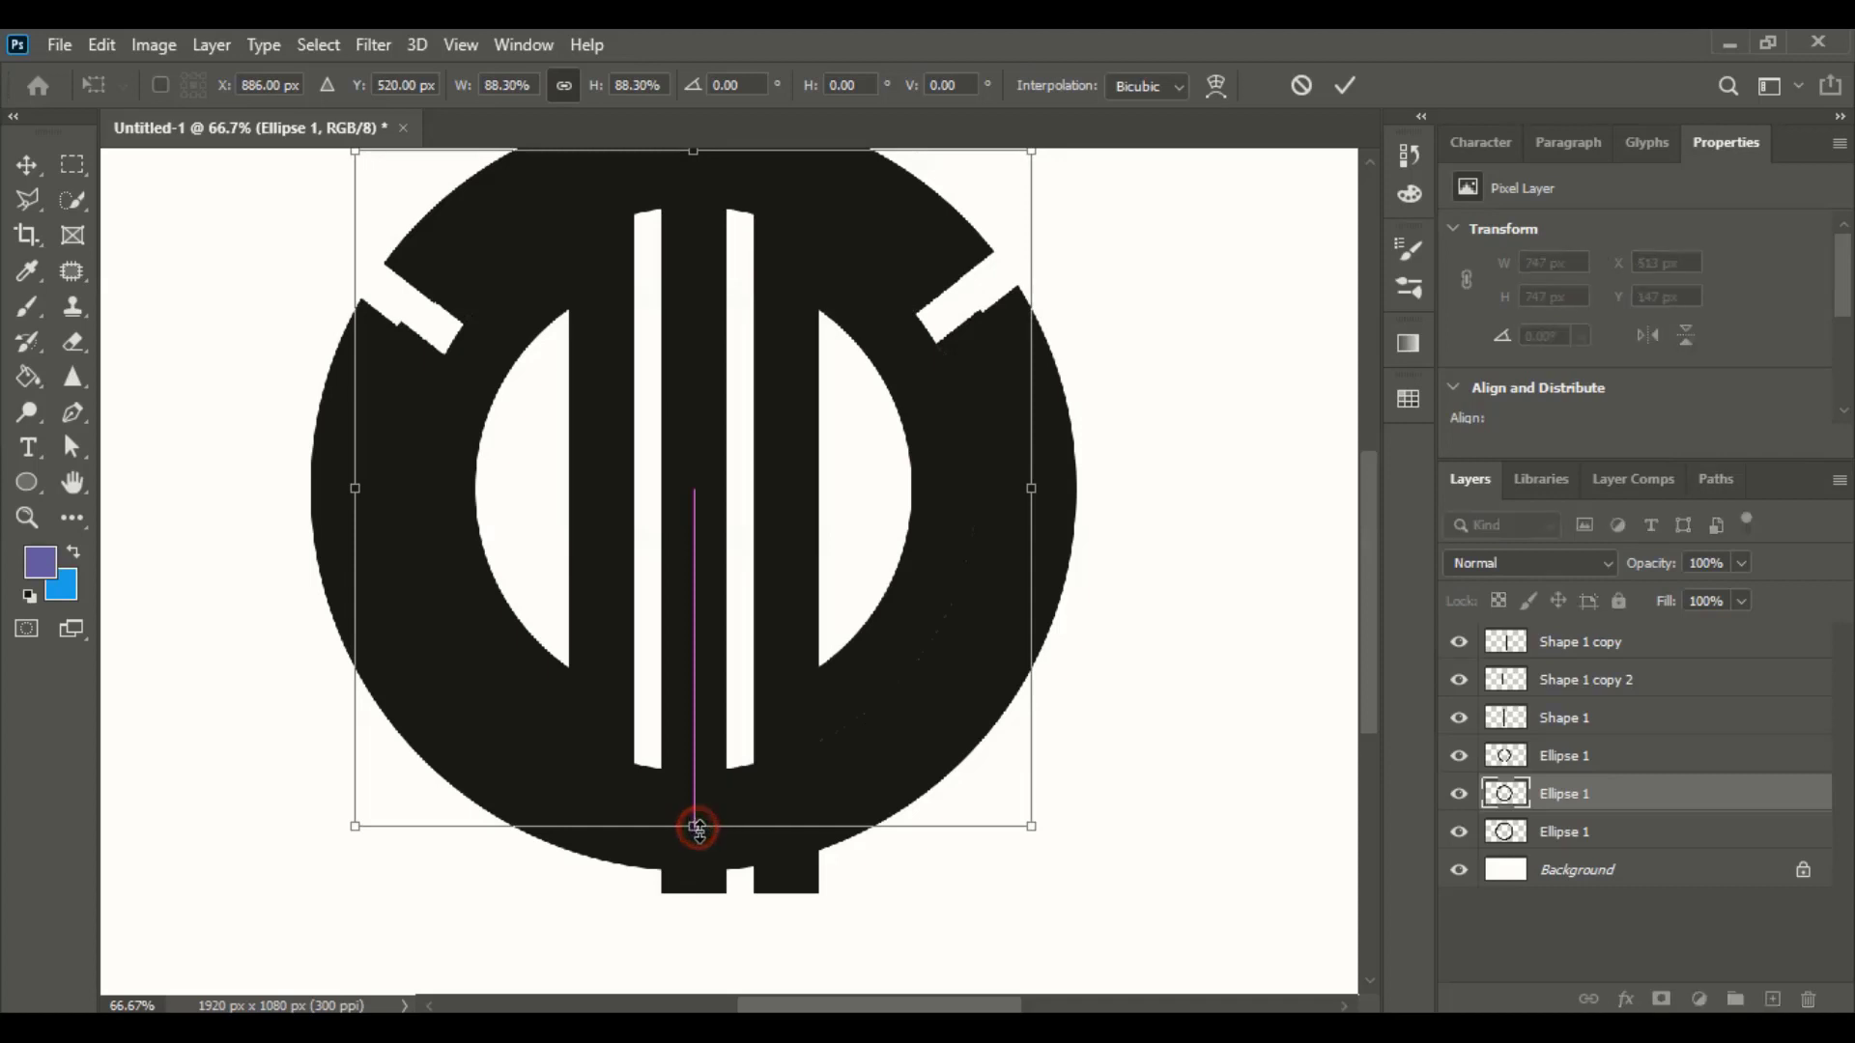
click(1350, 86)
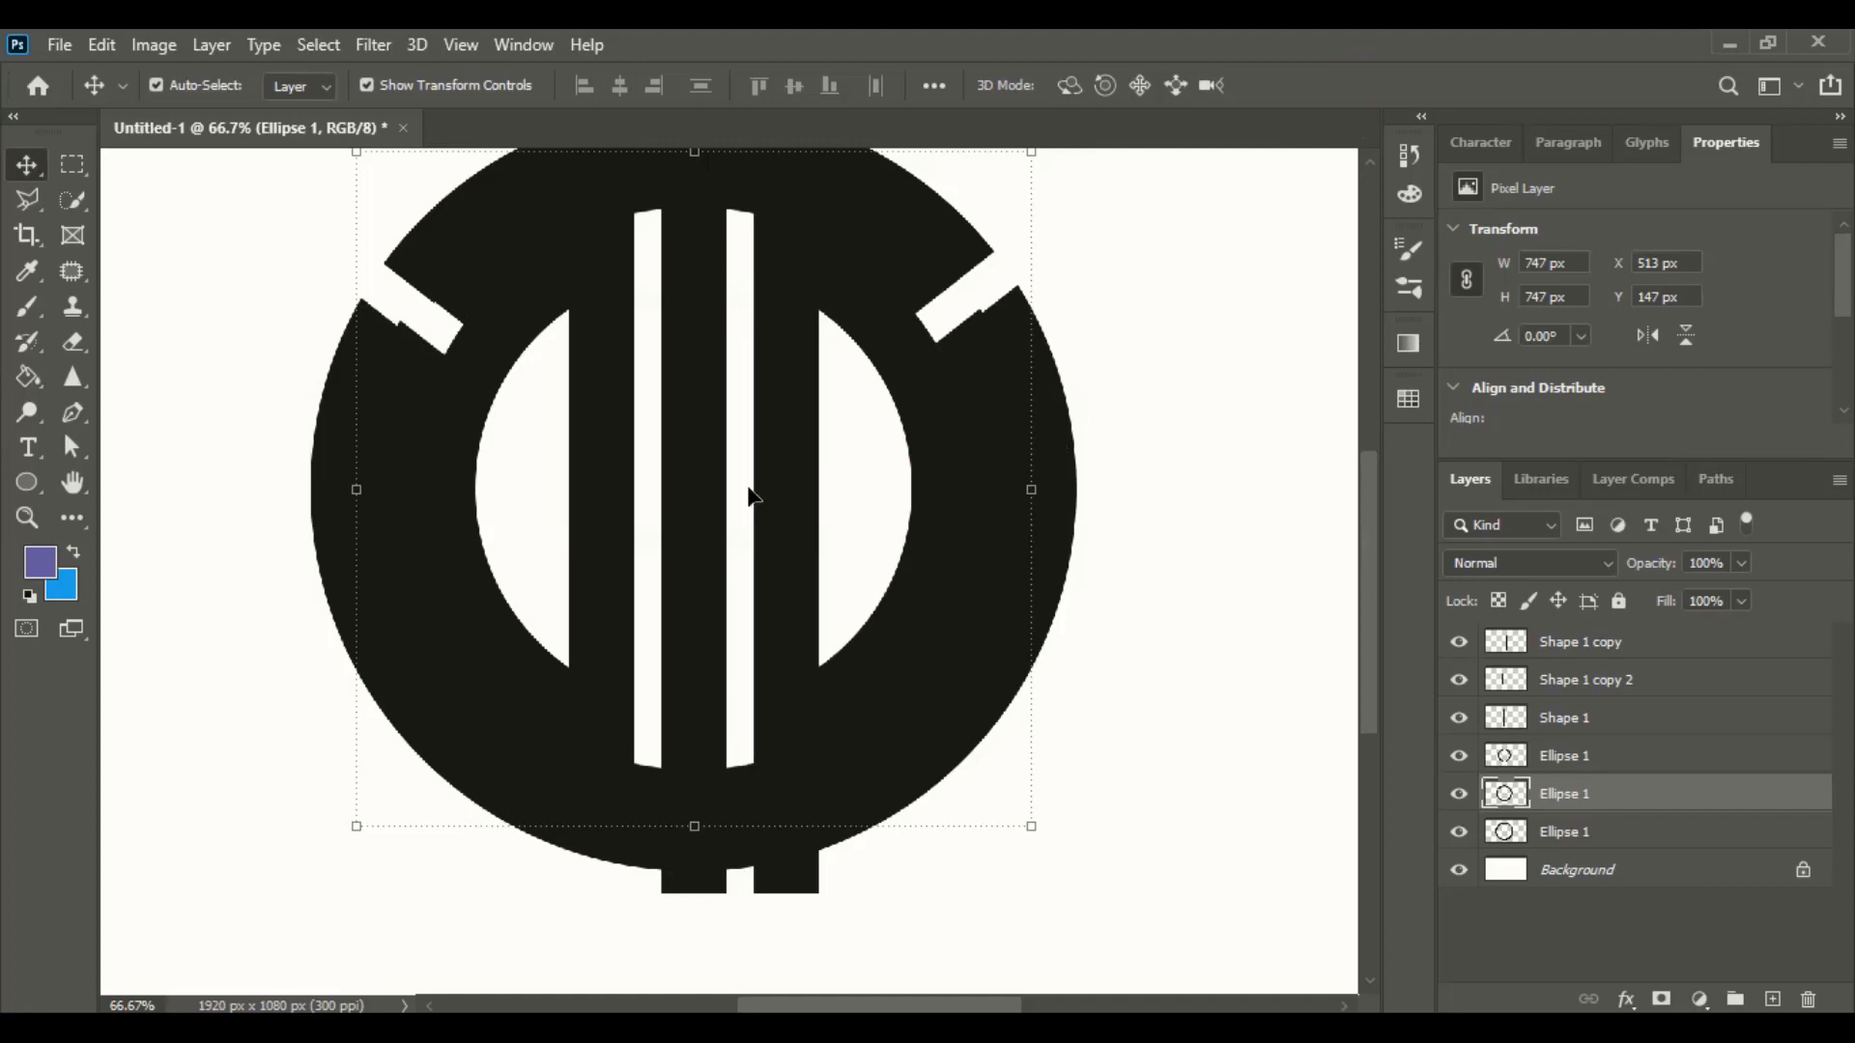
- Erase the upper arc of the scaled-down ring copy with the Eraser tool, leaving its lower part
scroll(1056, 492, up, 1)
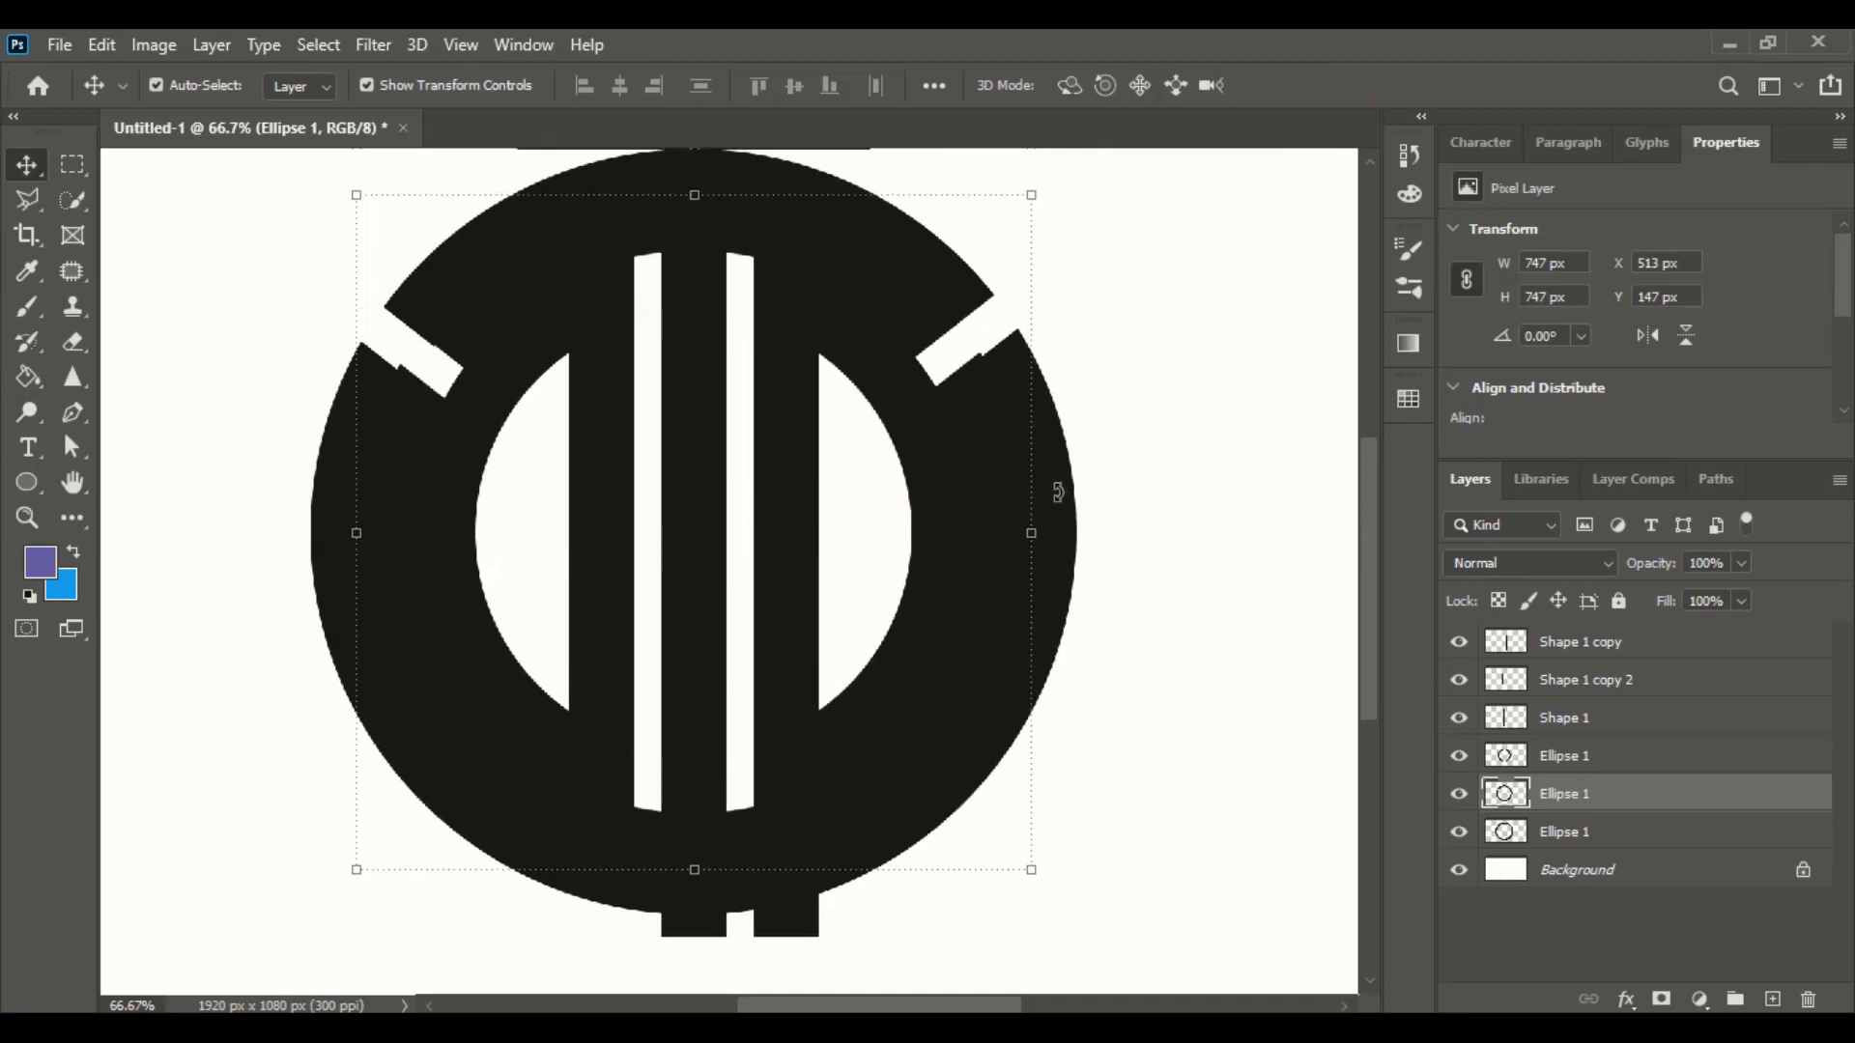
click(74, 342)
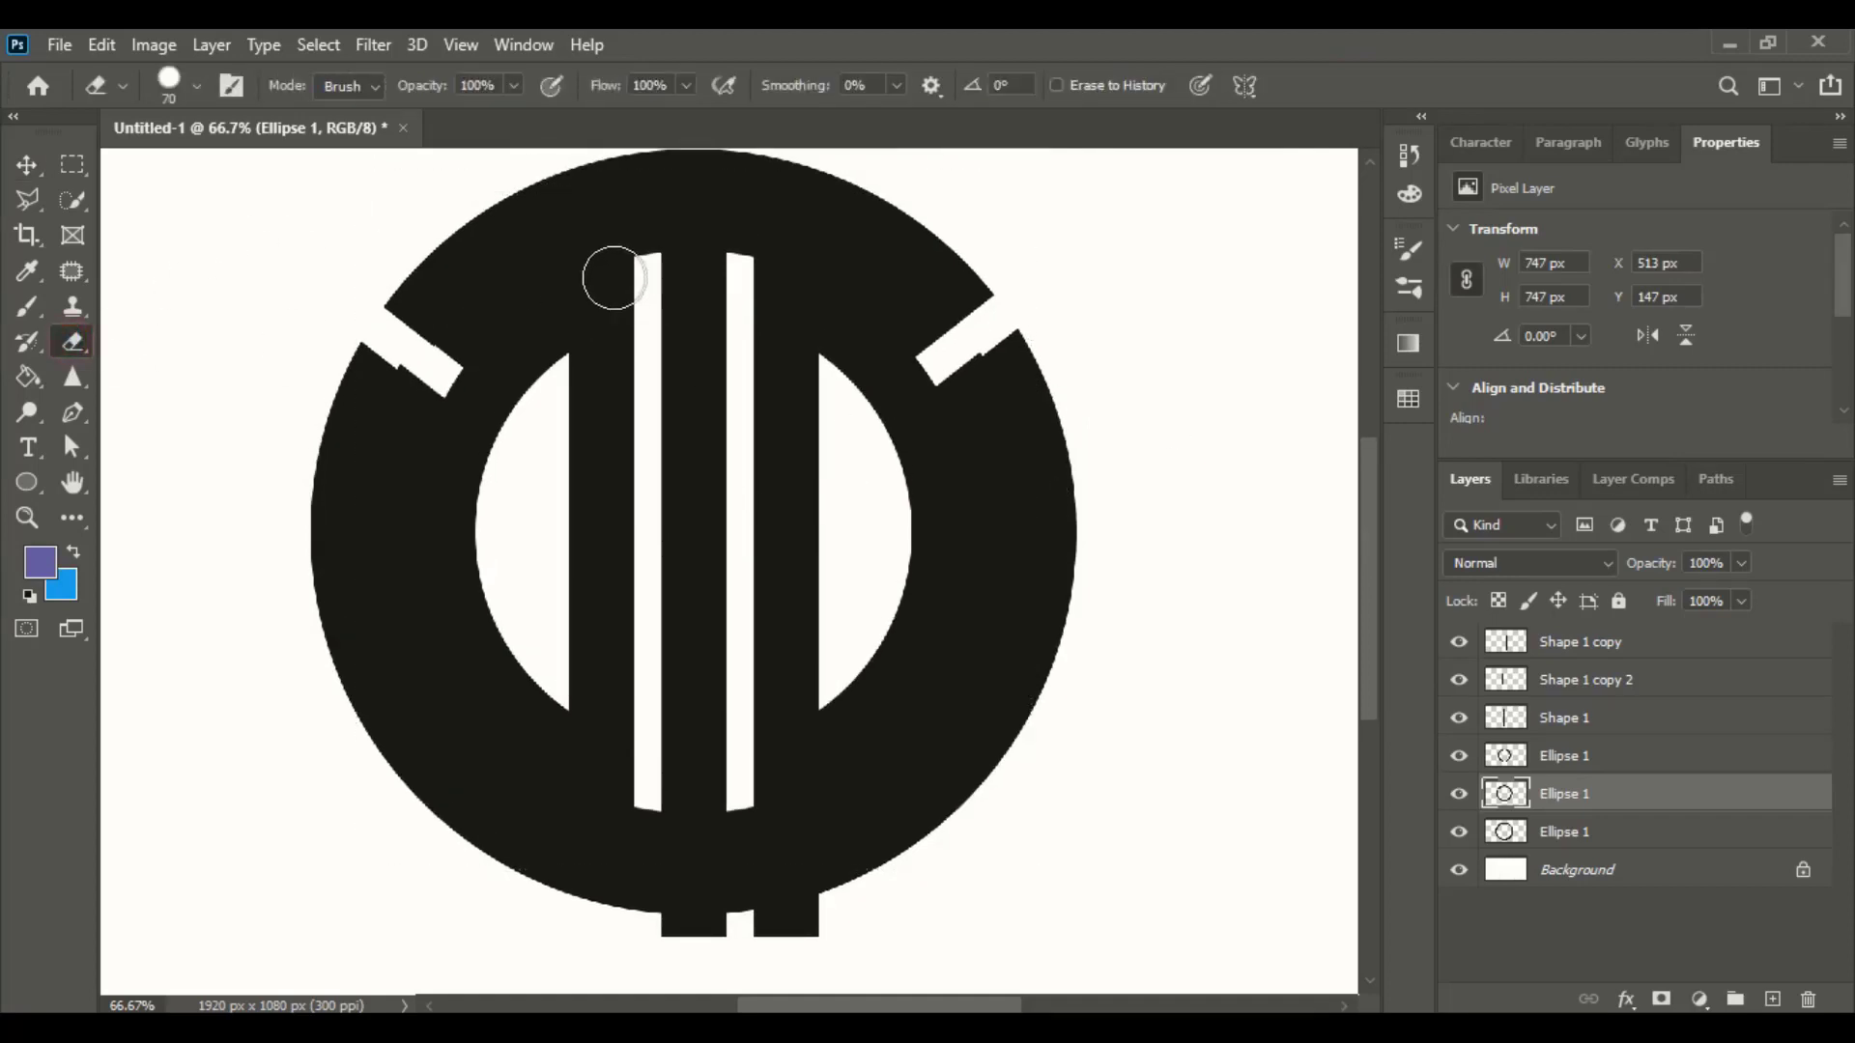
drag(415, 302, 541, 304)
drag(831, 308, 928, 319)
drag(526, 275, 986, 236)
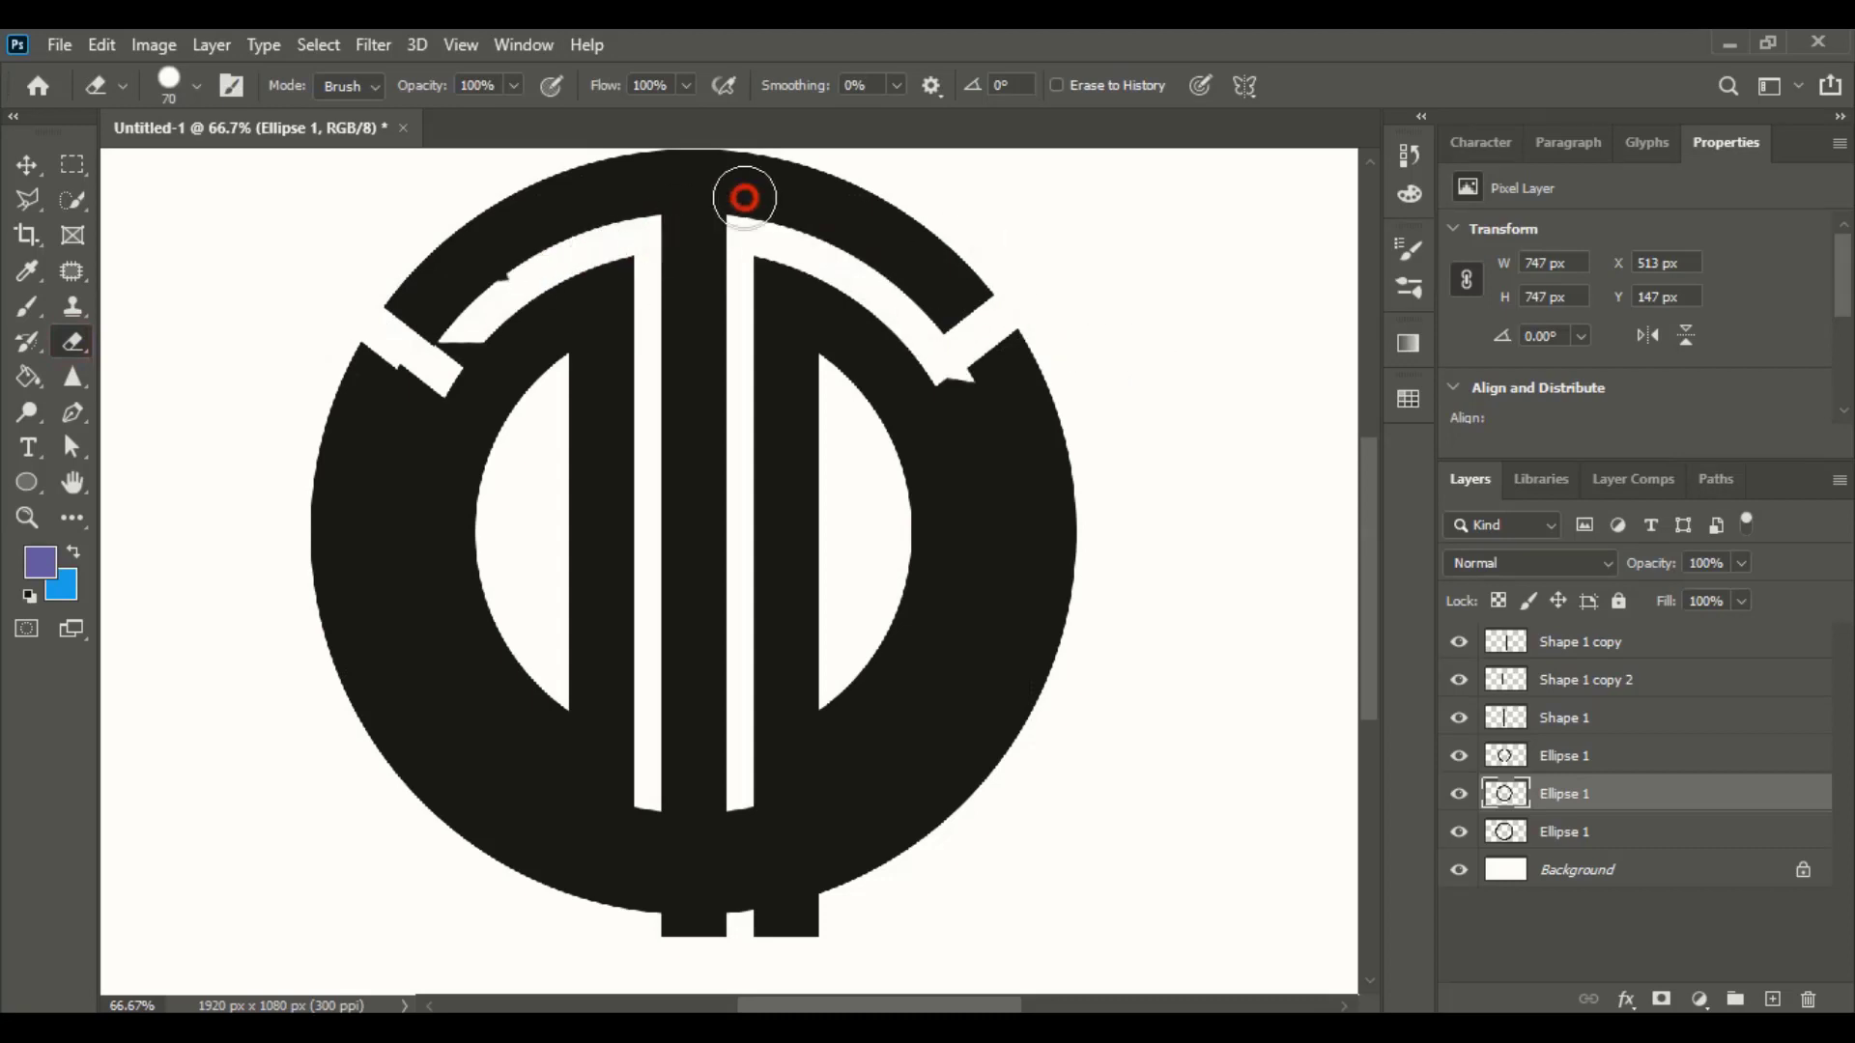
drag(461, 310, 480, 299)
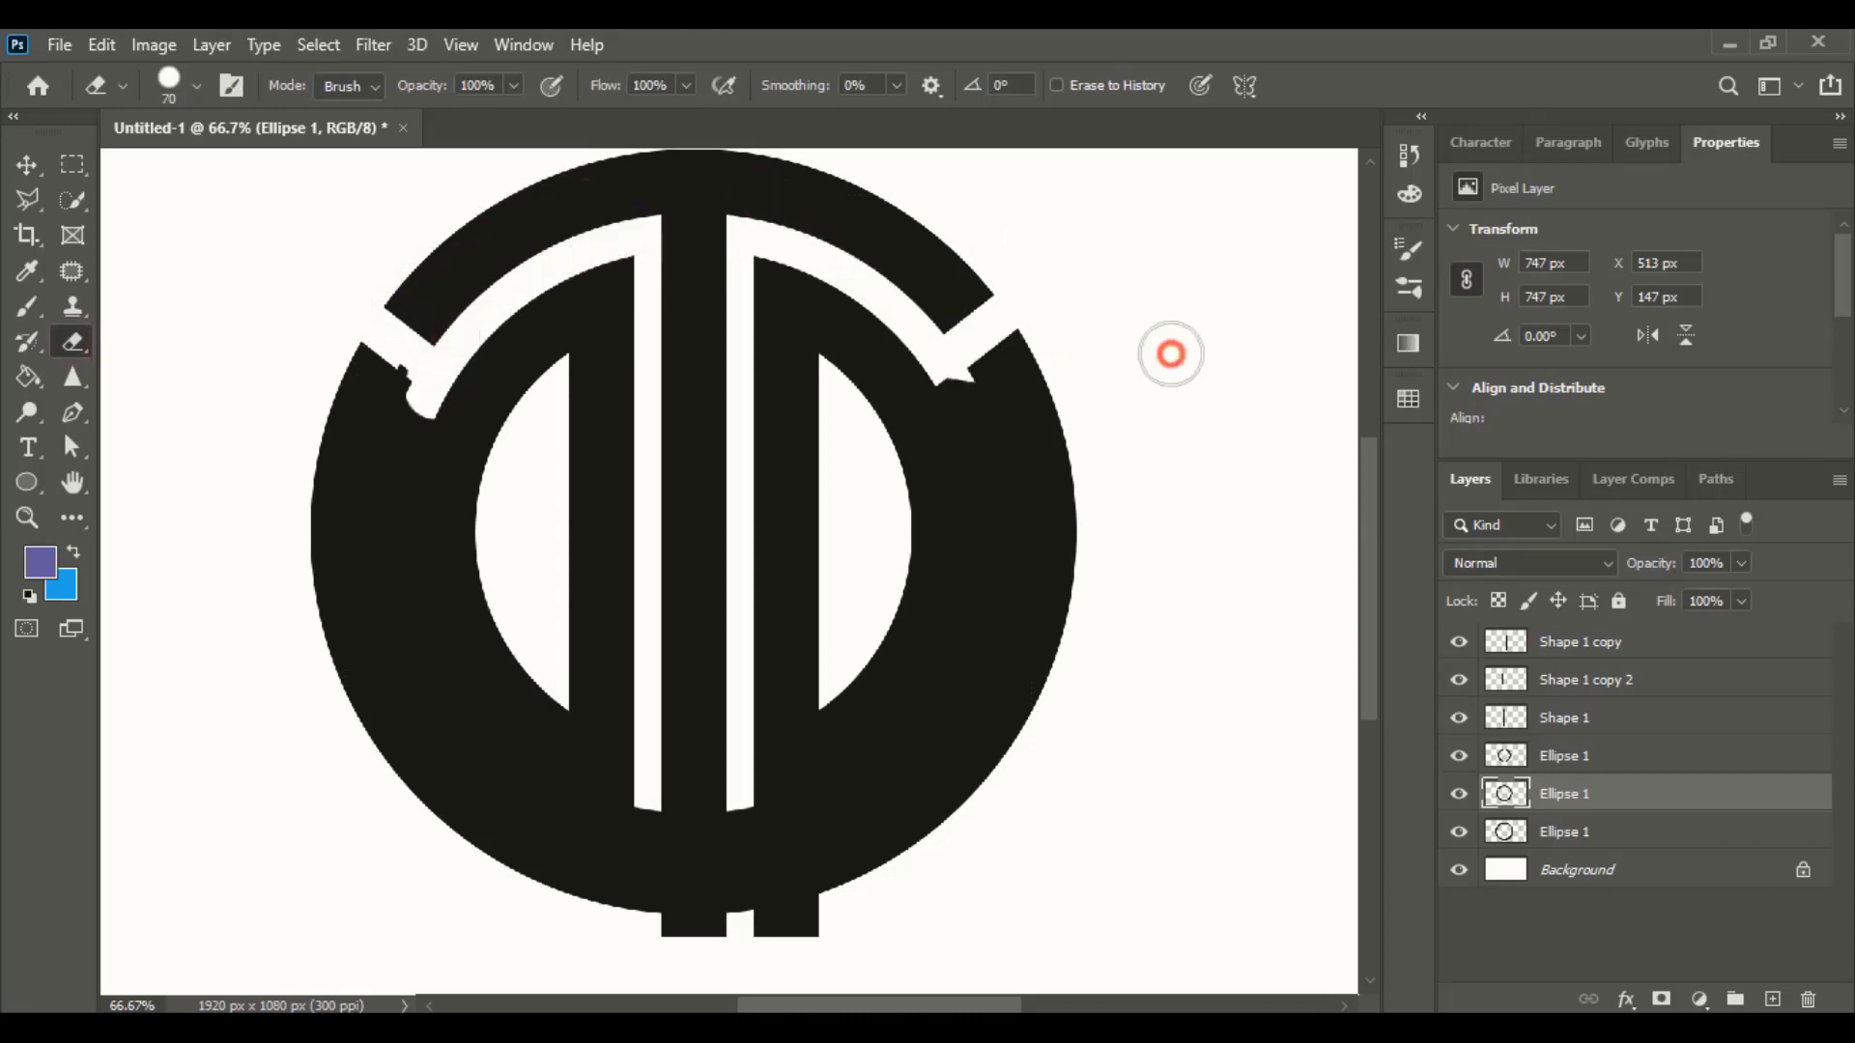
click(28, 168)
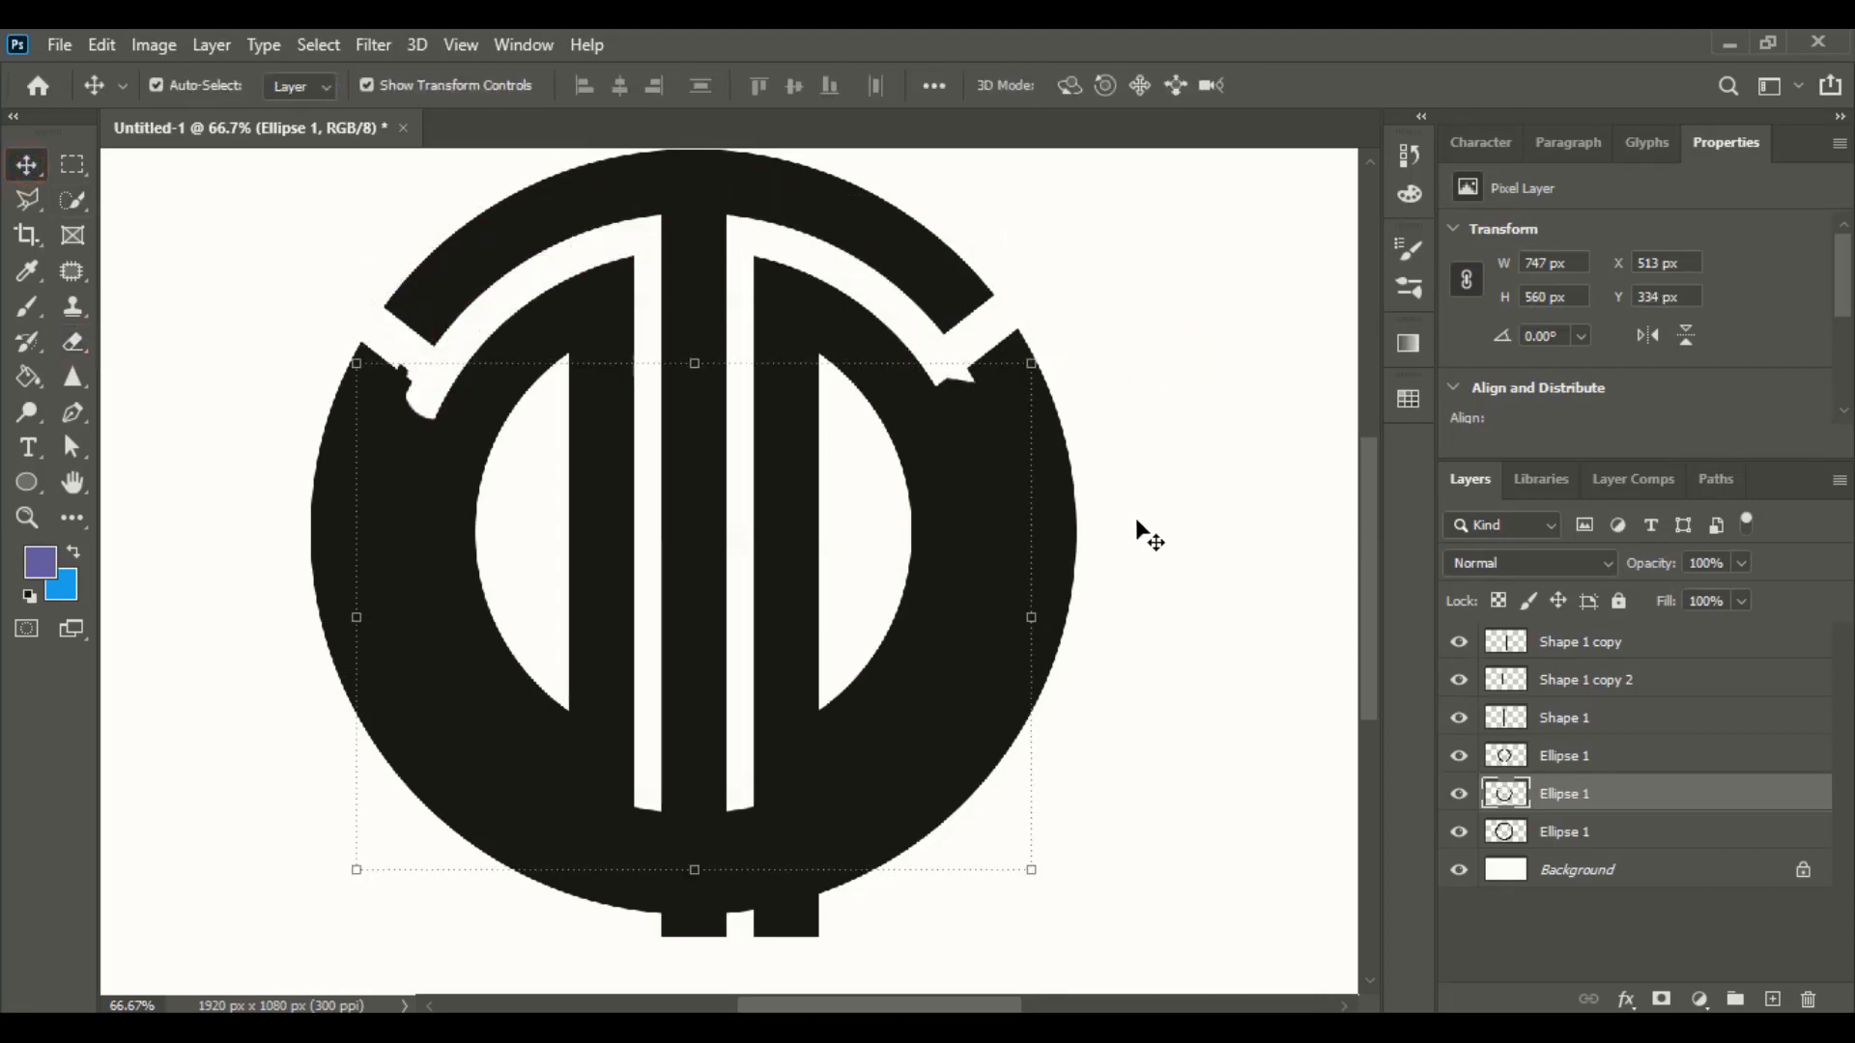
- Quick-select the remaining lower part of the ring copy, cut that area out of the centre bar, and clear the selection
click(73, 199)
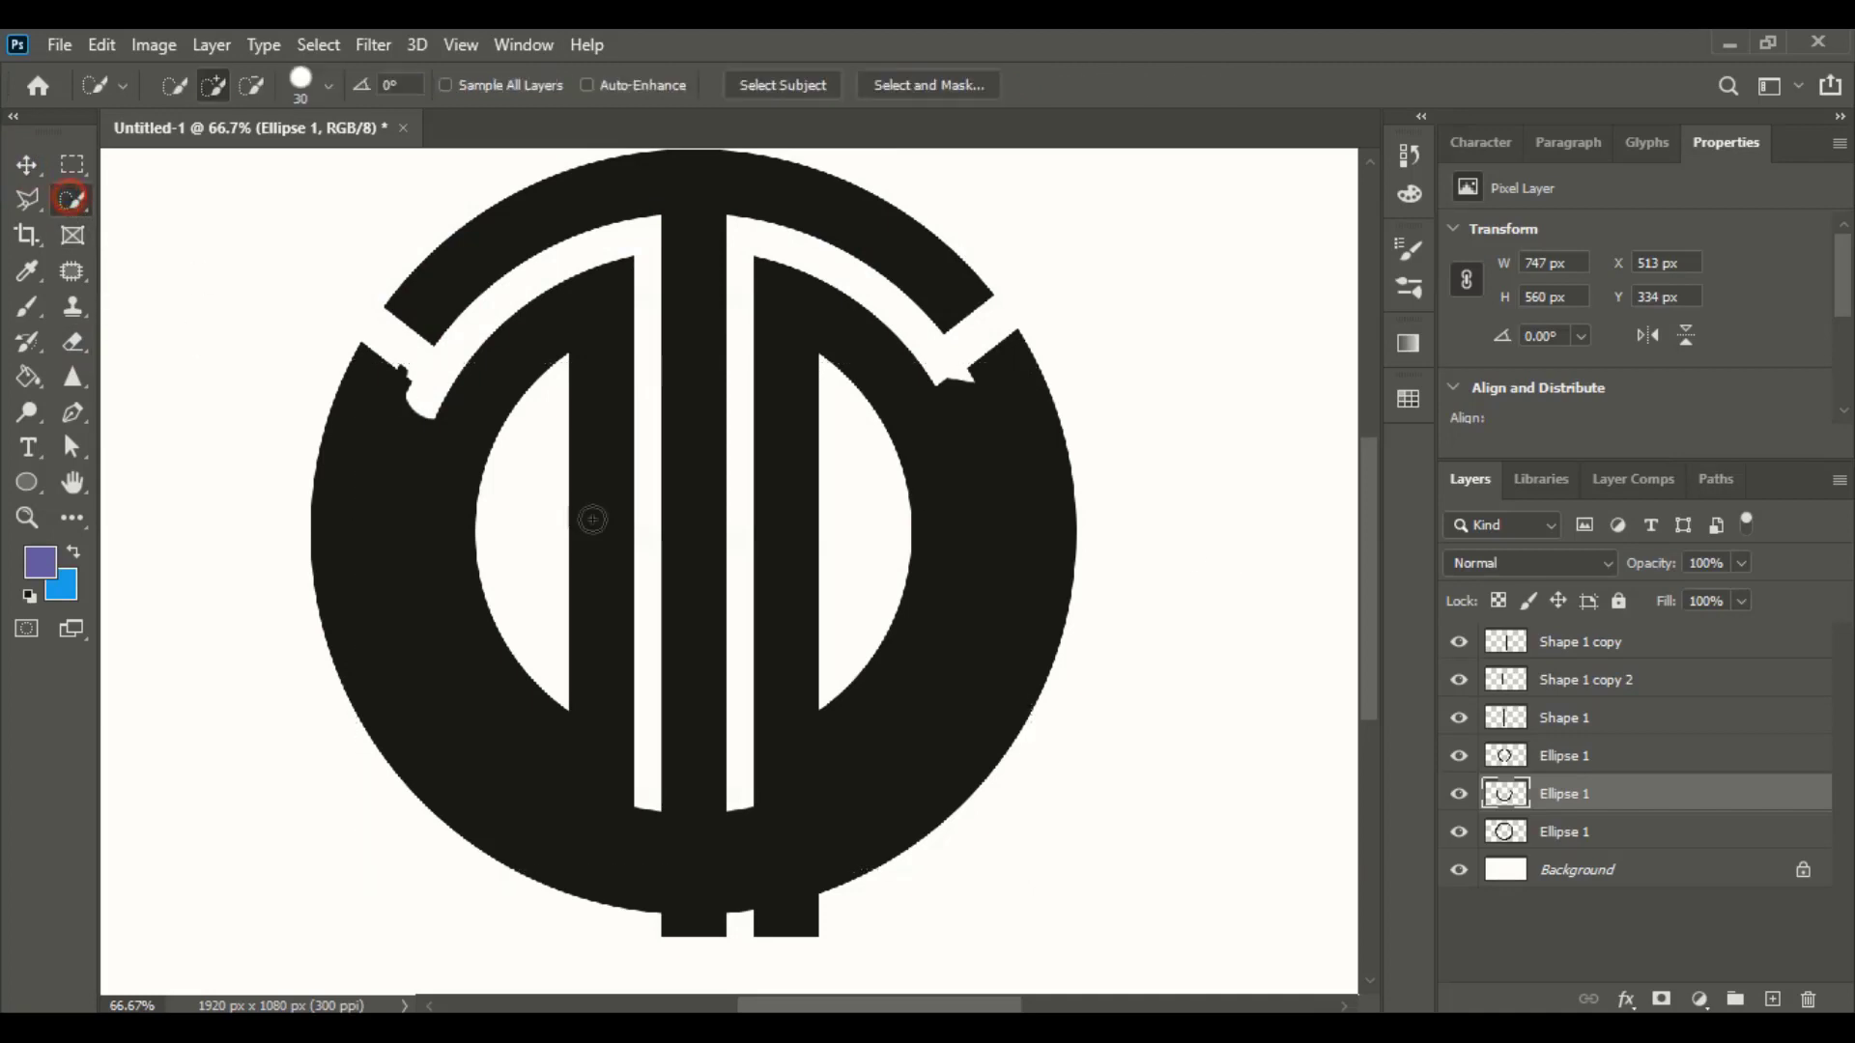
click(692, 874)
drag(696, 861, 826, 837)
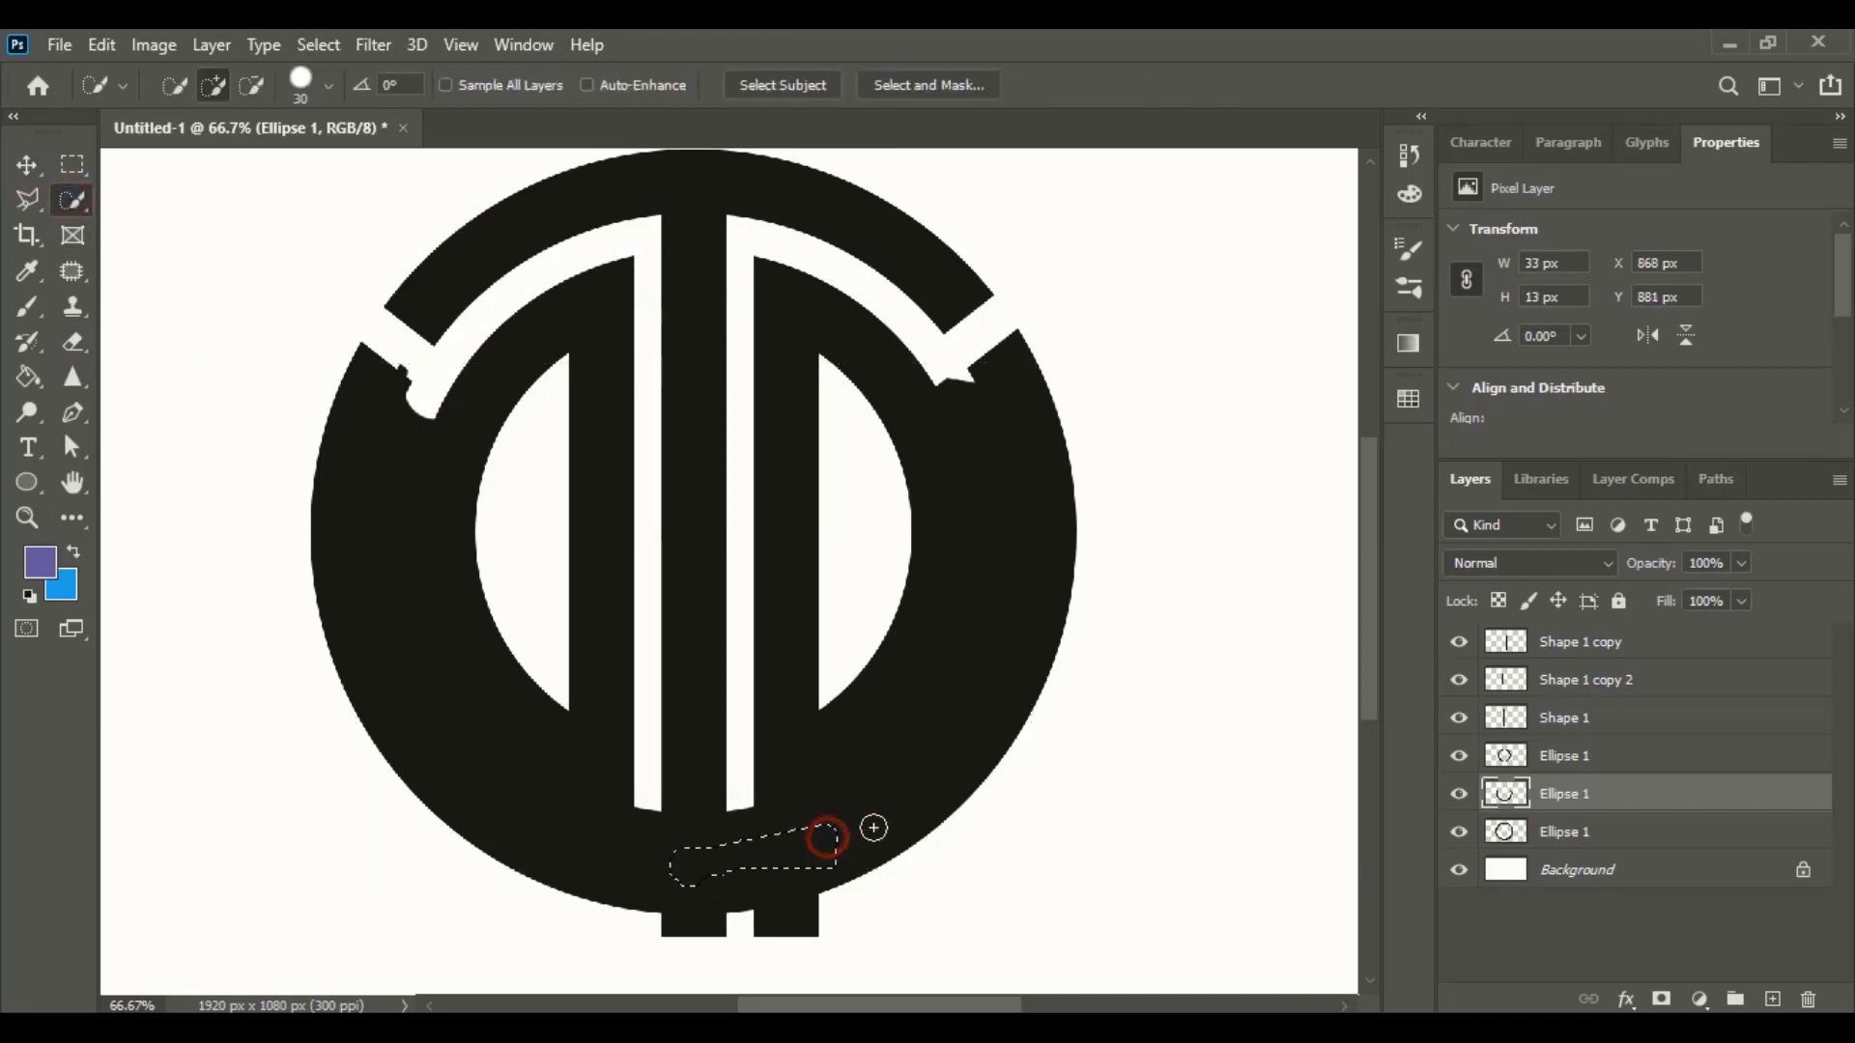
mouse_move(484, 849)
mouse_down()
mouse_move(787, 862)
mouse_move(823, 854)
mouse_move(876, 790)
mouse_up()
click(26, 165)
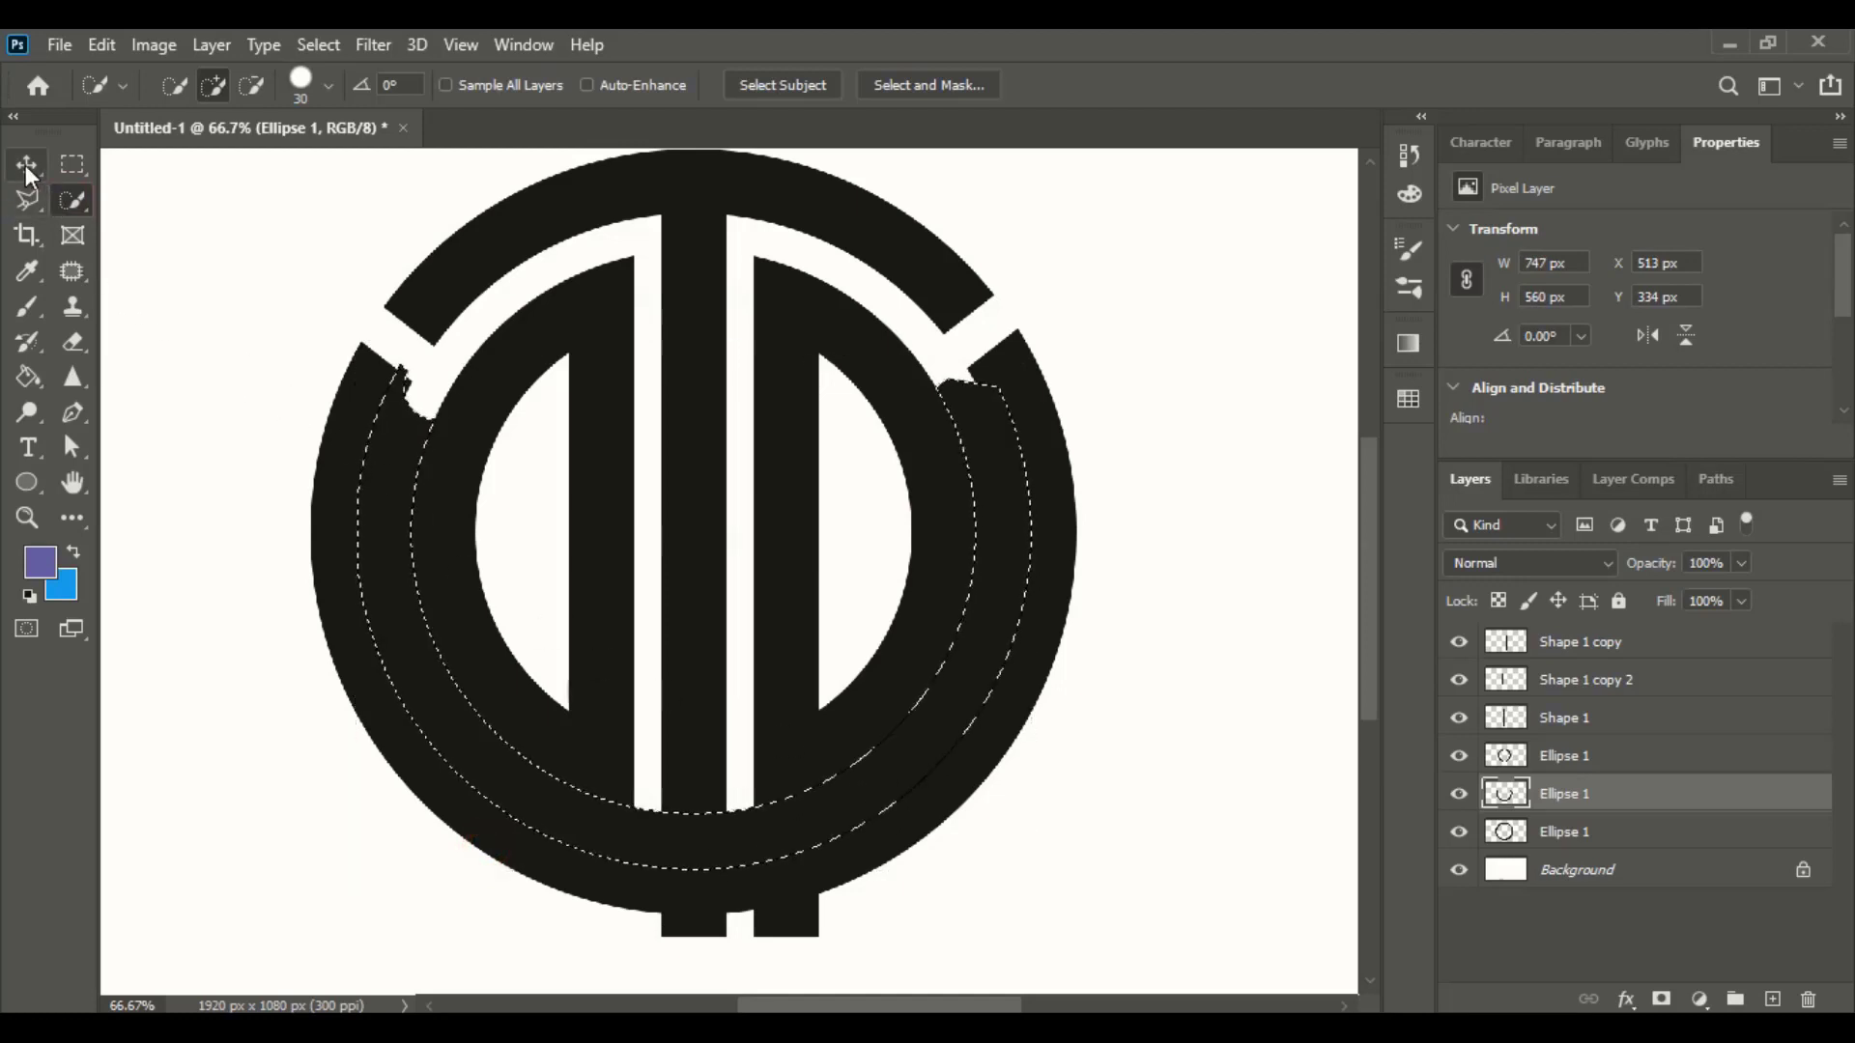
click(696, 601)
key(ctrl+d)
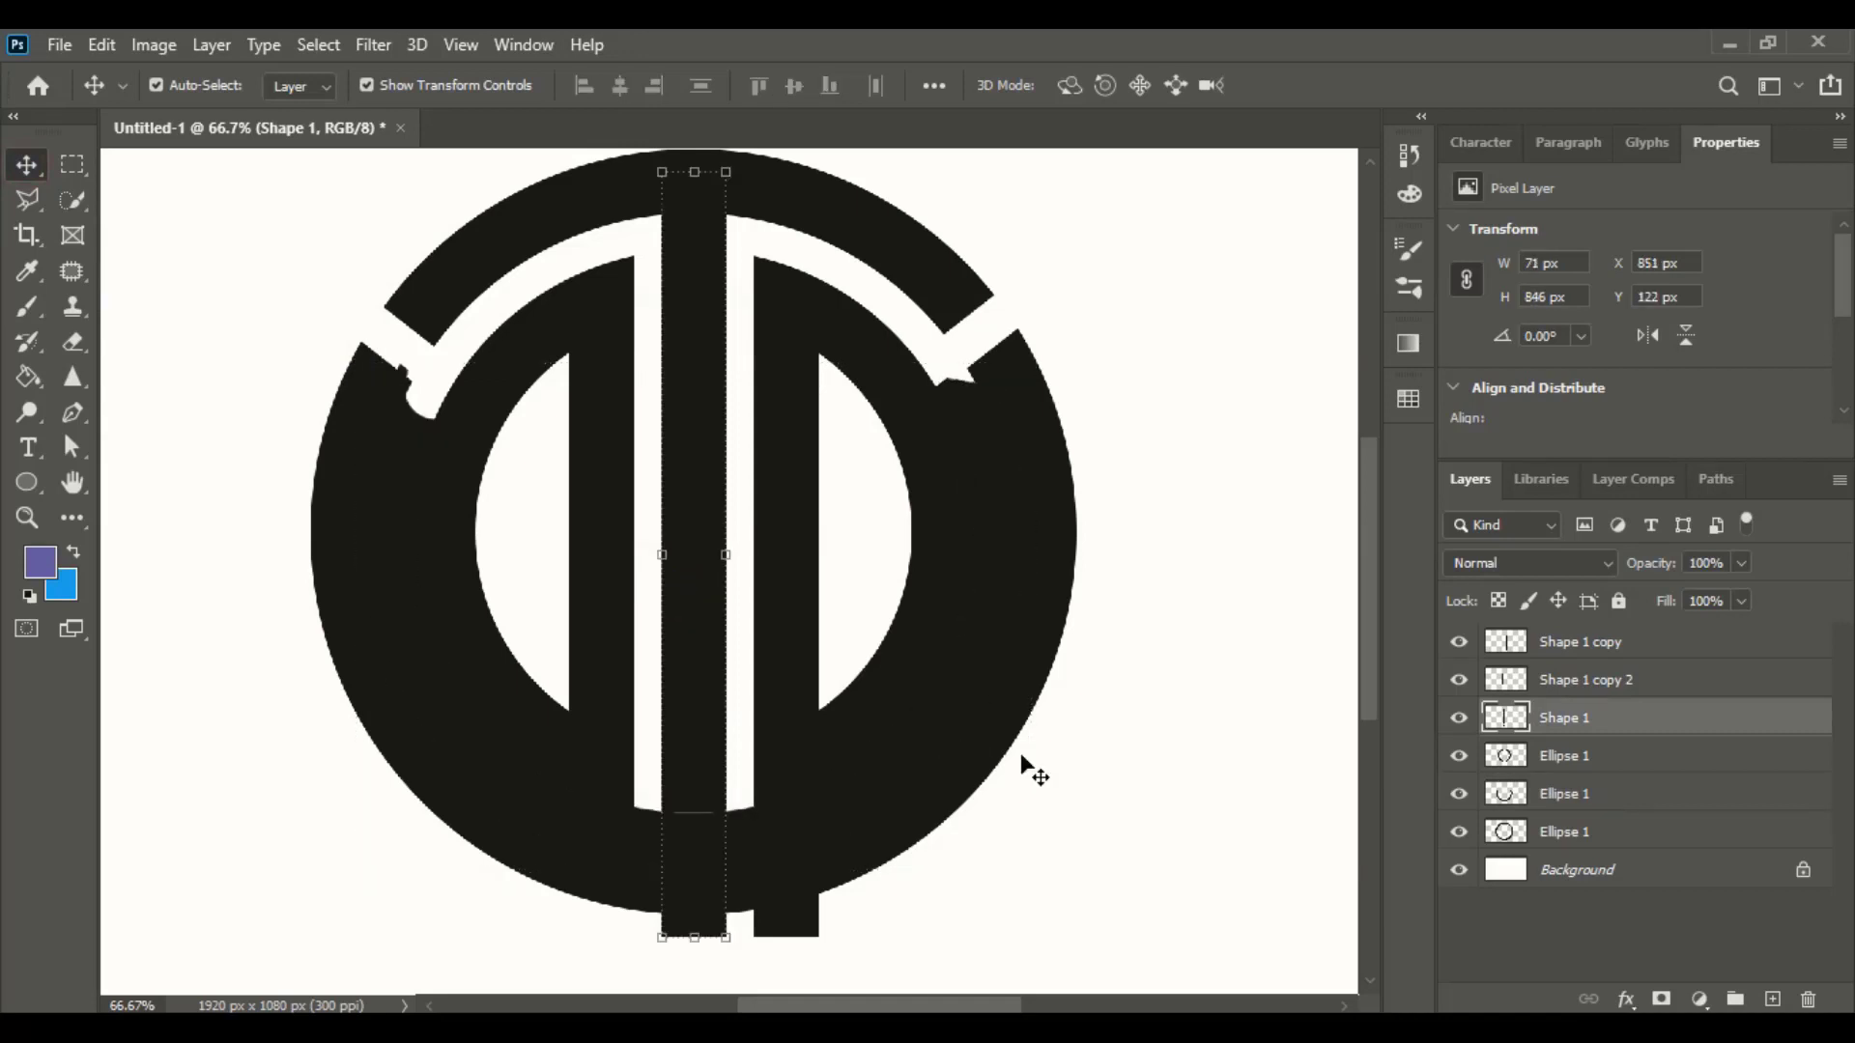
- Delete the scaled-down helper ring and deselect all layers
click(1188, 793)
drag(676, 856, 1050, 746)
key(ctrl+z)
click(983, 867)
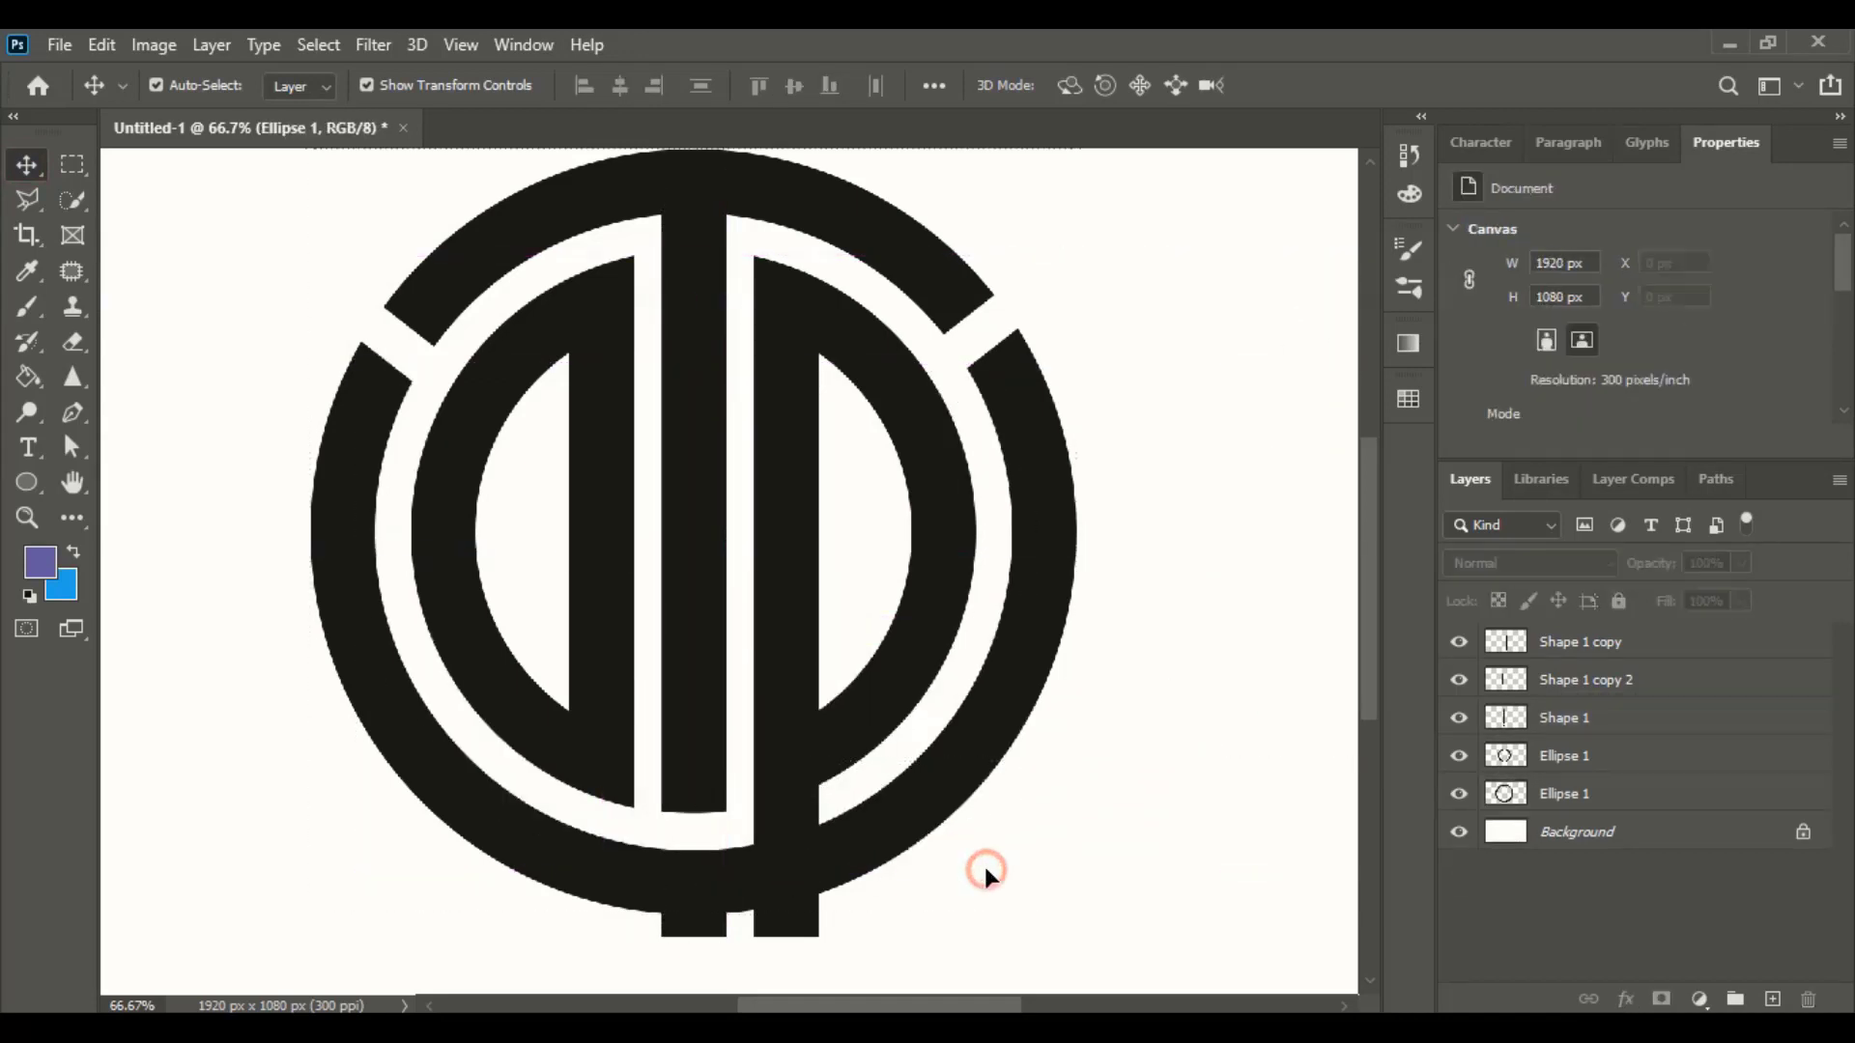
- Erase the leftover piece of the centre bar below the cut, where it overlaps the outer ring
scroll(983, 866, down, 2)
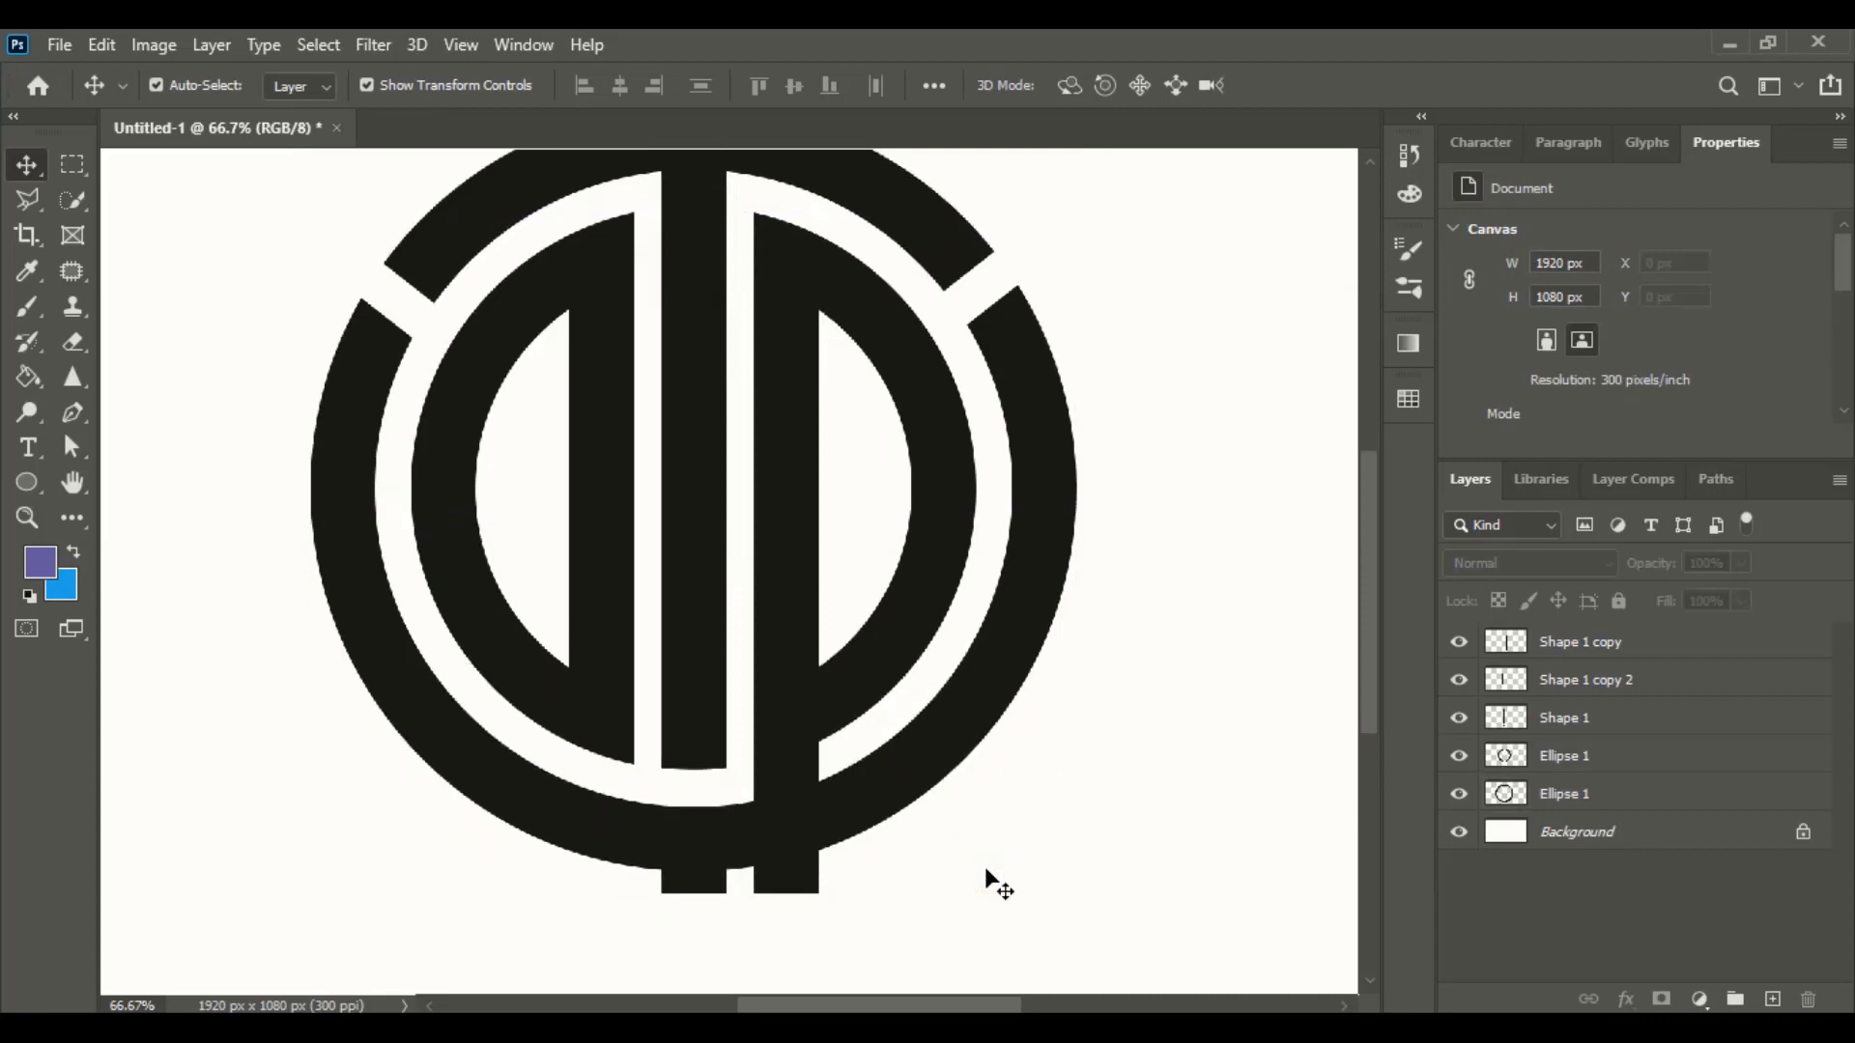
click(692, 881)
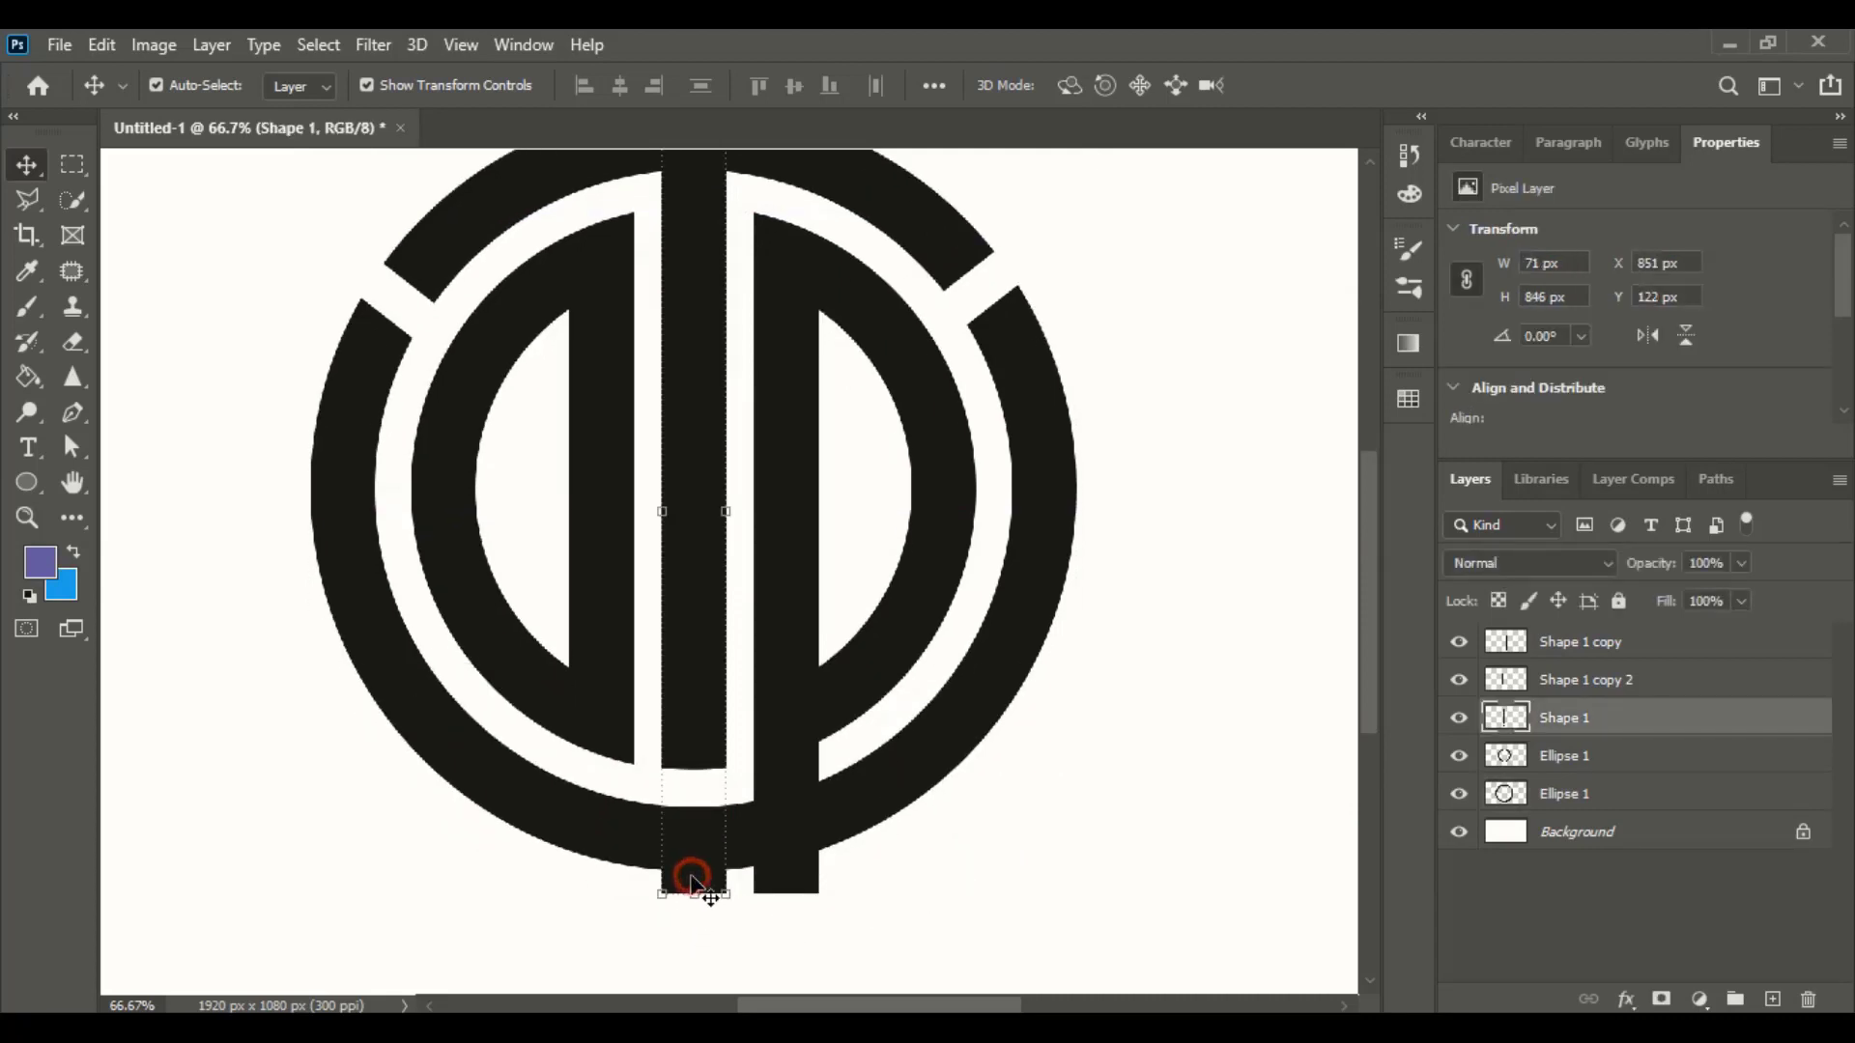
click(84, 351)
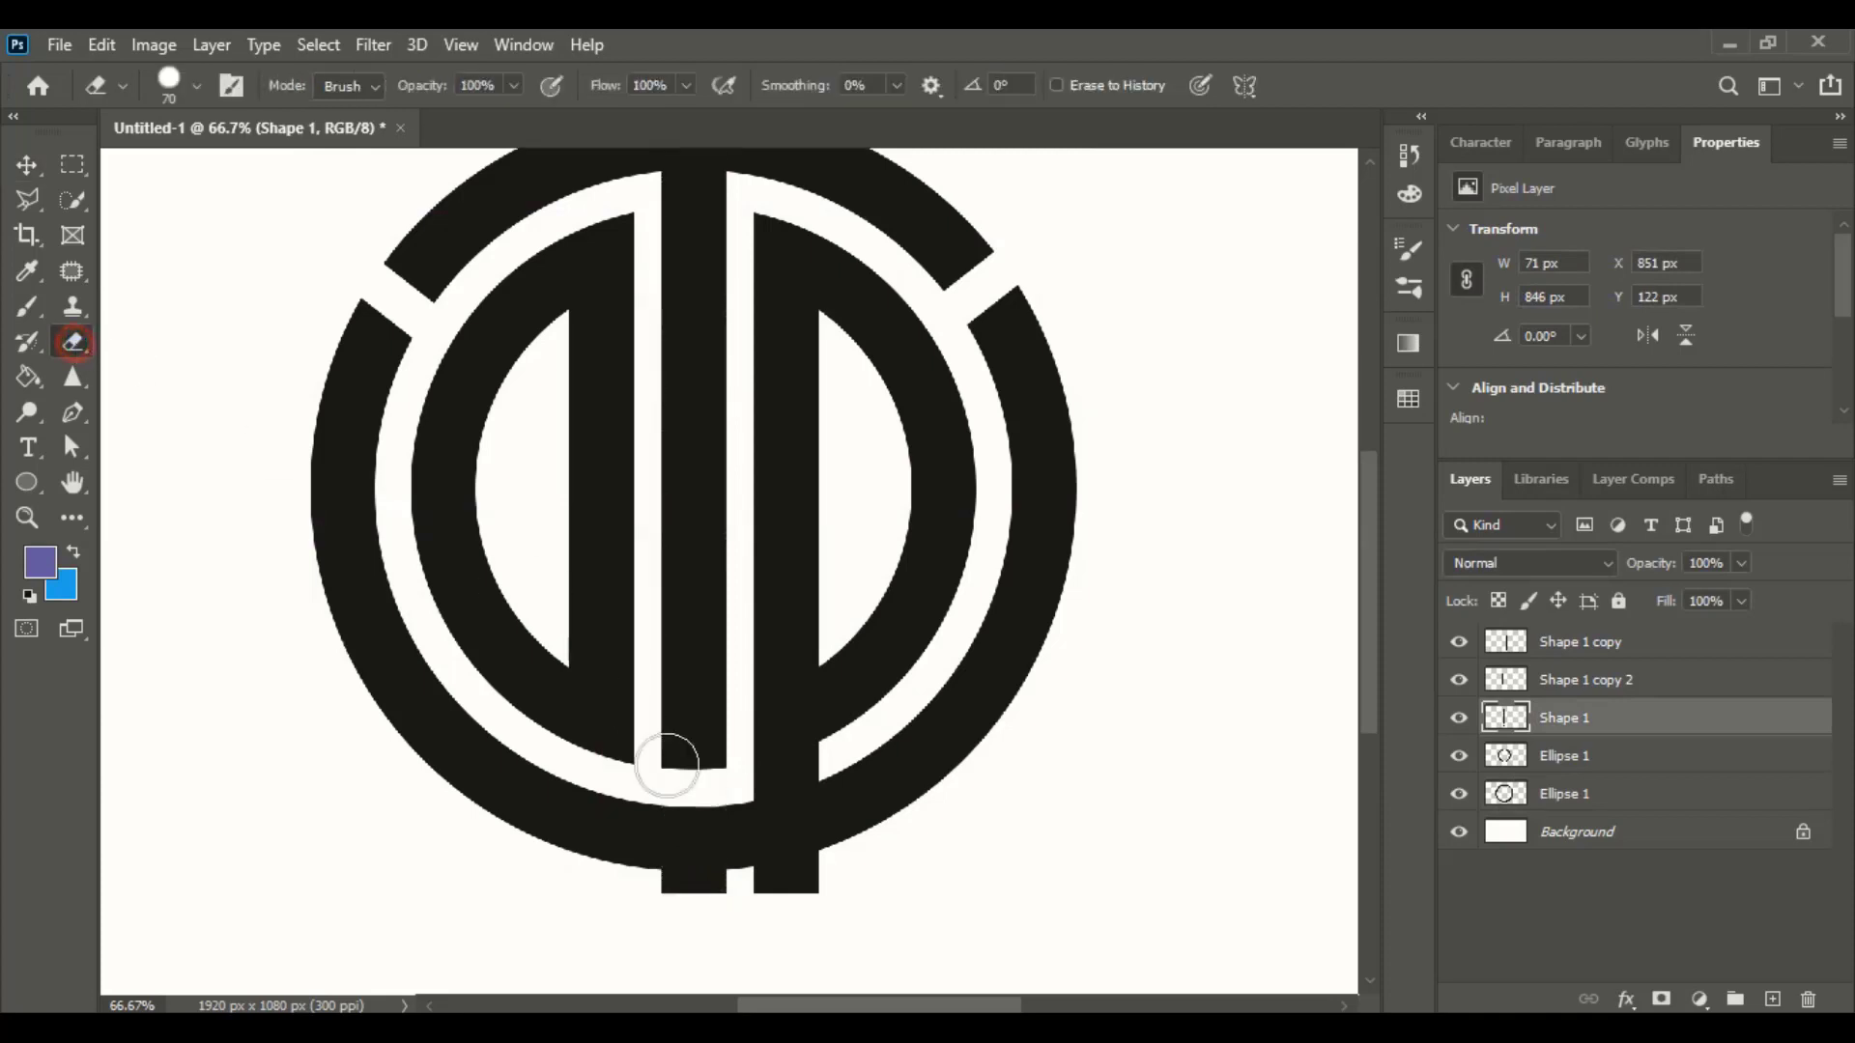
mouse_move(666, 787)
mouse_down()
mouse_move(692, 888)
mouse_move(717, 839)
mouse_move(717, 878)
mouse_move(687, 857)
mouse_move(633, 861)
mouse_up()
click(27, 166)
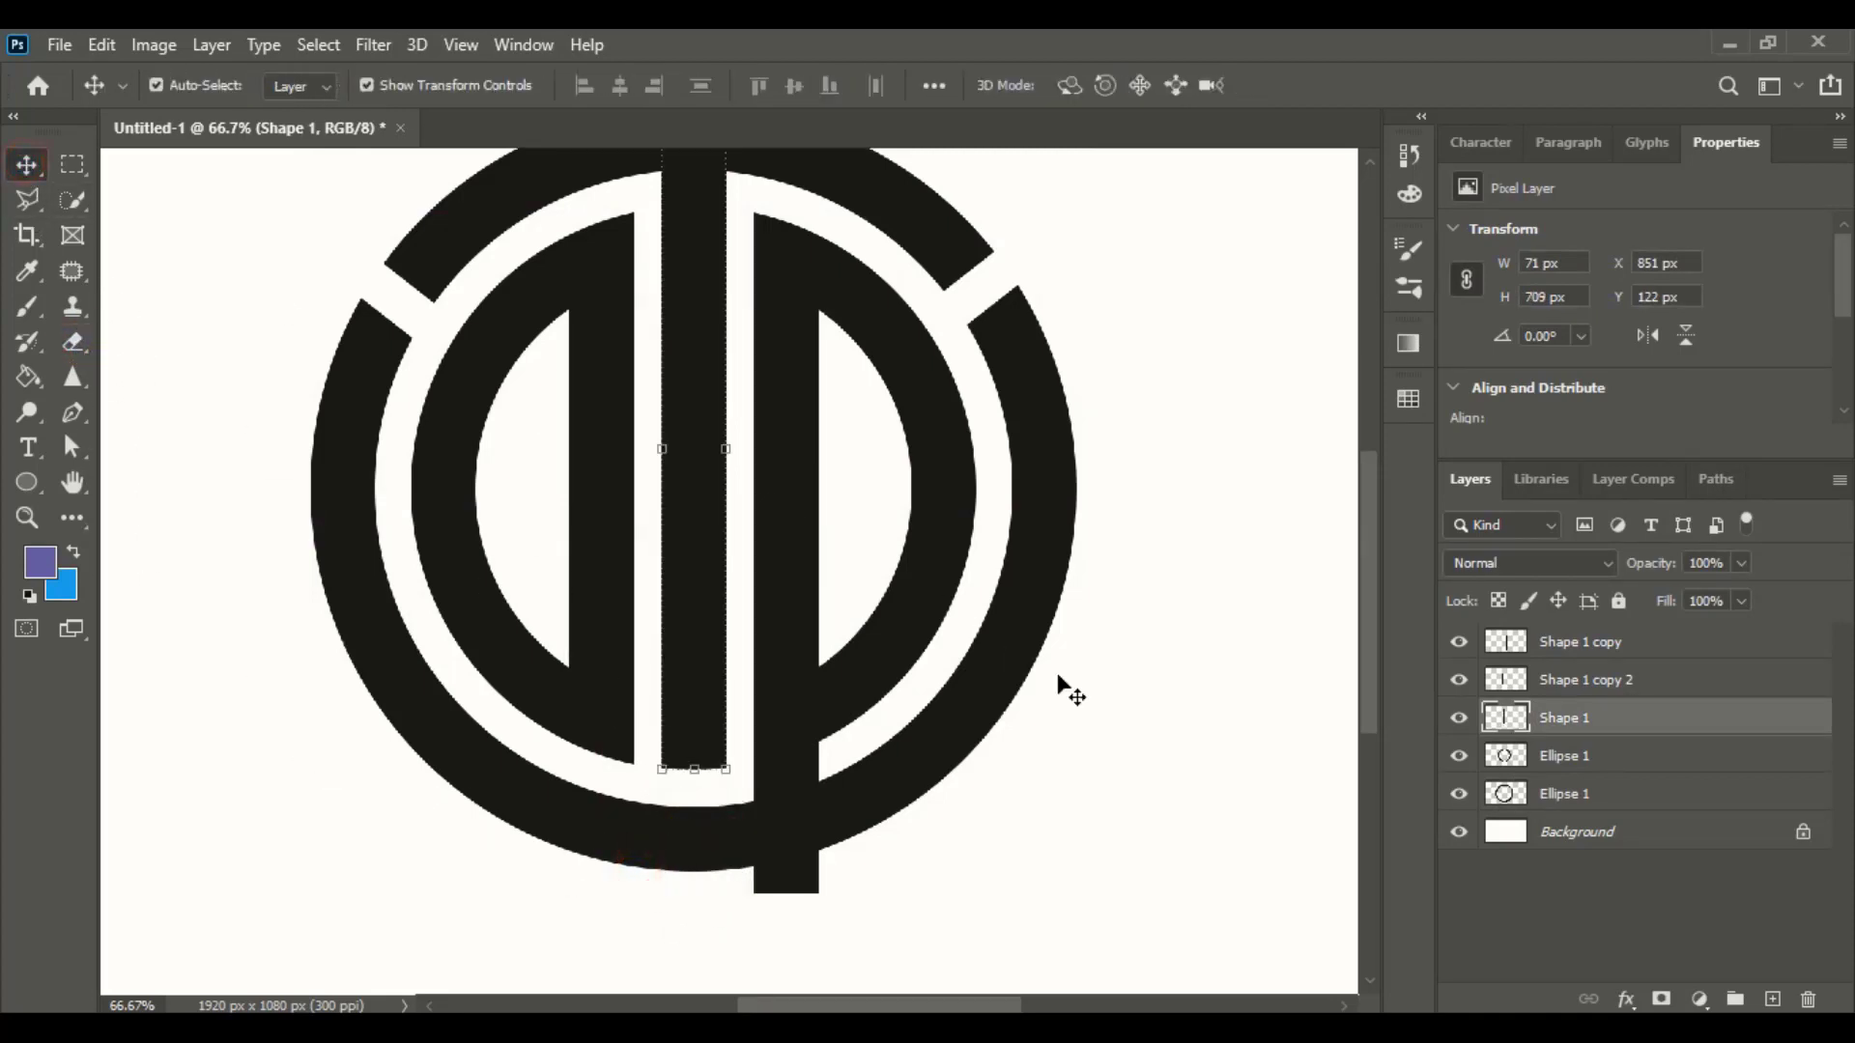
click(1118, 697)
- Shorten the left vertical bar from its upper end to 46.22% height, forming the stem of a G
click(621, 416)
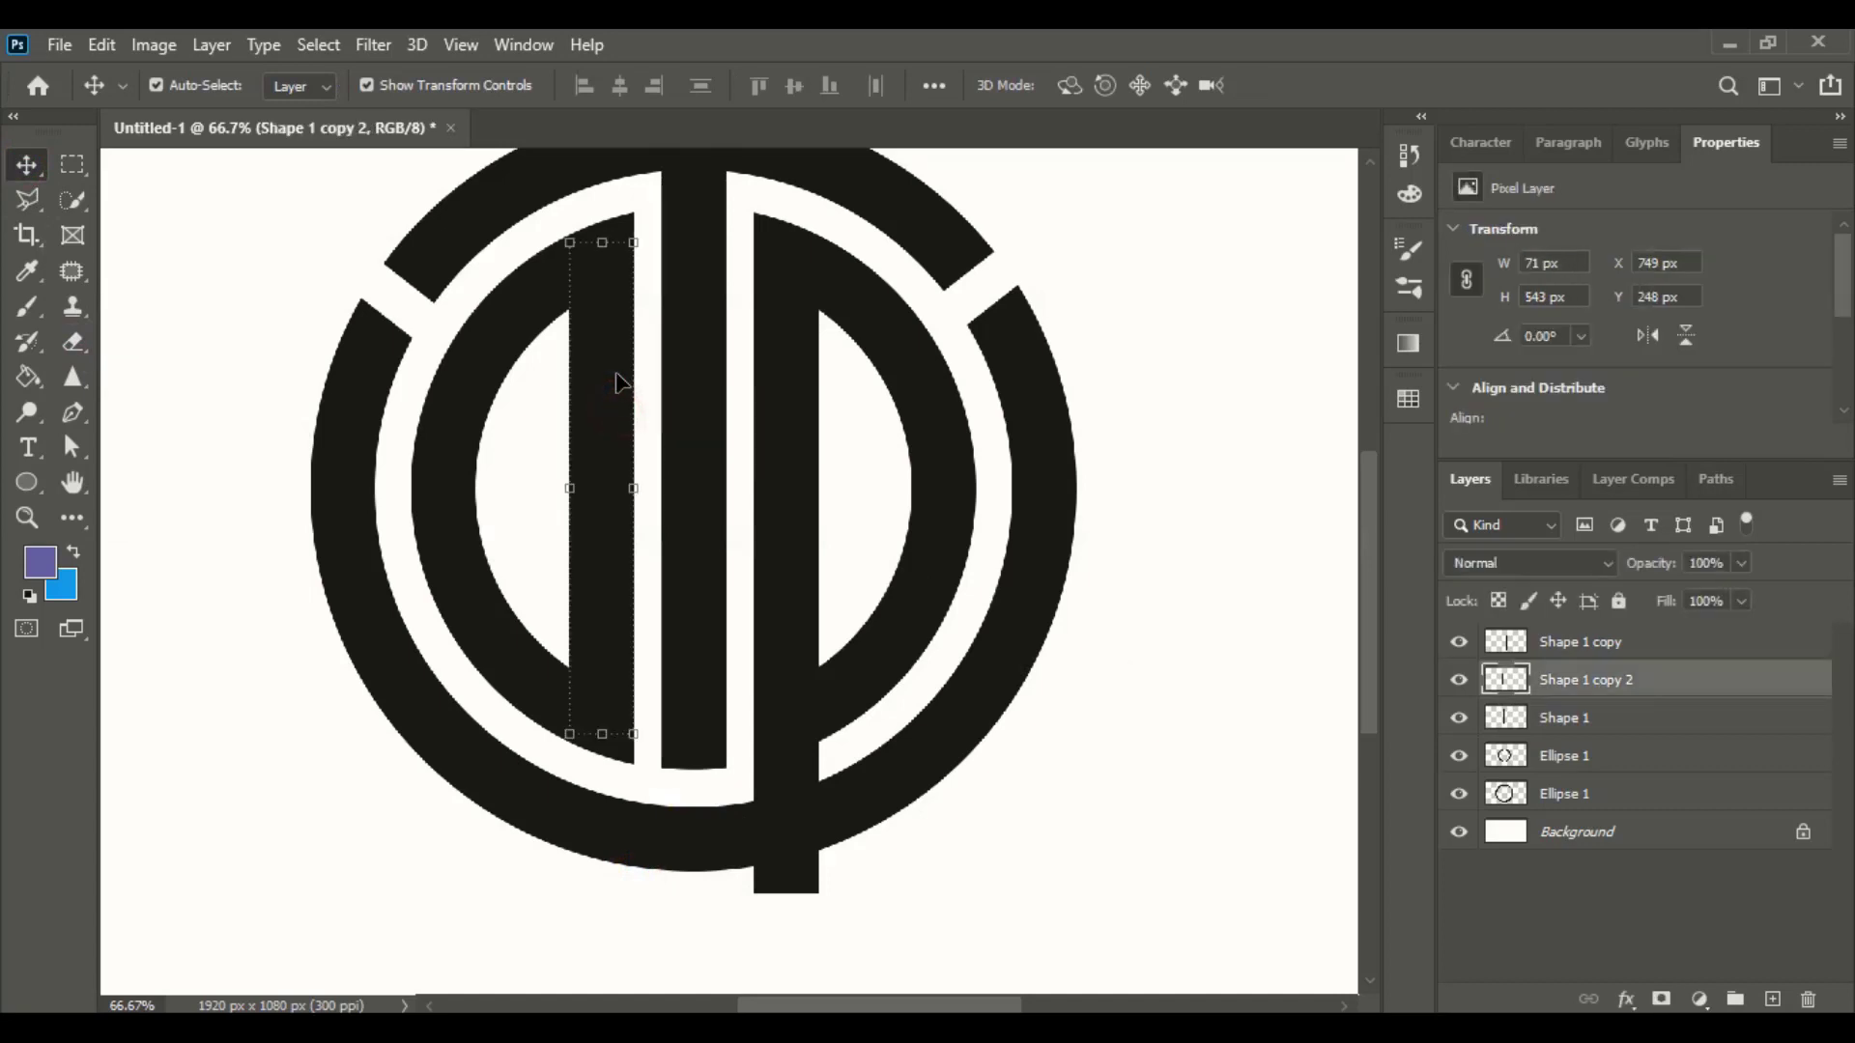
drag(605, 249, 624, 508)
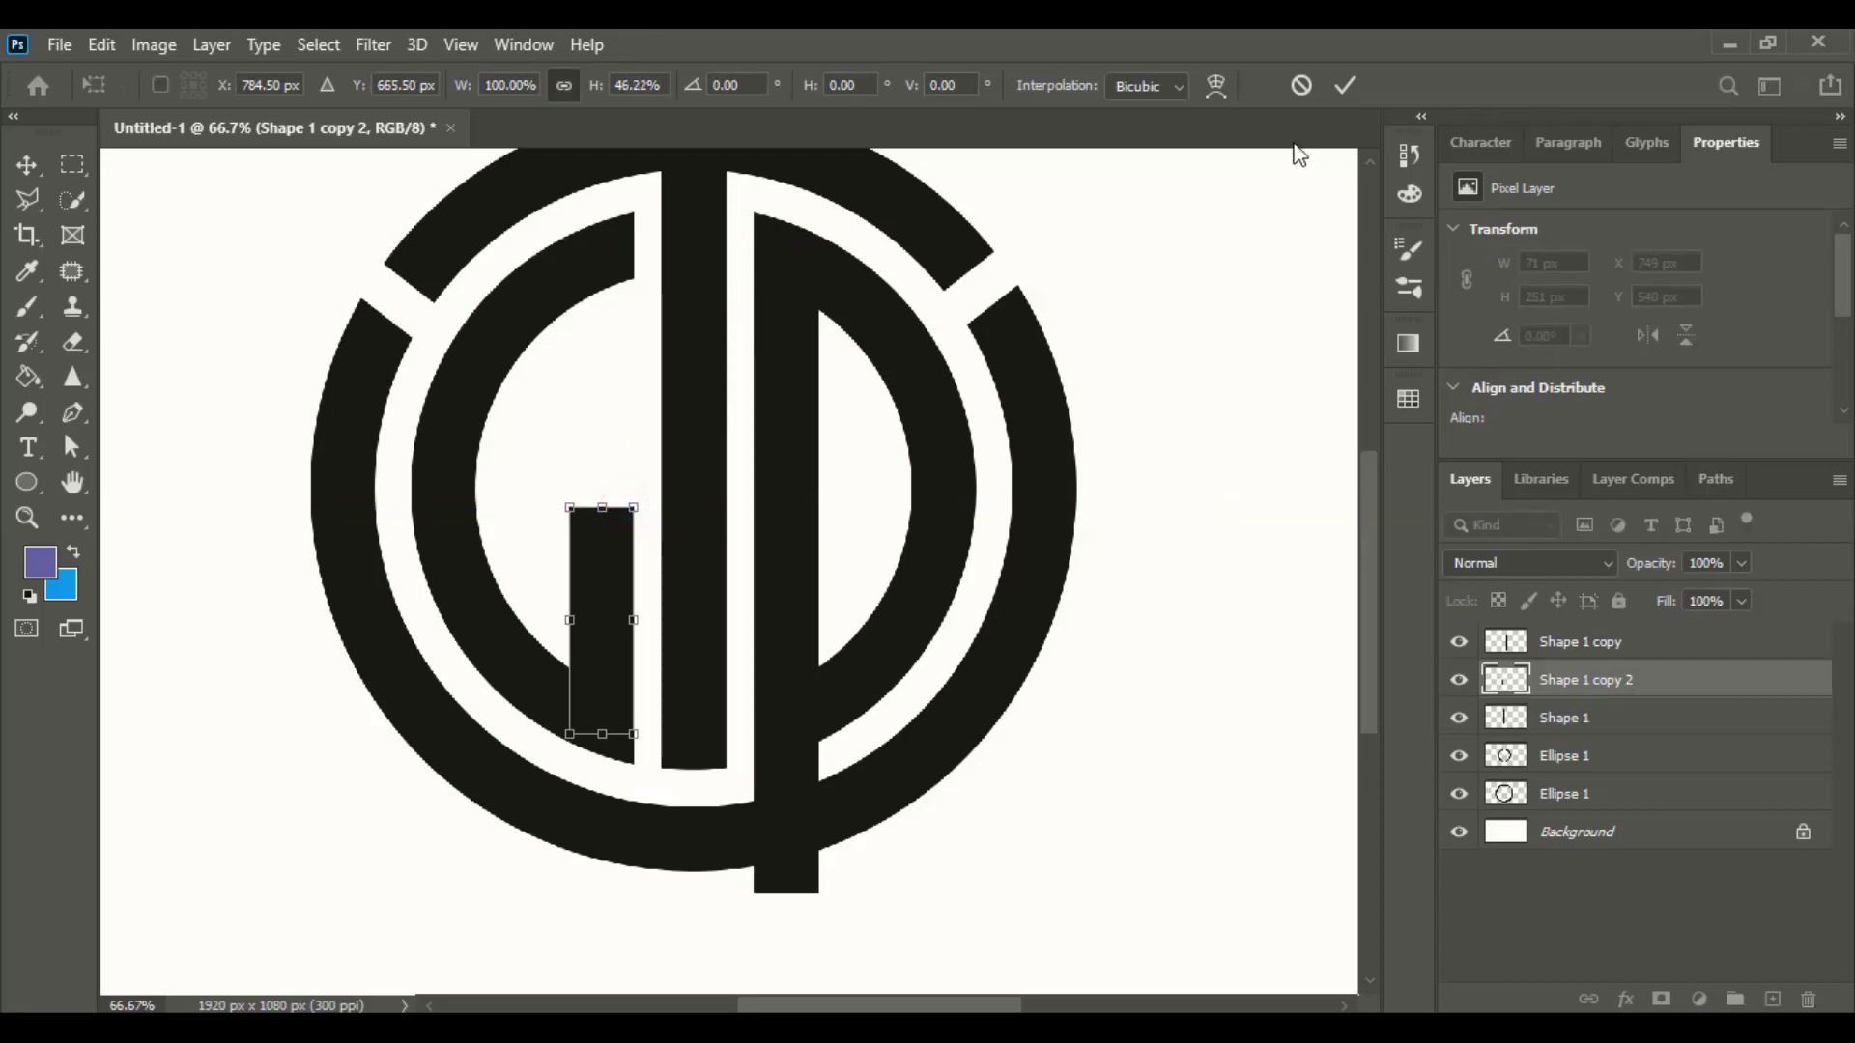
click(1344, 85)
click(1211, 514)
- Duplicate the outer ring in place and enlarge the copy to 119.86% around its centre
scroll(1126, 774, up, 1)
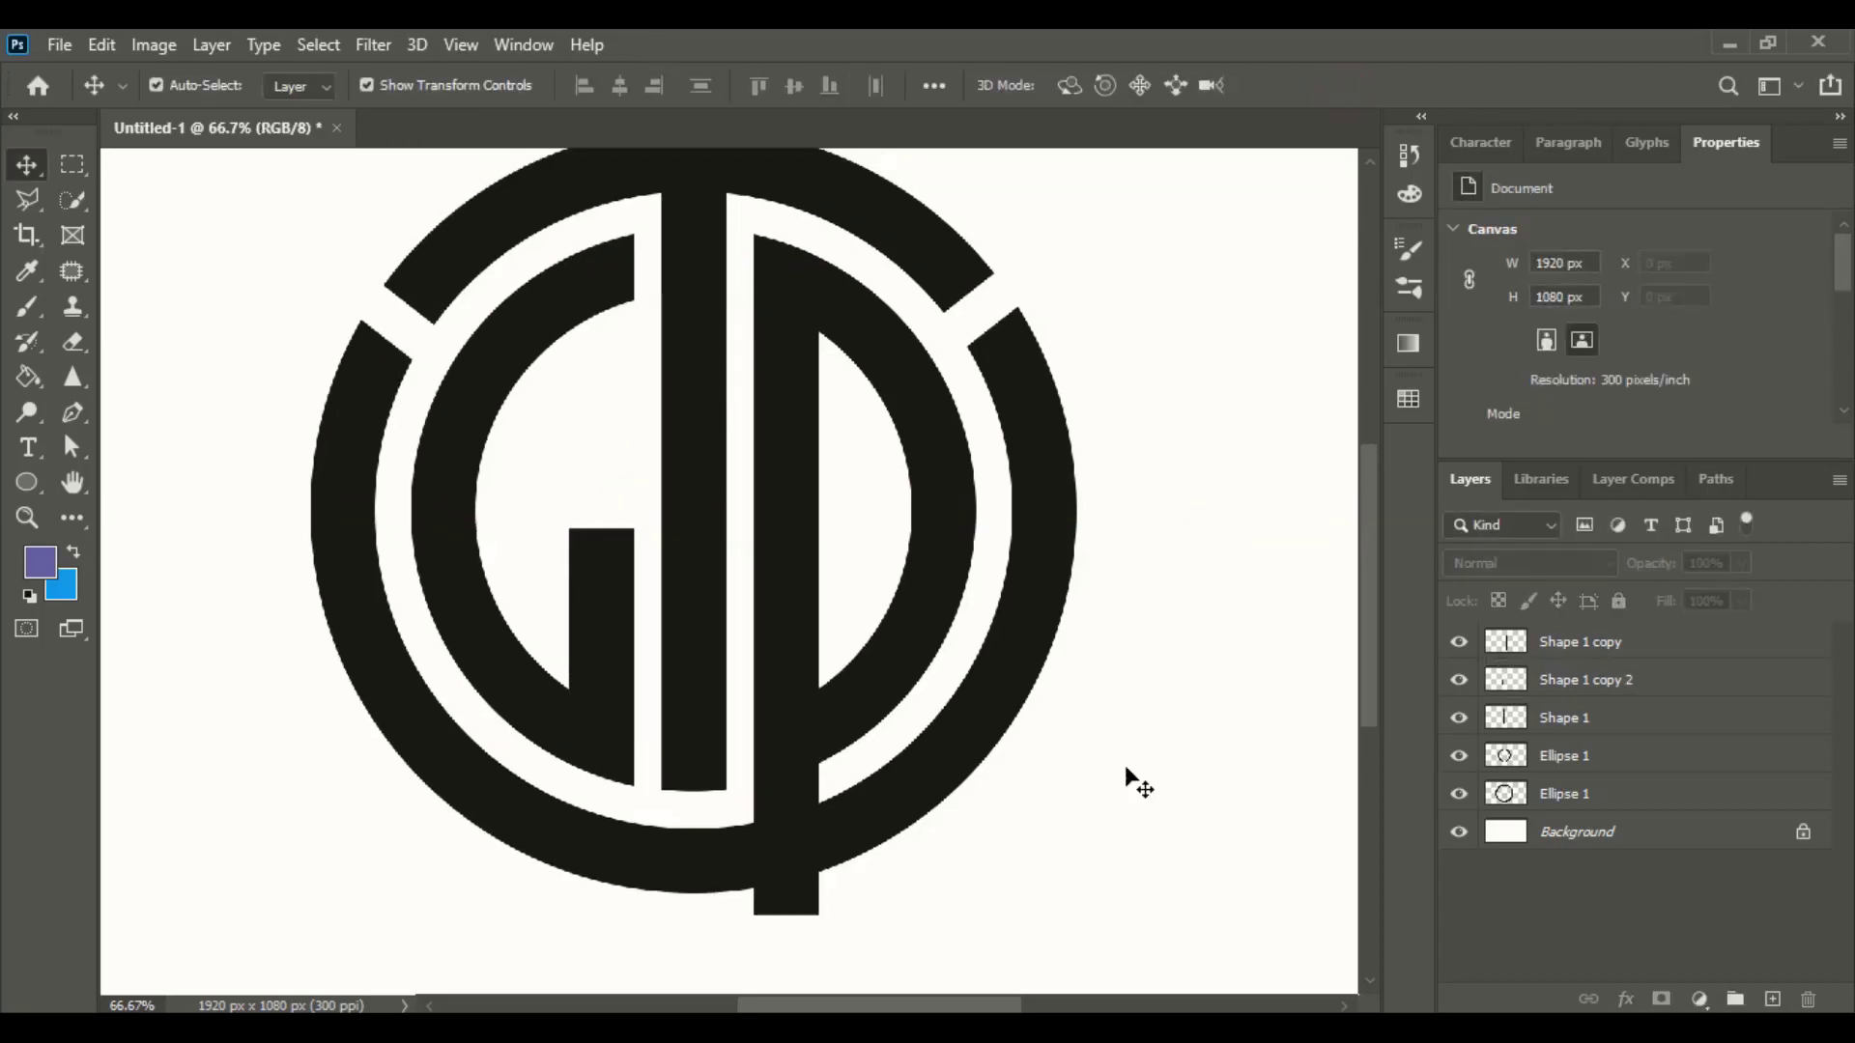
click(971, 736)
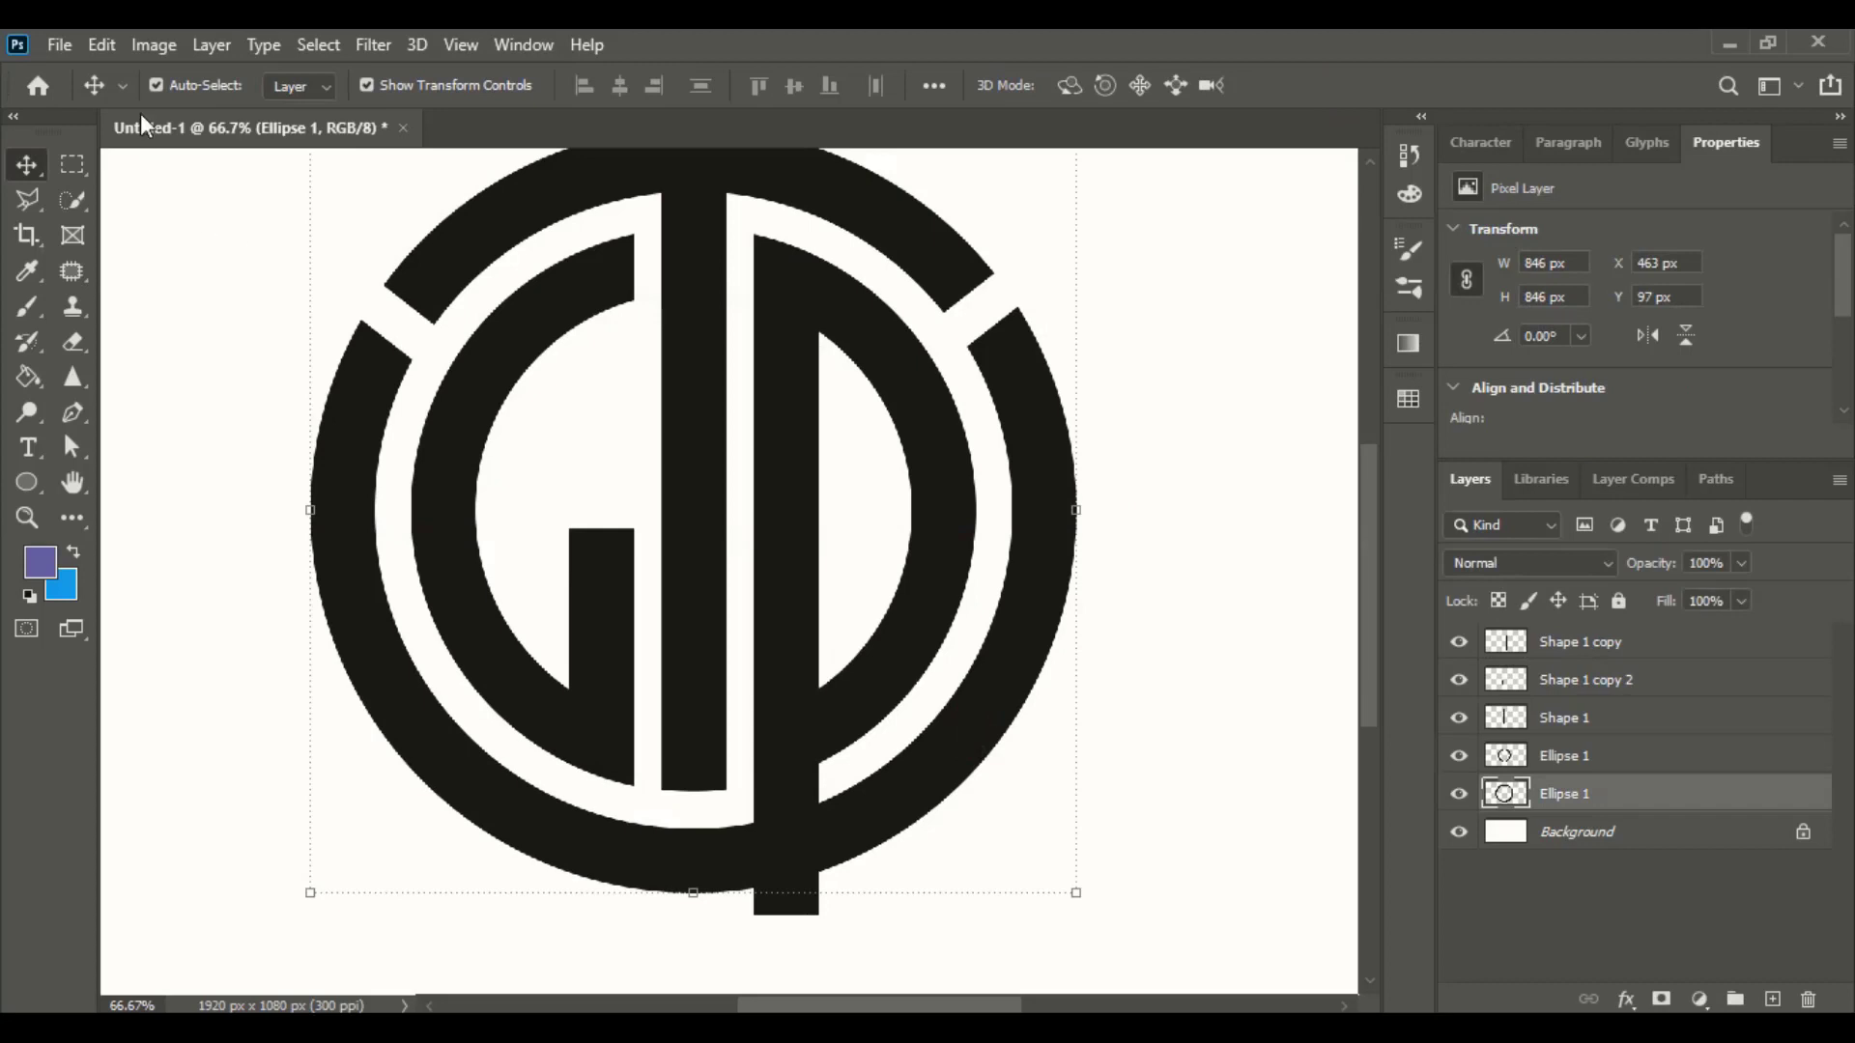
click(102, 44)
click(193, 228)
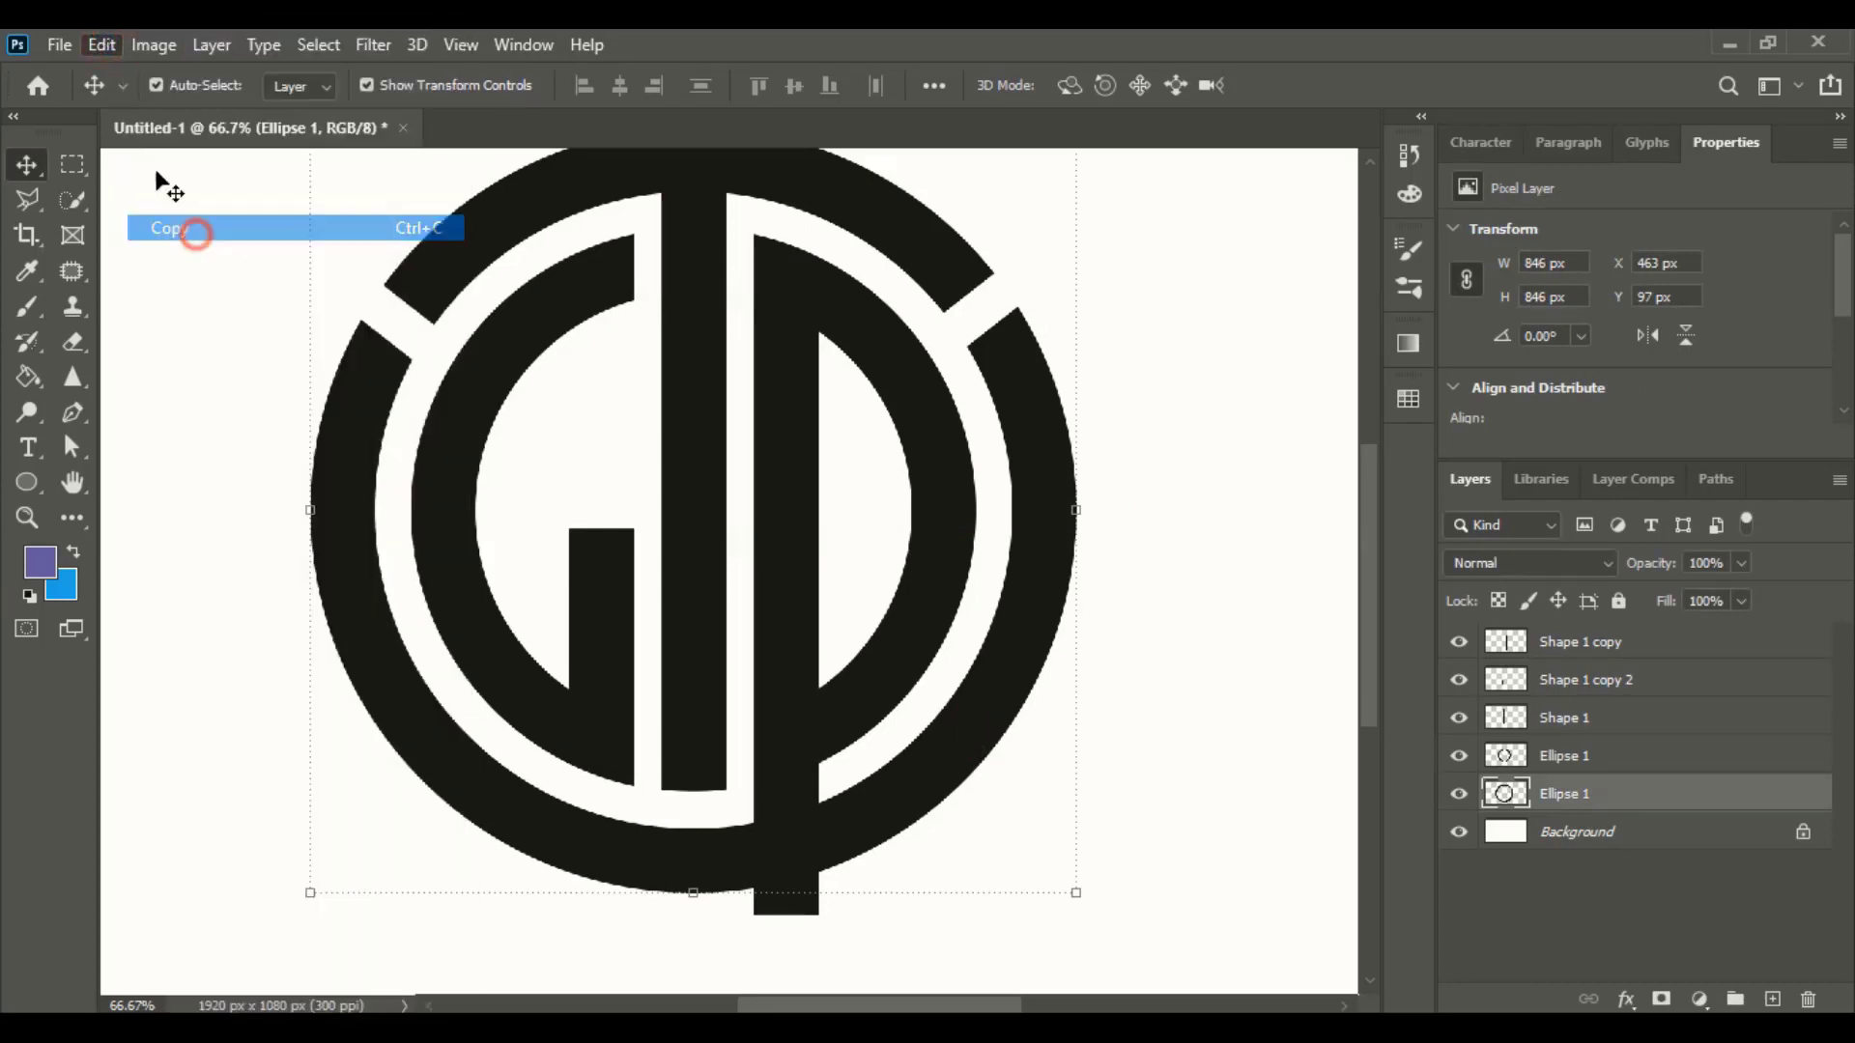
click(102, 44)
mouse_move(377, 307)
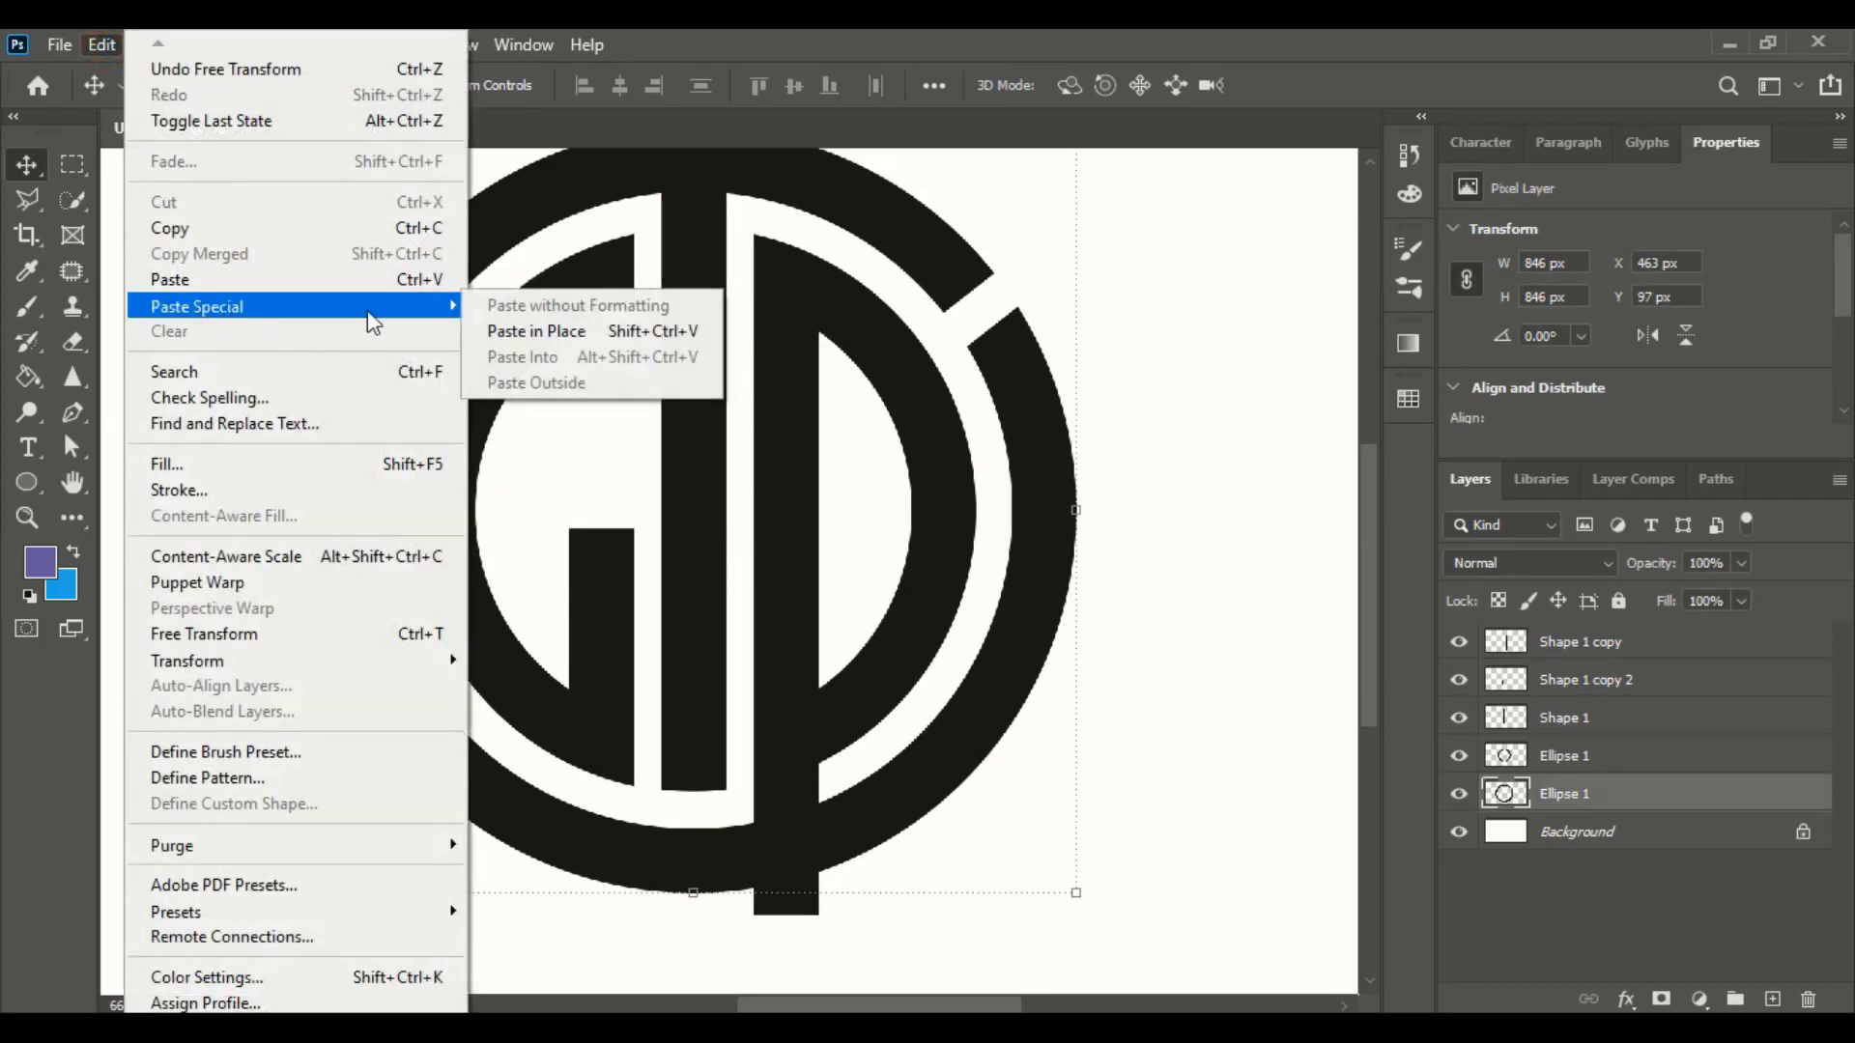
click(539, 331)
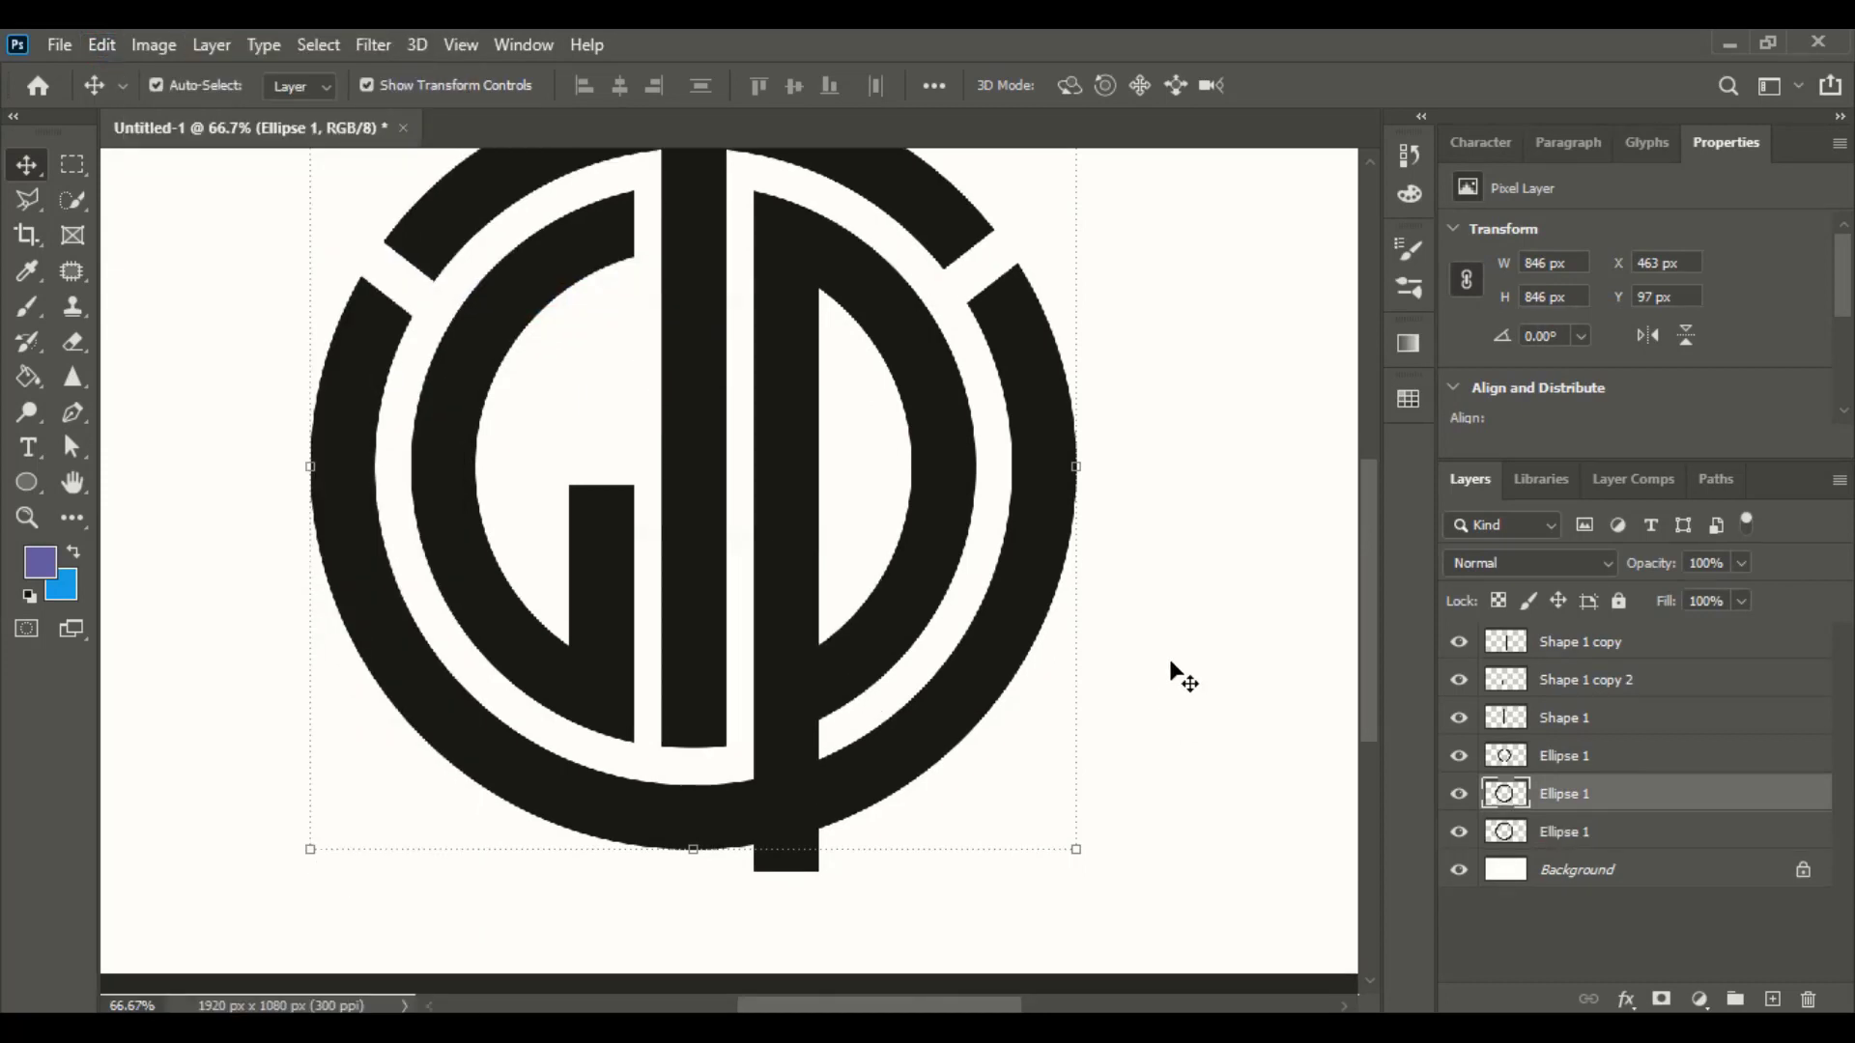
drag(695, 855, 713, 933)
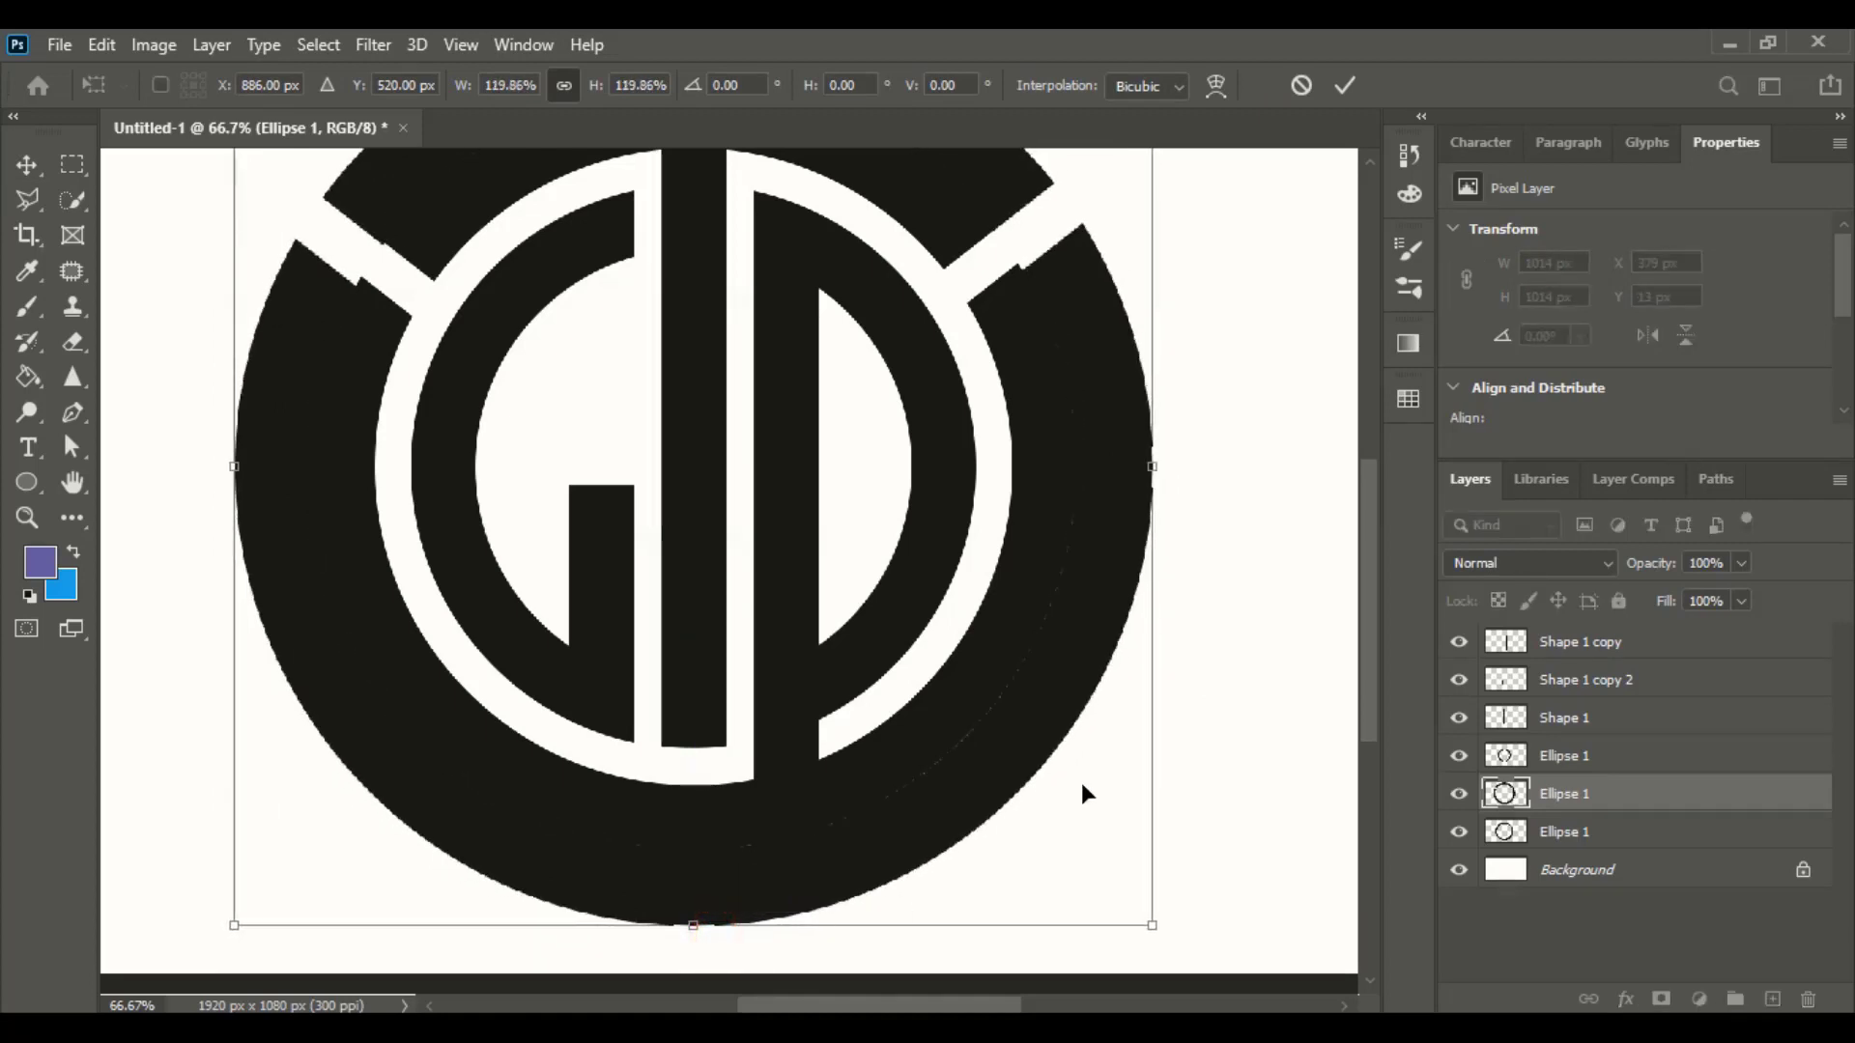
click(1342, 86)
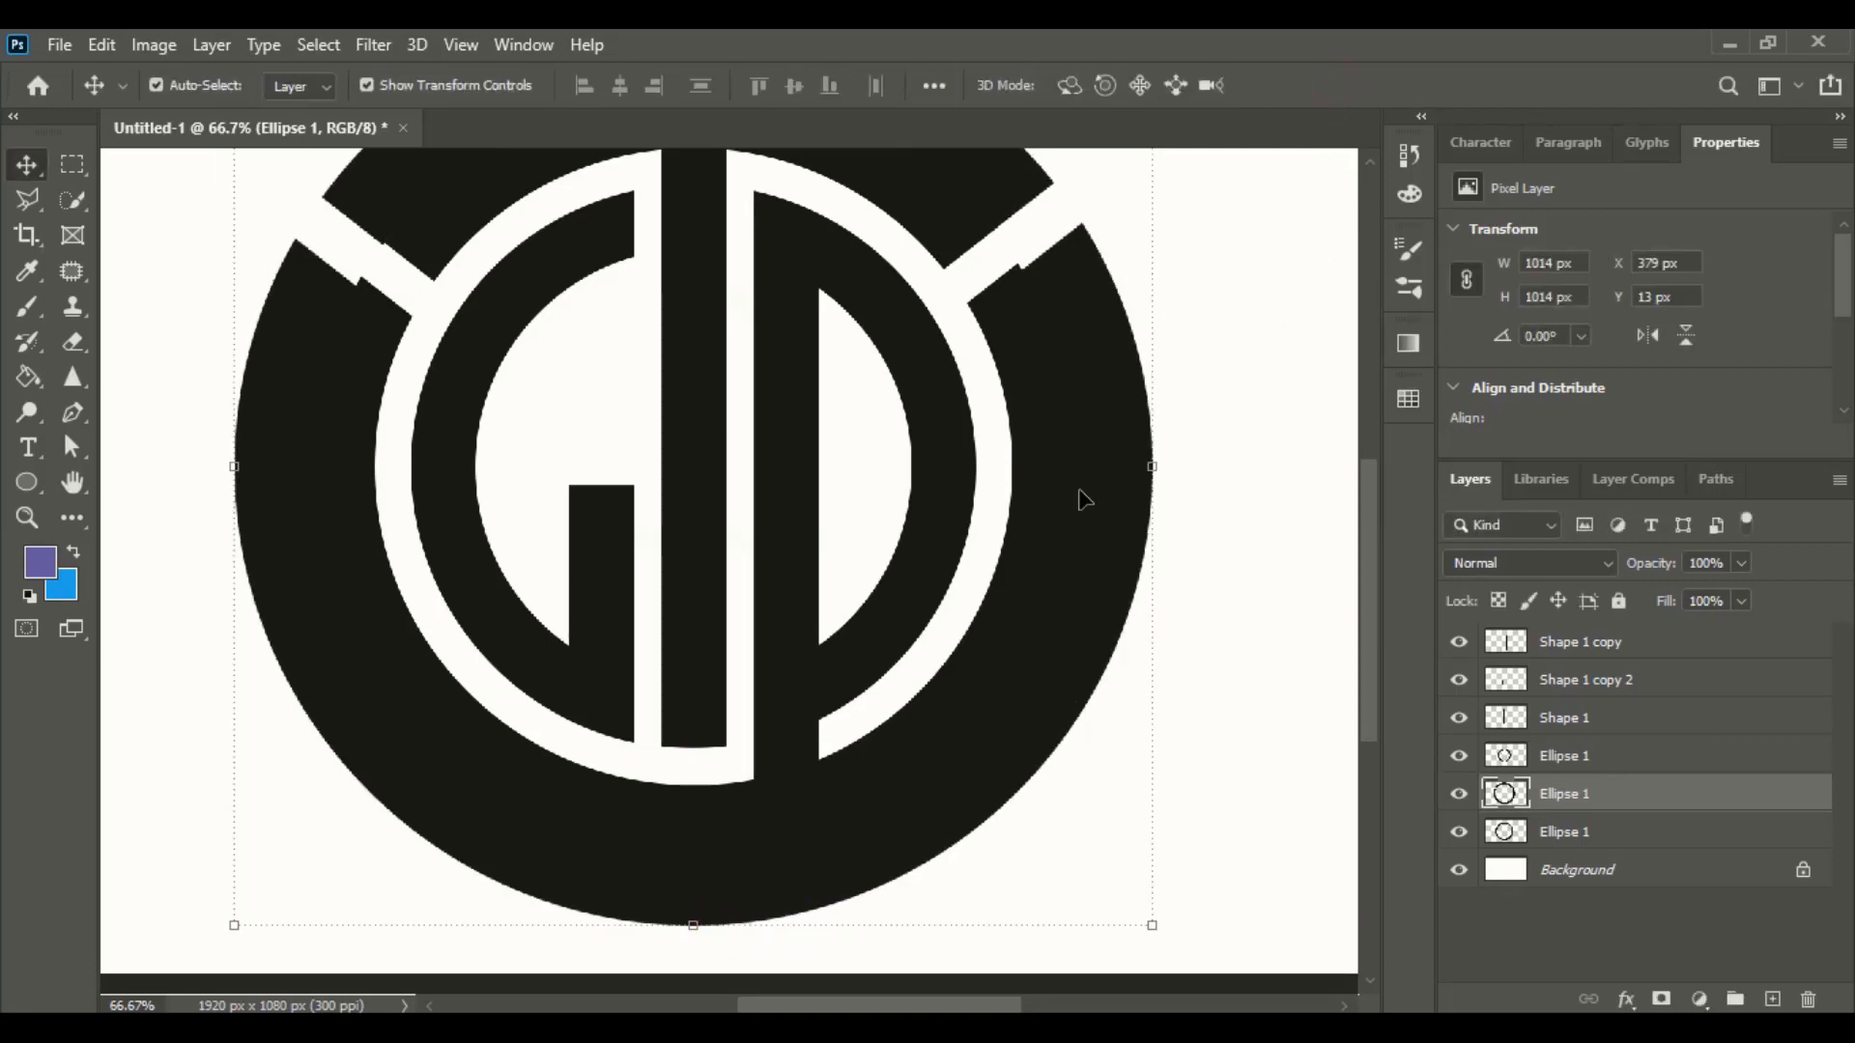
- Quick-select the enlarged ring copy, cut that area out of the right vertical bar's lower end, and clear the selection
click(69, 195)
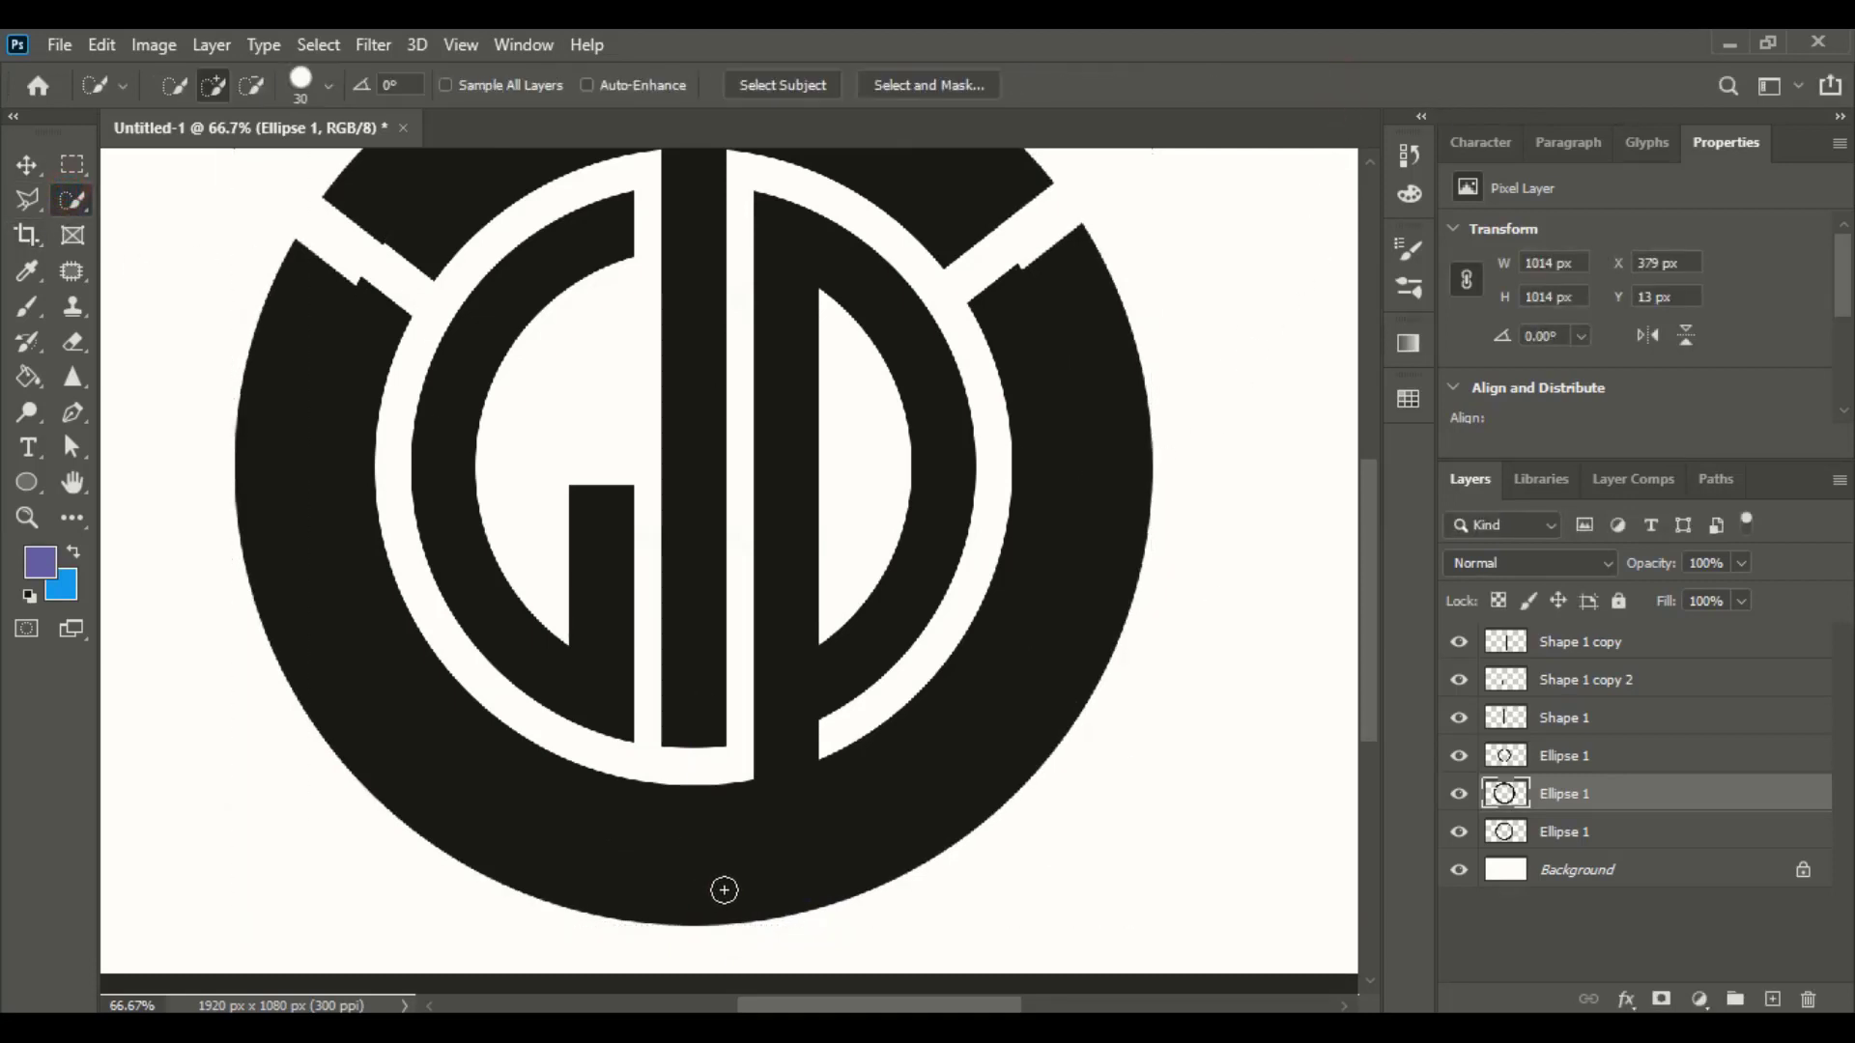
click(724, 890)
mouse_move(770, 890)
mouse_down()
mouse_move(591, 894)
mouse_move(715, 878)
mouse_up()
mouse_move(964, 803)
mouse_down()
mouse_move(791, 852)
mouse_move(704, 840)
mouse_up()
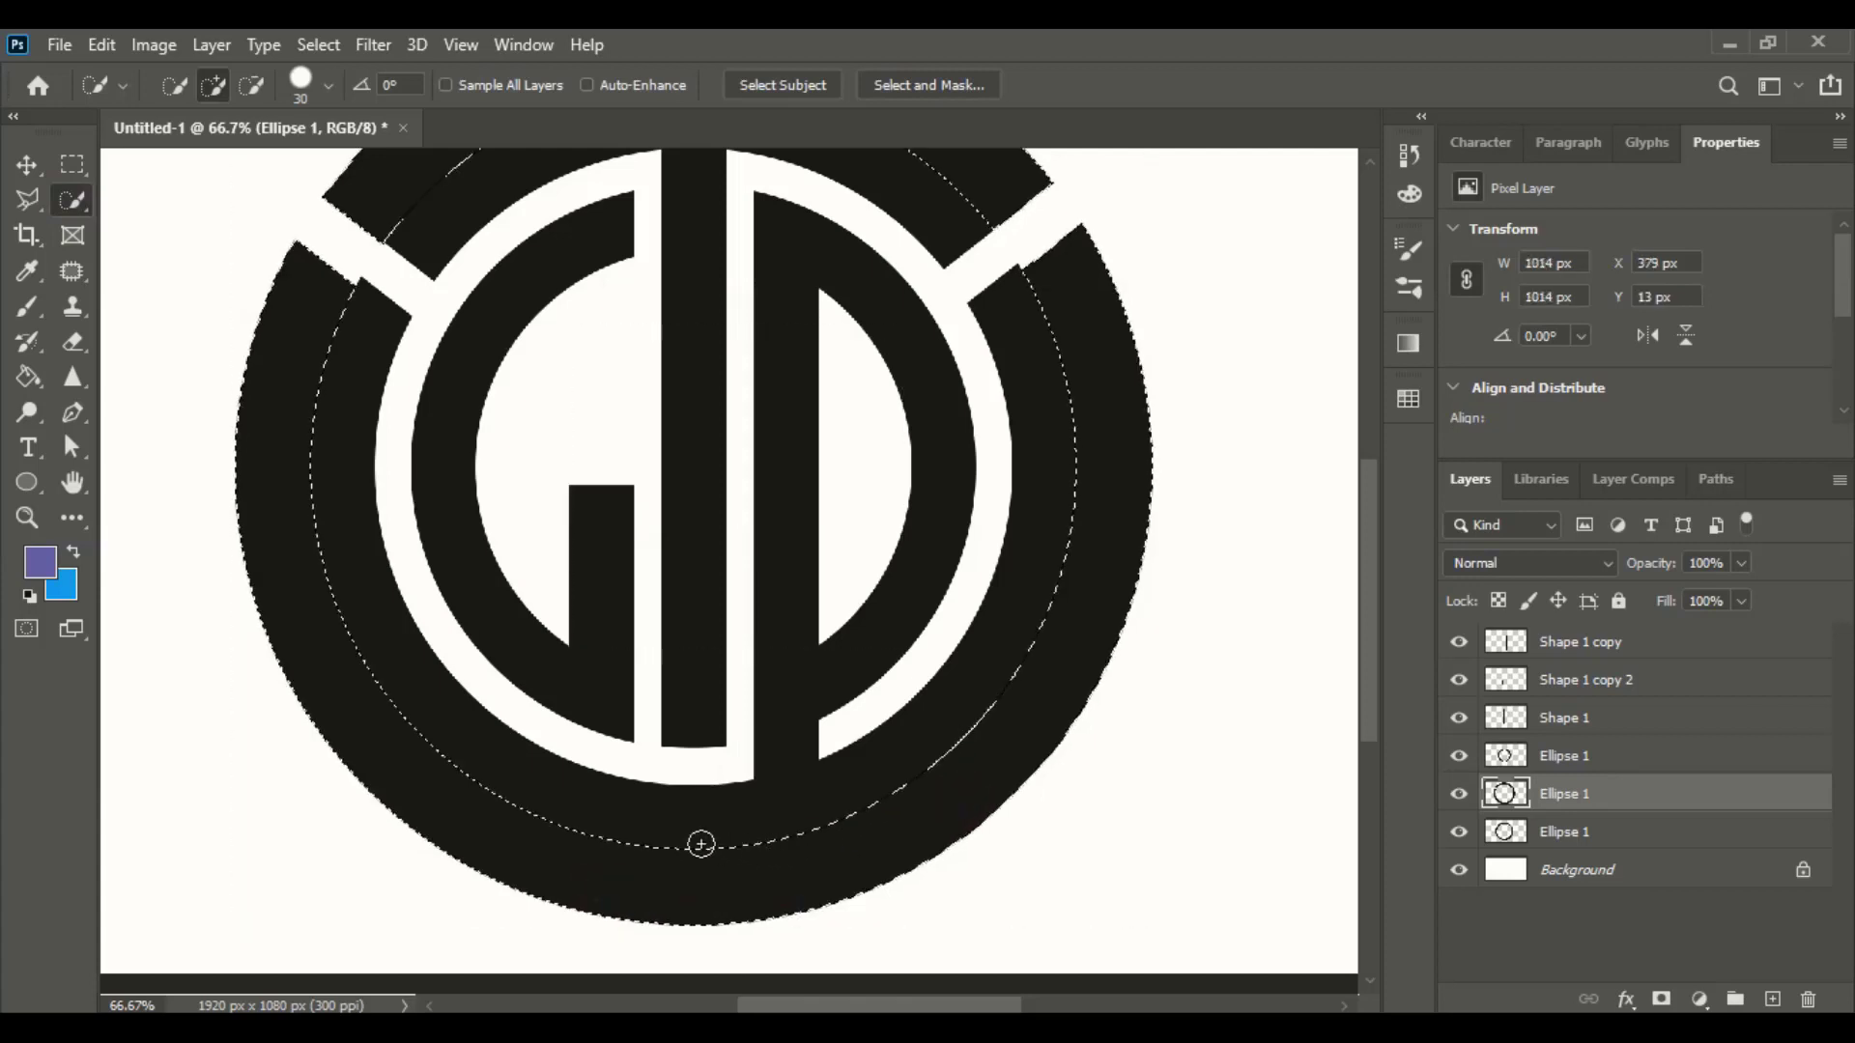
click(26, 166)
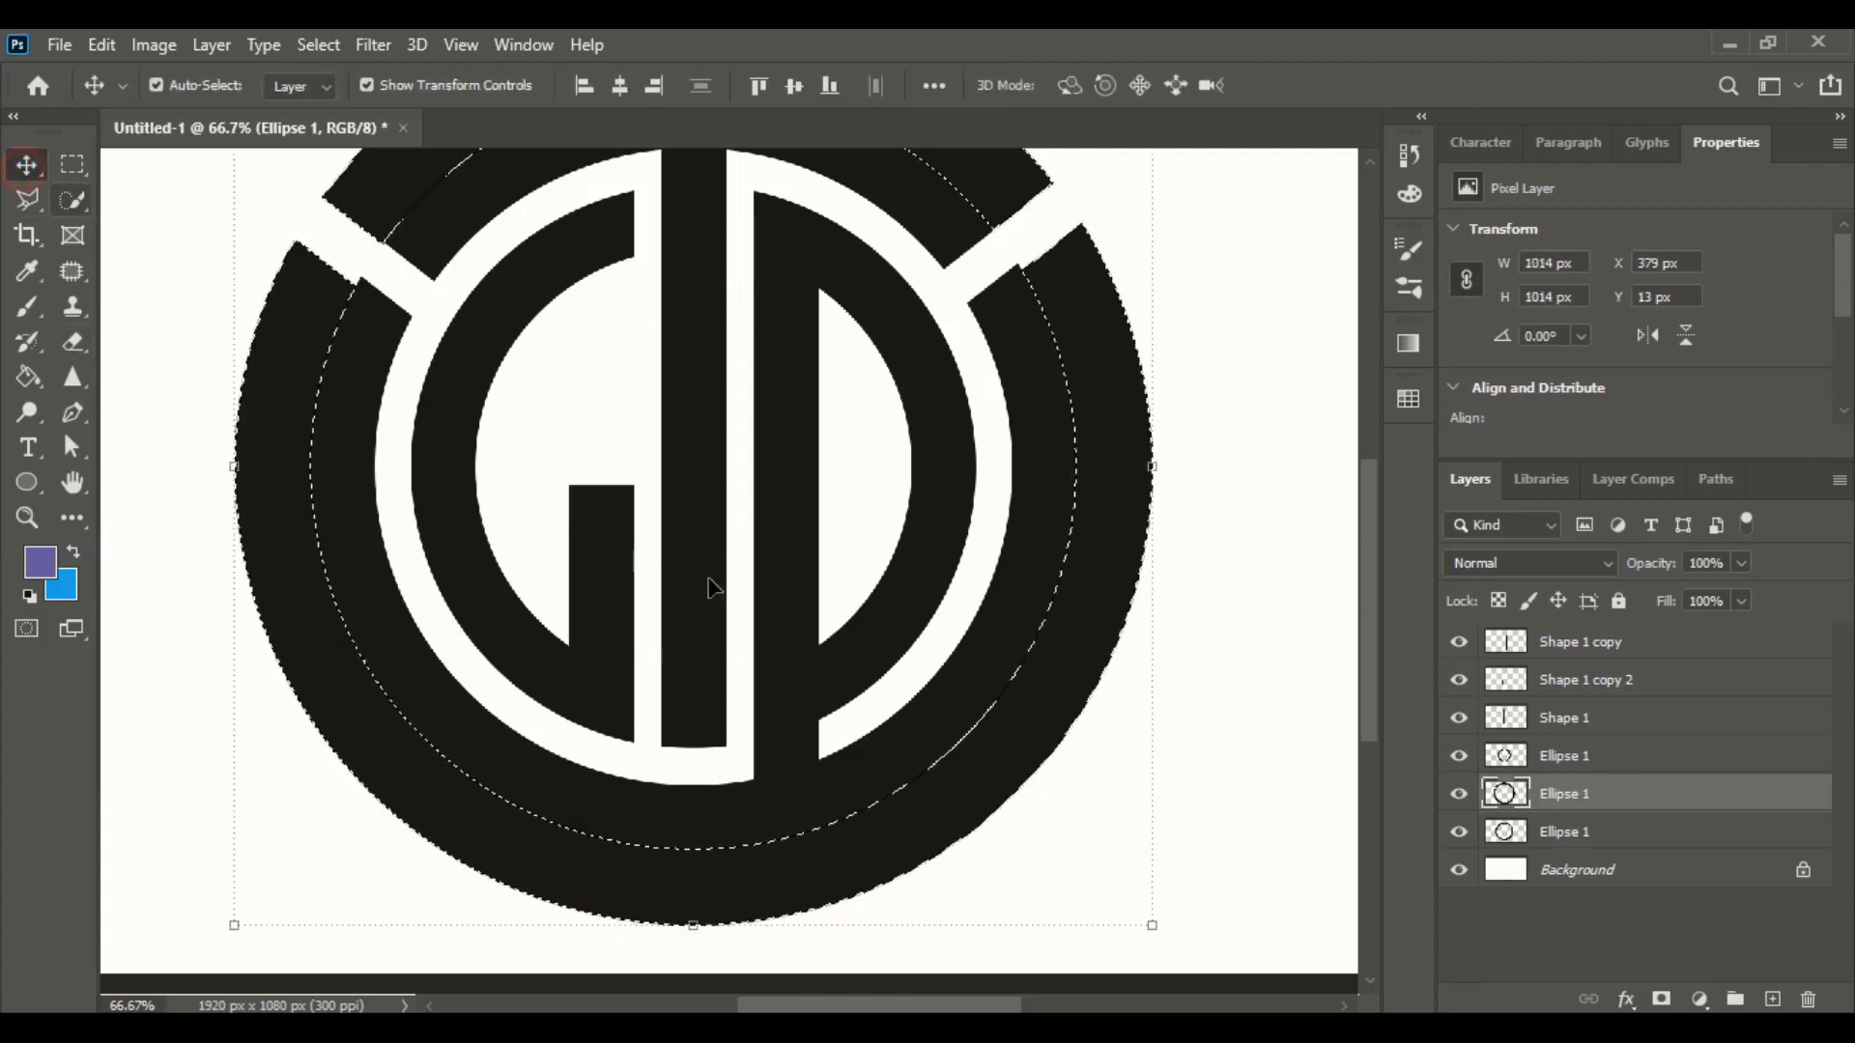
click(788, 576)
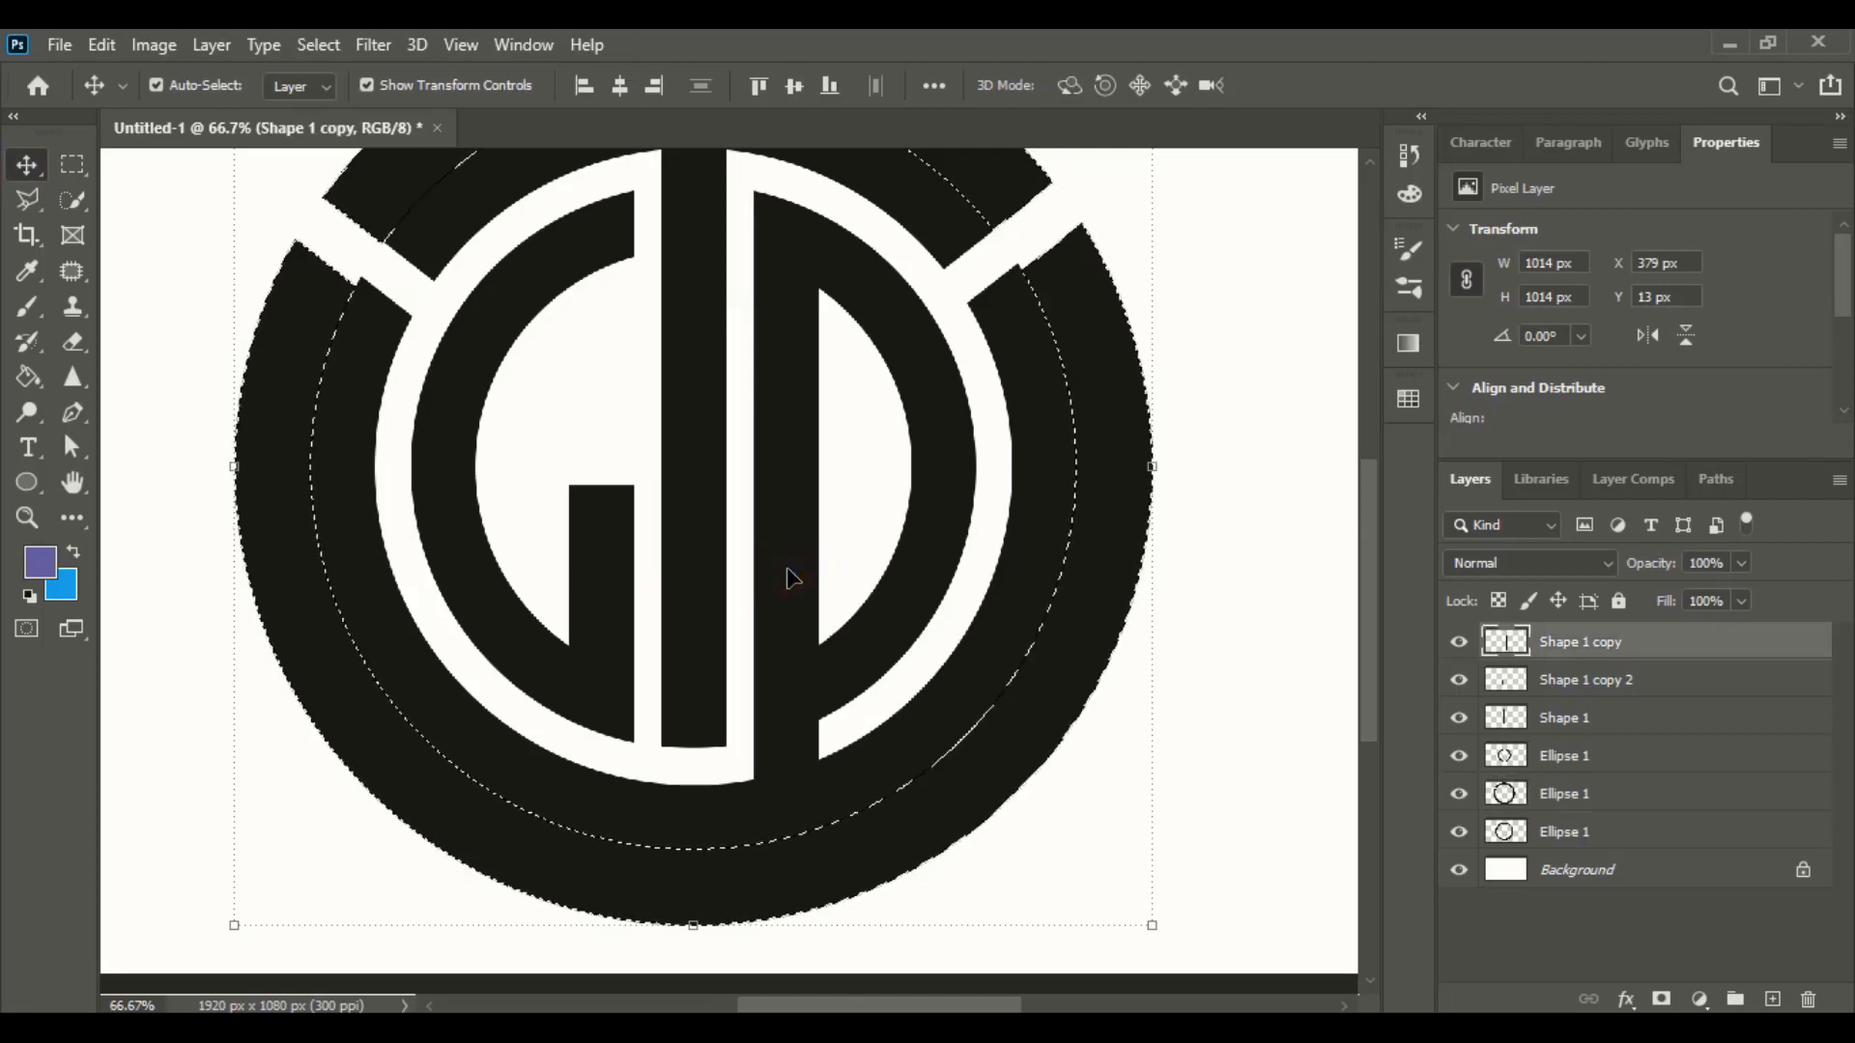
key(ctrl)
key(ctrl+d)
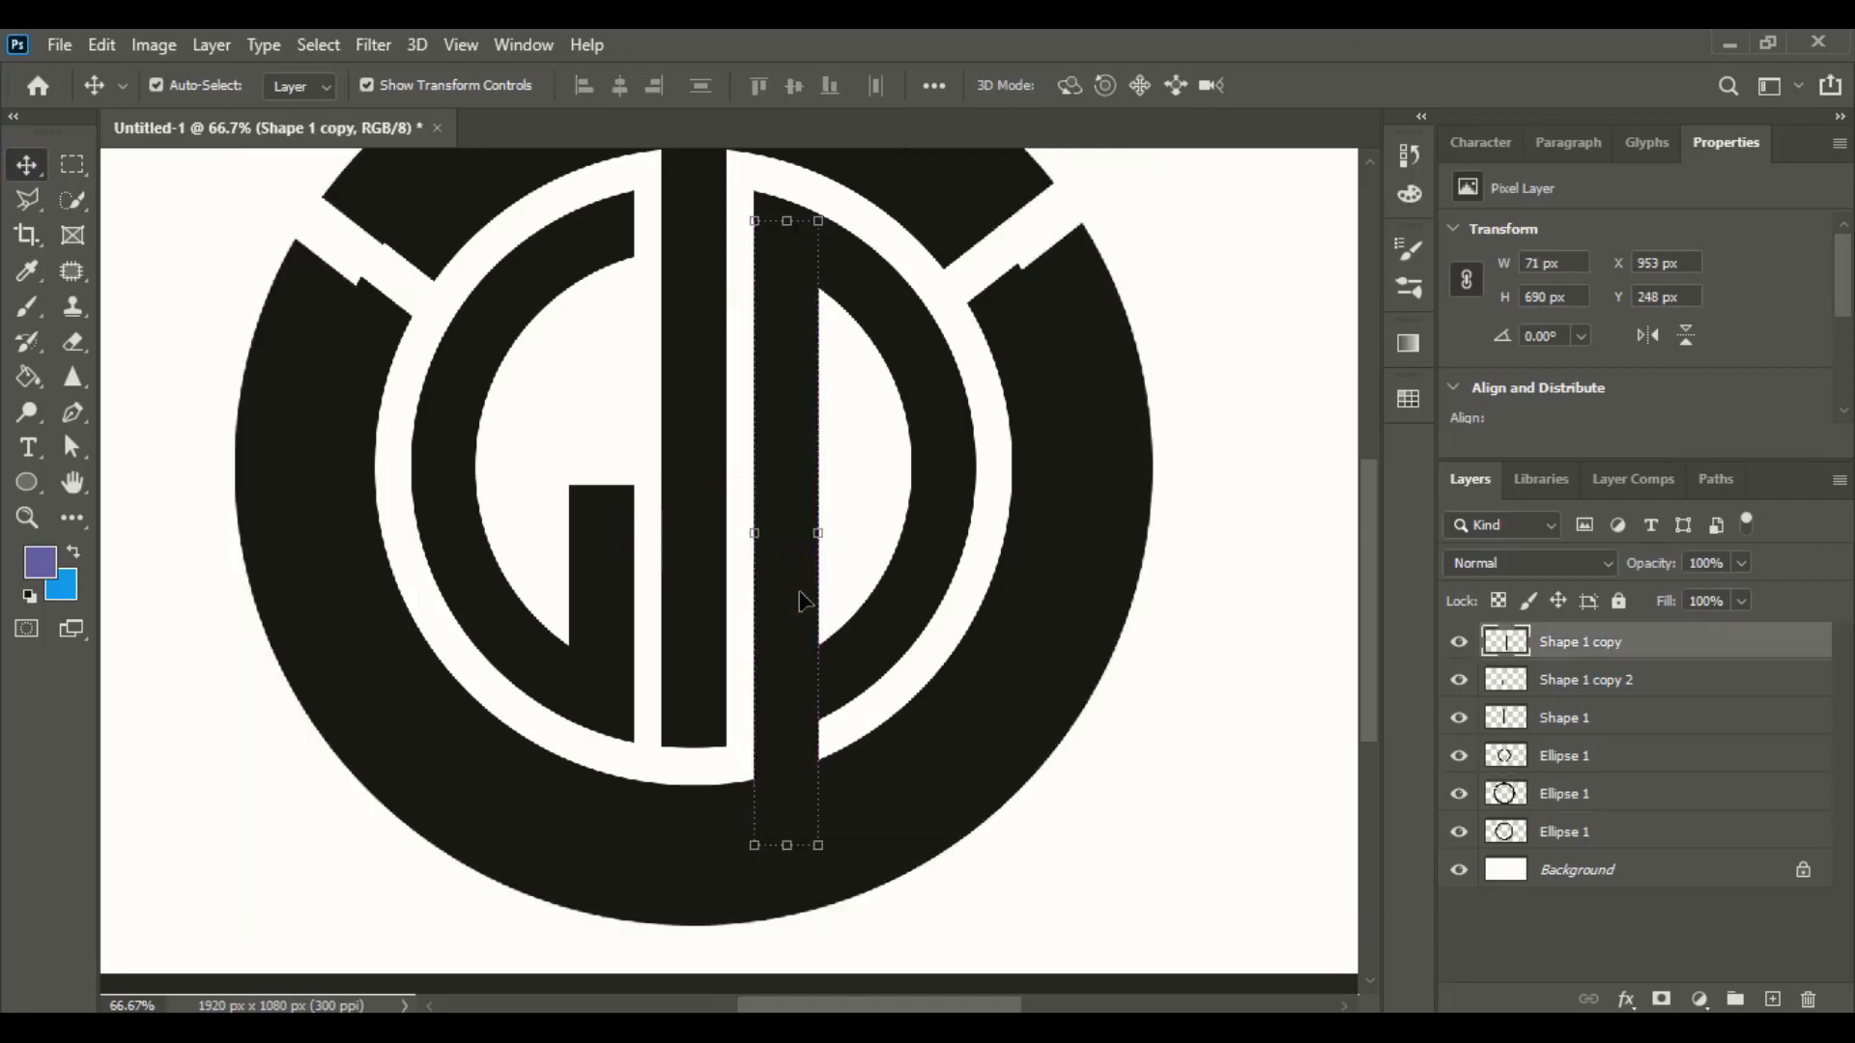
- Move the enlarged ring copy off the logo, delete it, and clear the layer selection
click(1111, 828)
drag(1018, 801, 654, 872)
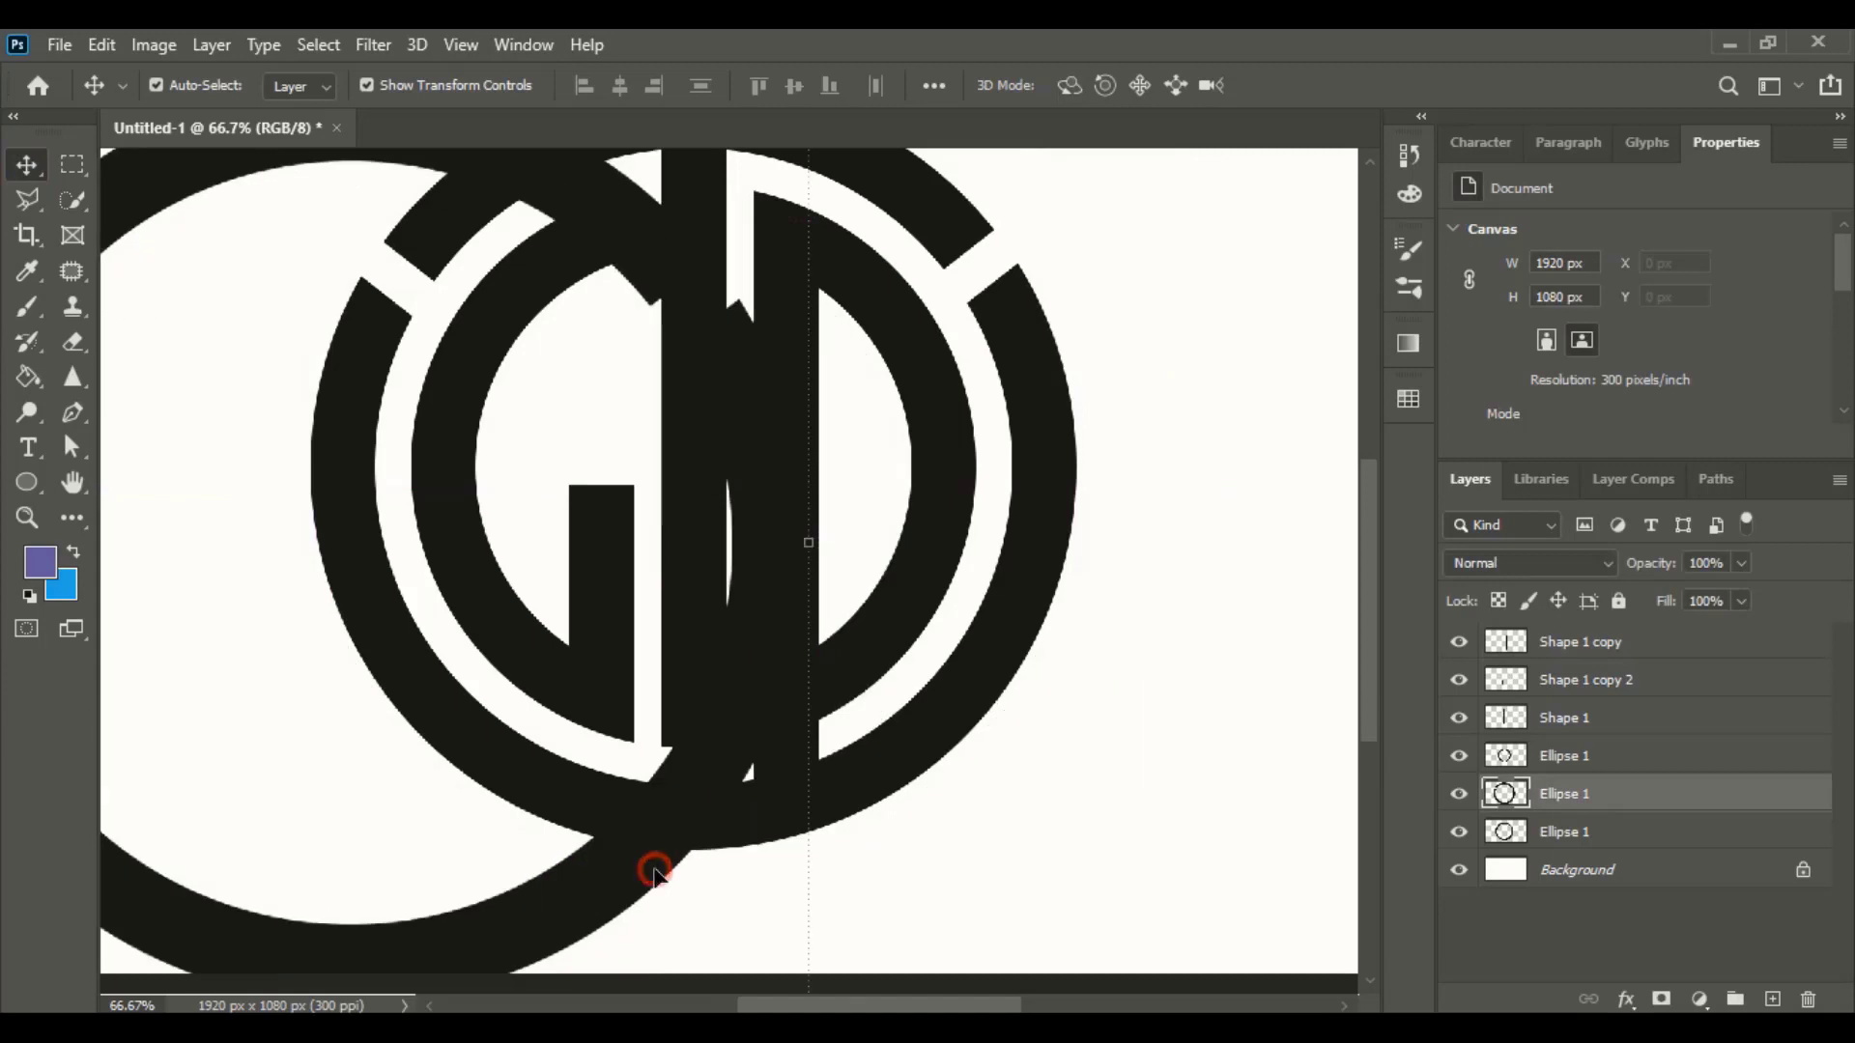
key(Delete)
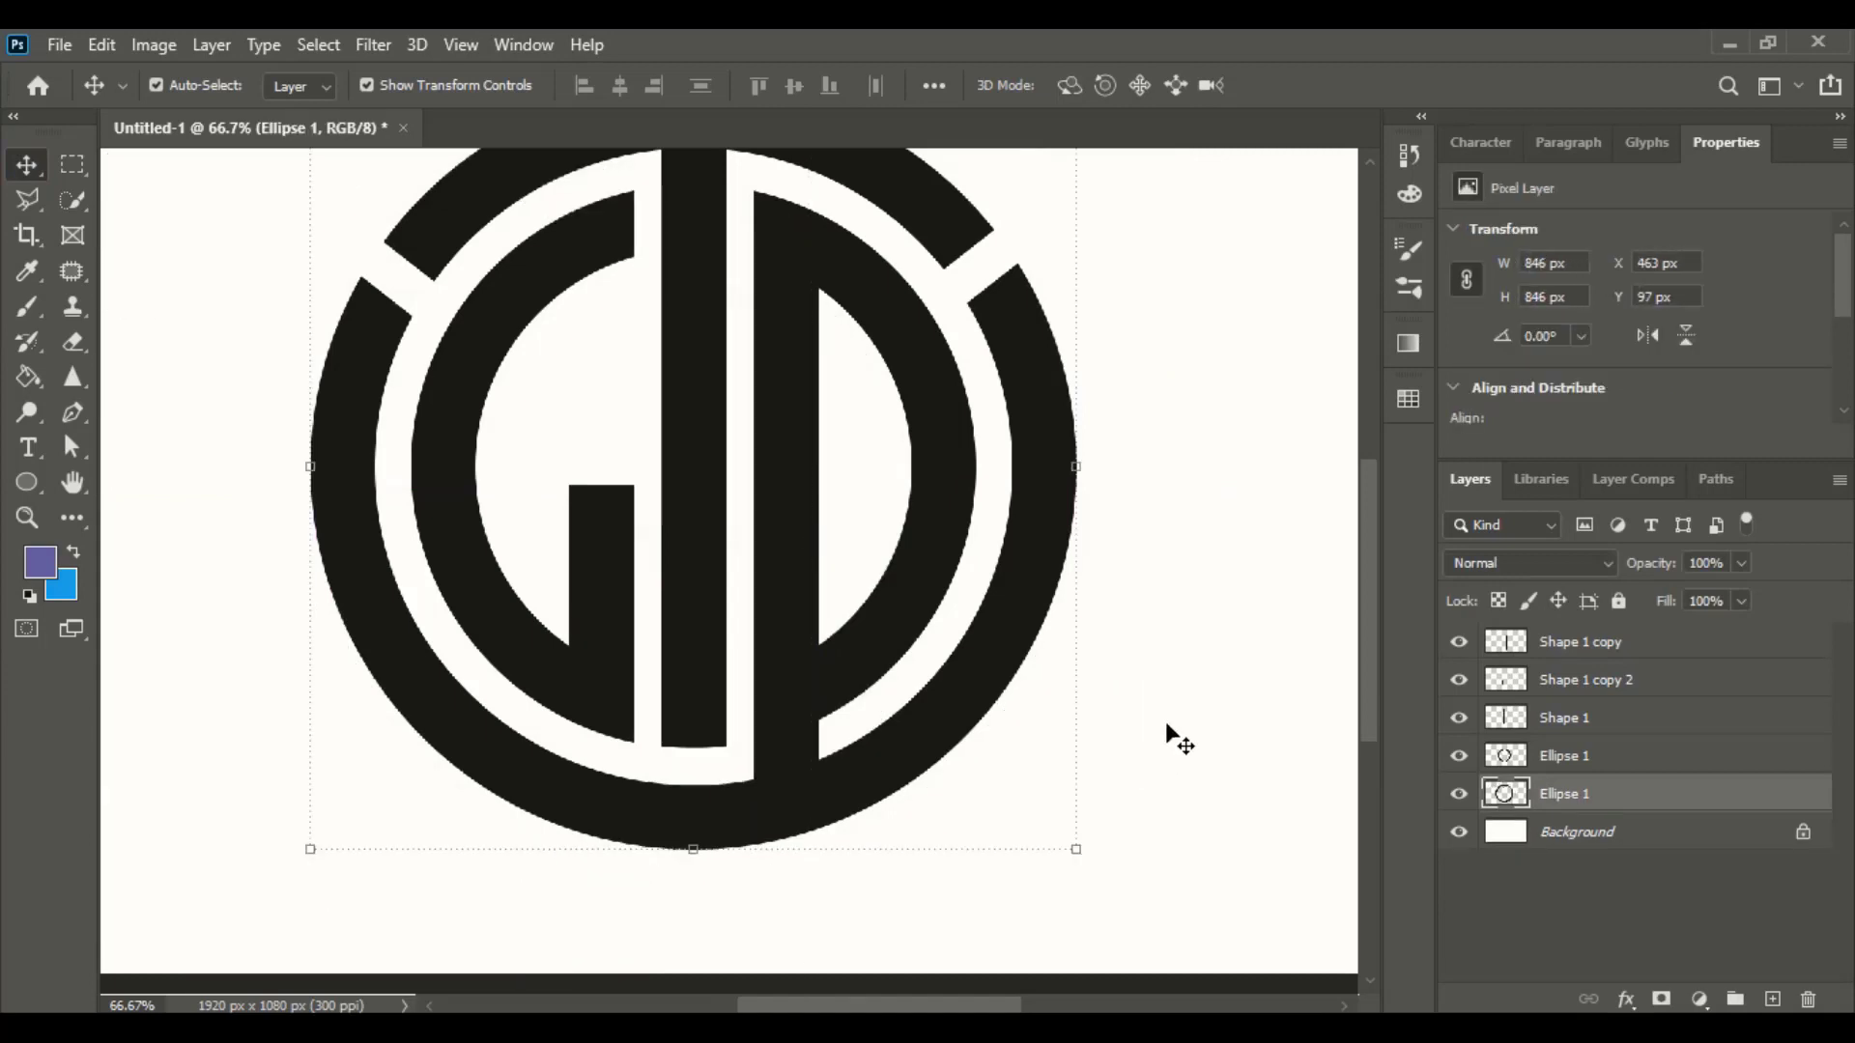
click(1165, 722)
- Duplicate the centre bar, narrow the copy to 43.66% width, and fit it into the gap between the centre and right bars
scroll(704, 592, up, 2)
drag(705, 594, 721, 723)
drag(693, 626, 730, 631)
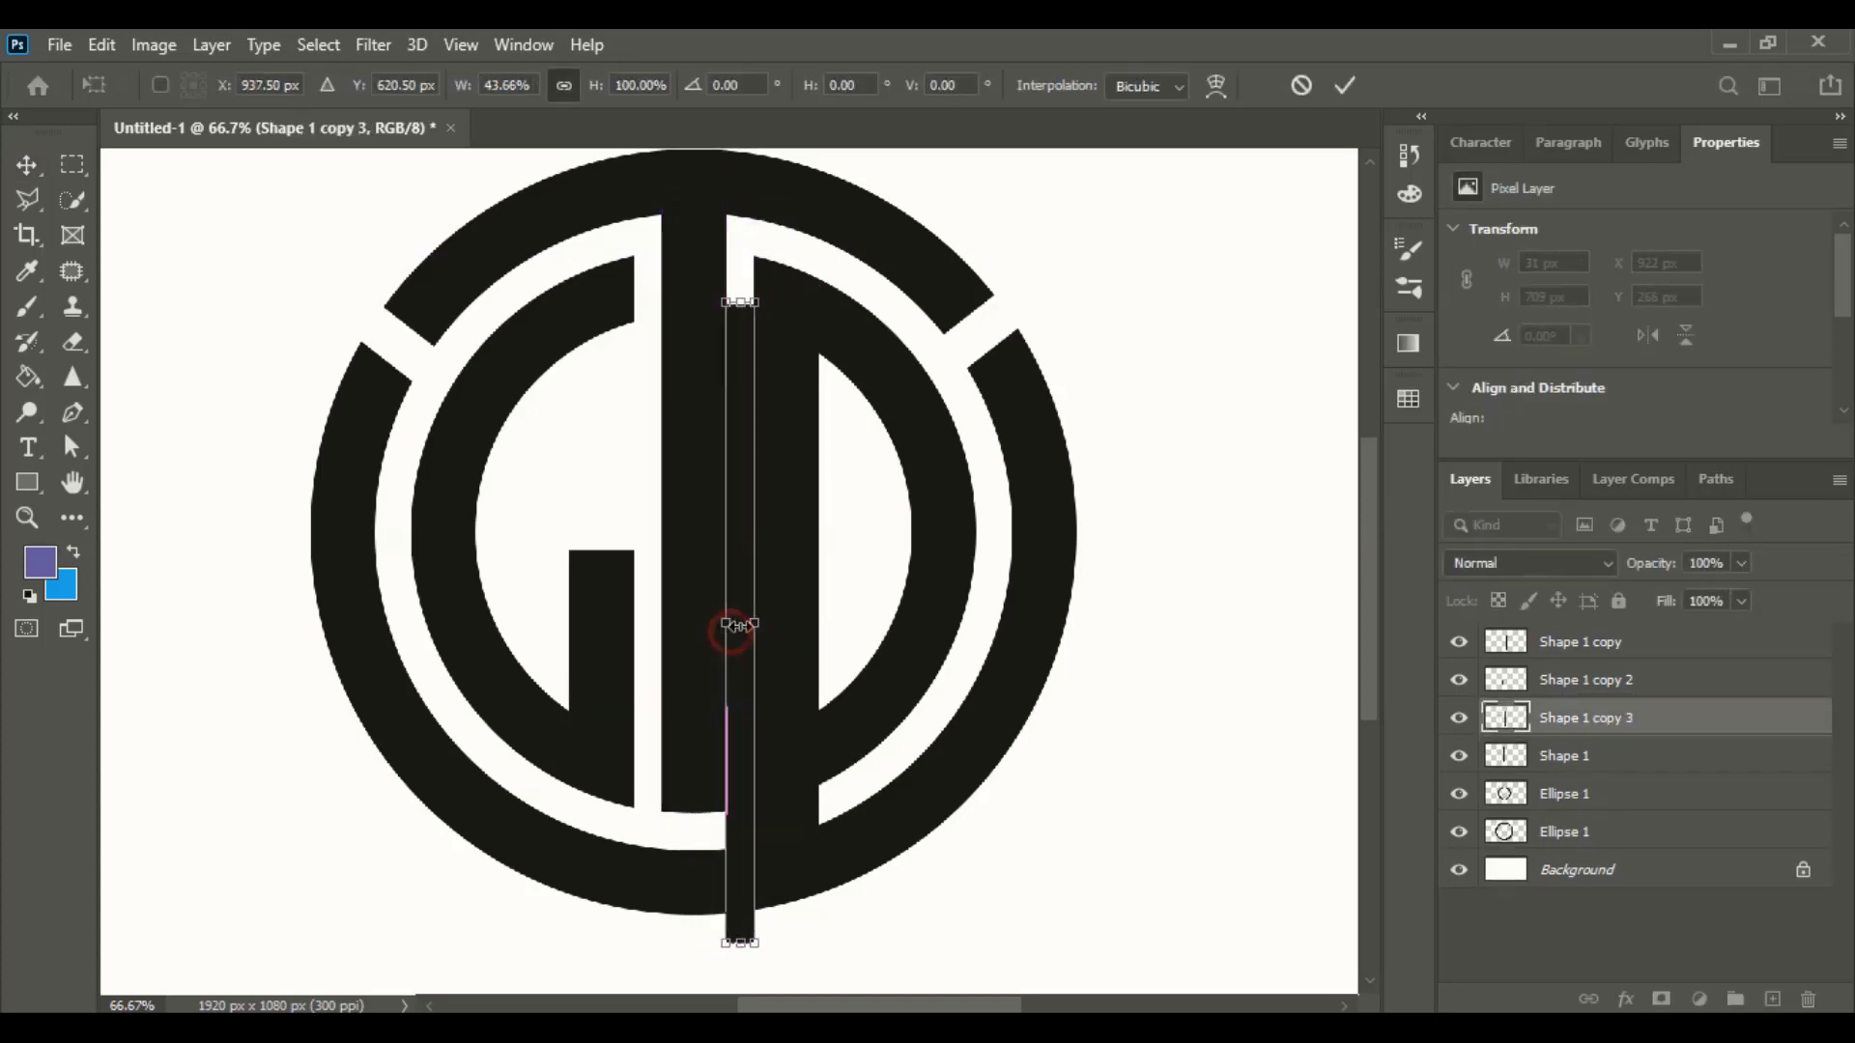
click(1347, 85)
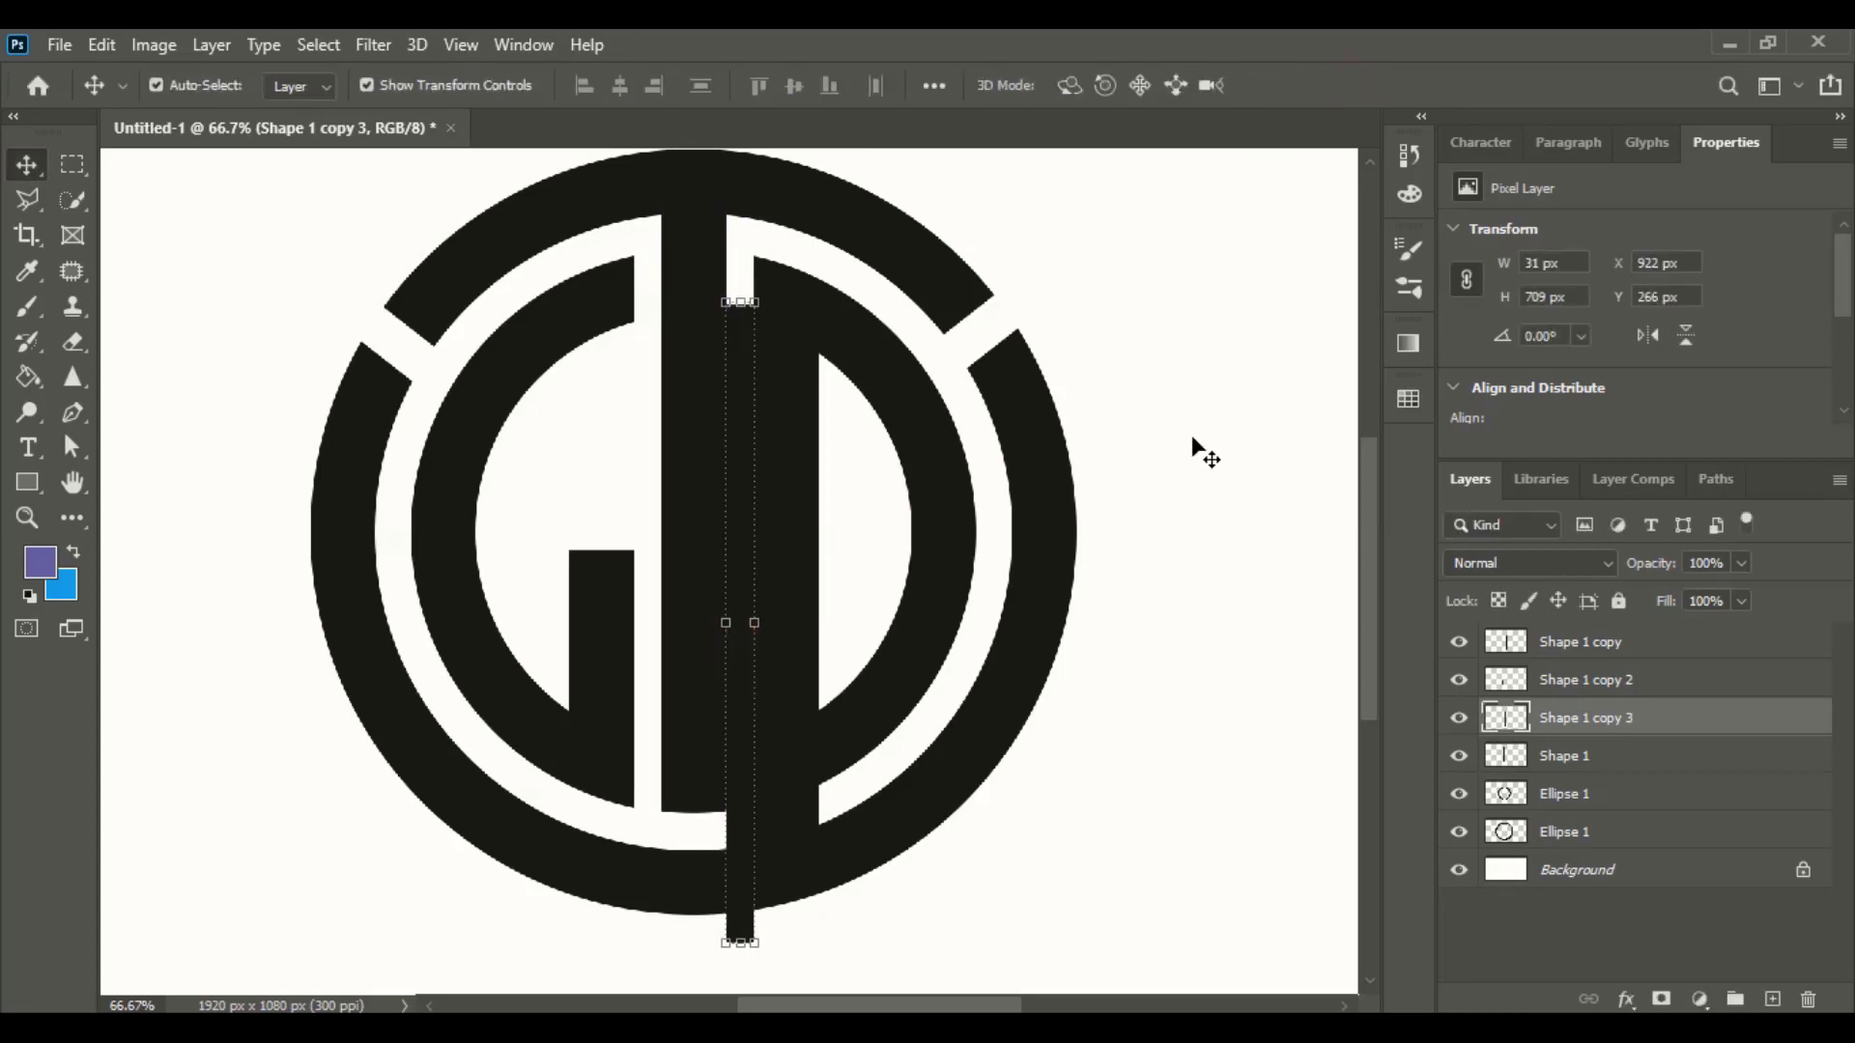
click(1191, 460)
- Duplicate the narrow strip and place the copy flush against the right bar's outer edge, extending below the outer ring
click(736, 845)
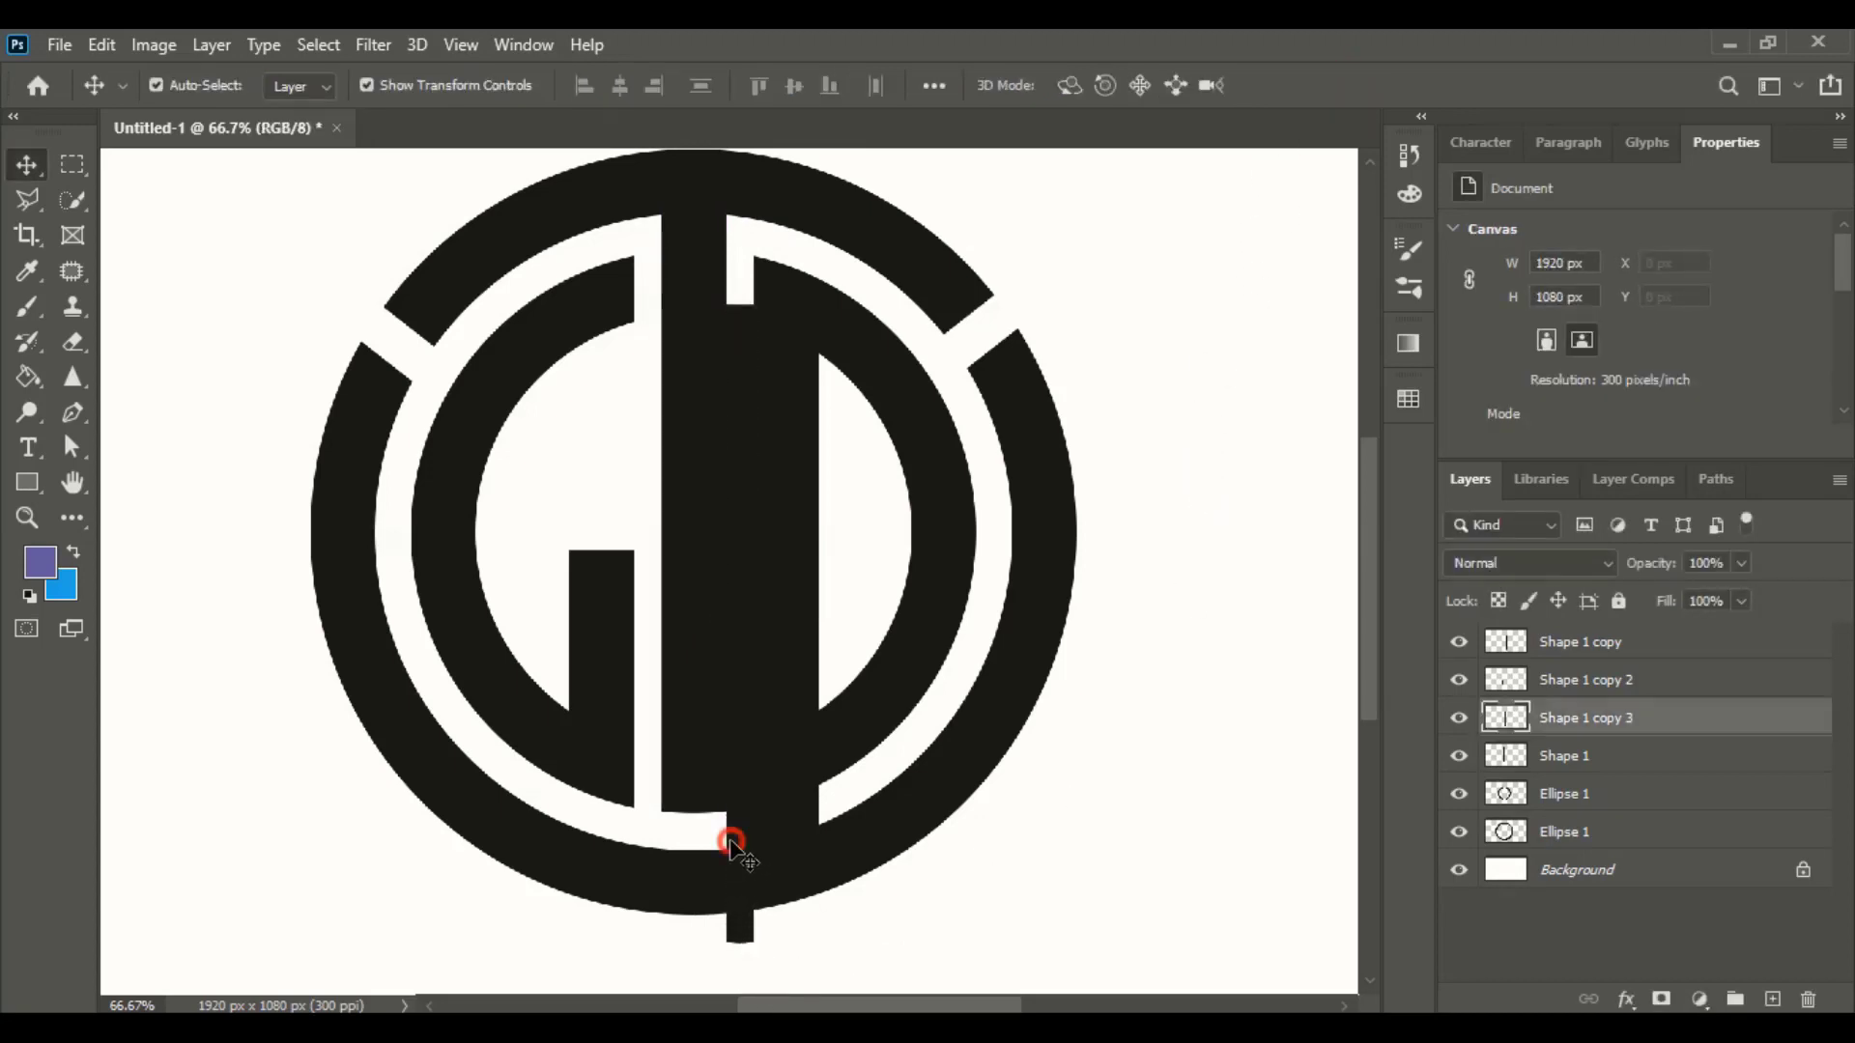
drag(737, 828, 832, 909)
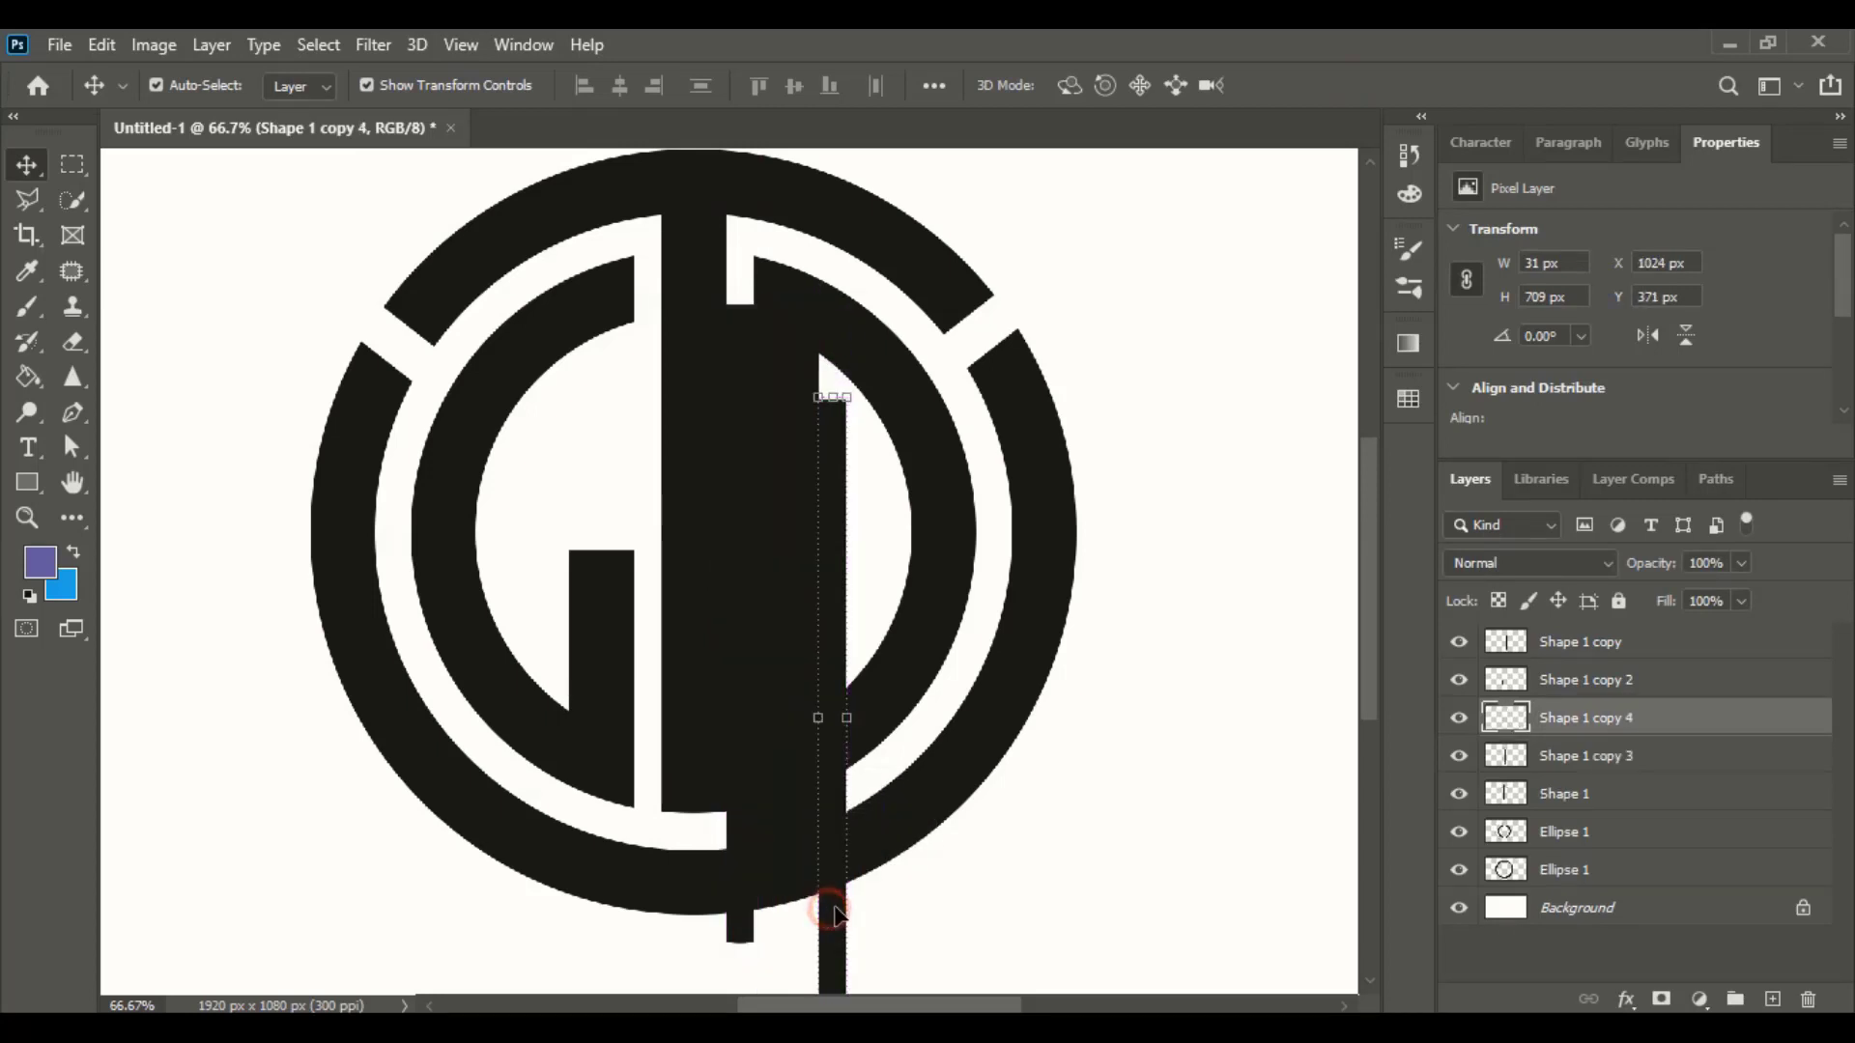
click(1021, 828)
click(837, 930)
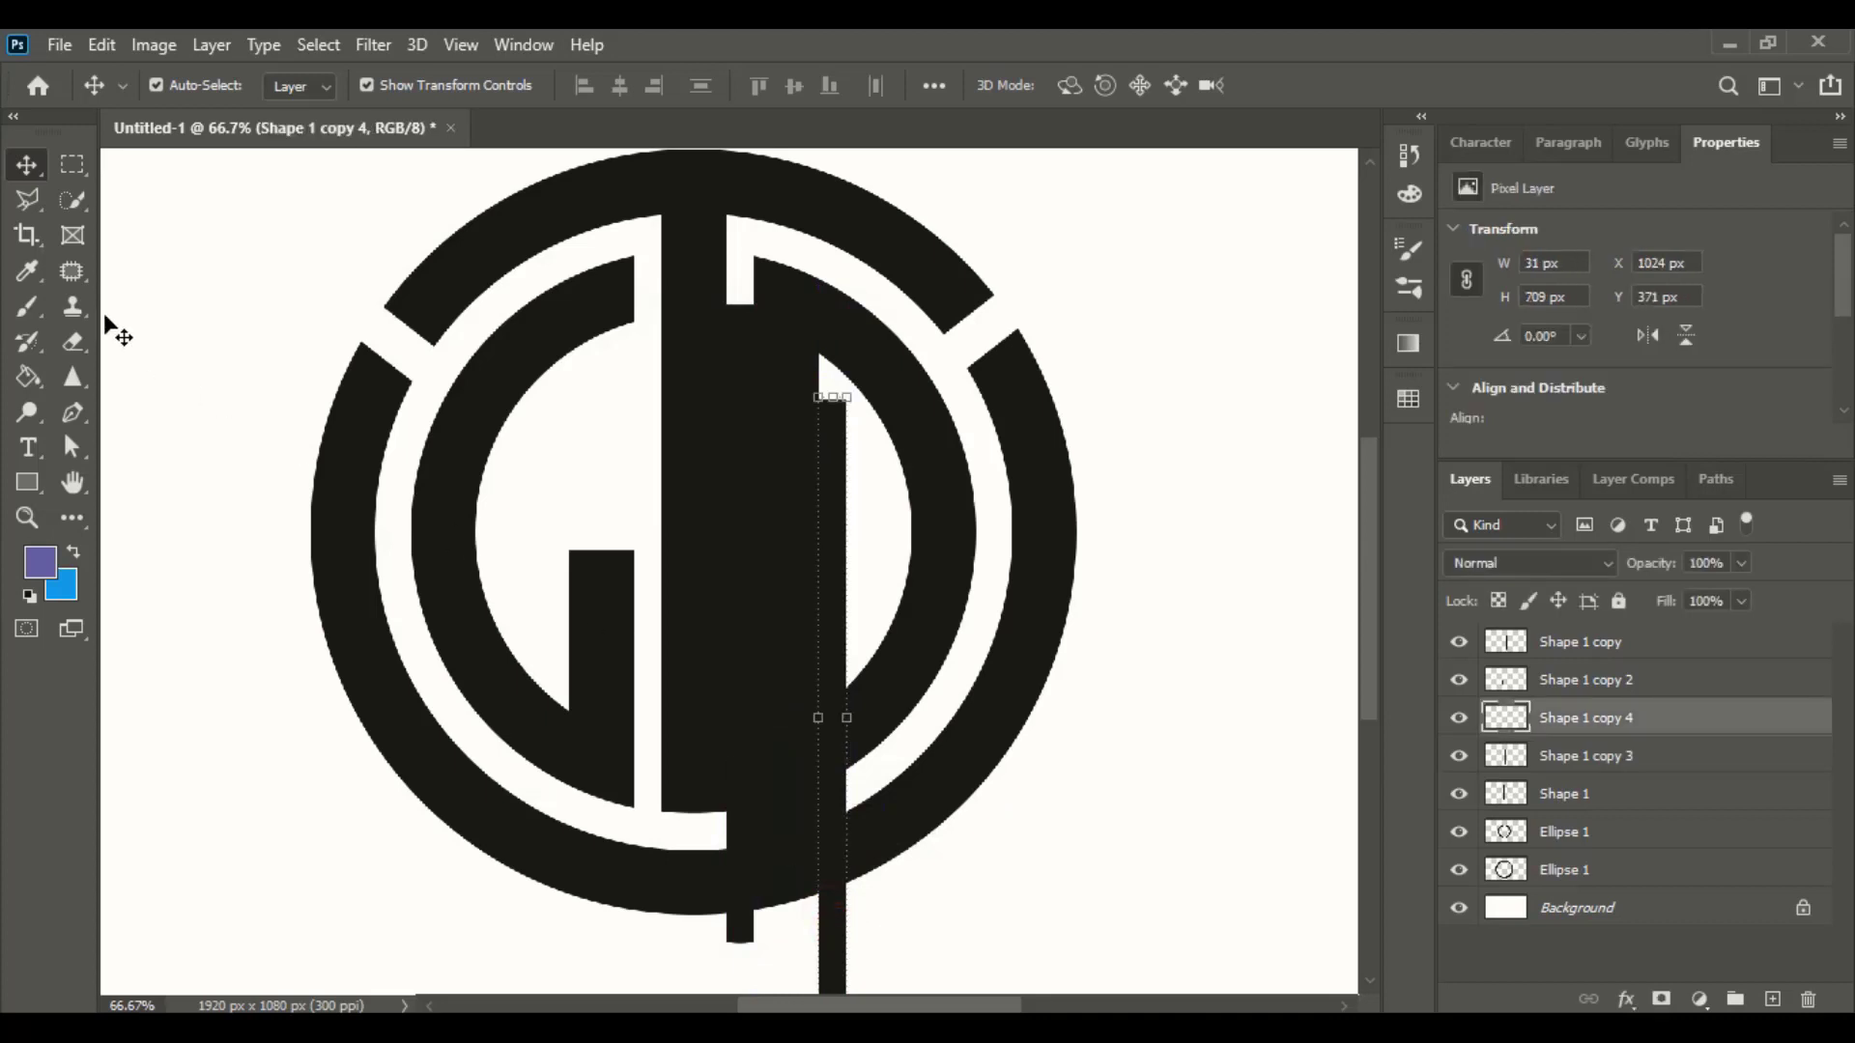
- Quick-select the strip beside the right bar, cut its area out of the inner and outer rings, and delete the strip
click(73, 200)
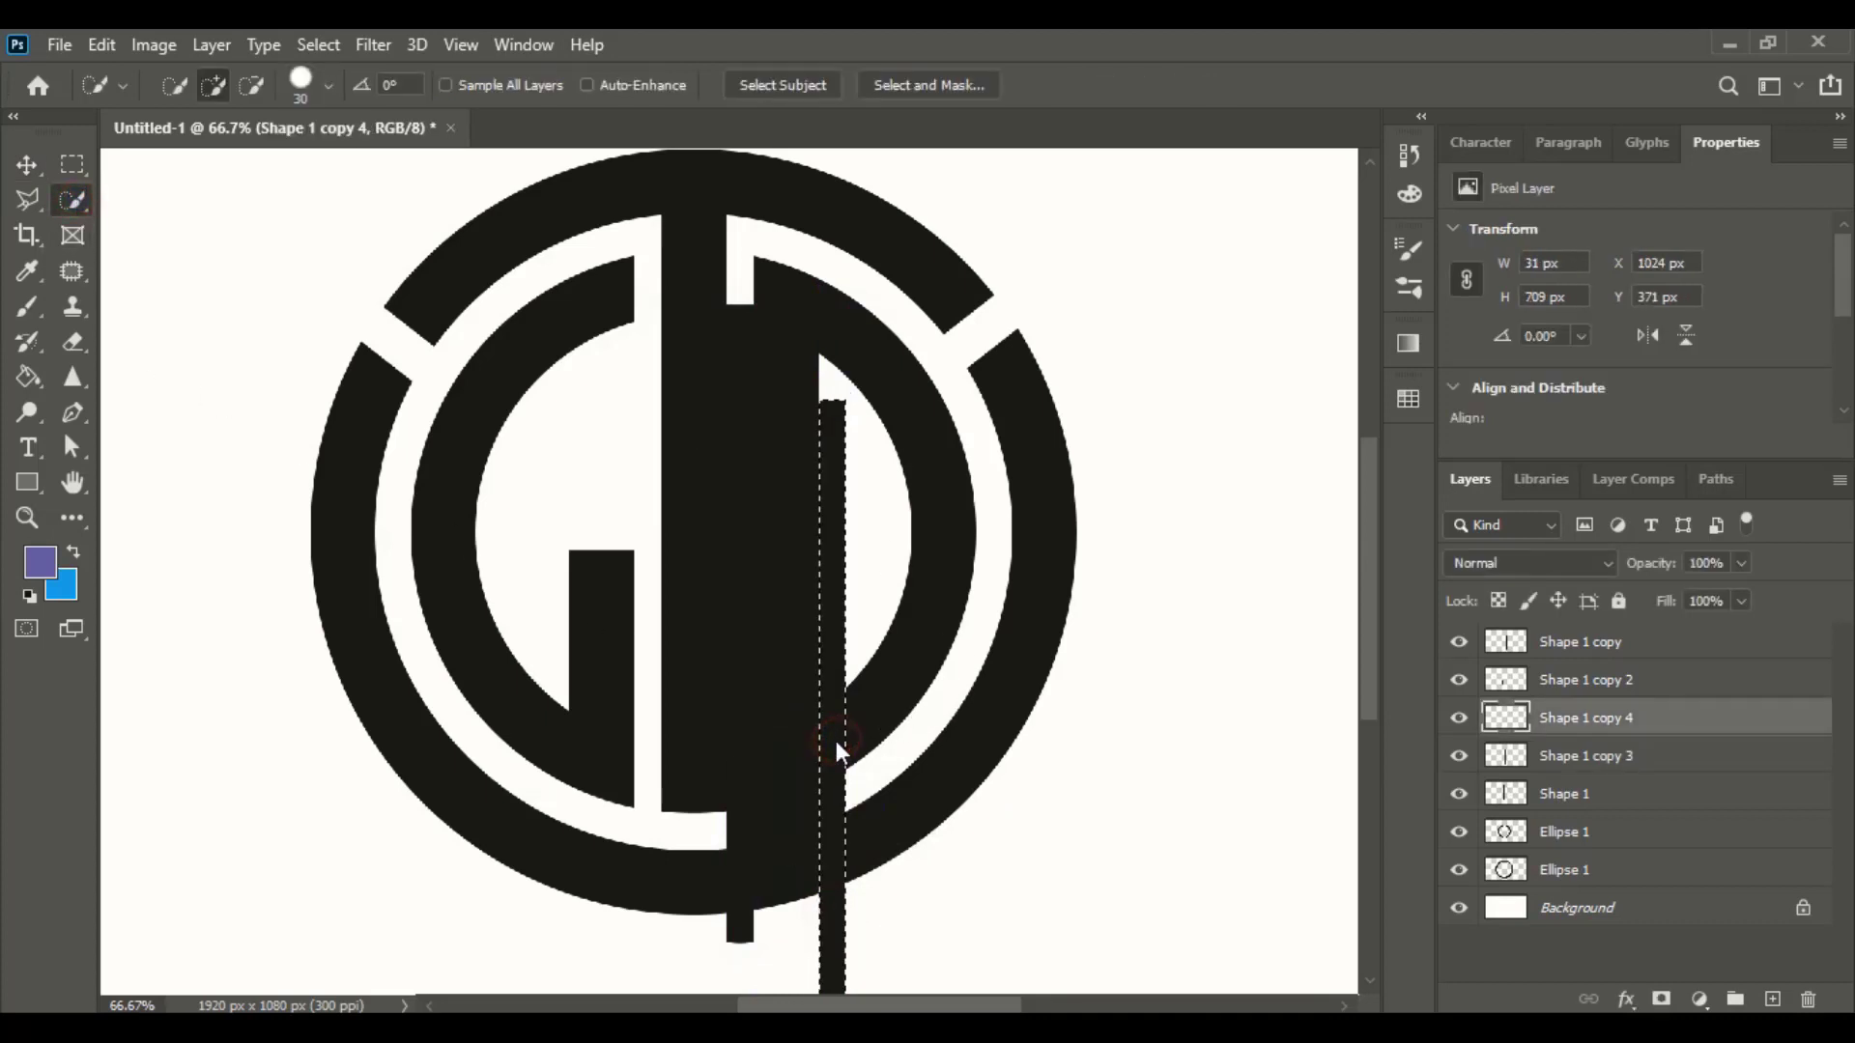
click(27, 164)
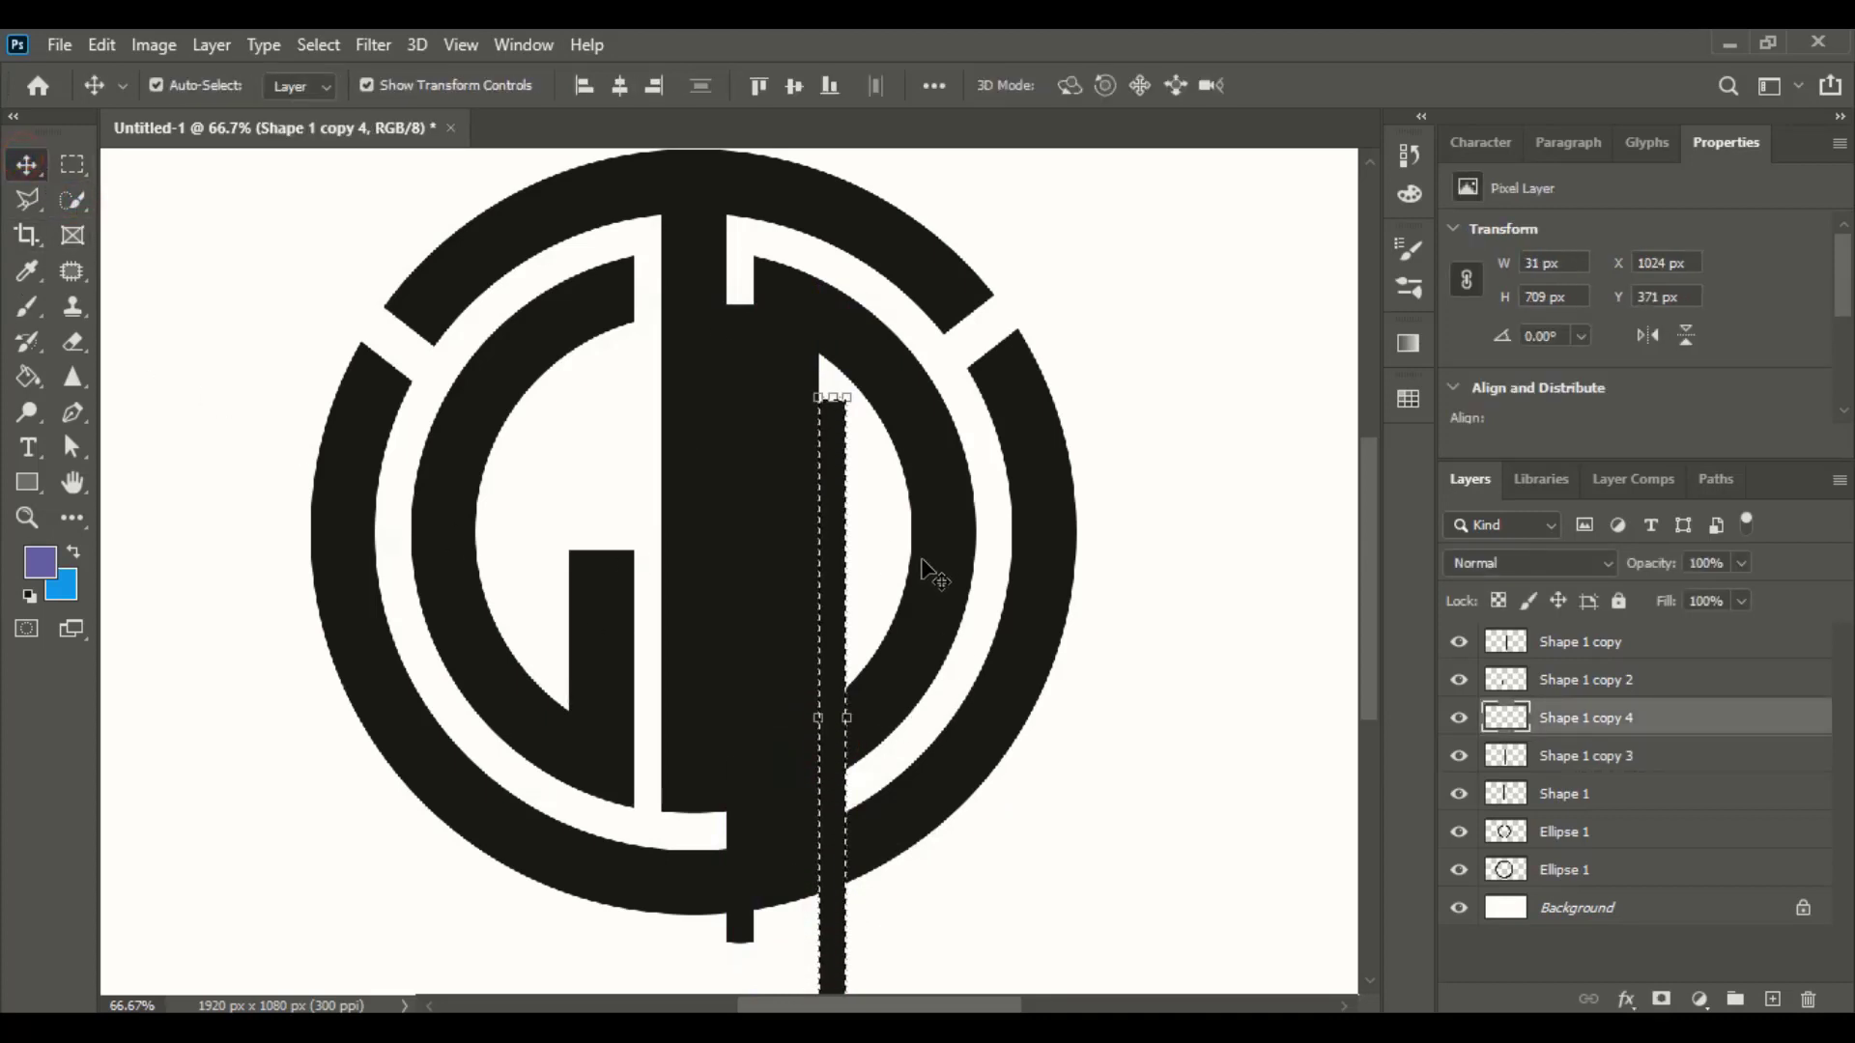
click(920, 601)
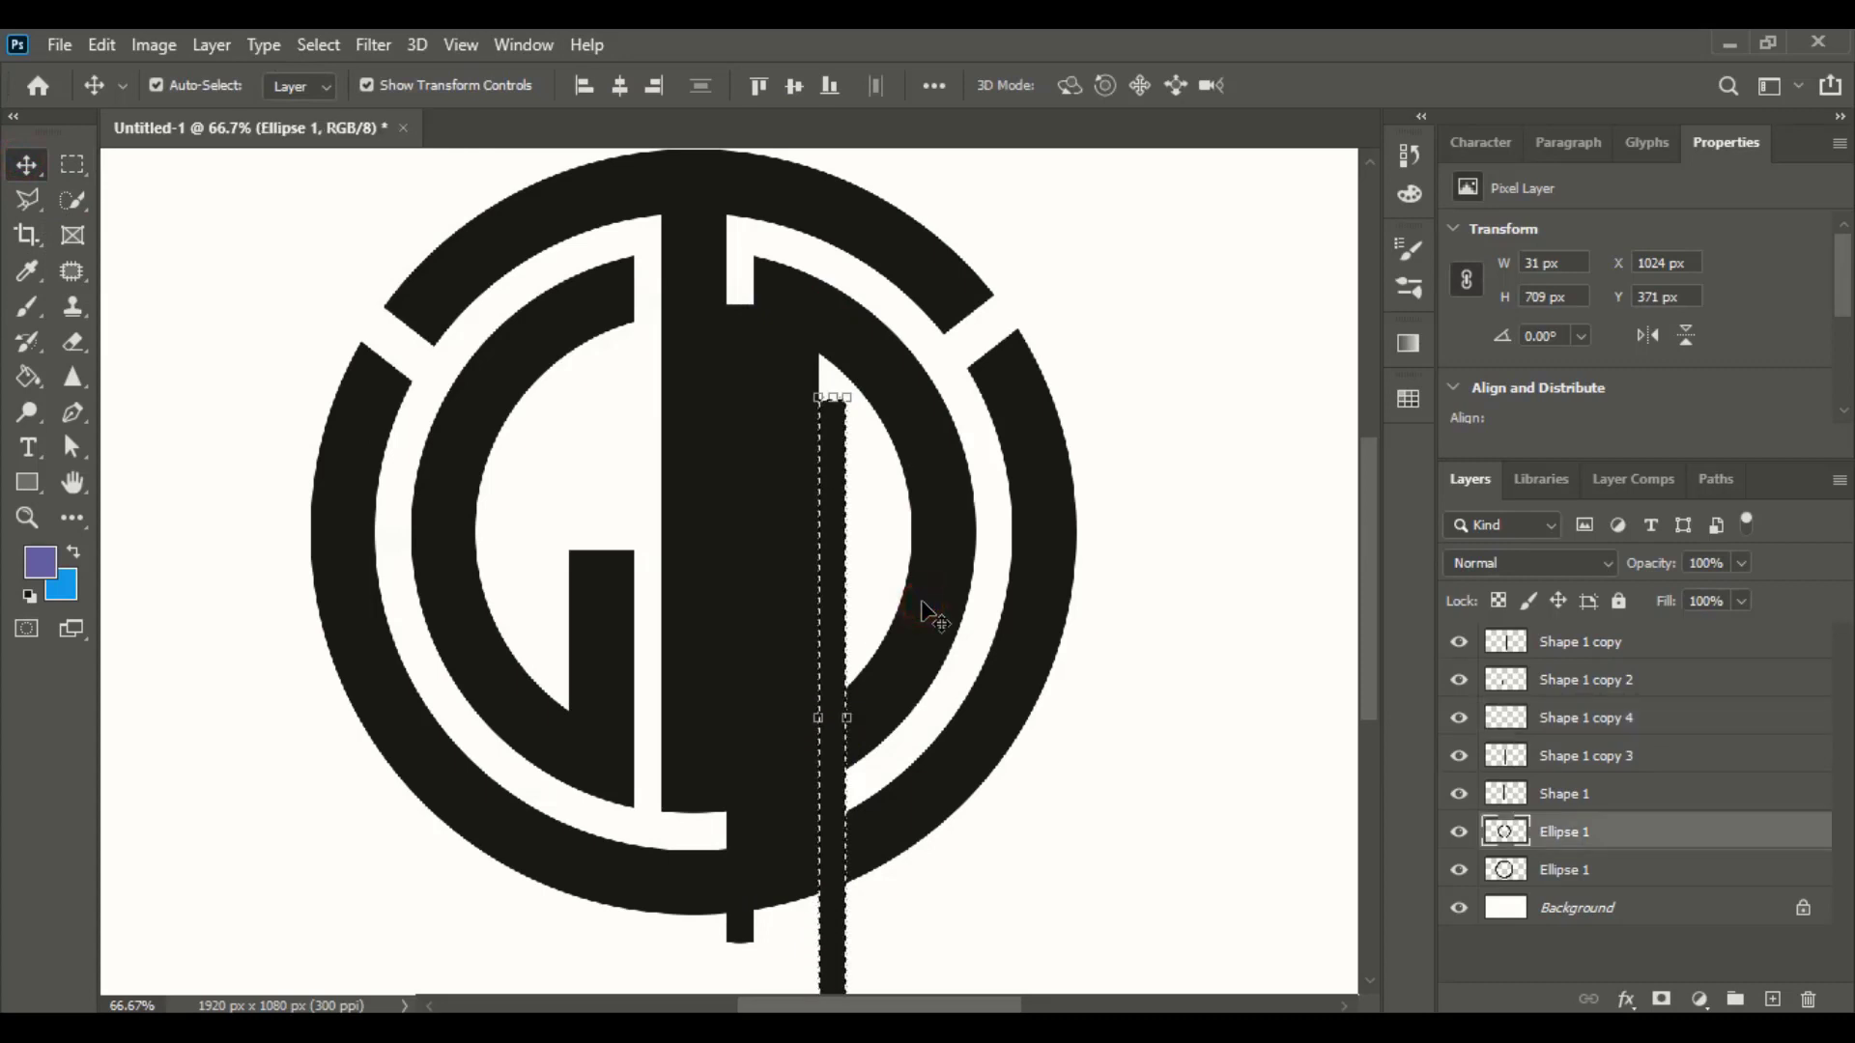
click(911, 810)
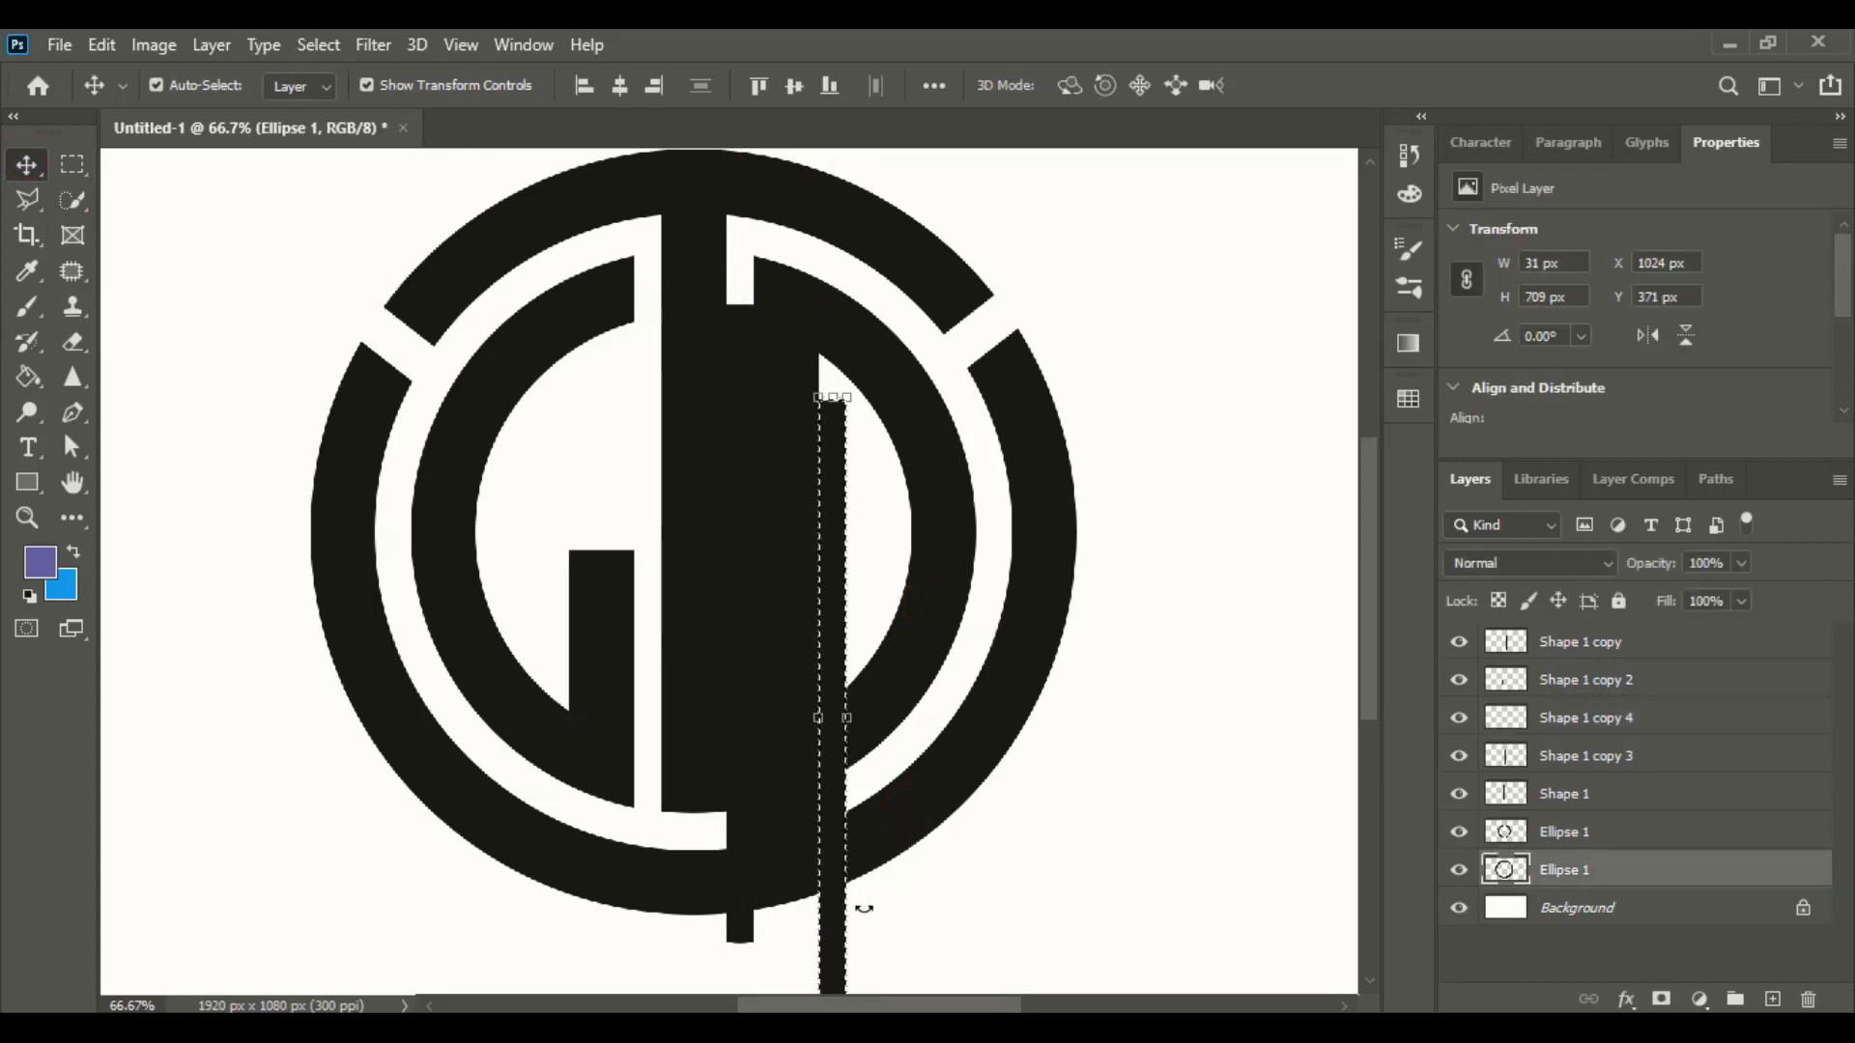
key(ctrl+d)
click(966, 907)
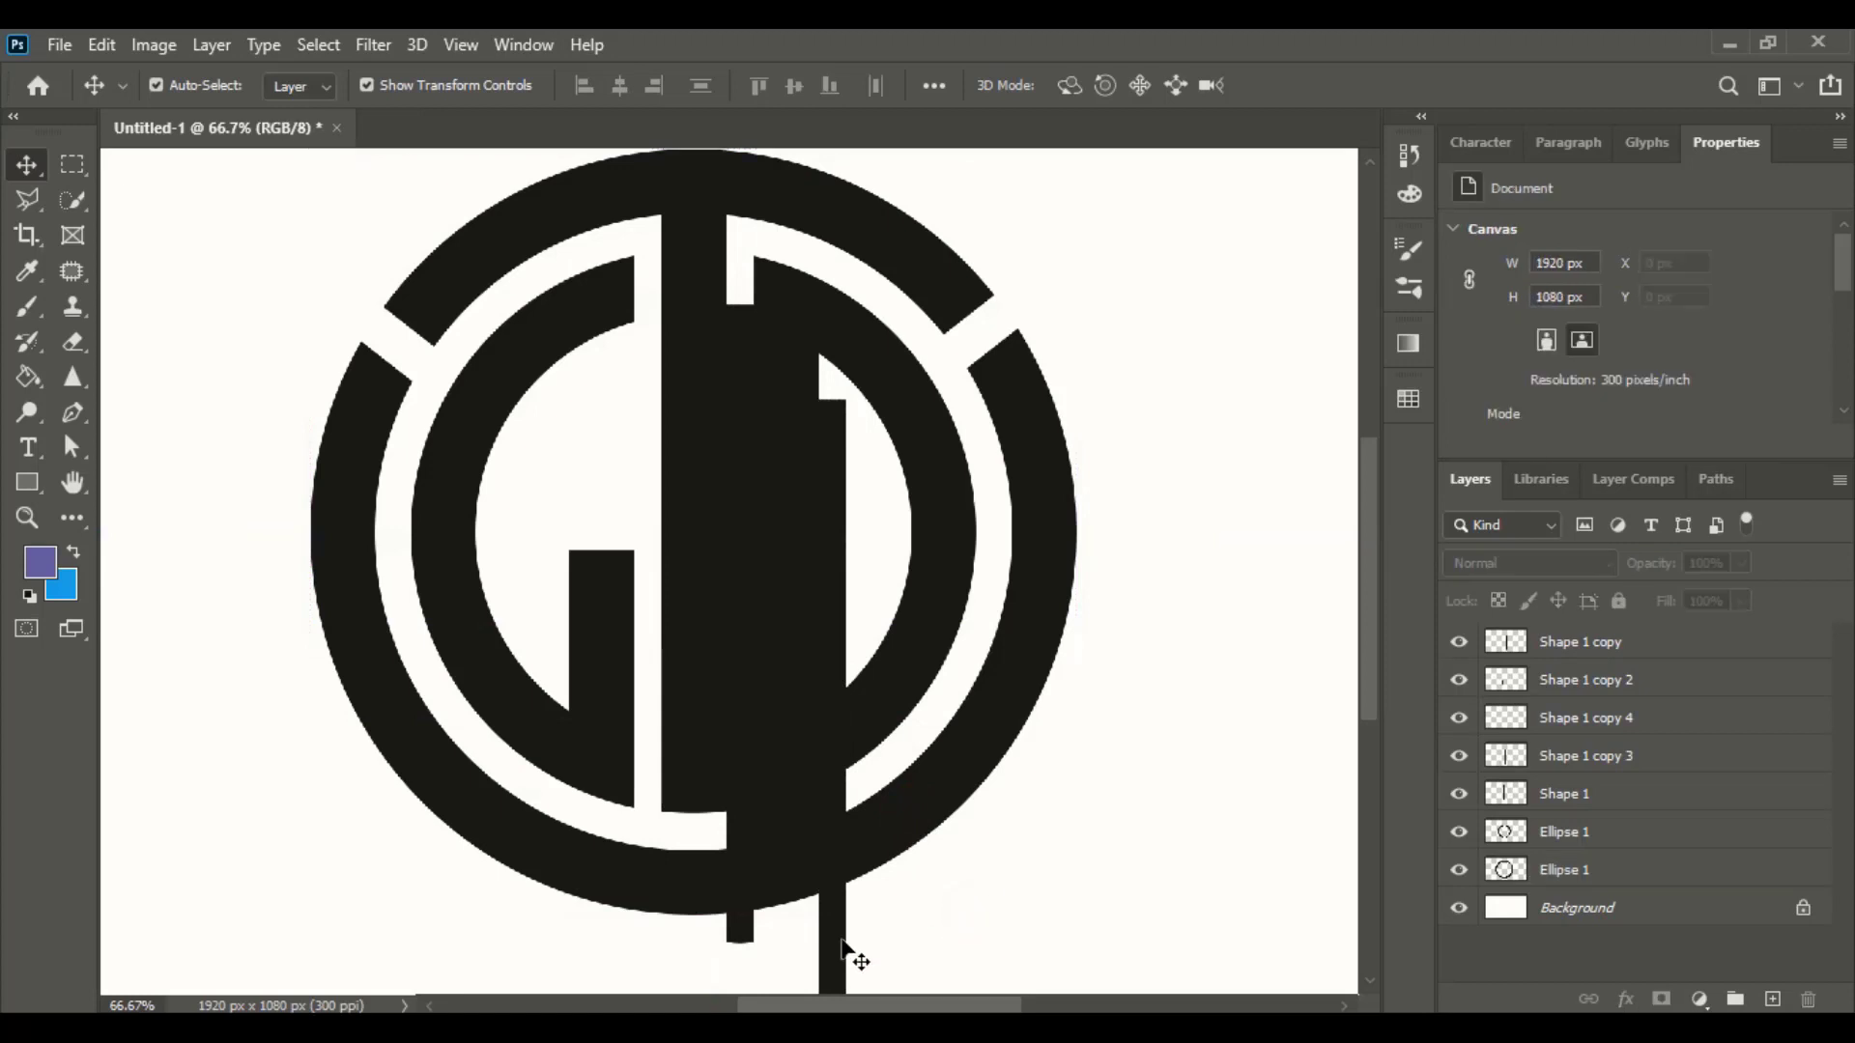
drag(842, 941, 1036, 918)
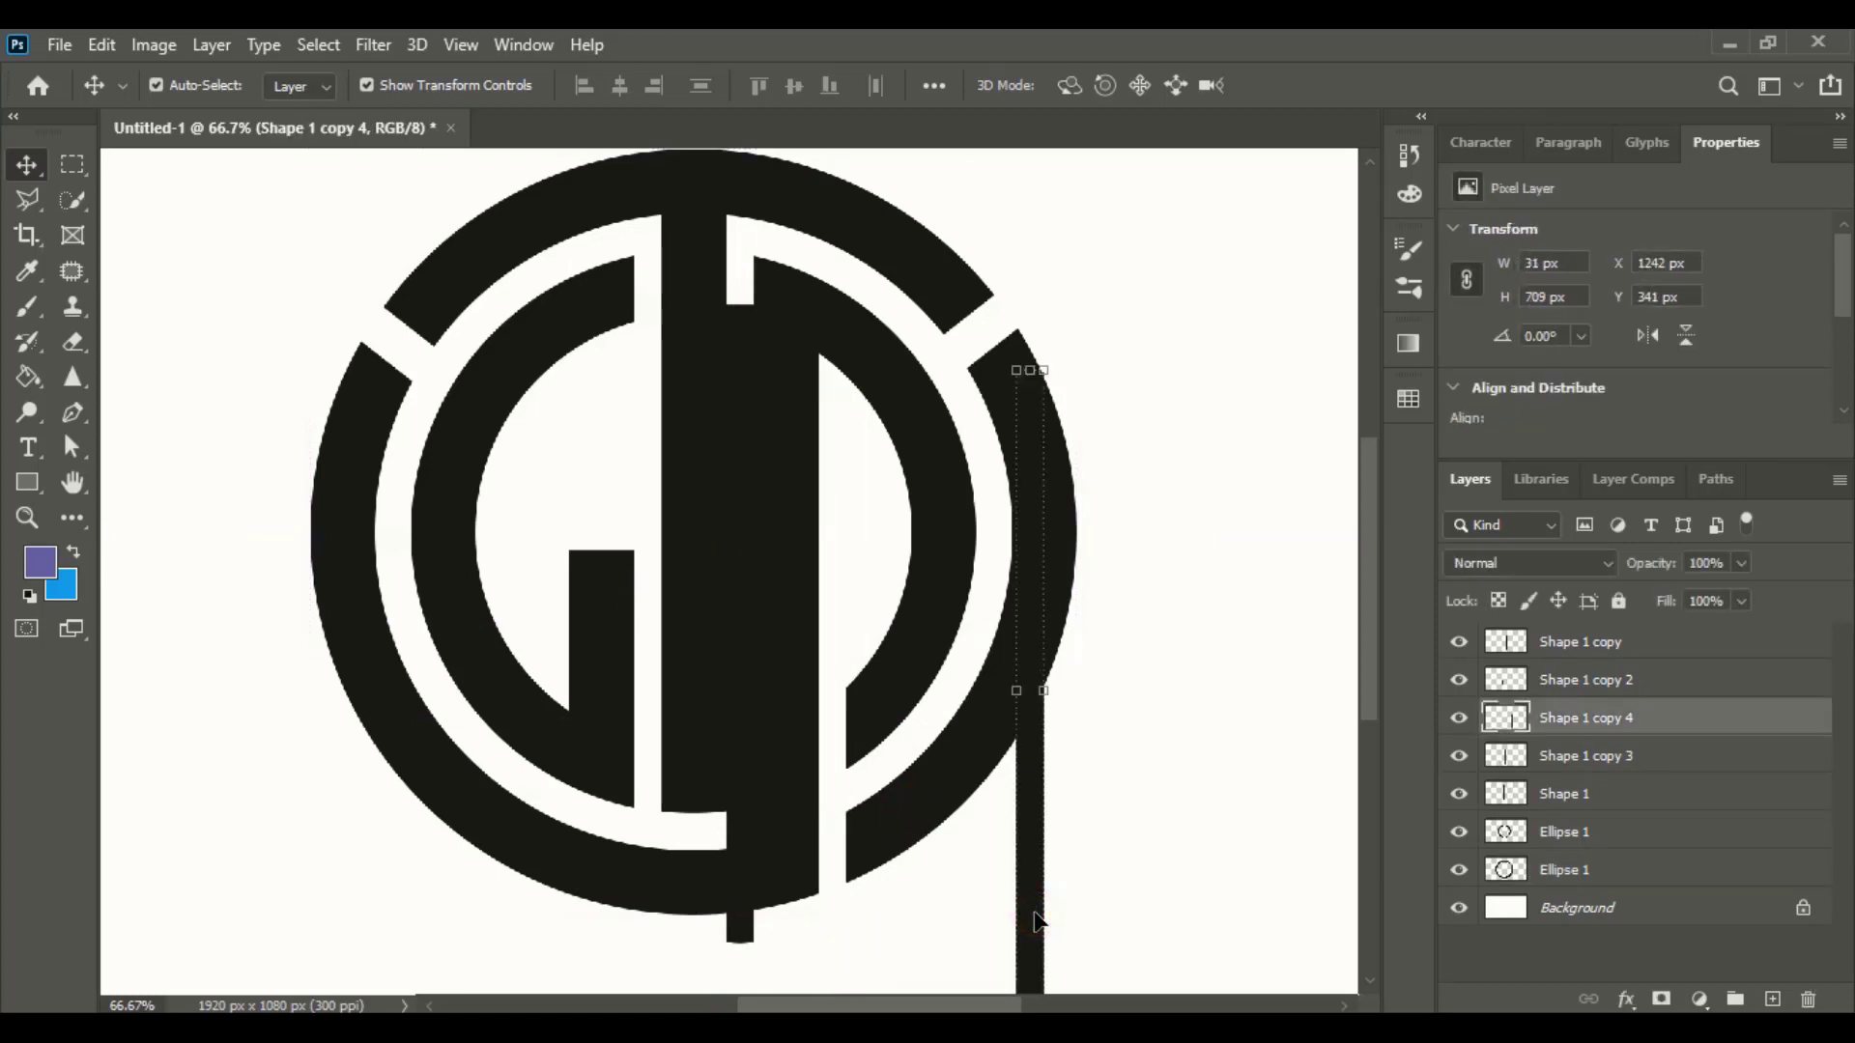
key(Delete)
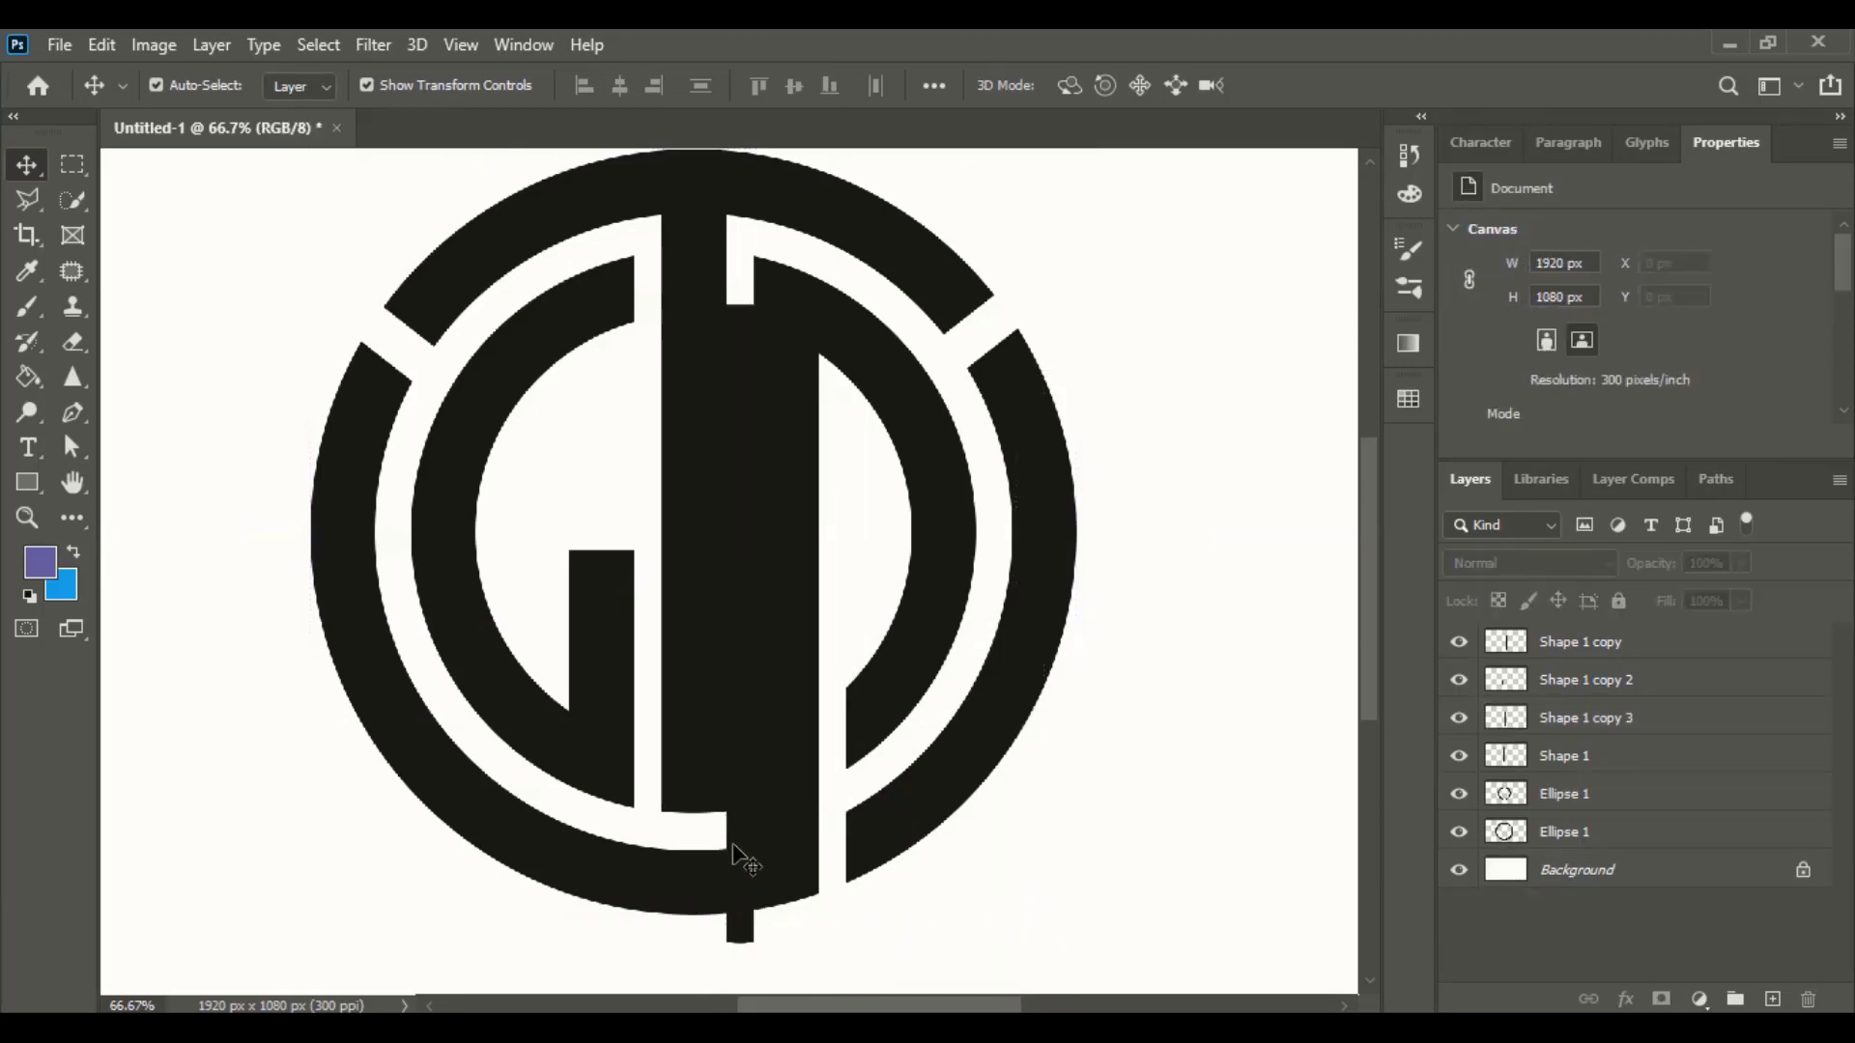
- Quick-select the strip between the centre and right bars, cut its area out of the outer ring, and delete the strip
click(734, 850)
click(70, 200)
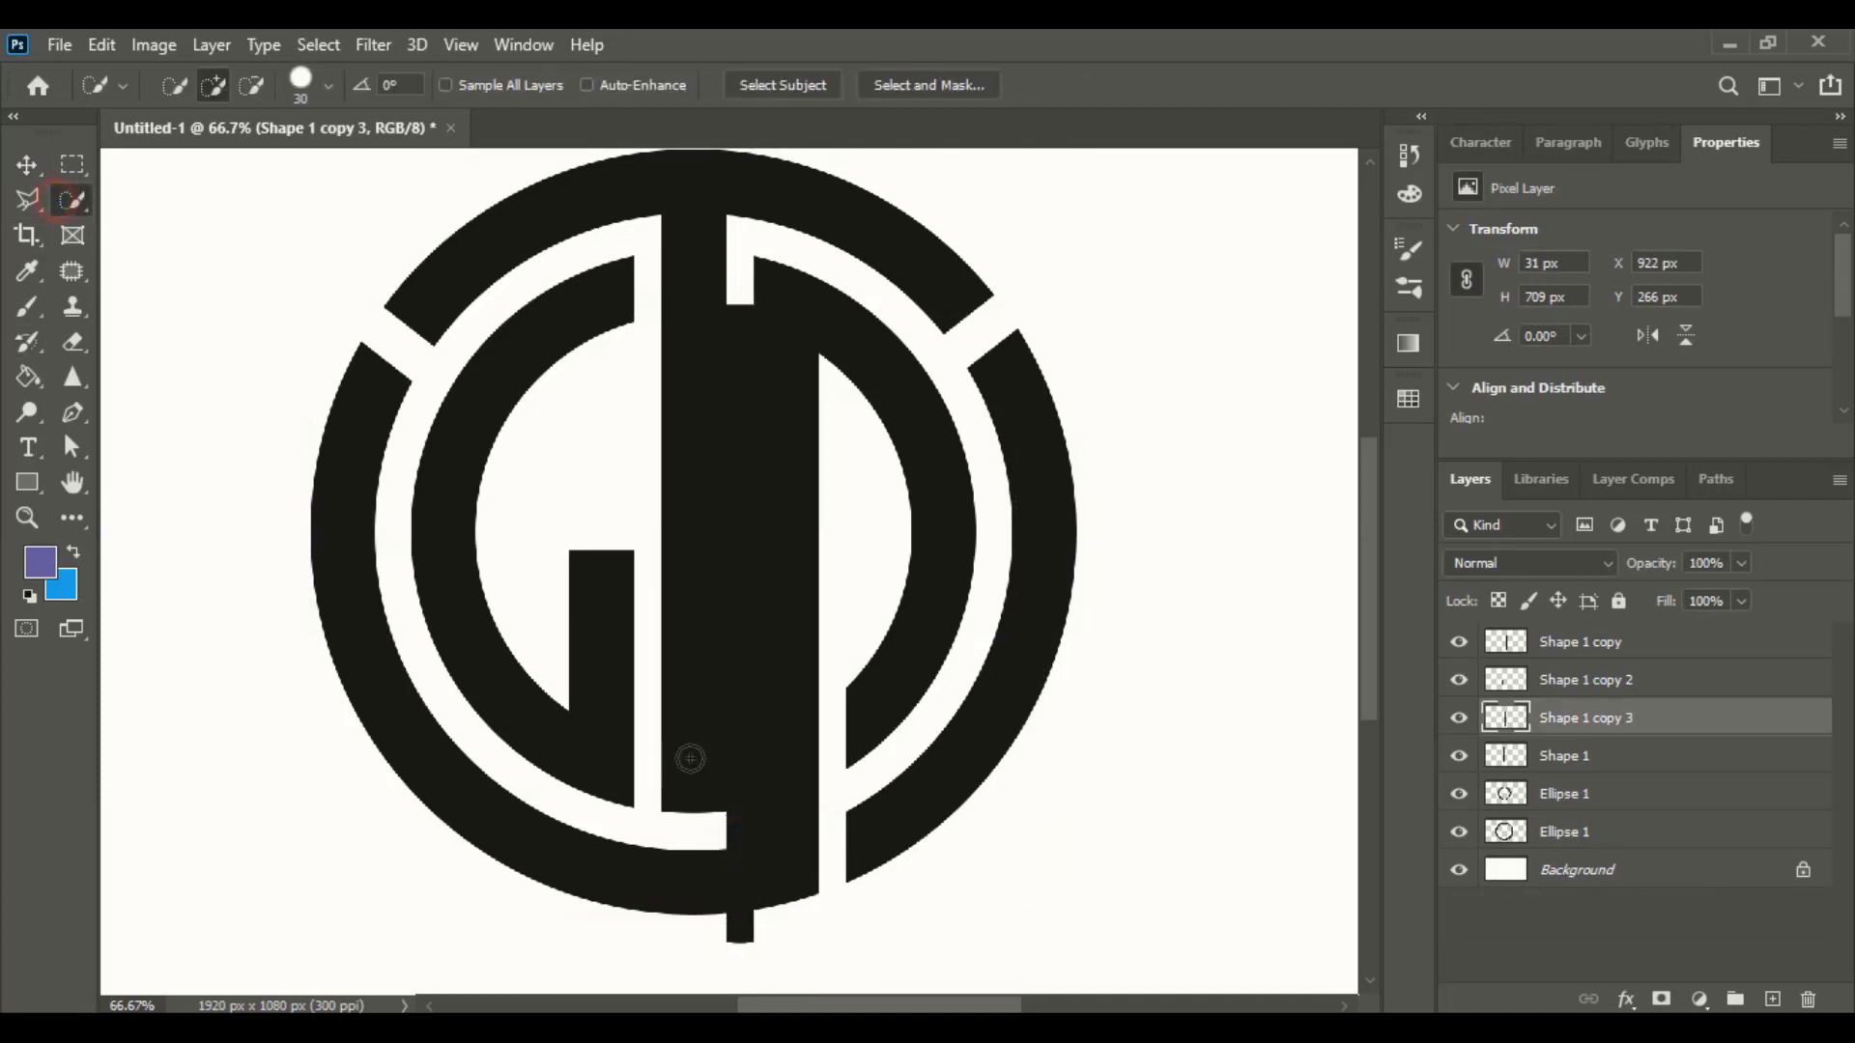
click(26, 165)
click(641, 883)
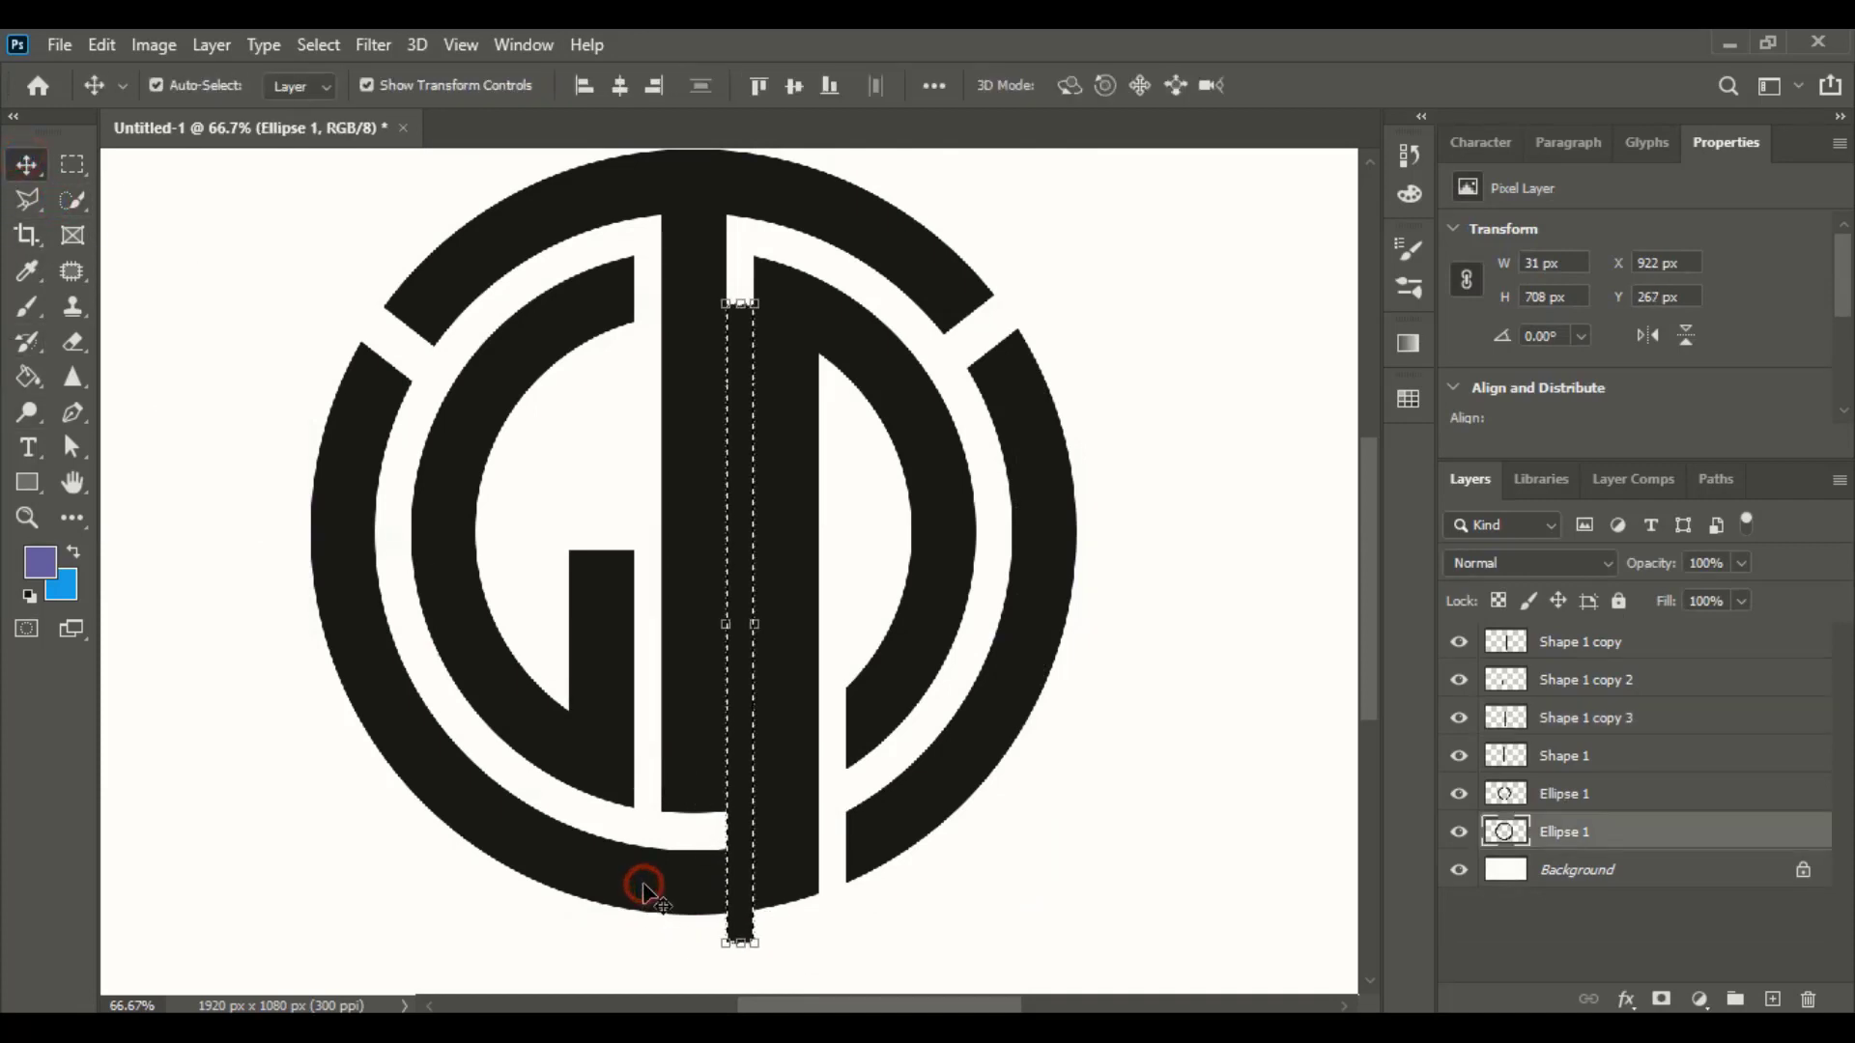
key(ctrl+d)
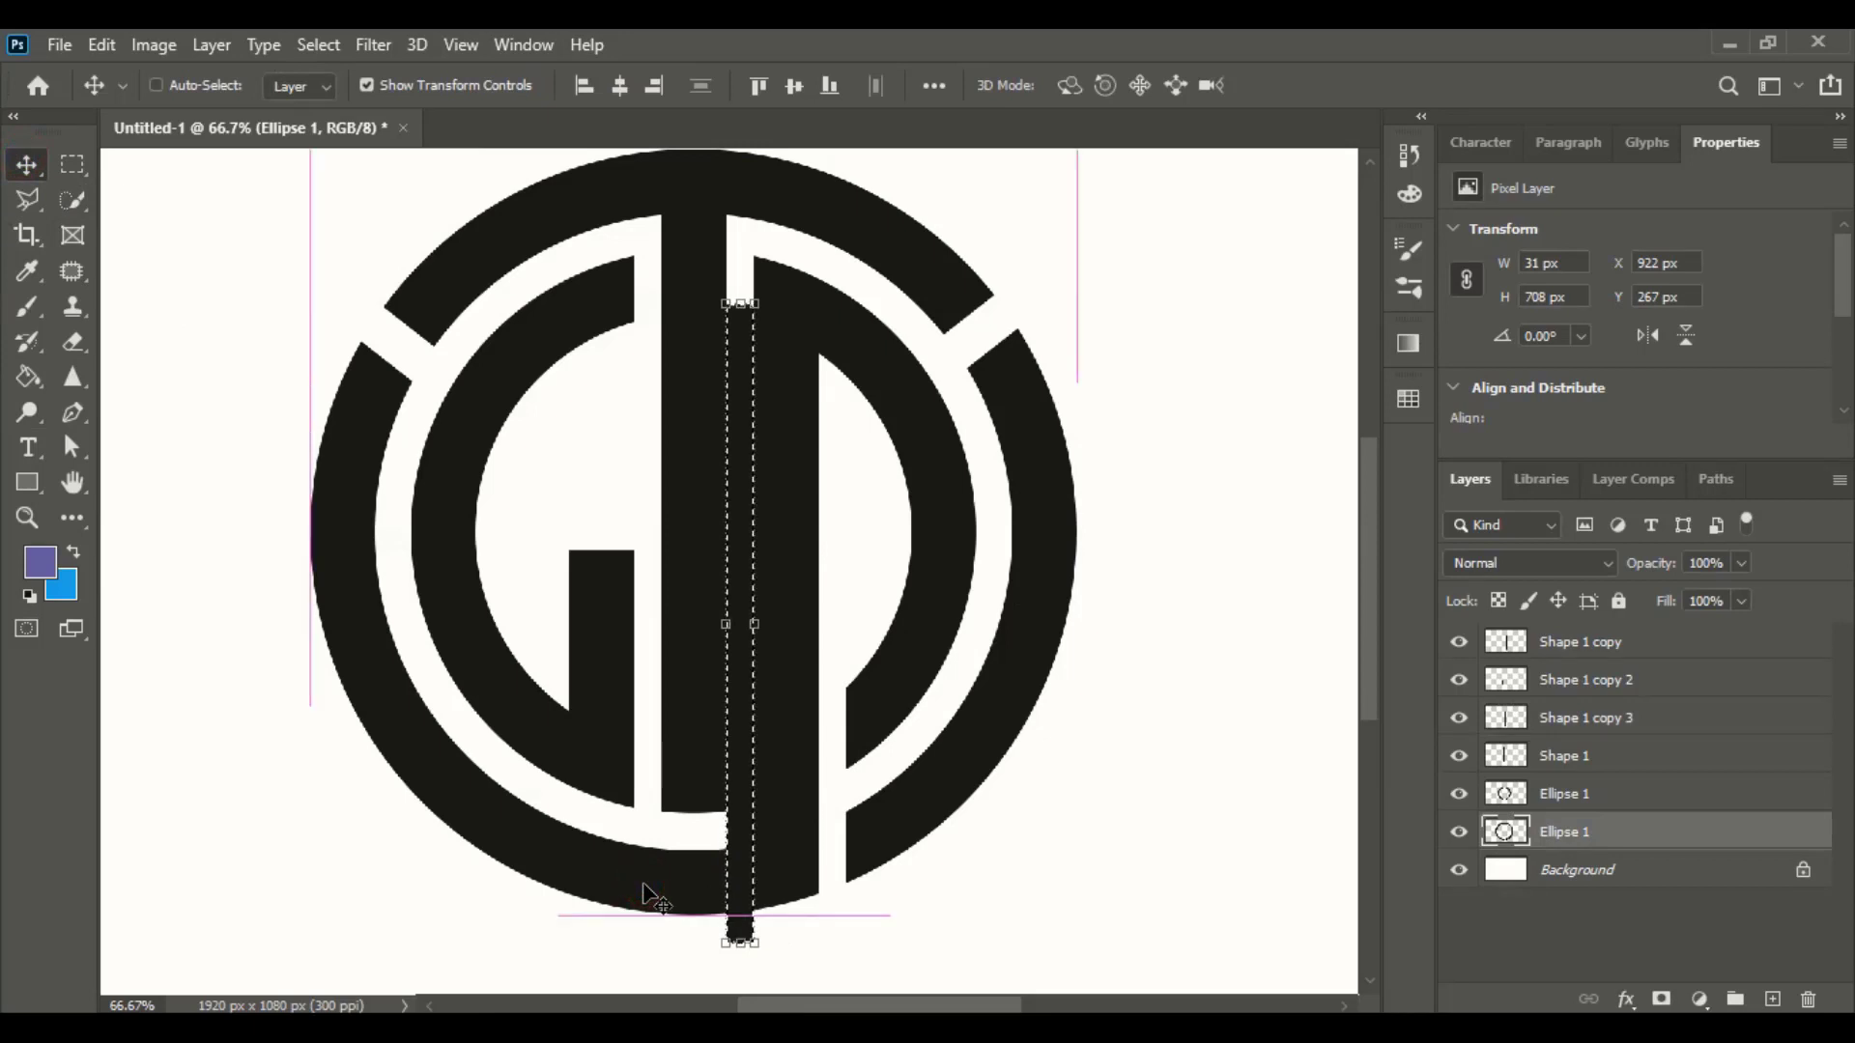
click(981, 900)
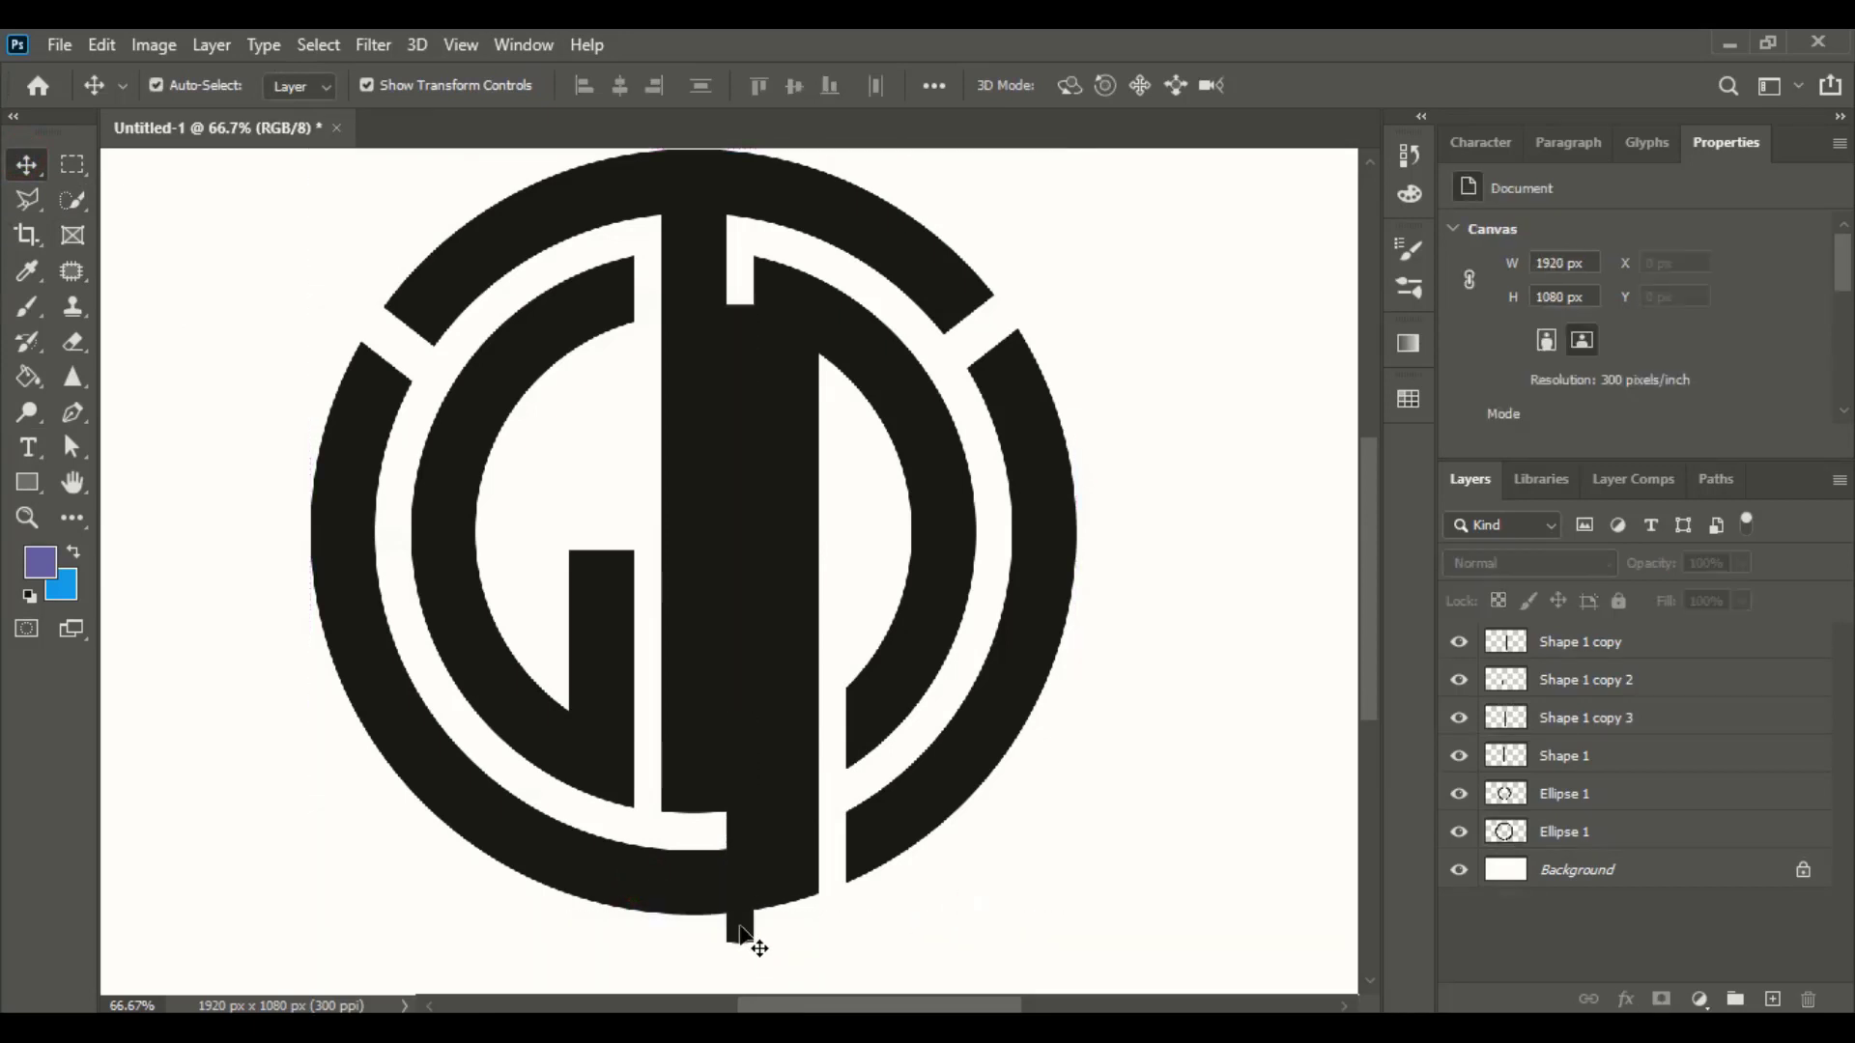
drag(745, 927, 1050, 929)
key(Delete)
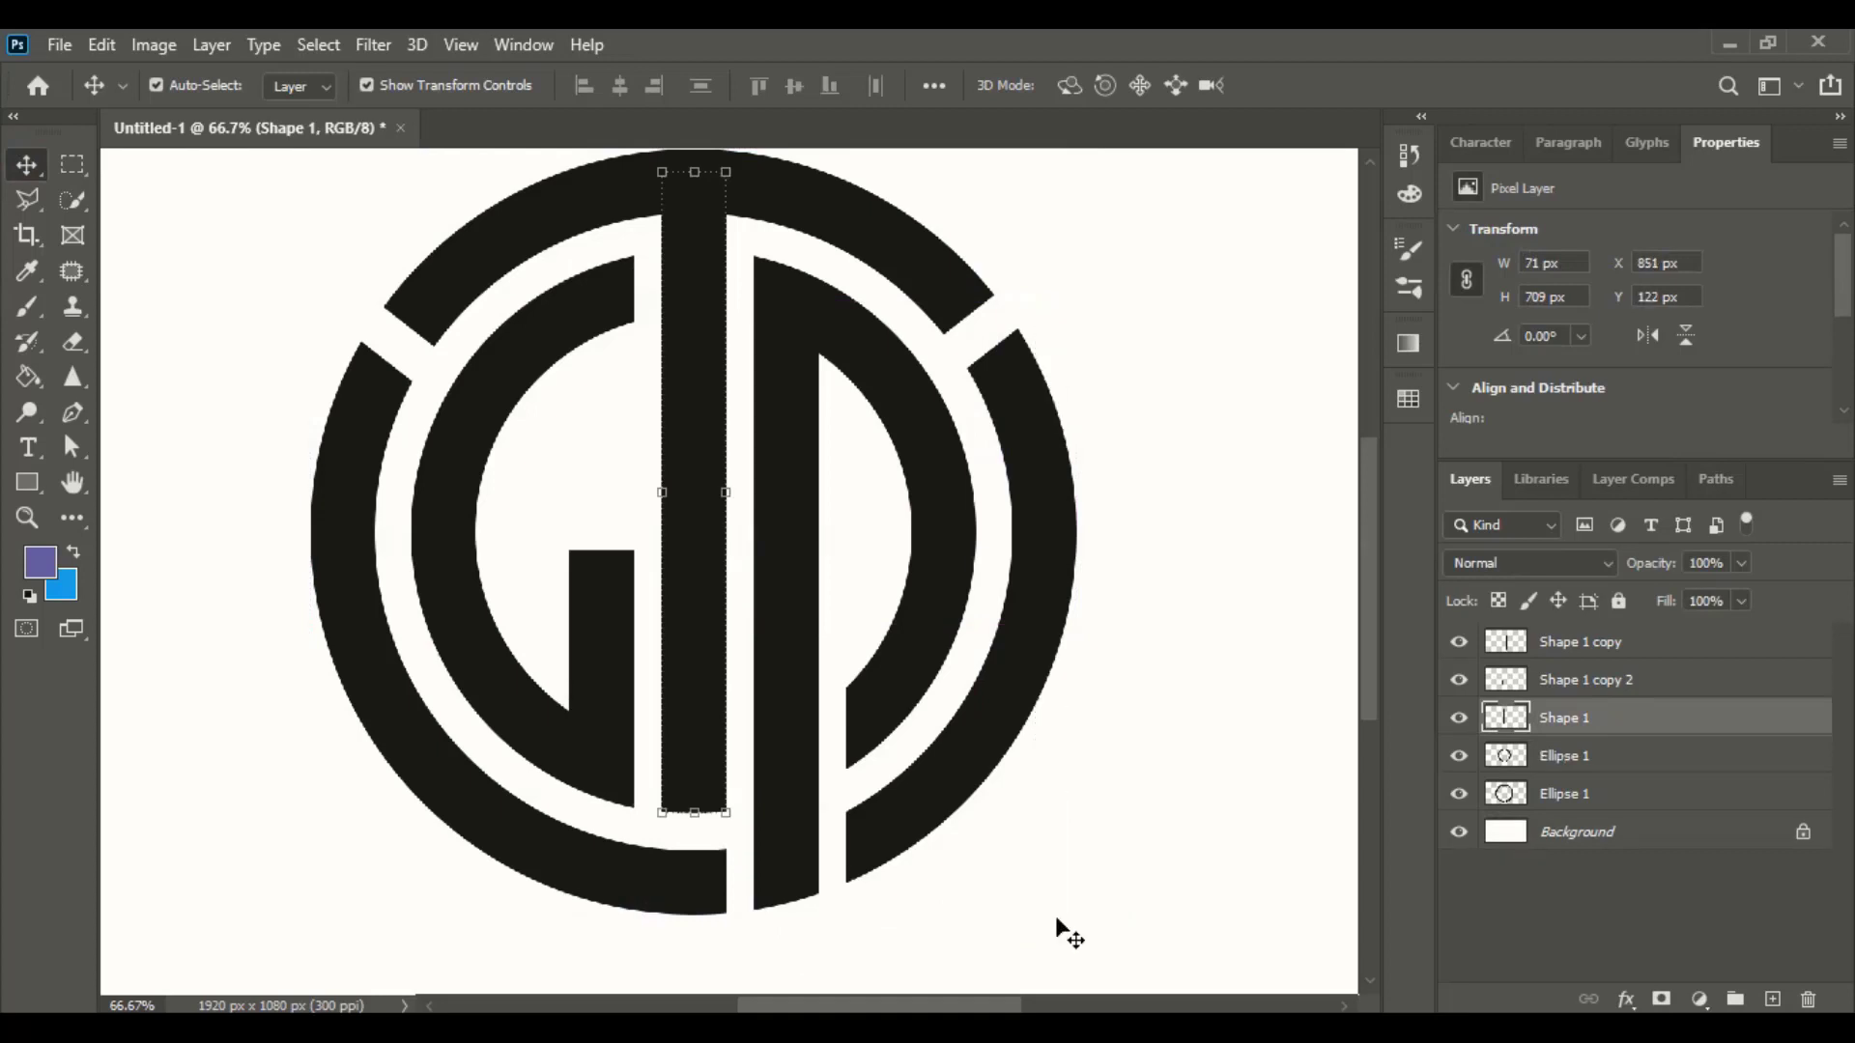
- Select all the logo pieces together and rotate them slightly clockwise so the bars slant to the right
click(1138, 749)
key(ctrl+minus)
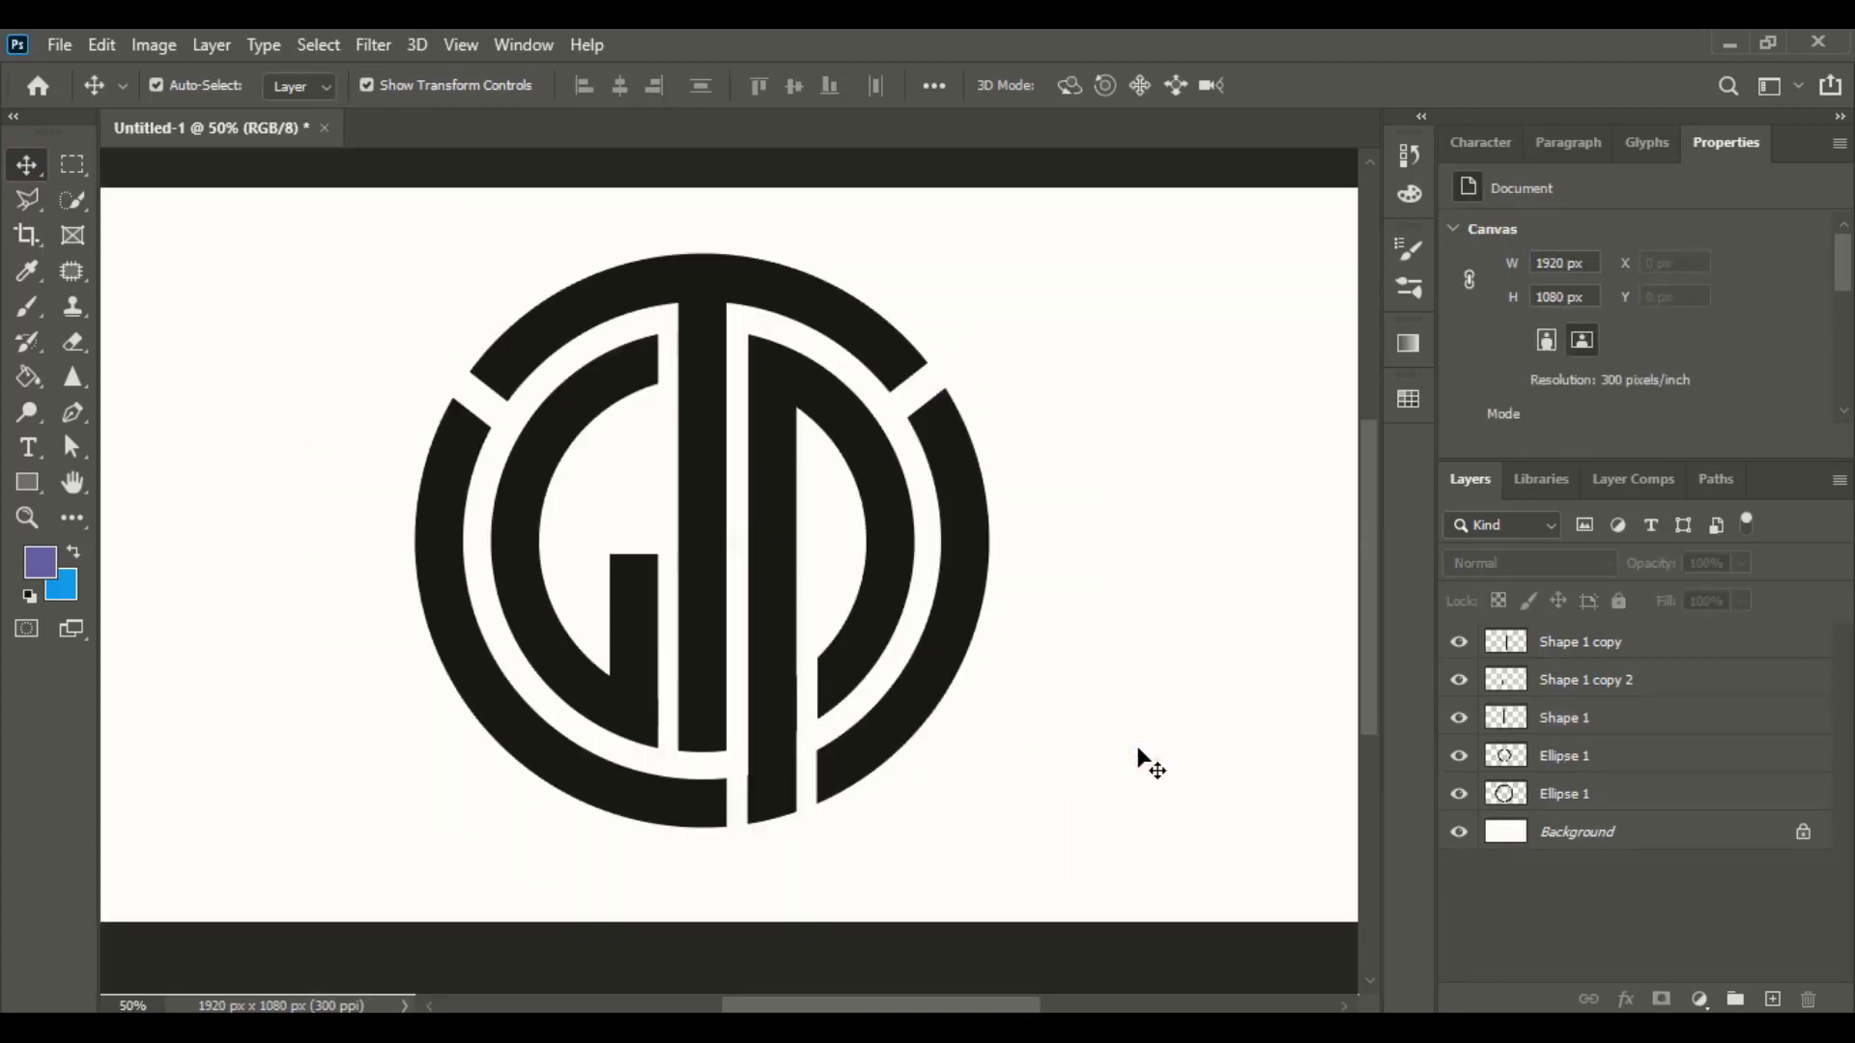
drag(343, 221, 1024, 865)
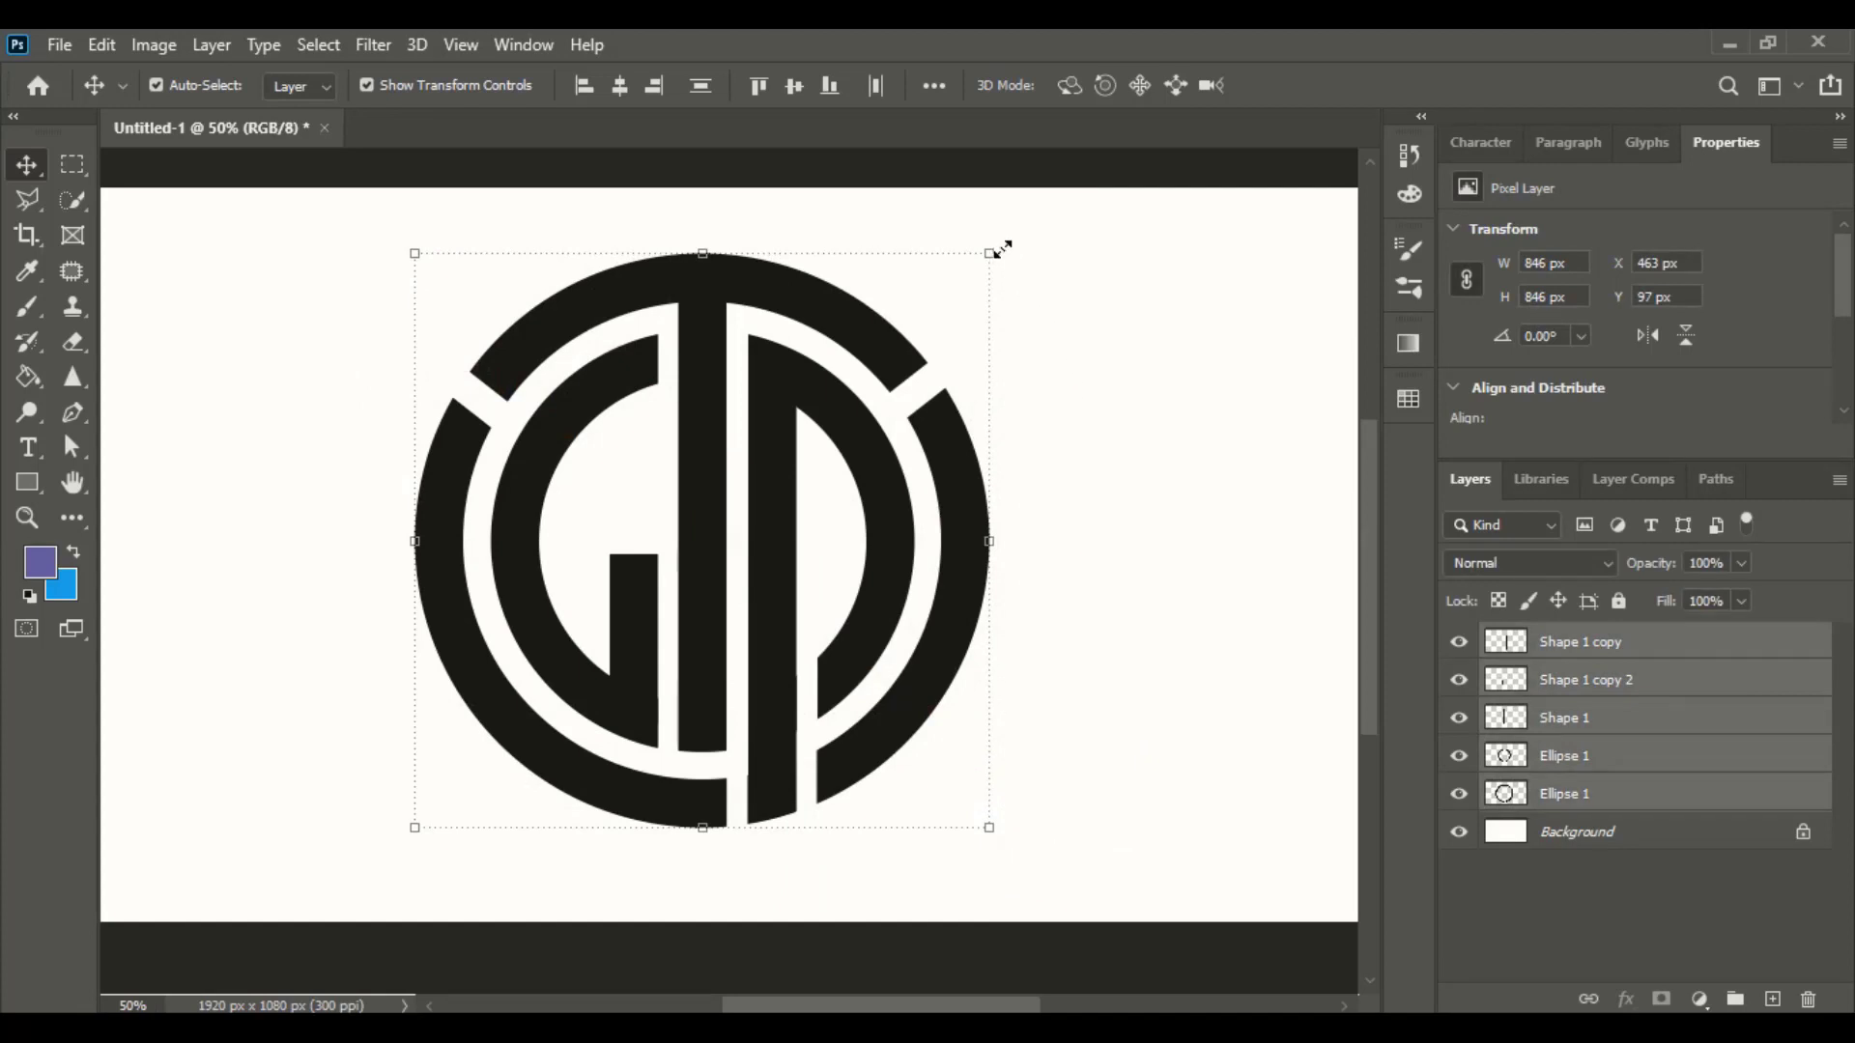
drag(1010, 248, 1088, 294)
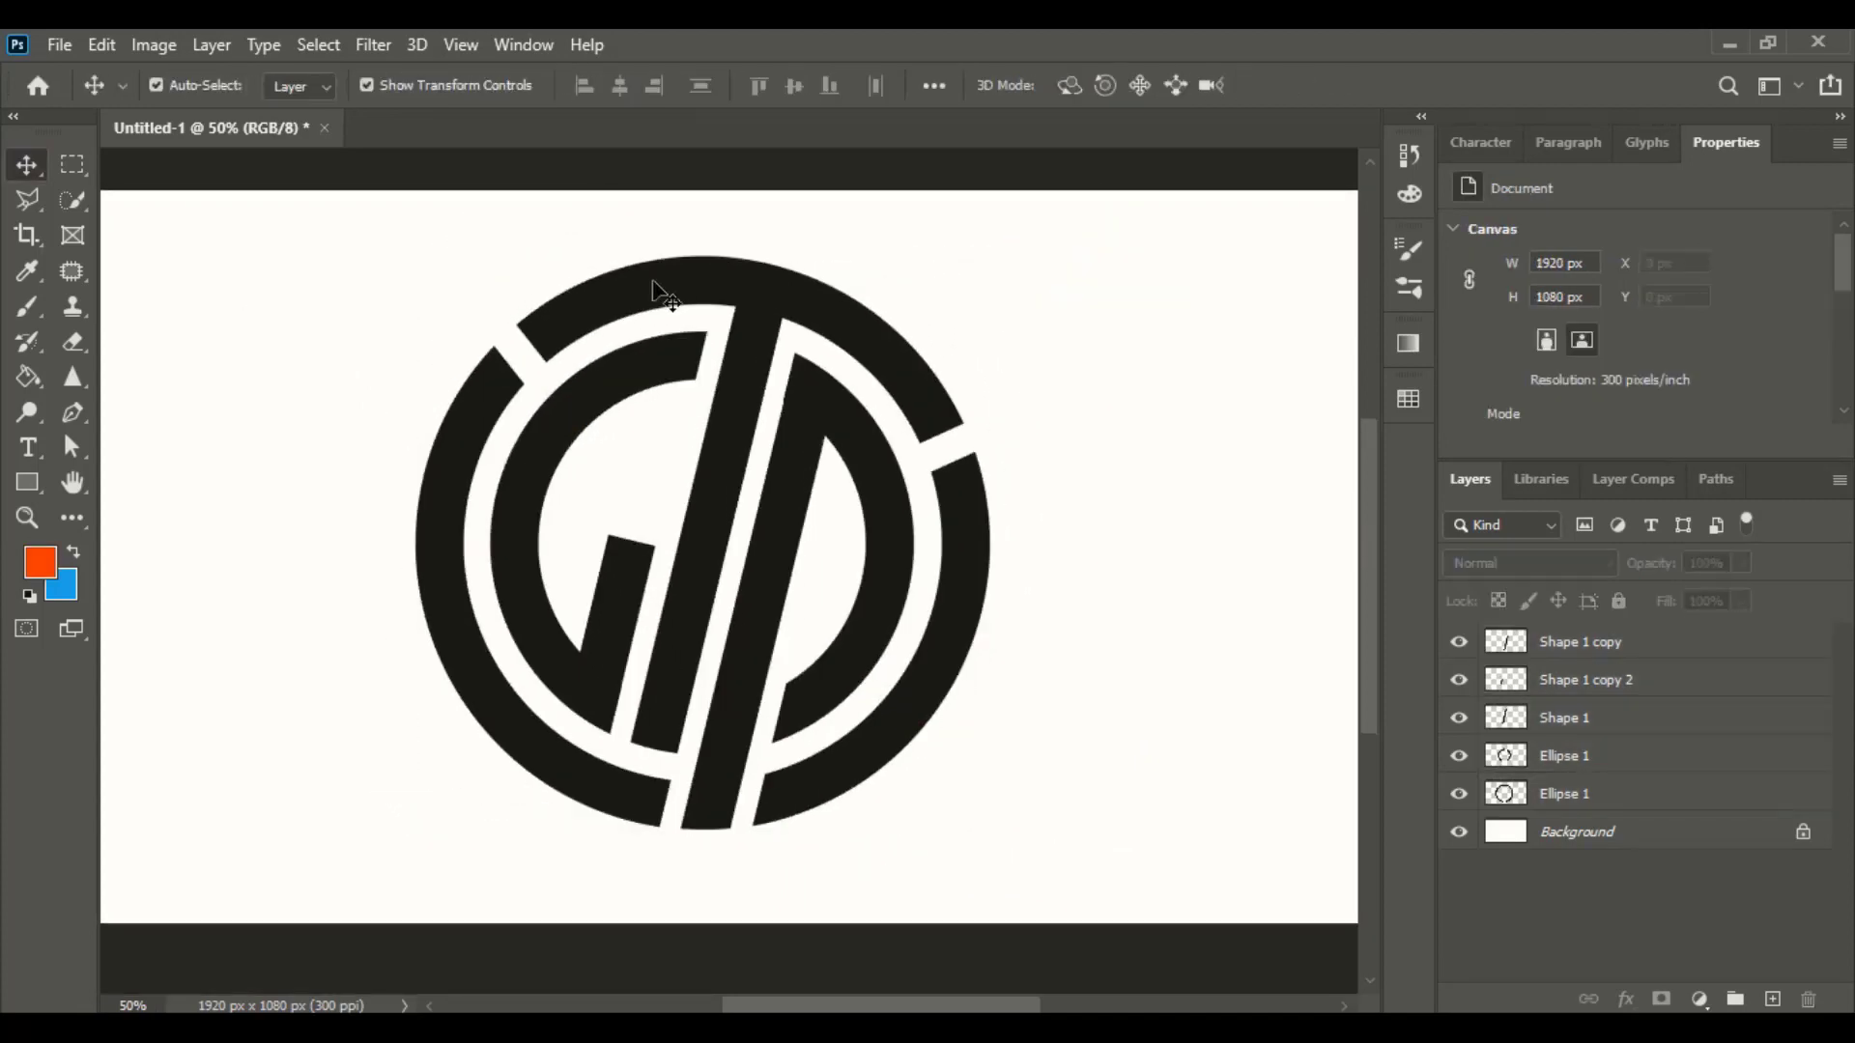
- Set the foreground colour to bright red and fill the upper arc of the outer ring with it
click(663, 294)
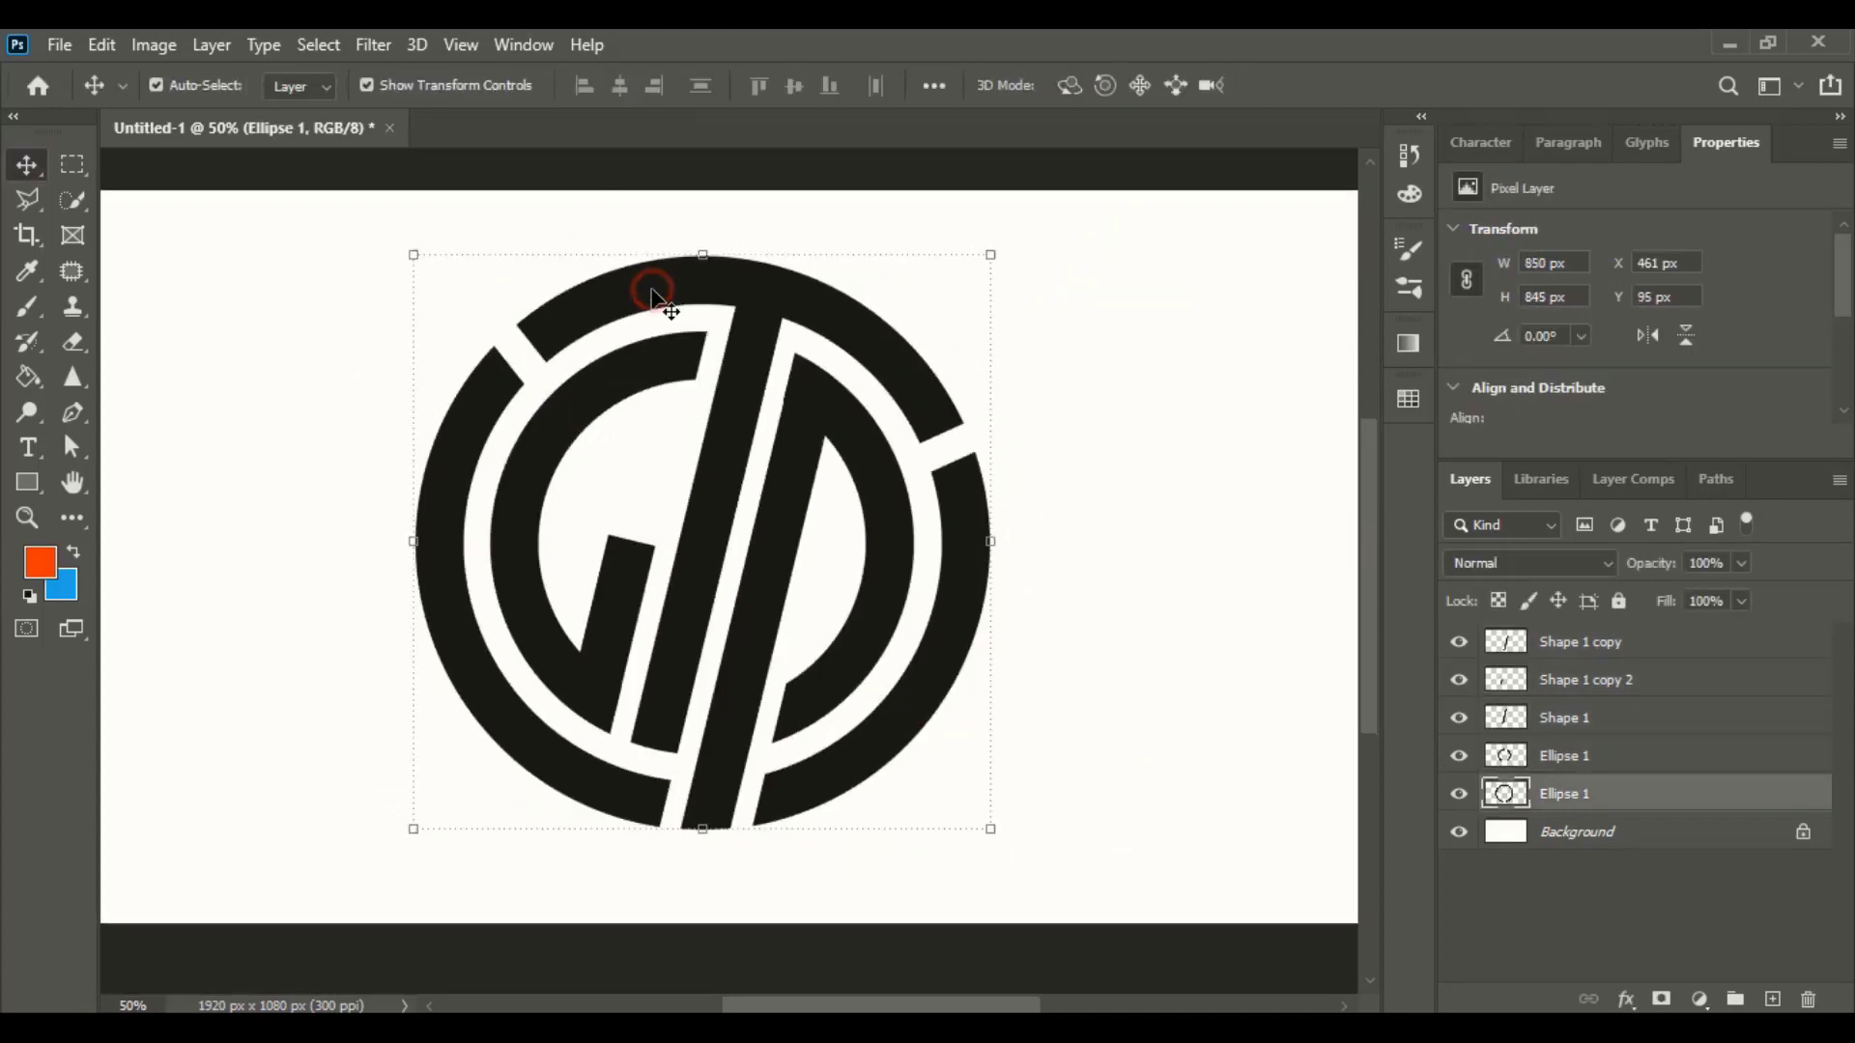
click(27, 377)
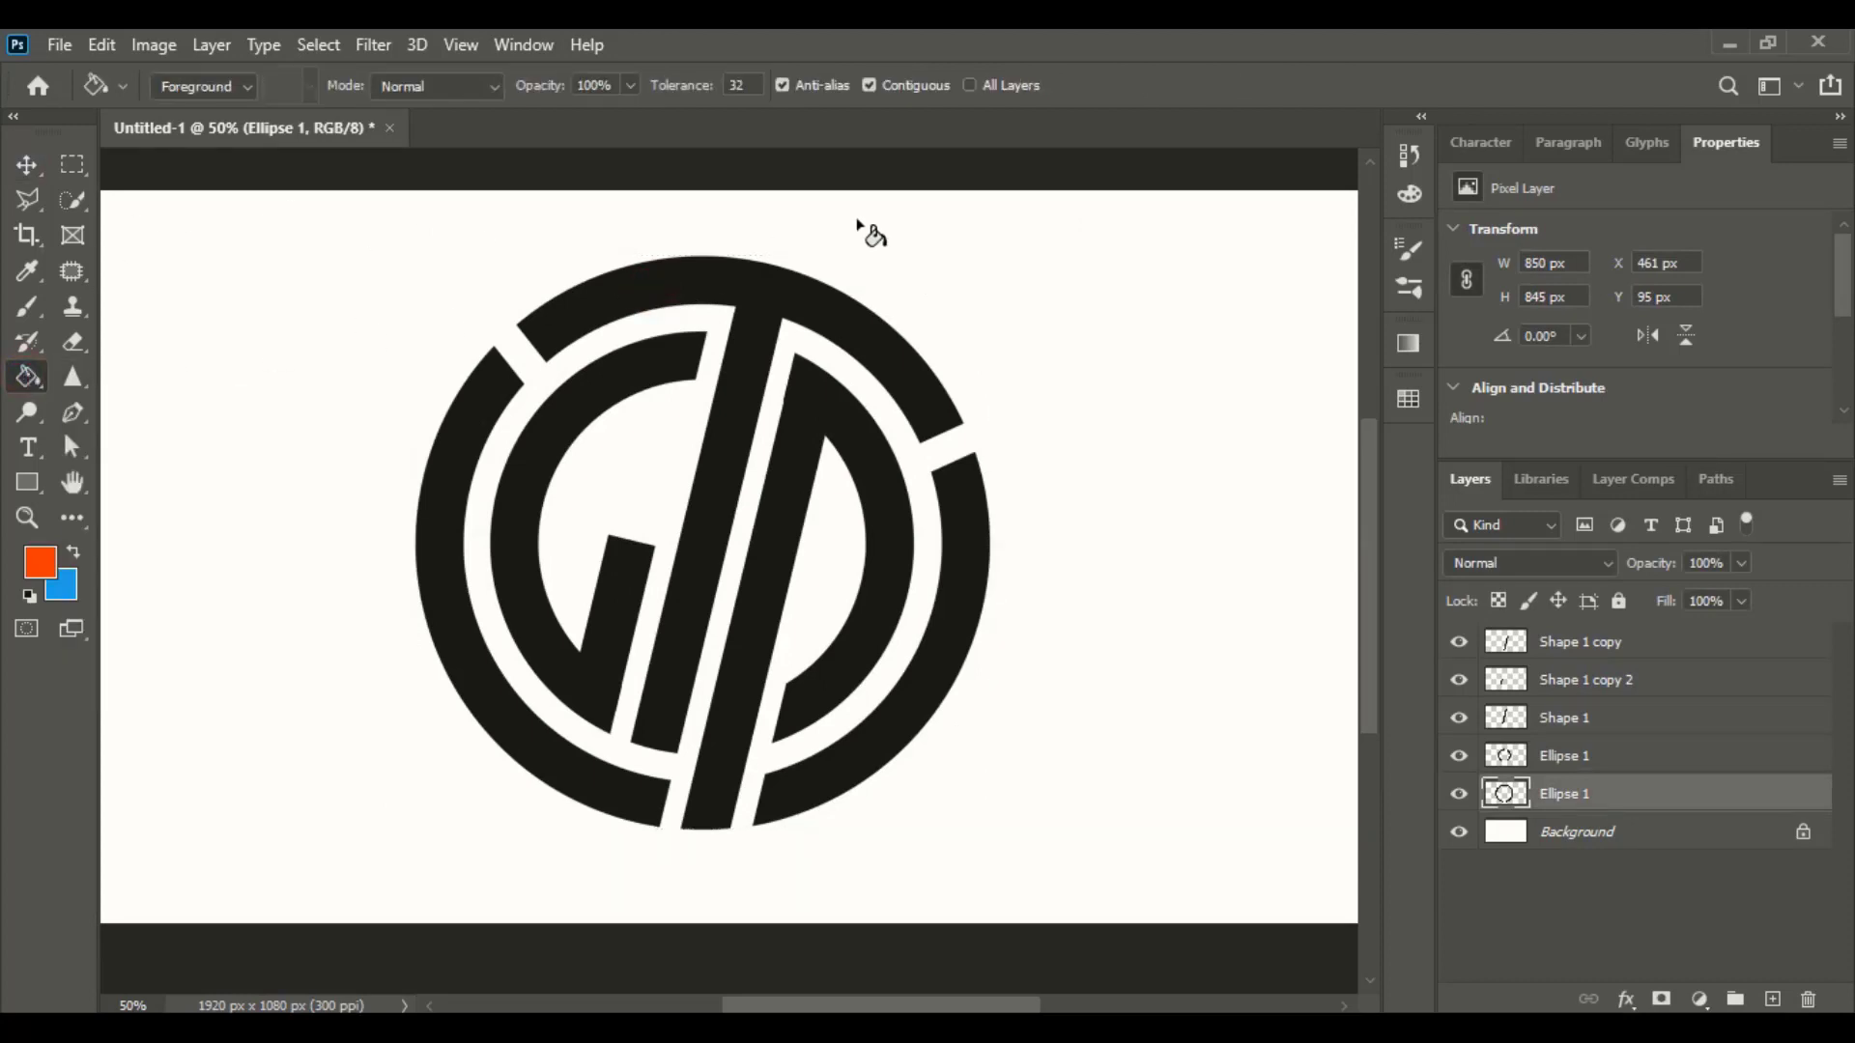
click(1408, 348)
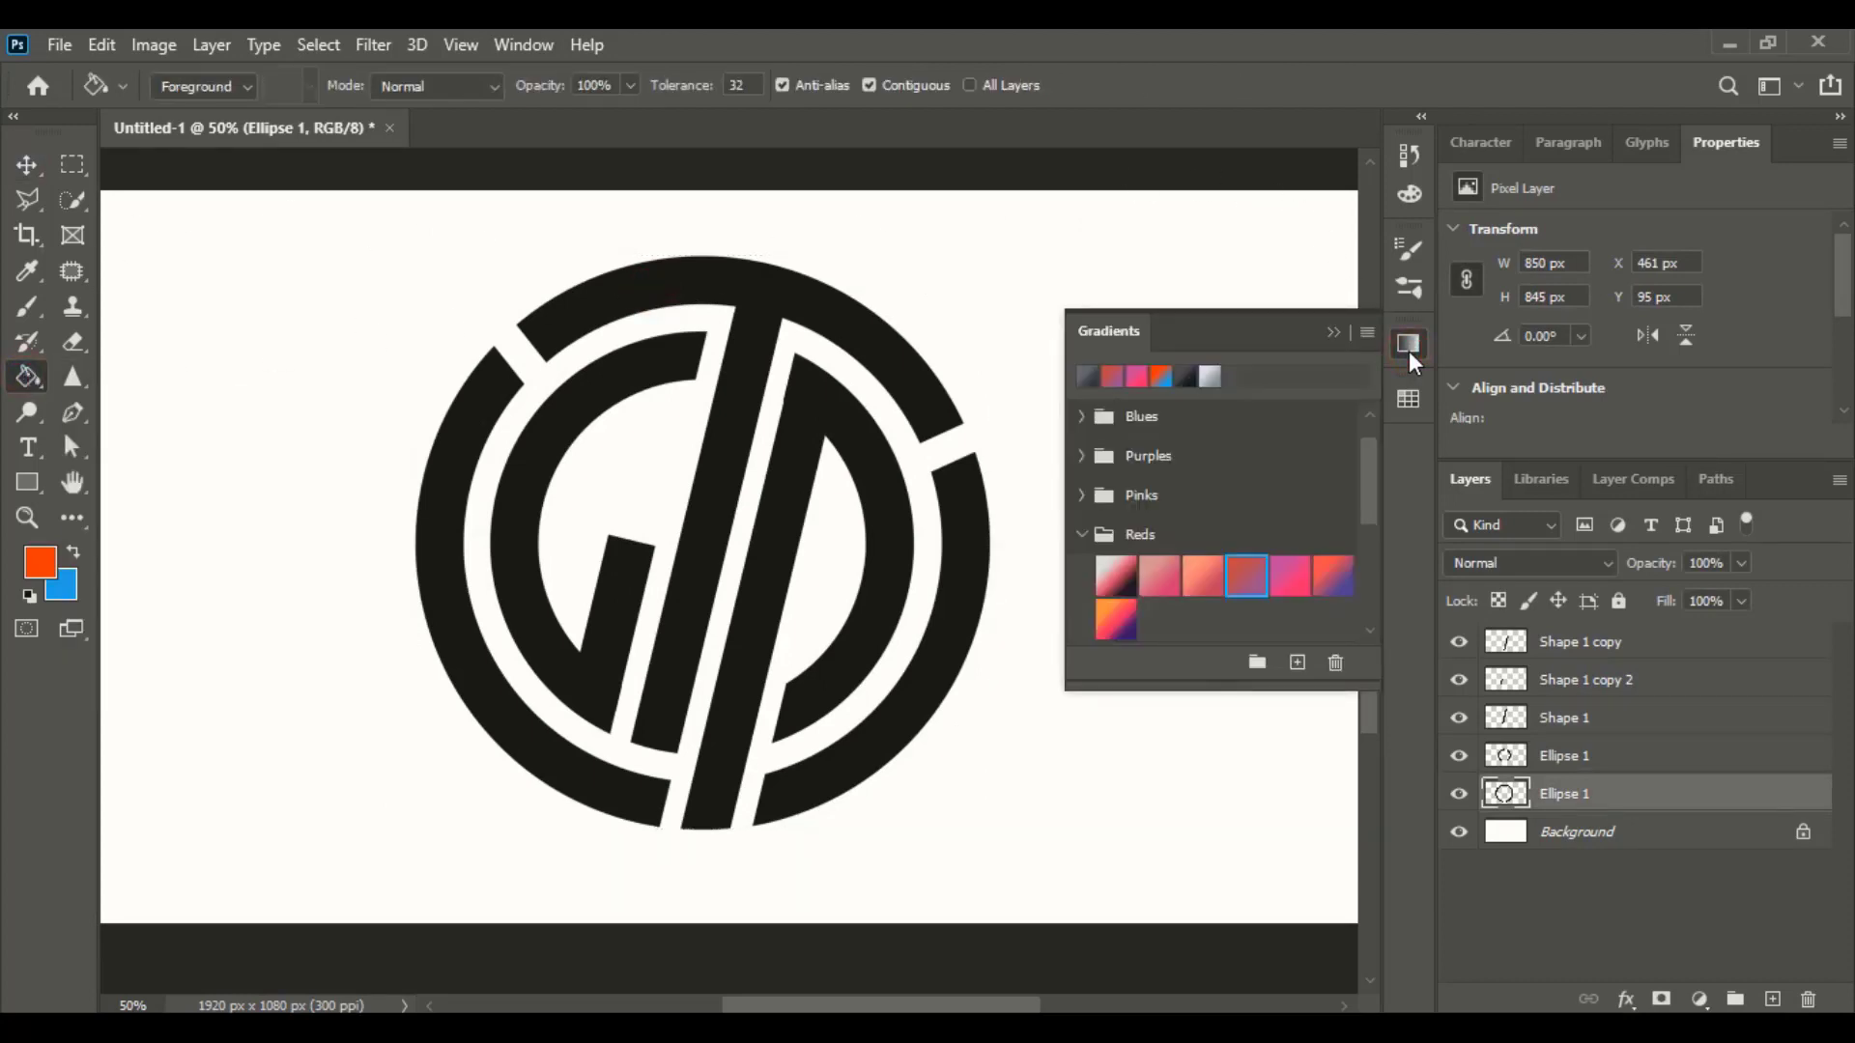
click(1408, 195)
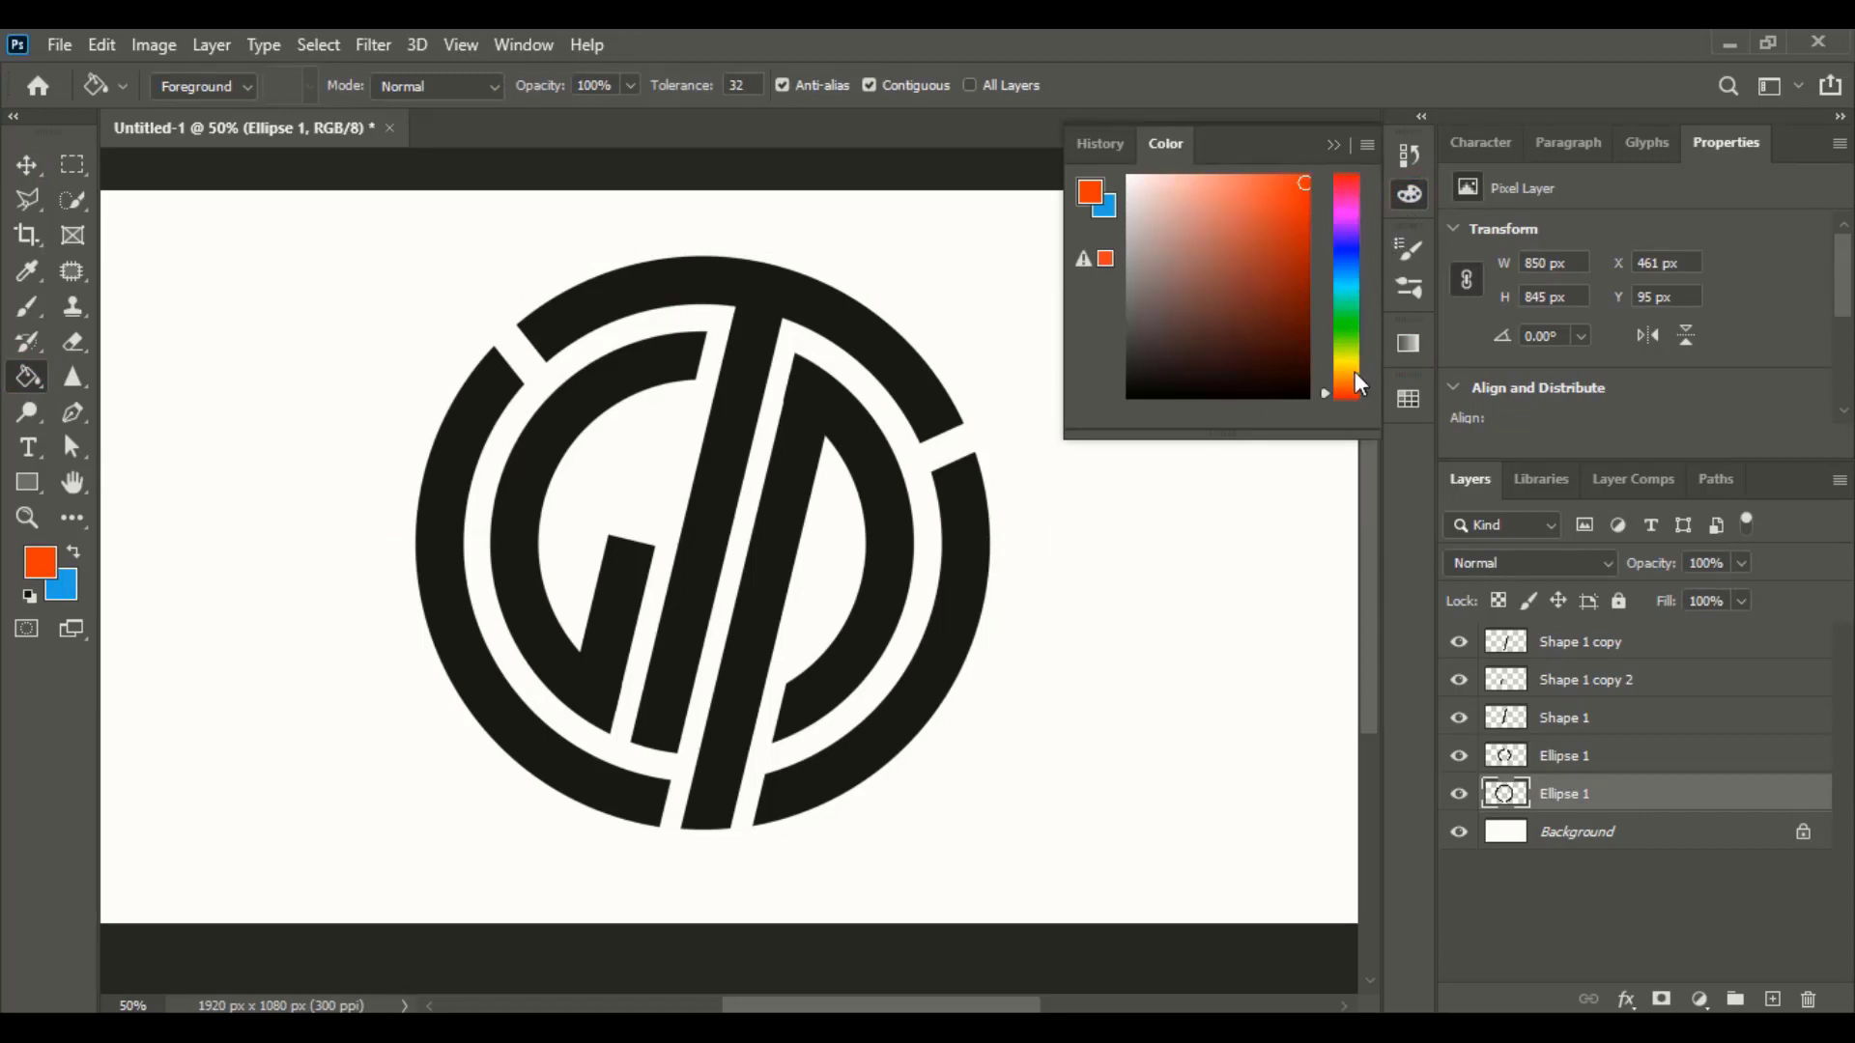
click(1349, 398)
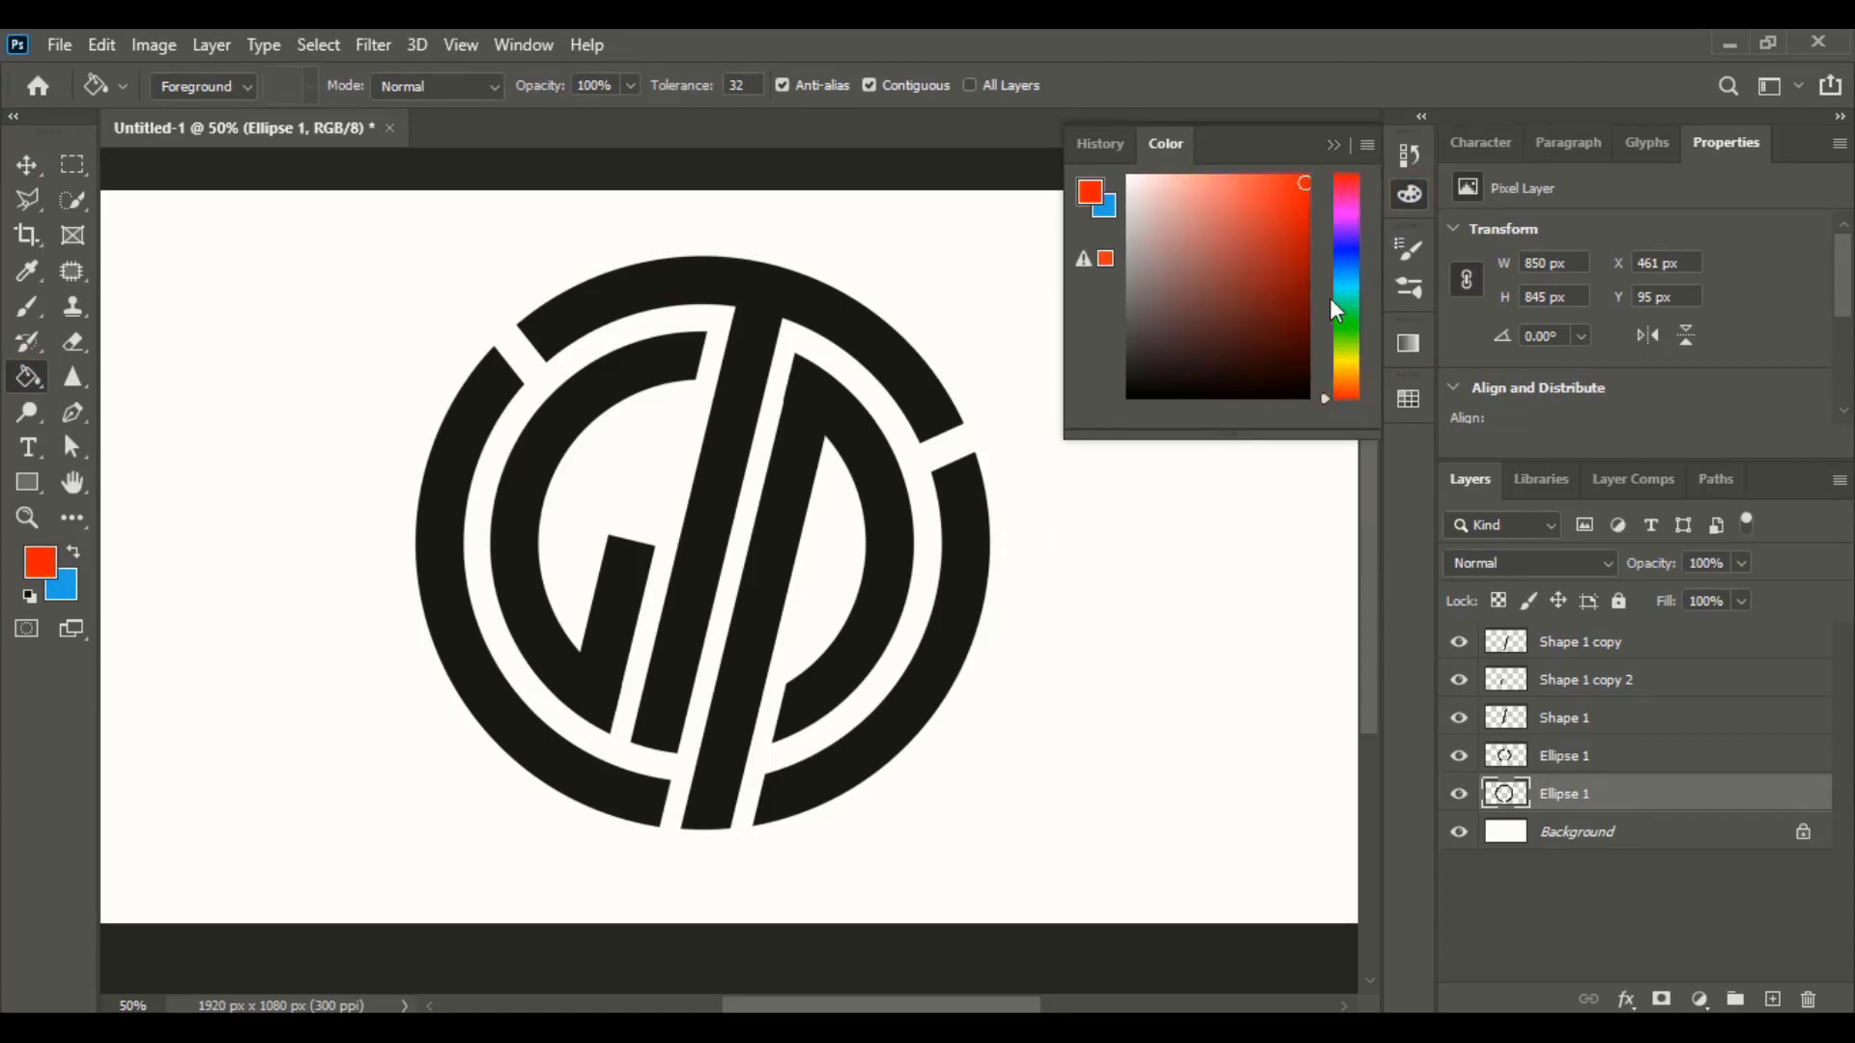
click(764, 280)
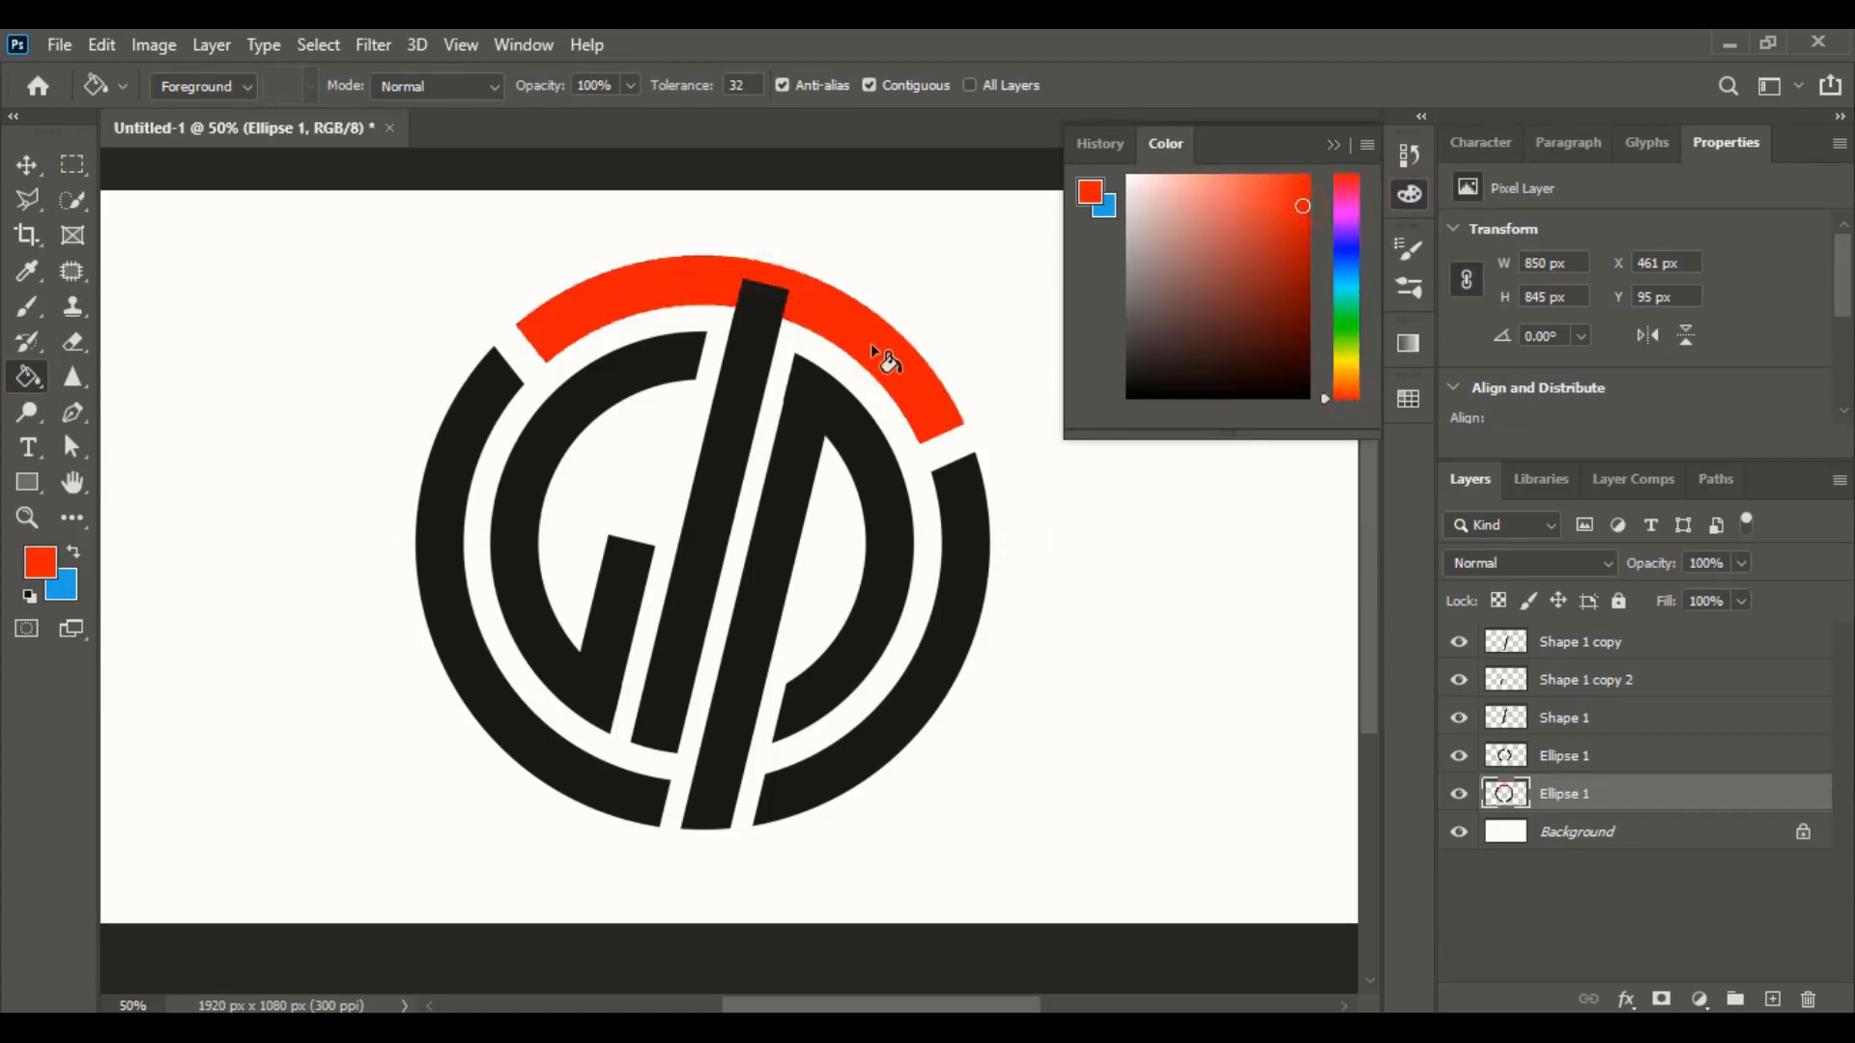
- Fill the slanted centre bar with the same red so it matches the upper arc as a T
click(27, 164)
click(231, 302)
click(726, 372)
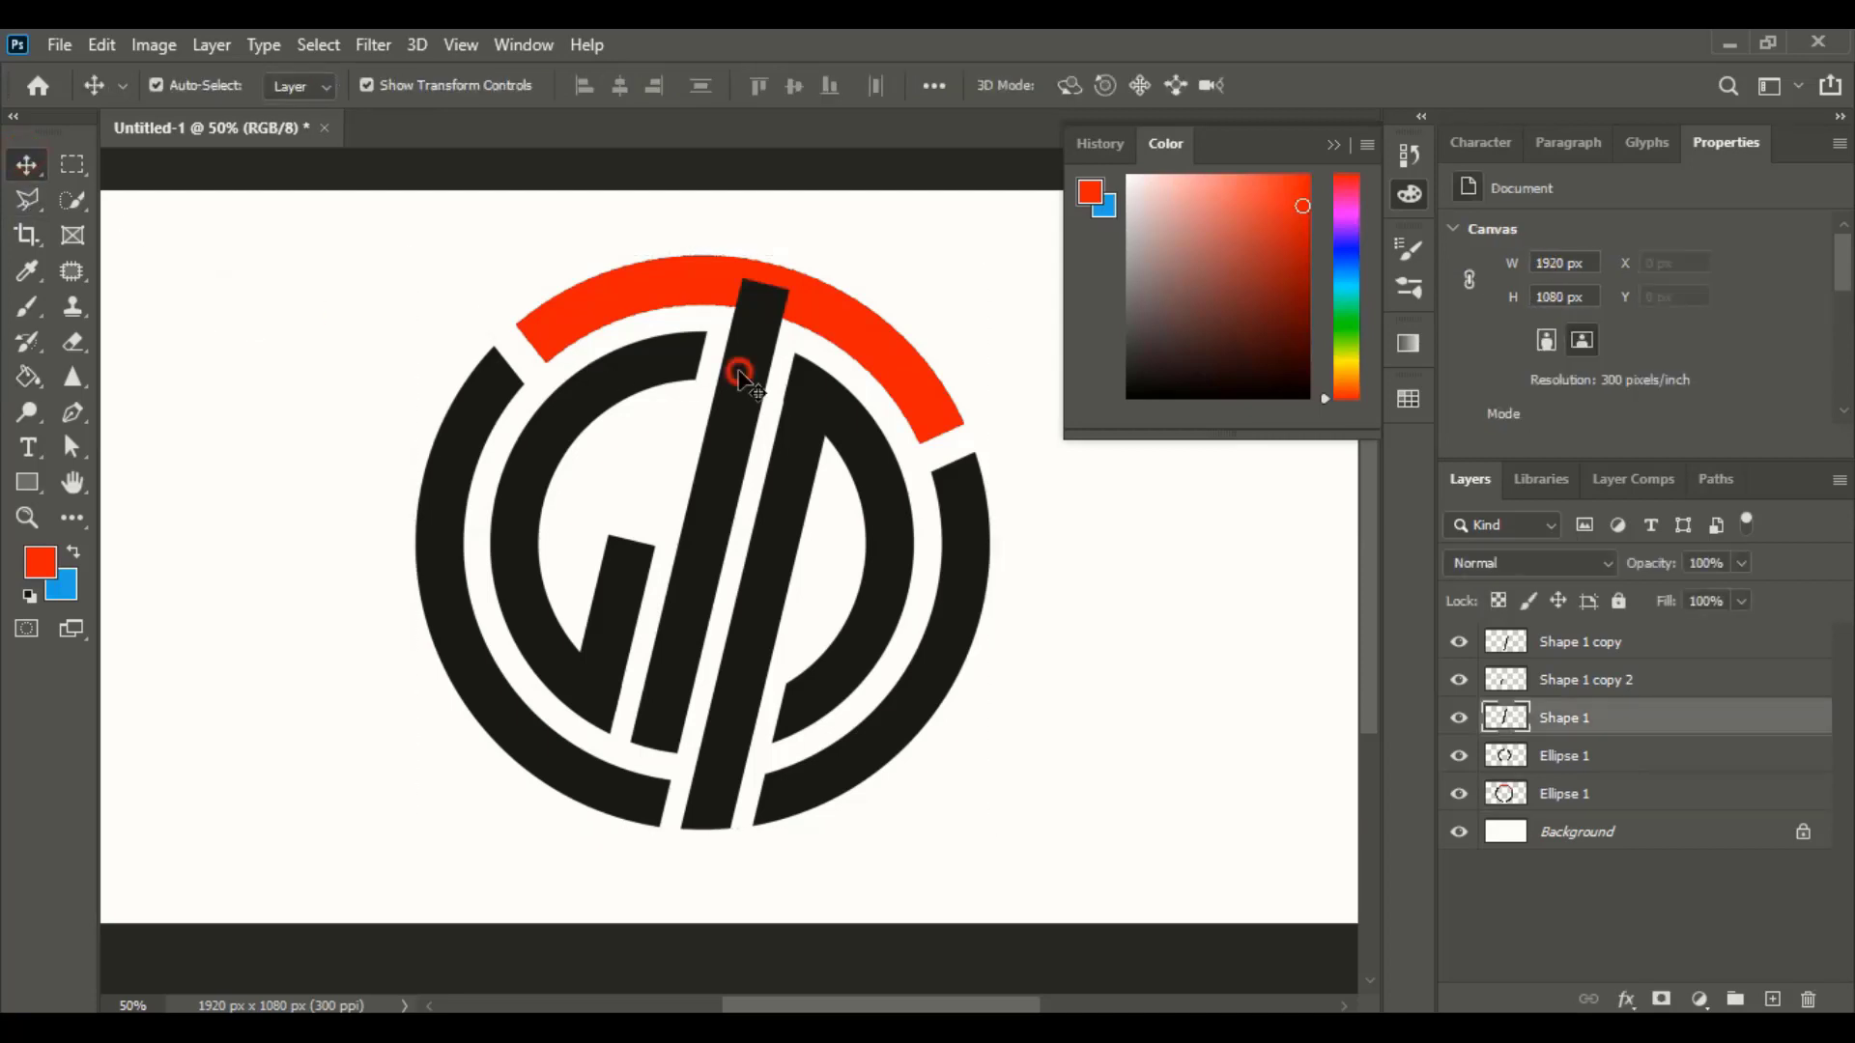
key(g)
click(722, 387)
click(27, 167)
click(265, 422)
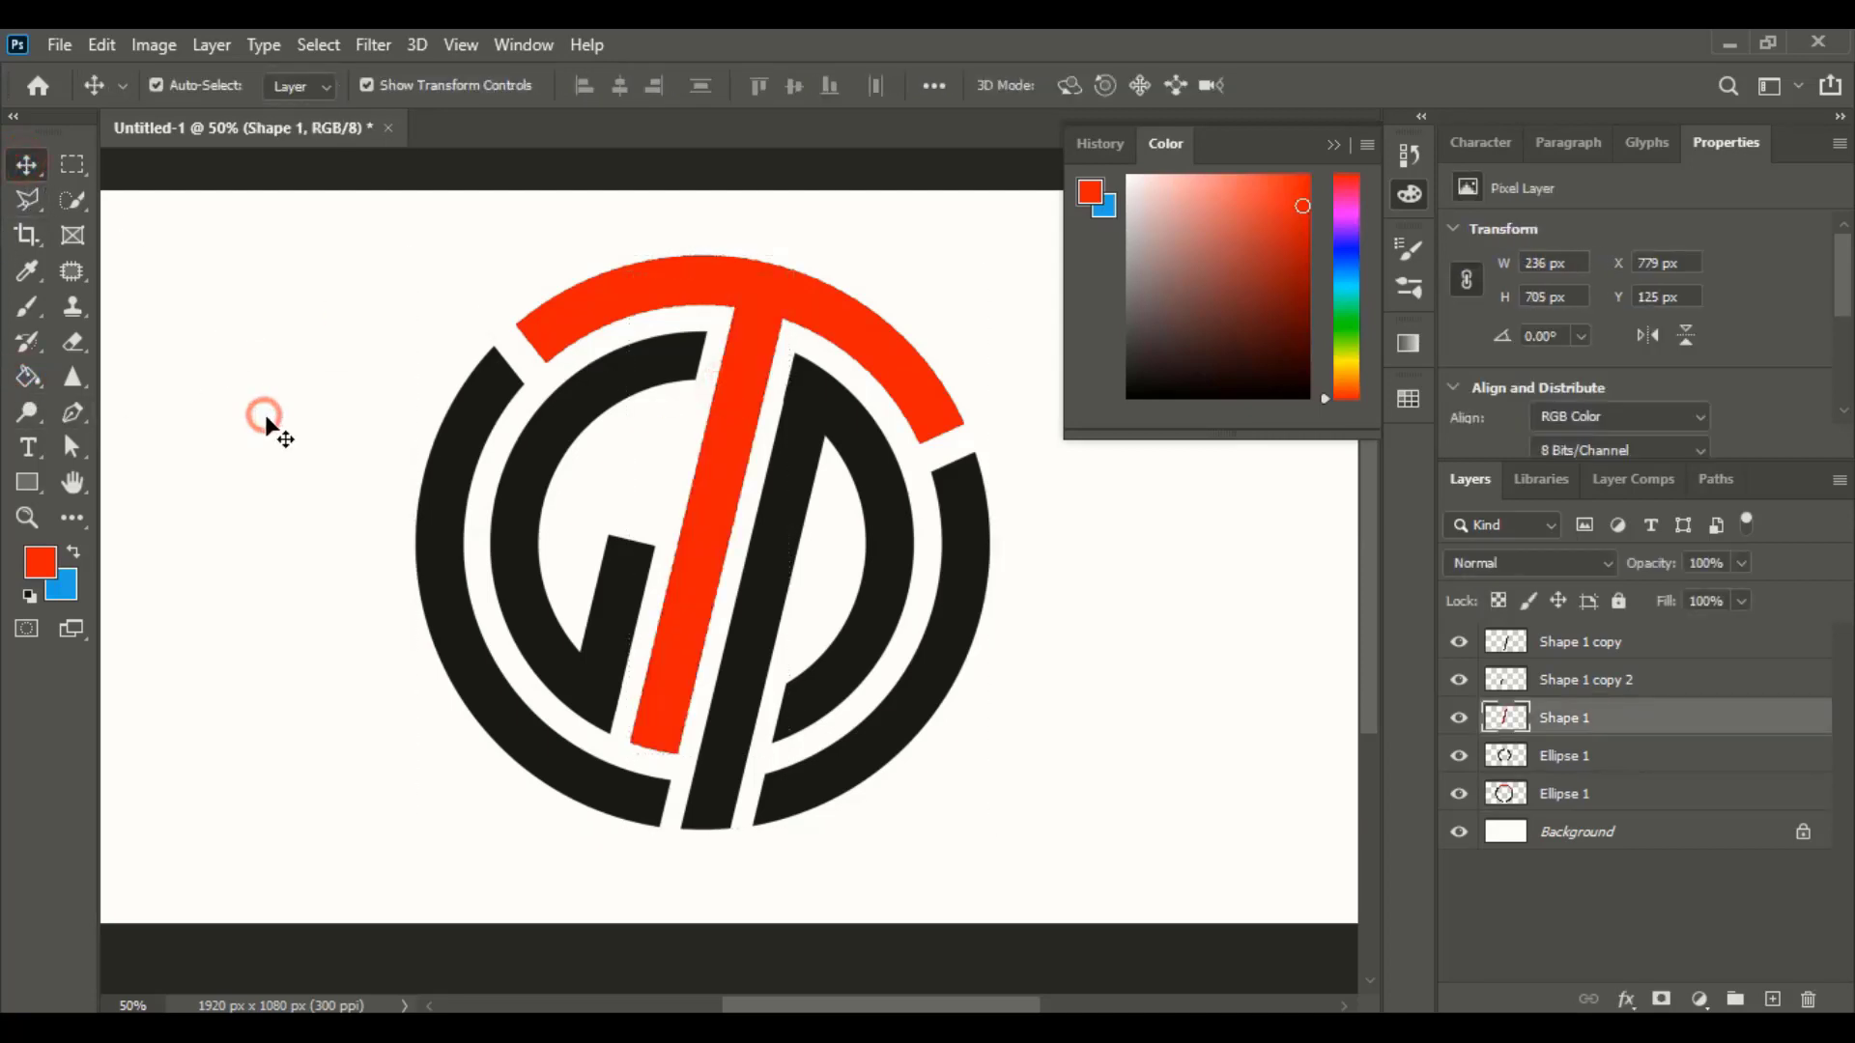
- Fill the left half of the inner ring, the curve of the G, with the same red
click(551, 450)
click(27, 377)
click(510, 502)
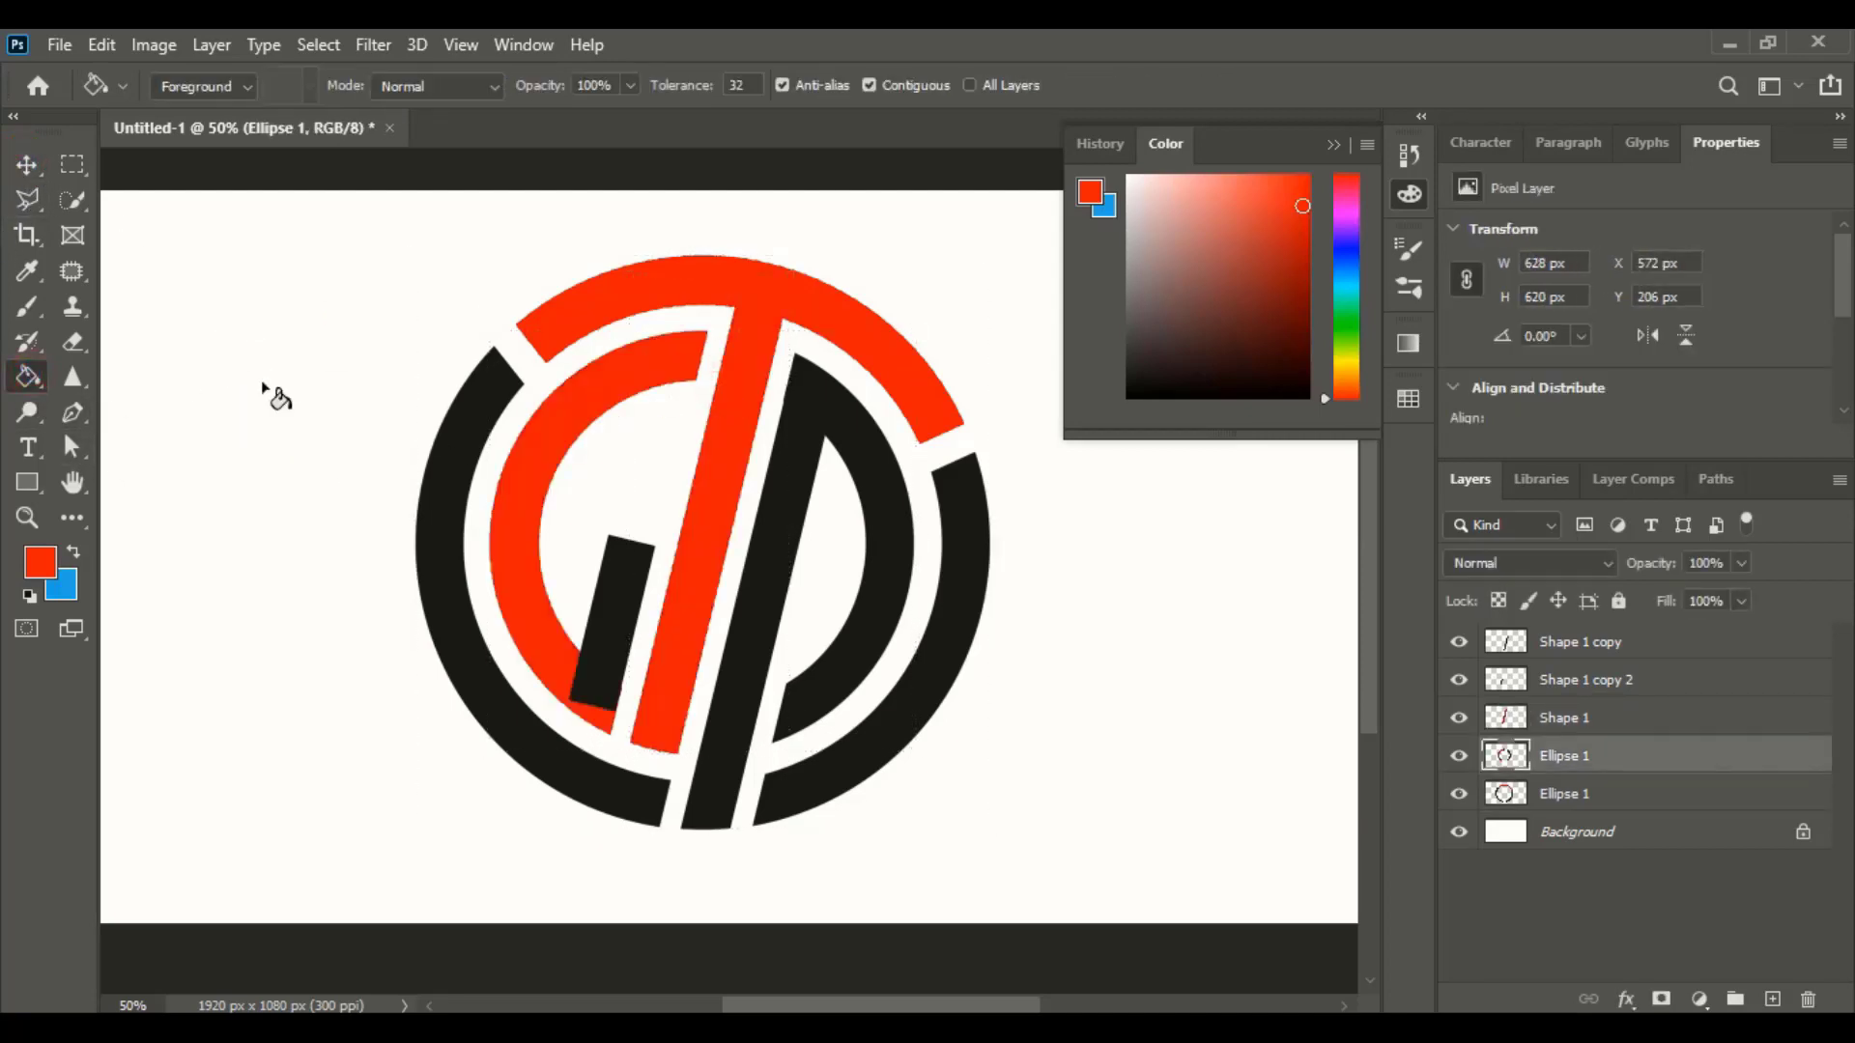
click(27, 165)
click(236, 496)
- Fill the short stem of the G with the same red and clear the layer selection
click(613, 574)
key(g)
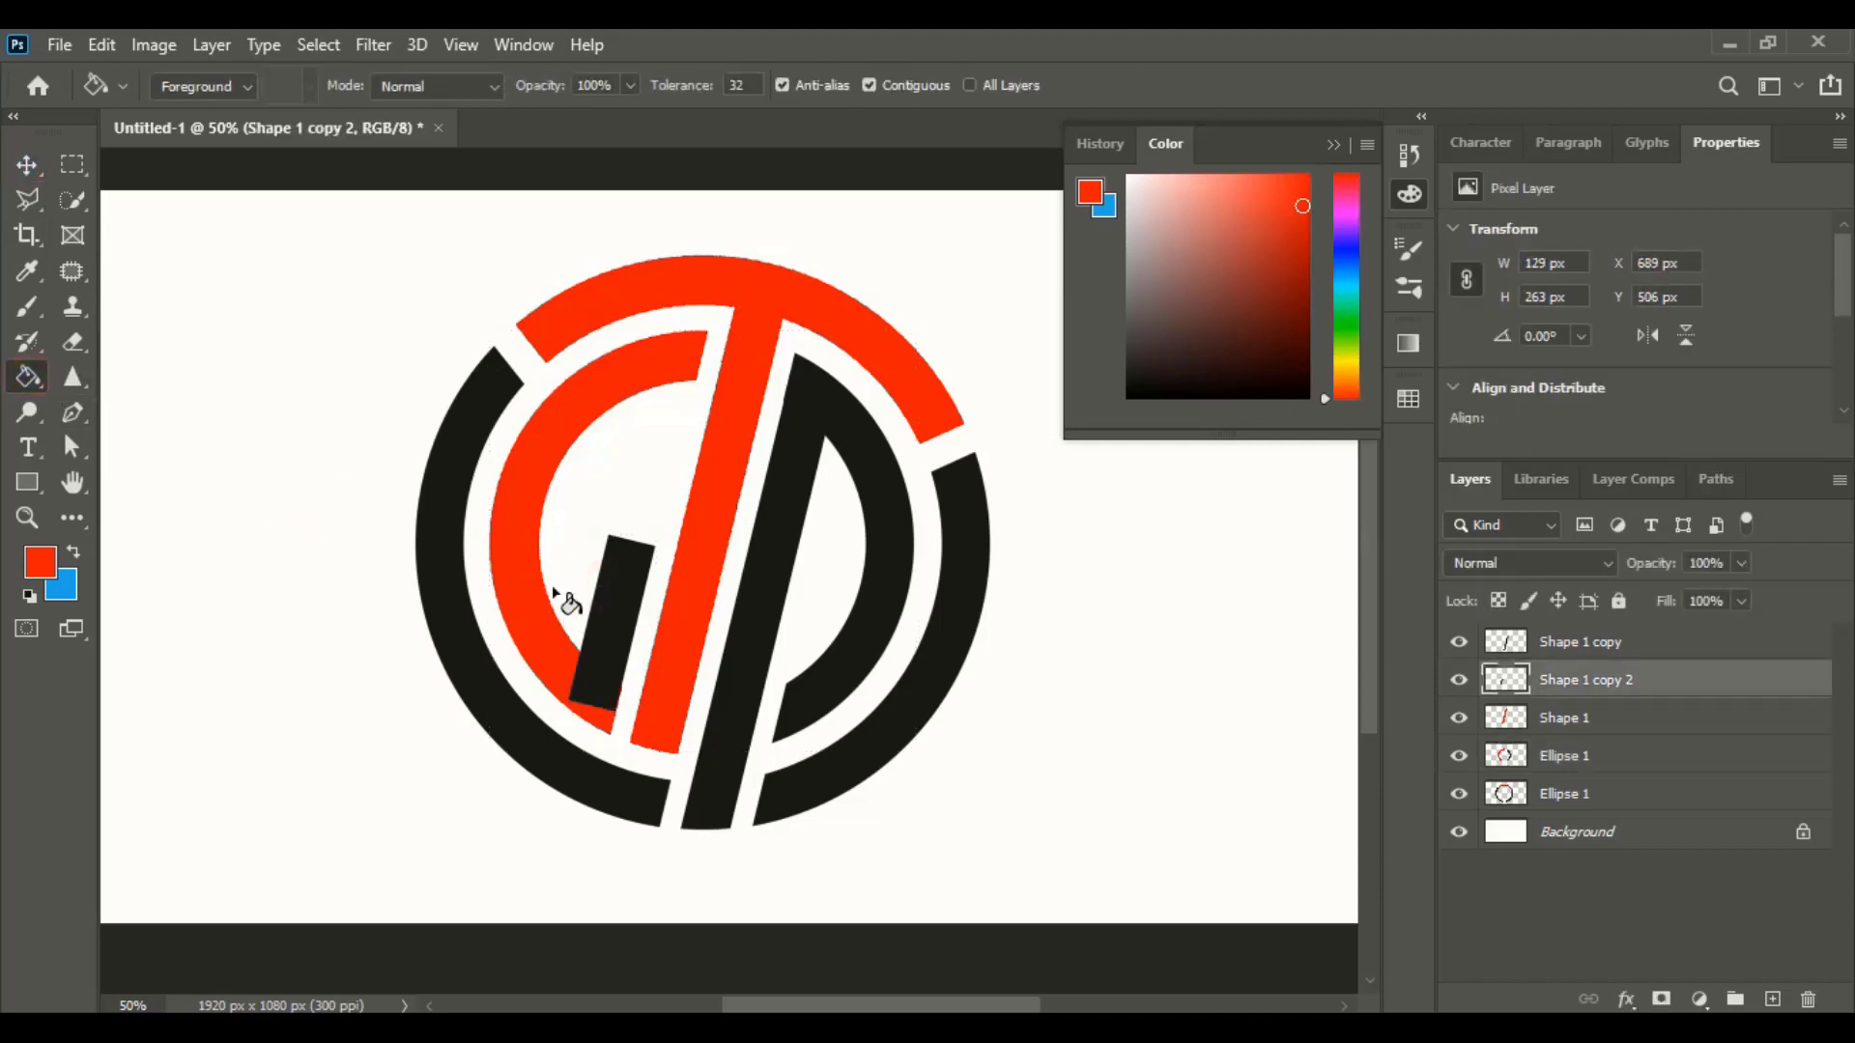
click(599, 603)
click(27, 166)
click(278, 601)
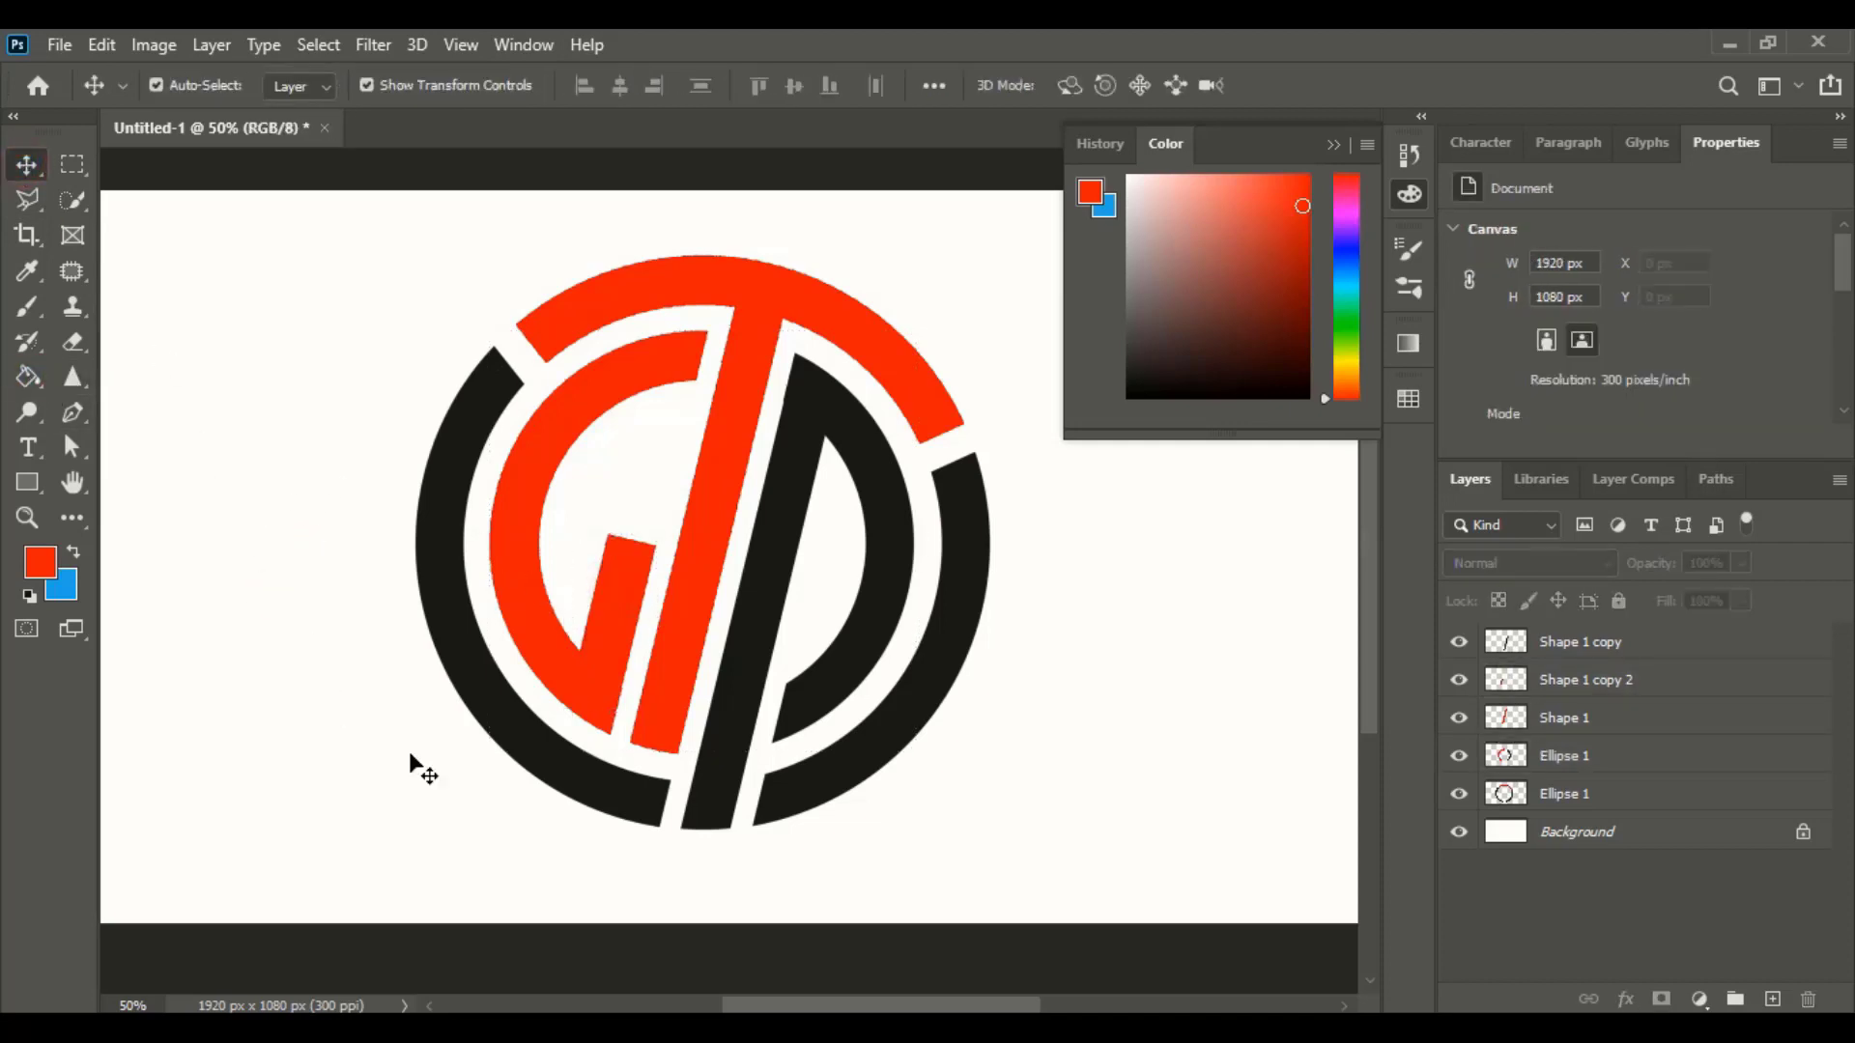
- Set the foreground colour to dark green and fill the black slanted bar beside the red centre bar with it
click(785, 522)
click(1350, 325)
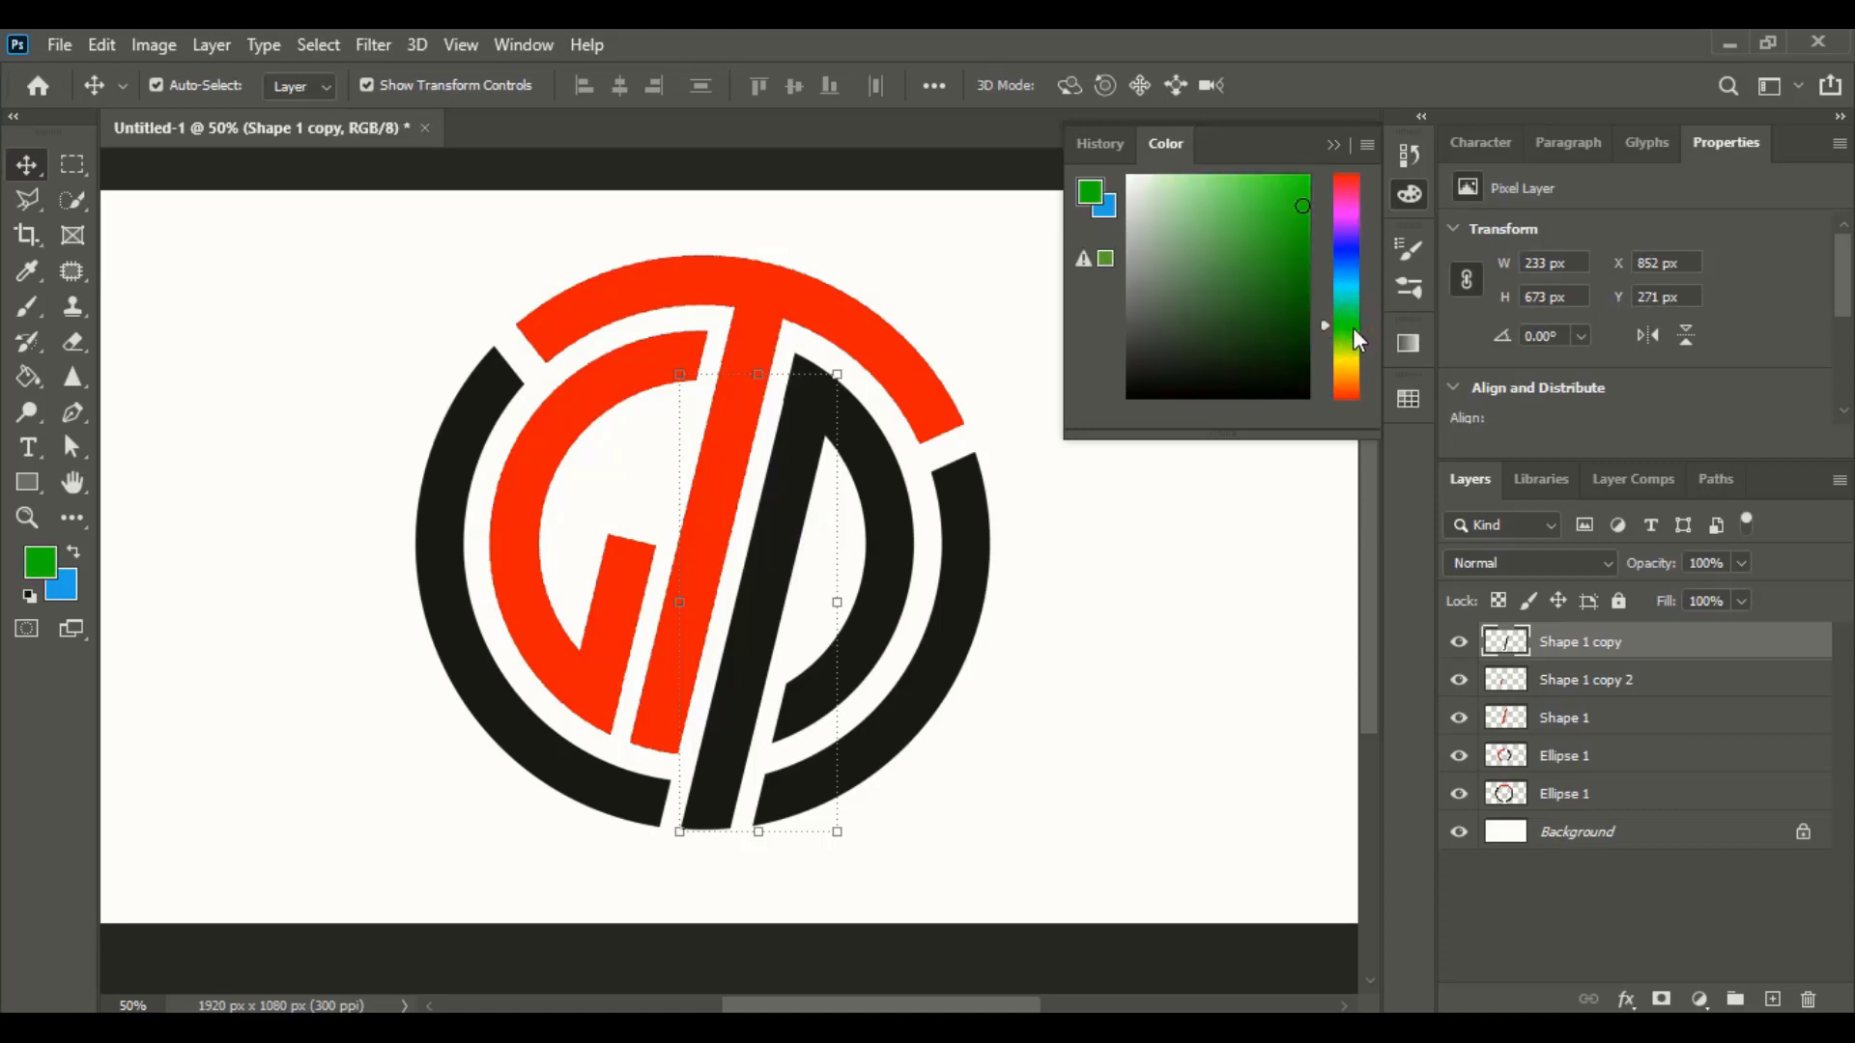
click(1299, 276)
key(g)
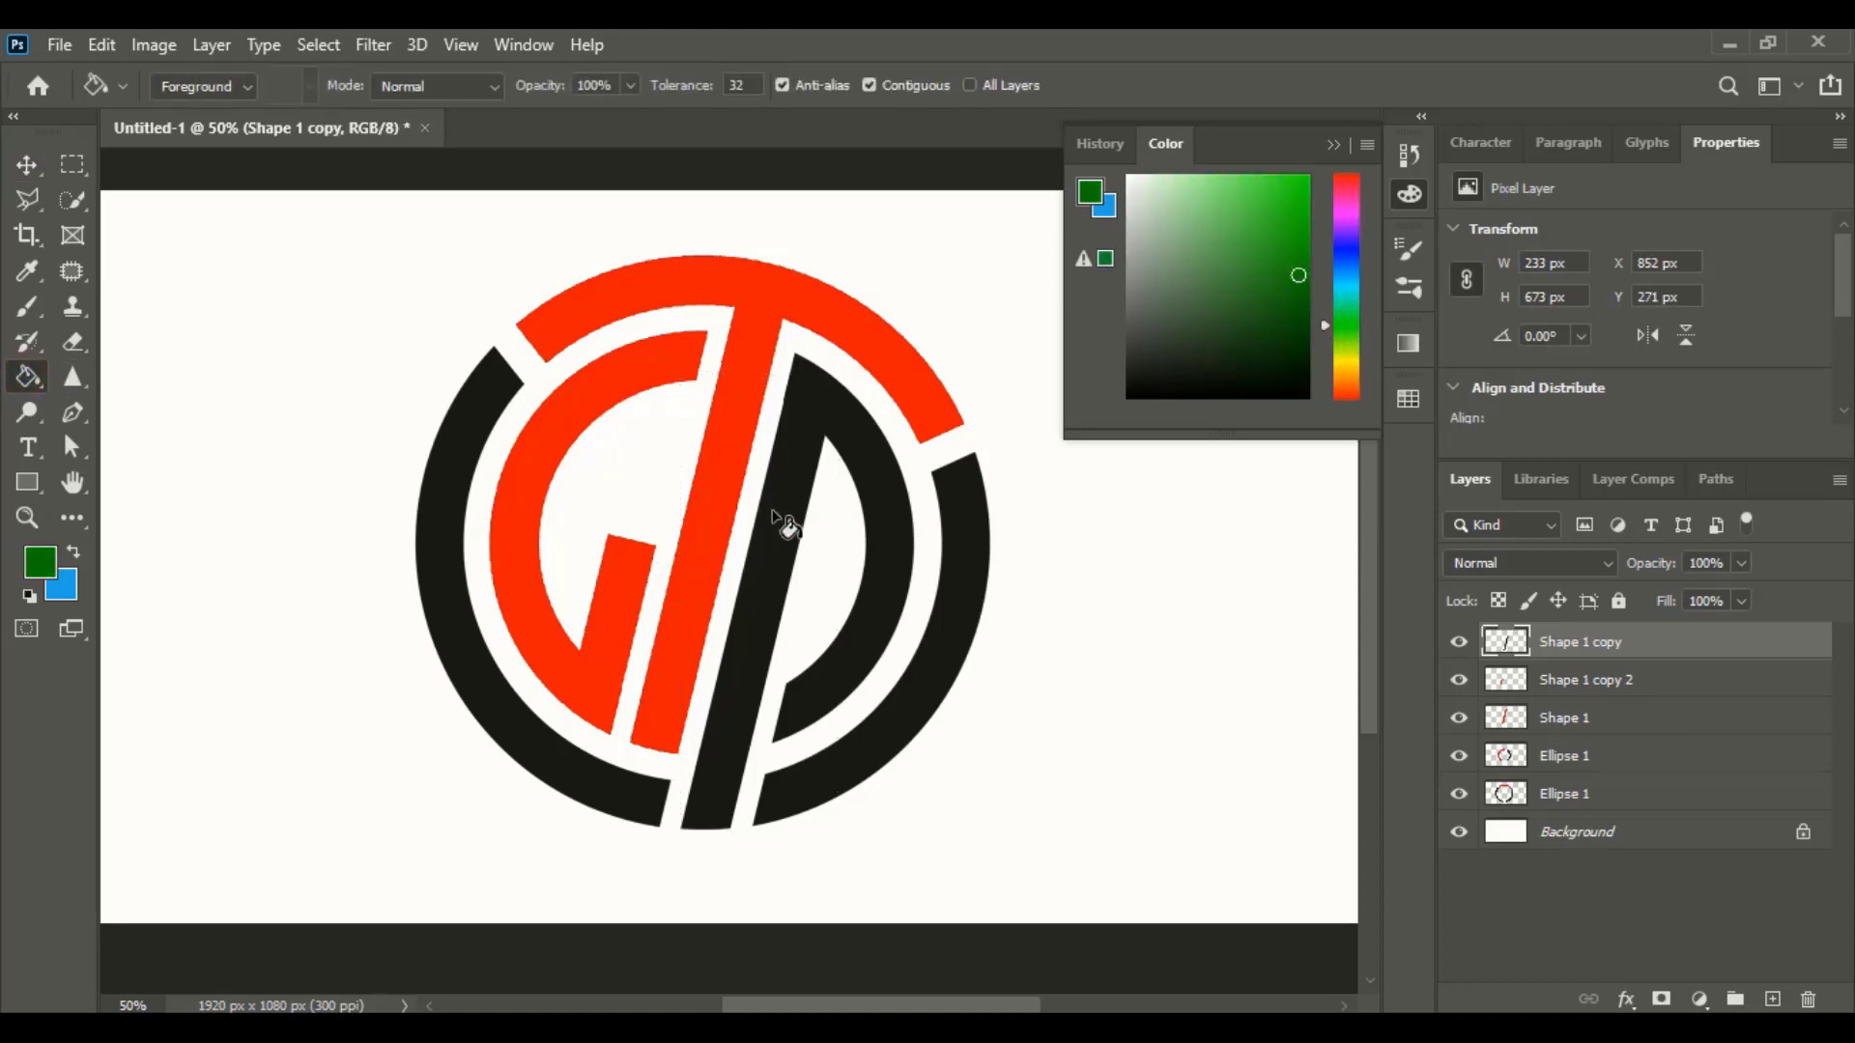
click(778, 521)
- Fill the right half of the inner ring with the same dark green so it matches the slanted bar
click(27, 164)
click(882, 521)
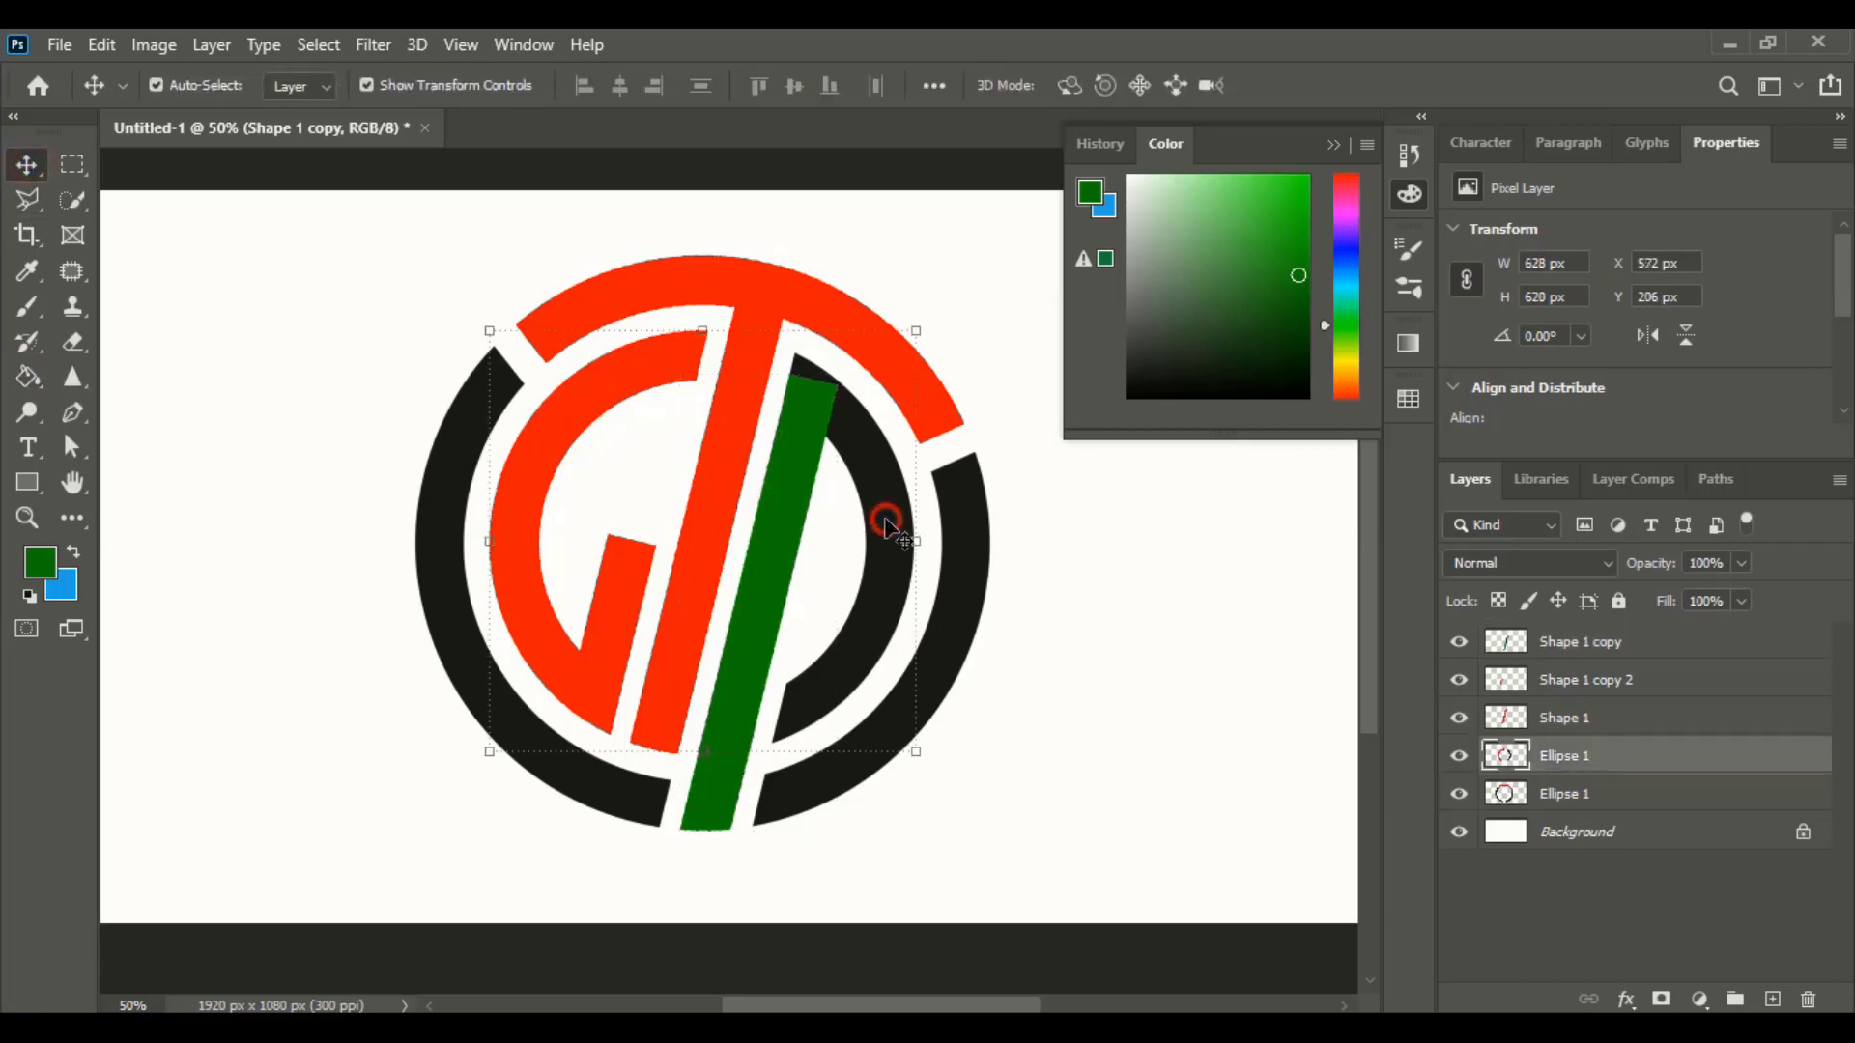
click(28, 379)
click(869, 455)
- Set the foreground colour to bright blue and fill the left arc of the outer ring with it
click(27, 165)
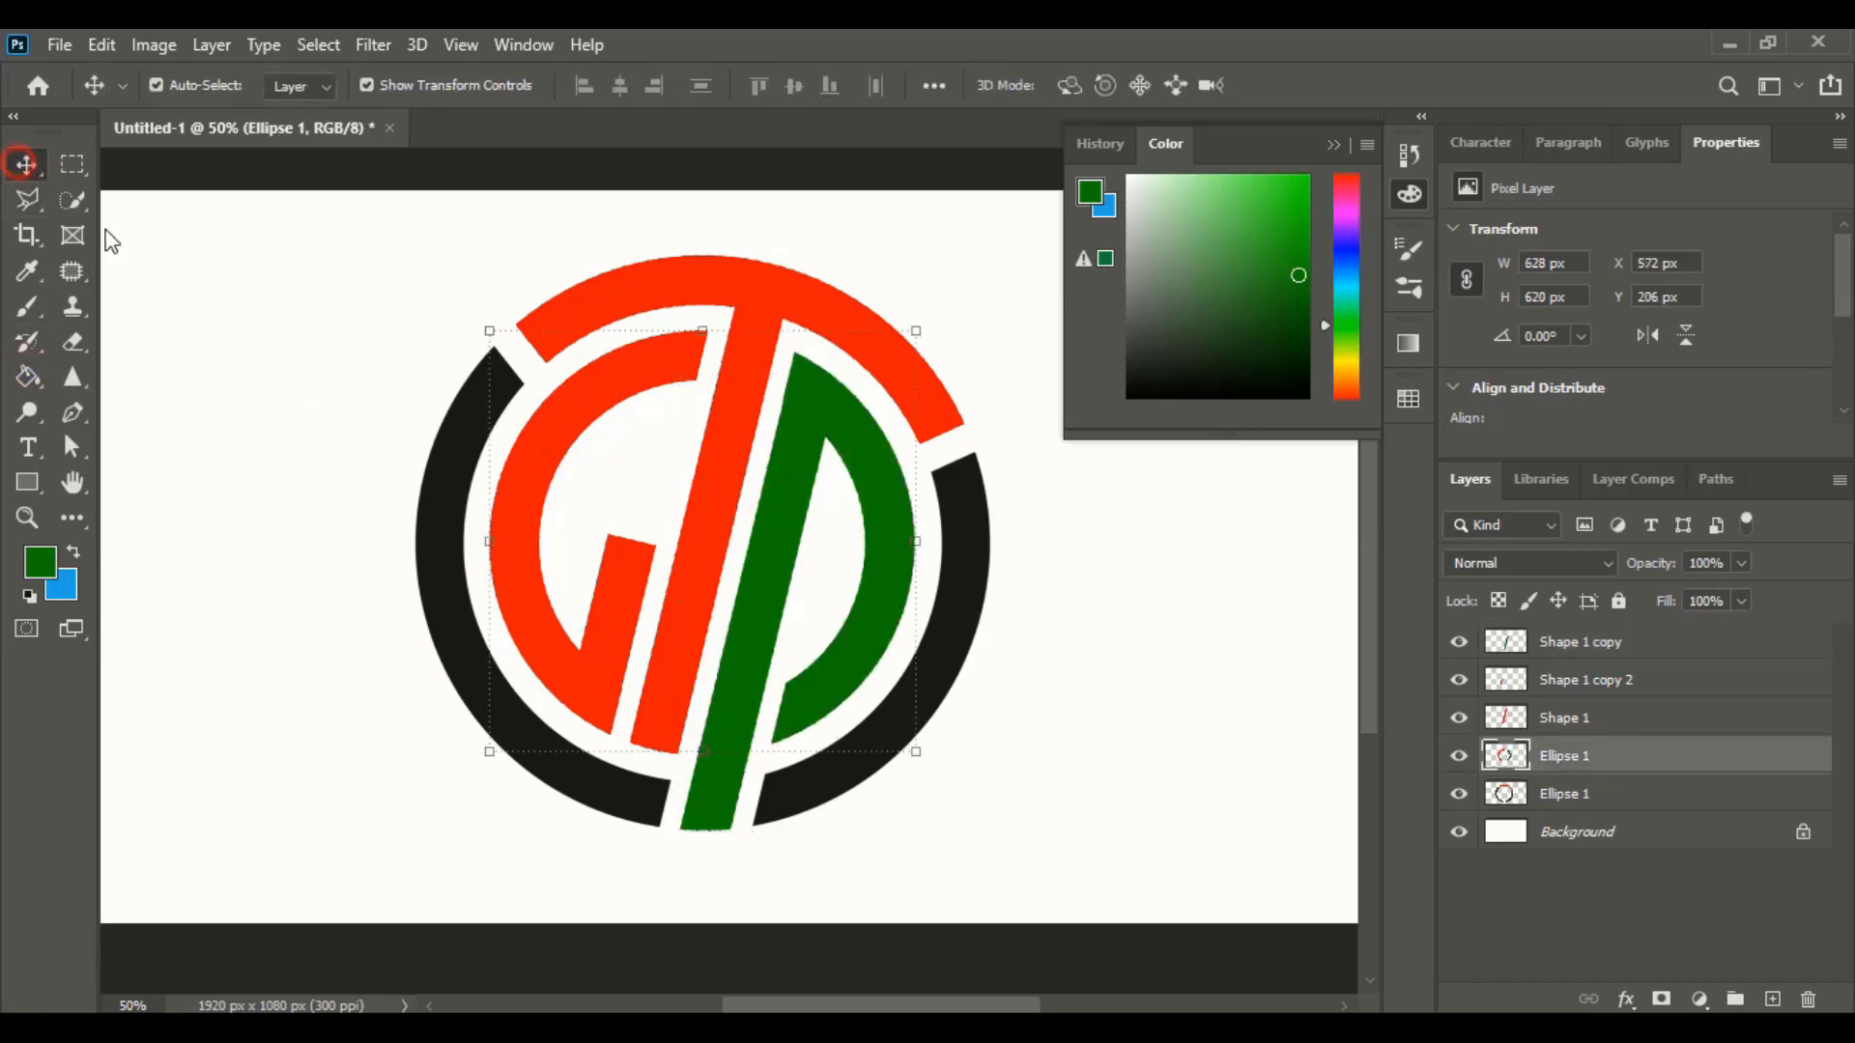
click(446, 488)
click(28, 377)
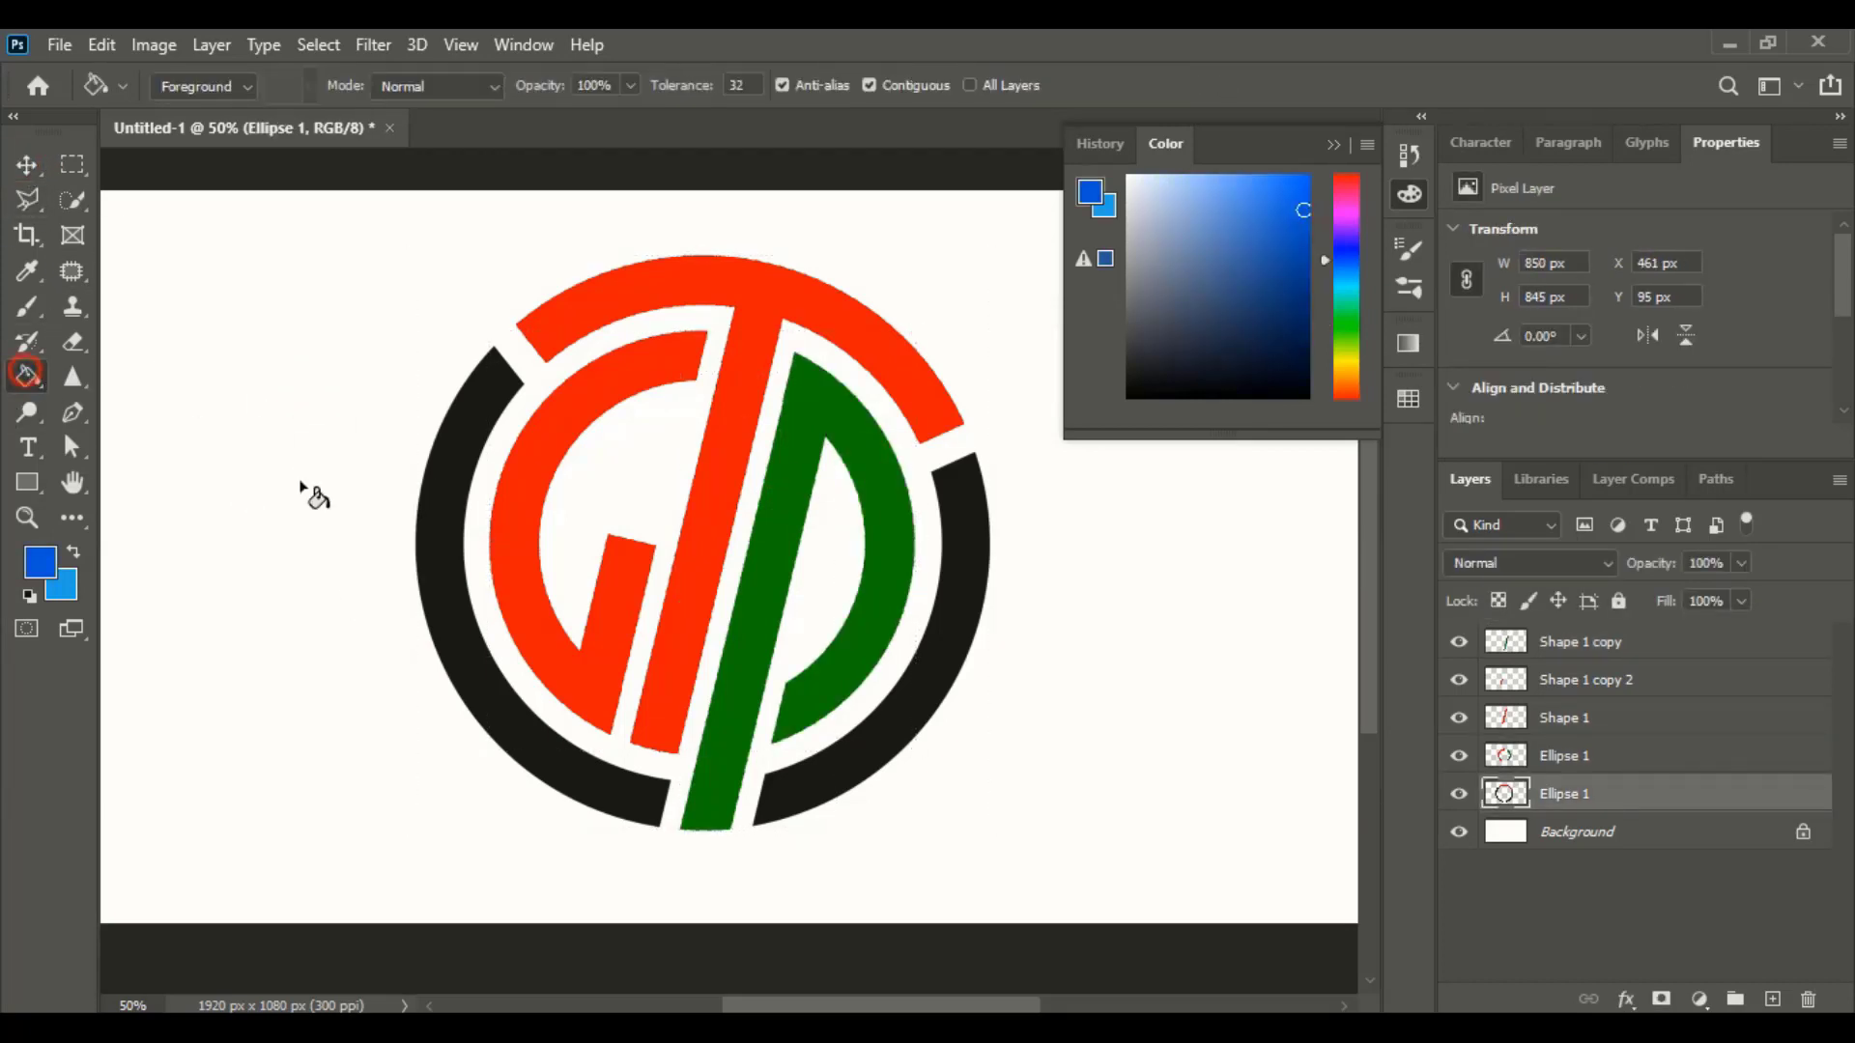
click(463, 461)
- Fill the right arc of the outer ring with the same blue, clear the layer selection and collapse the colour picker
click(27, 164)
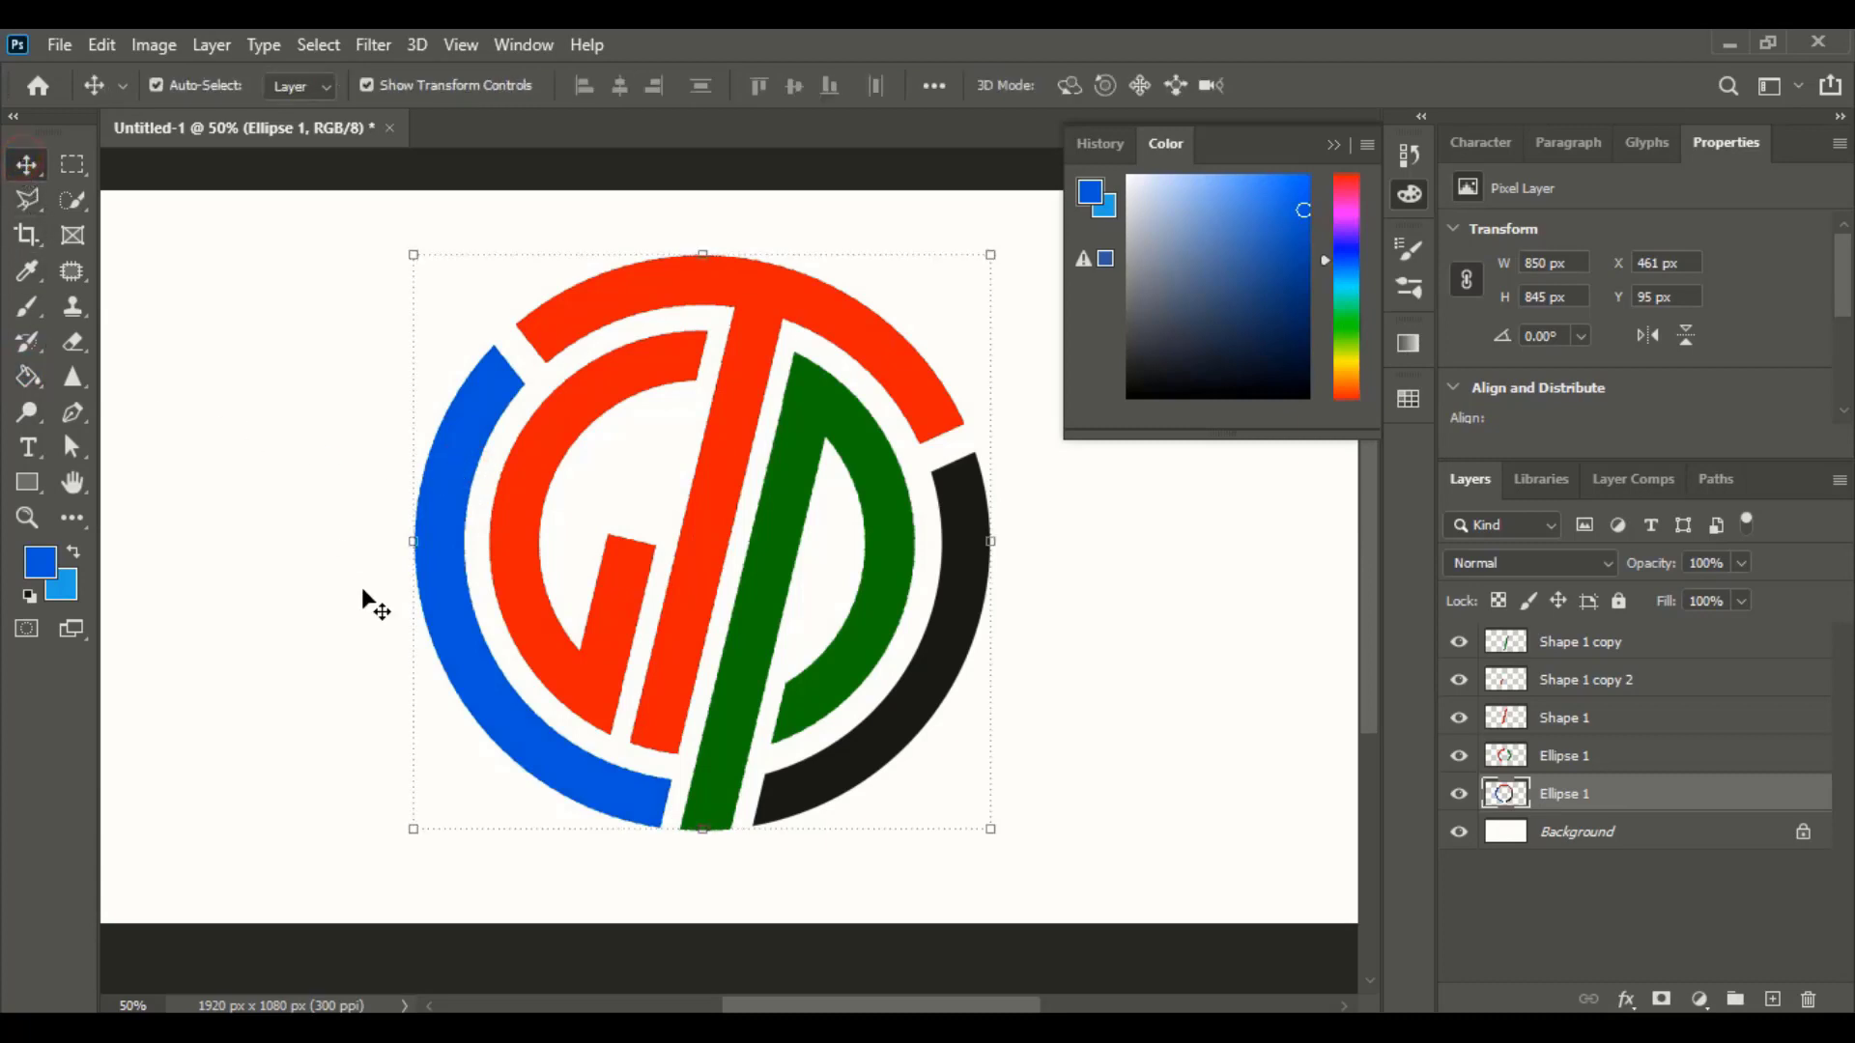
click(362, 591)
click(908, 722)
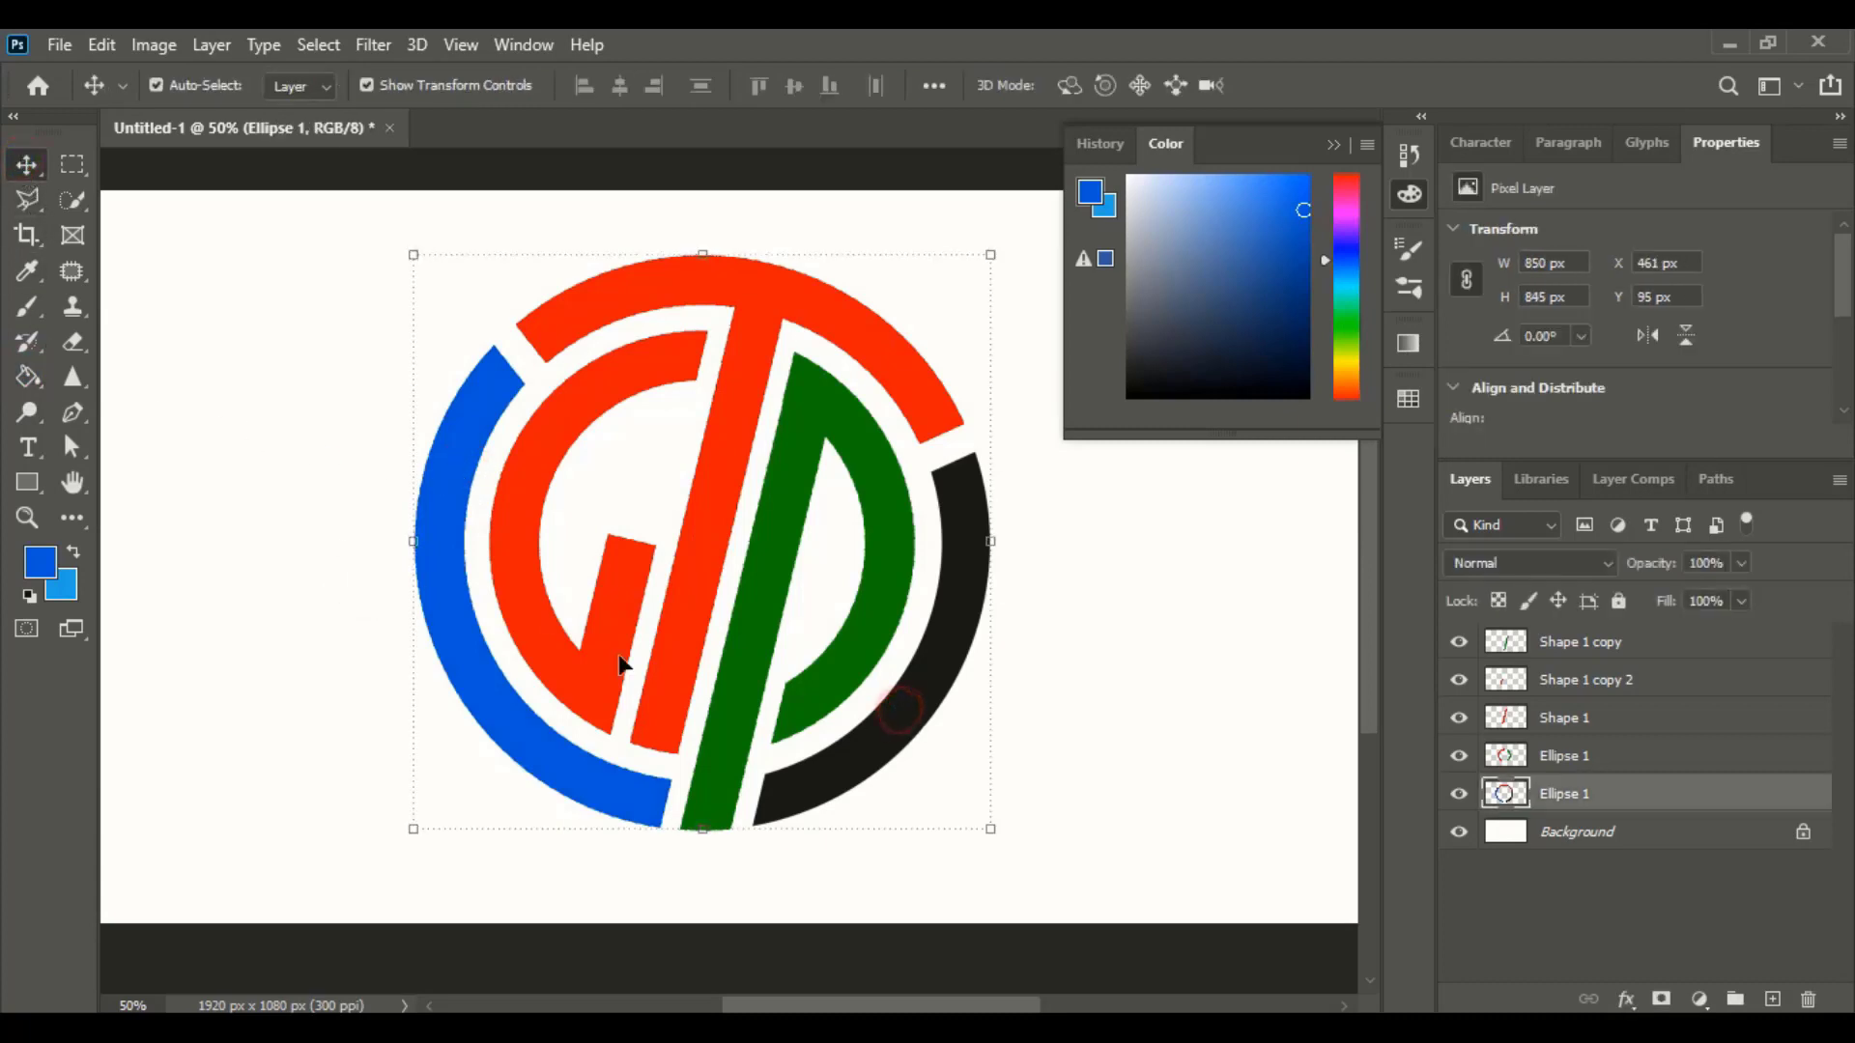
click(28, 377)
click(912, 711)
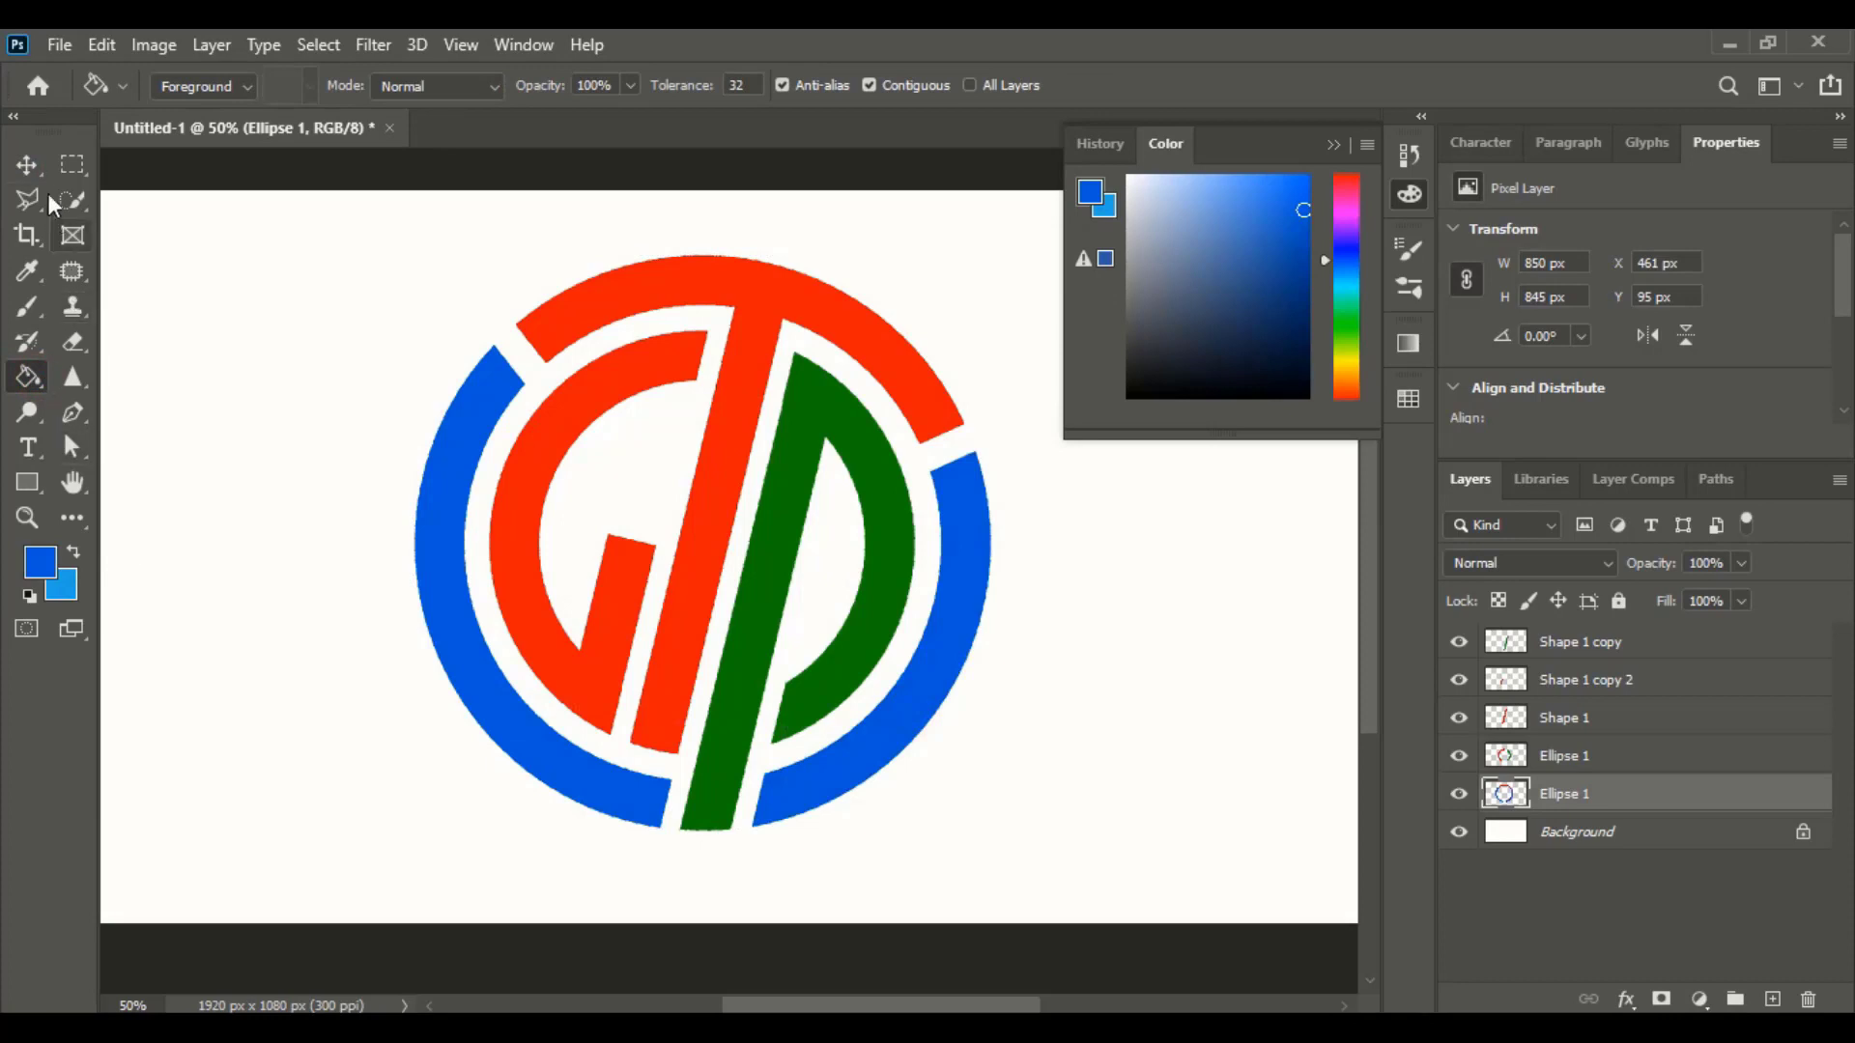
click(27, 164)
click(263, 434)
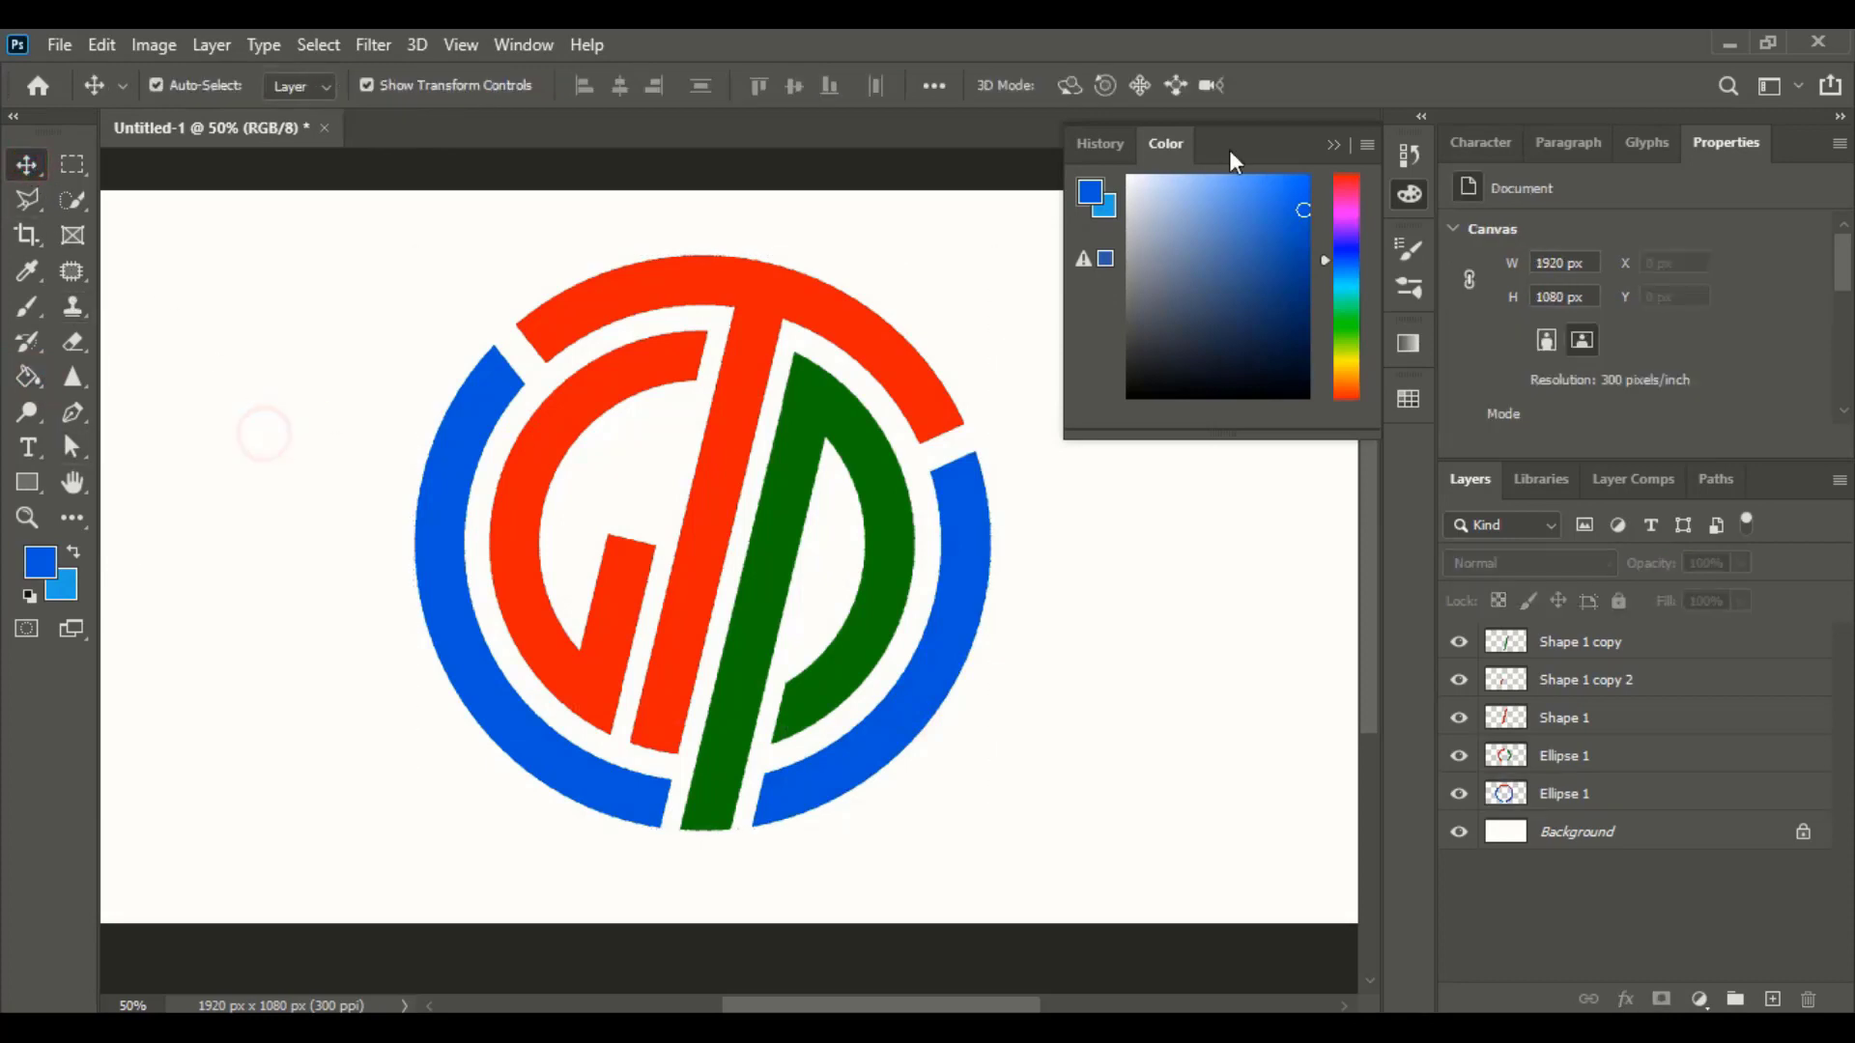
click(1334, 145)
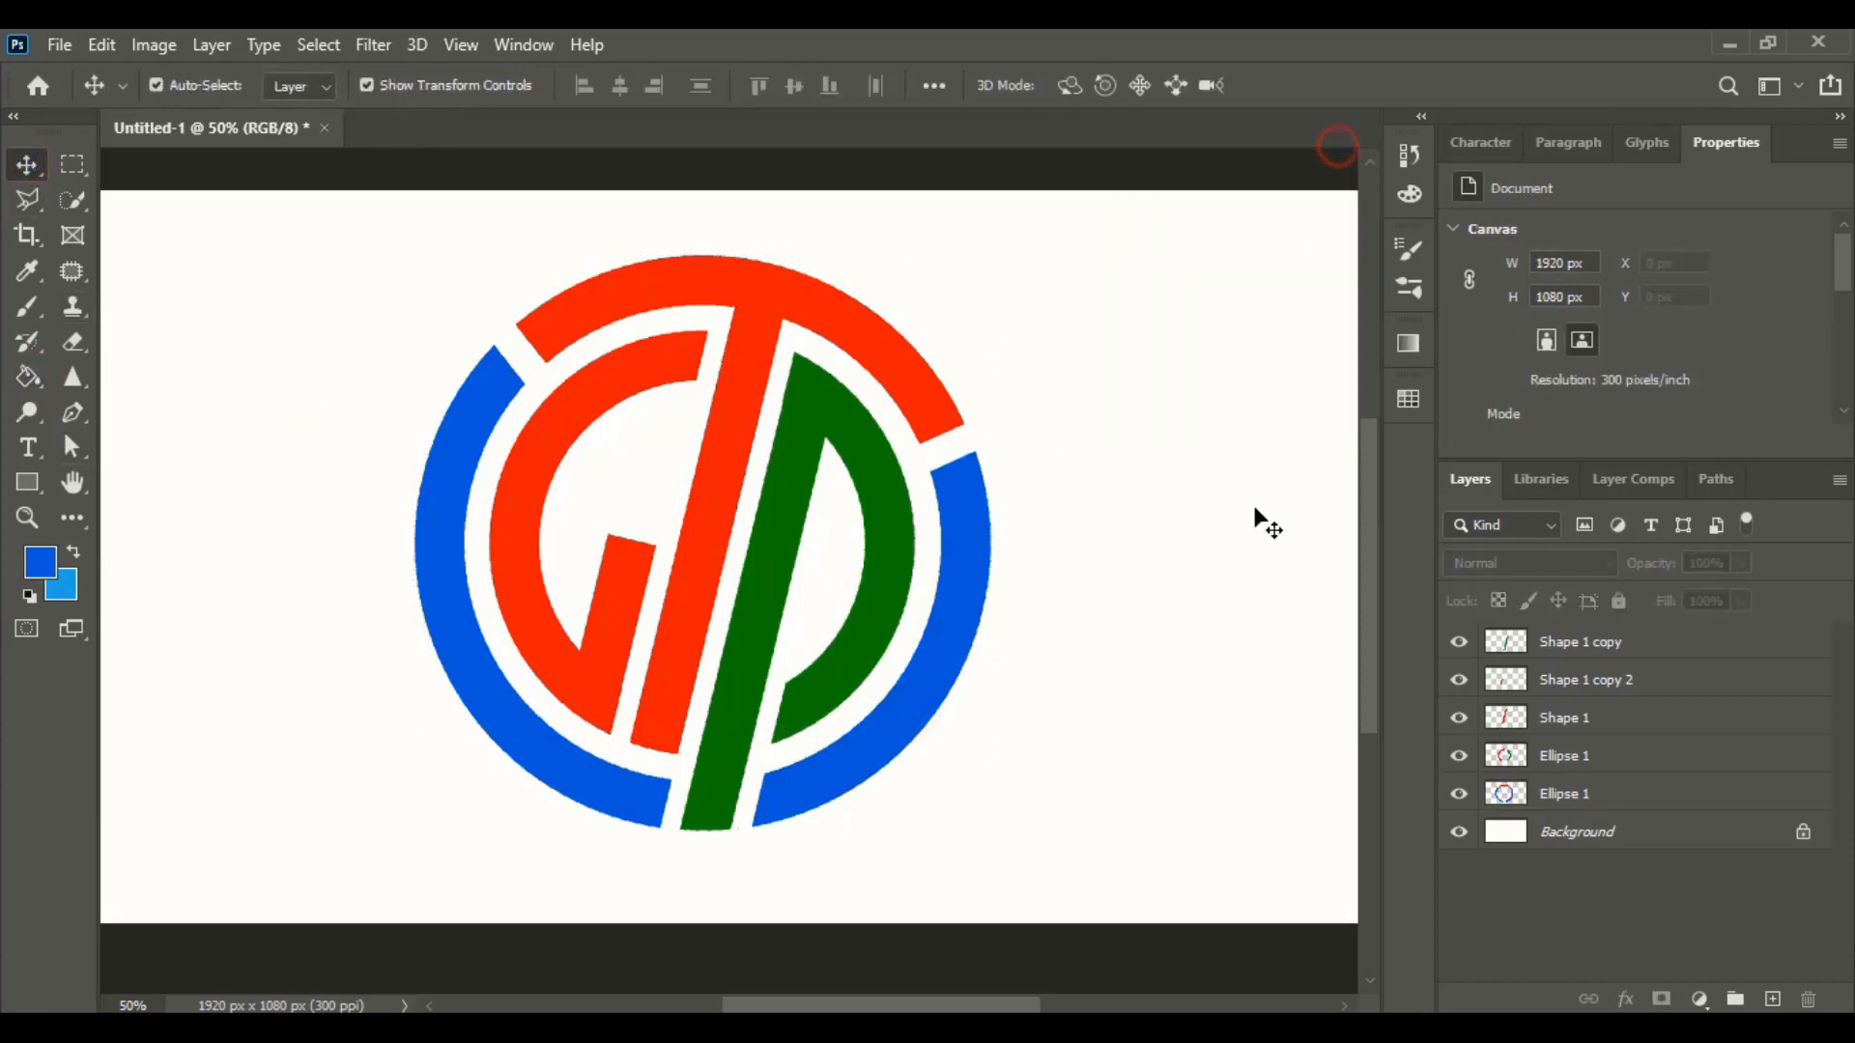
- Hide the white Background layer, merge all the logo shape layers into one layer and deselect it
click(1463, 837)
drag(343, 222, 1078, 854)
right_click(1563, 717)
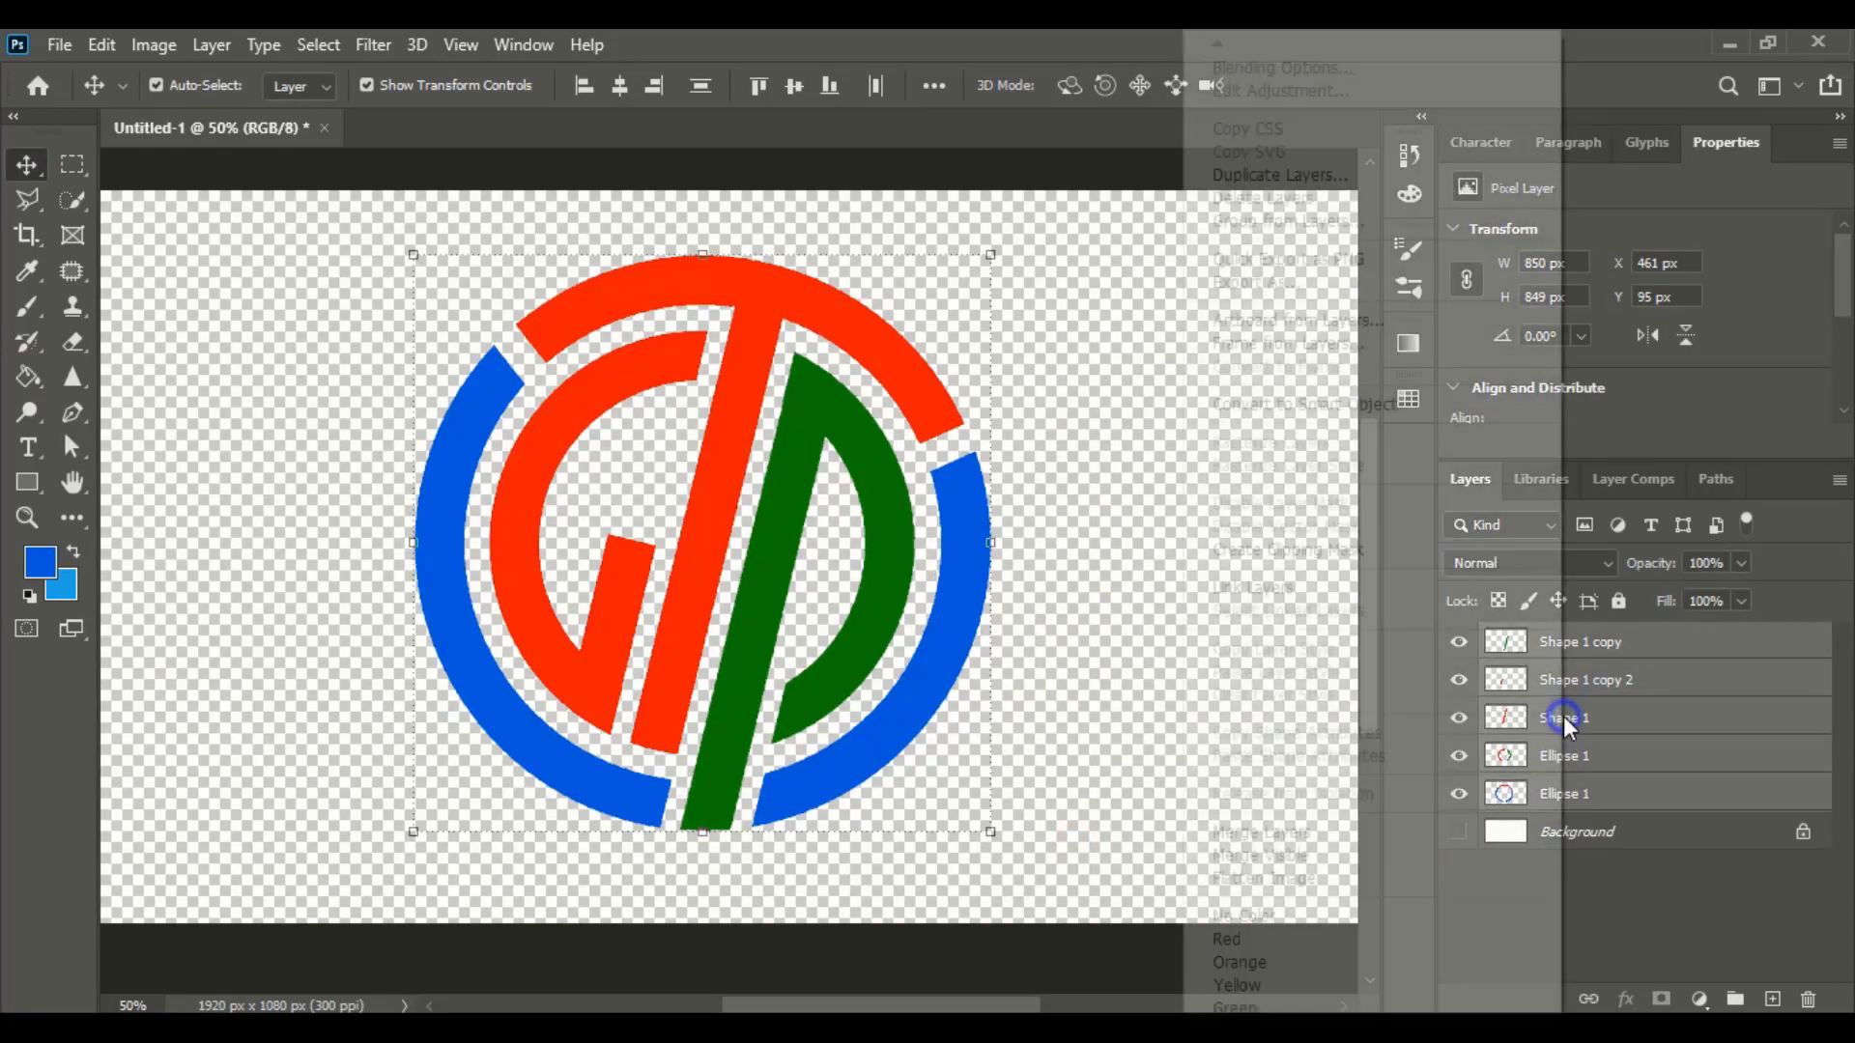
click(1255, 833)
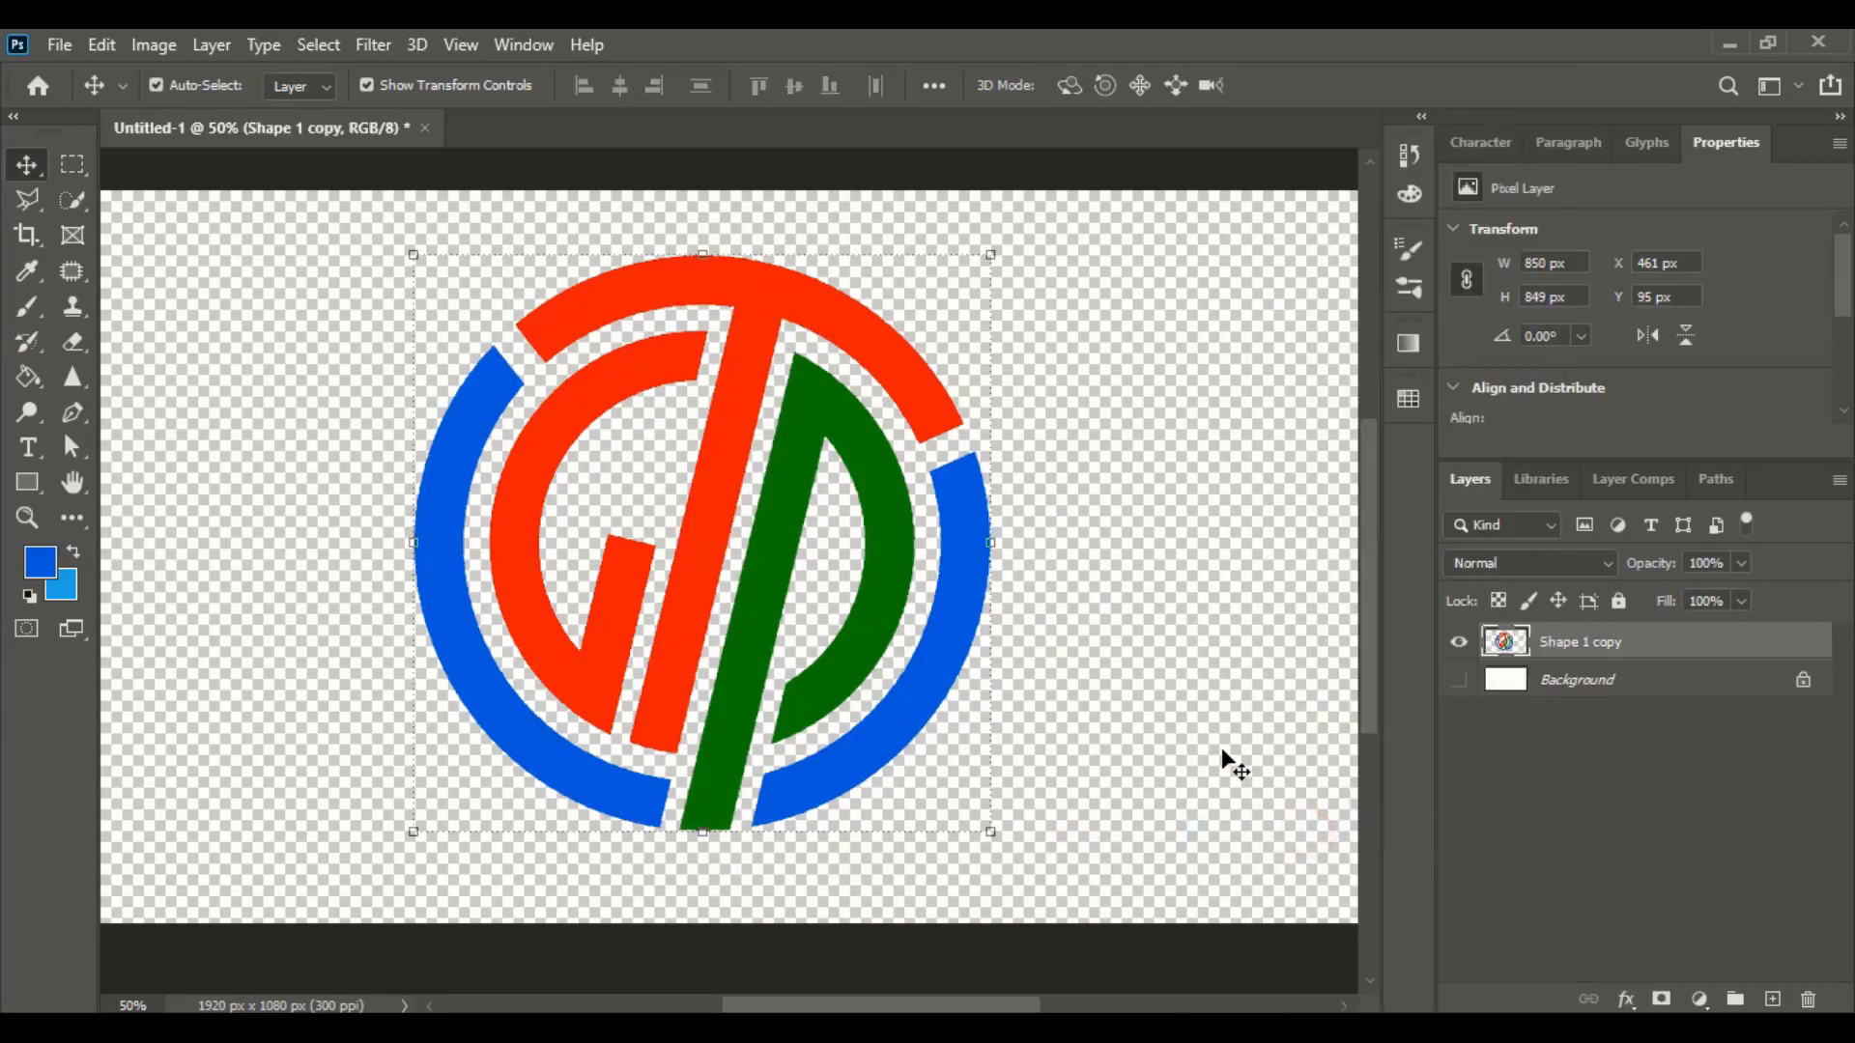
click(1151, 641)
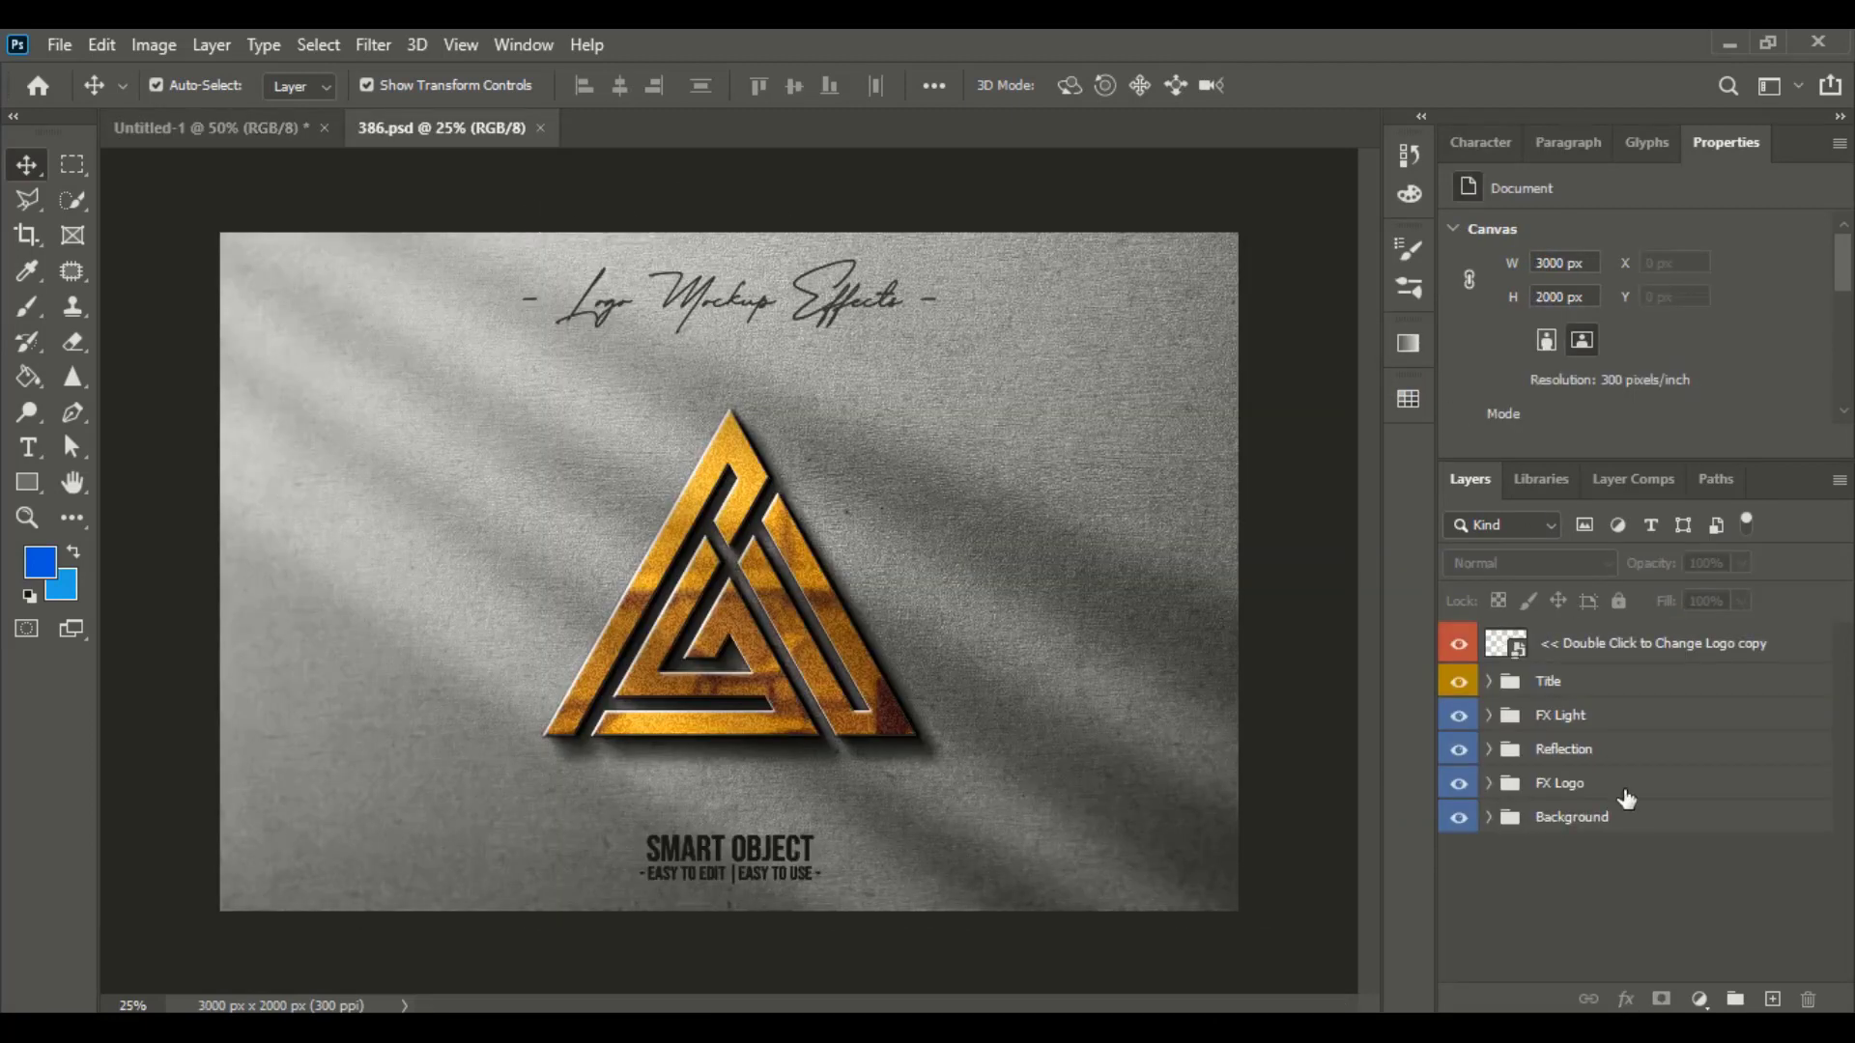
- Open the logo smart object of the 386.psd mockup and bring the merged logo into it from Untitled-1
double_click(1507, 649)
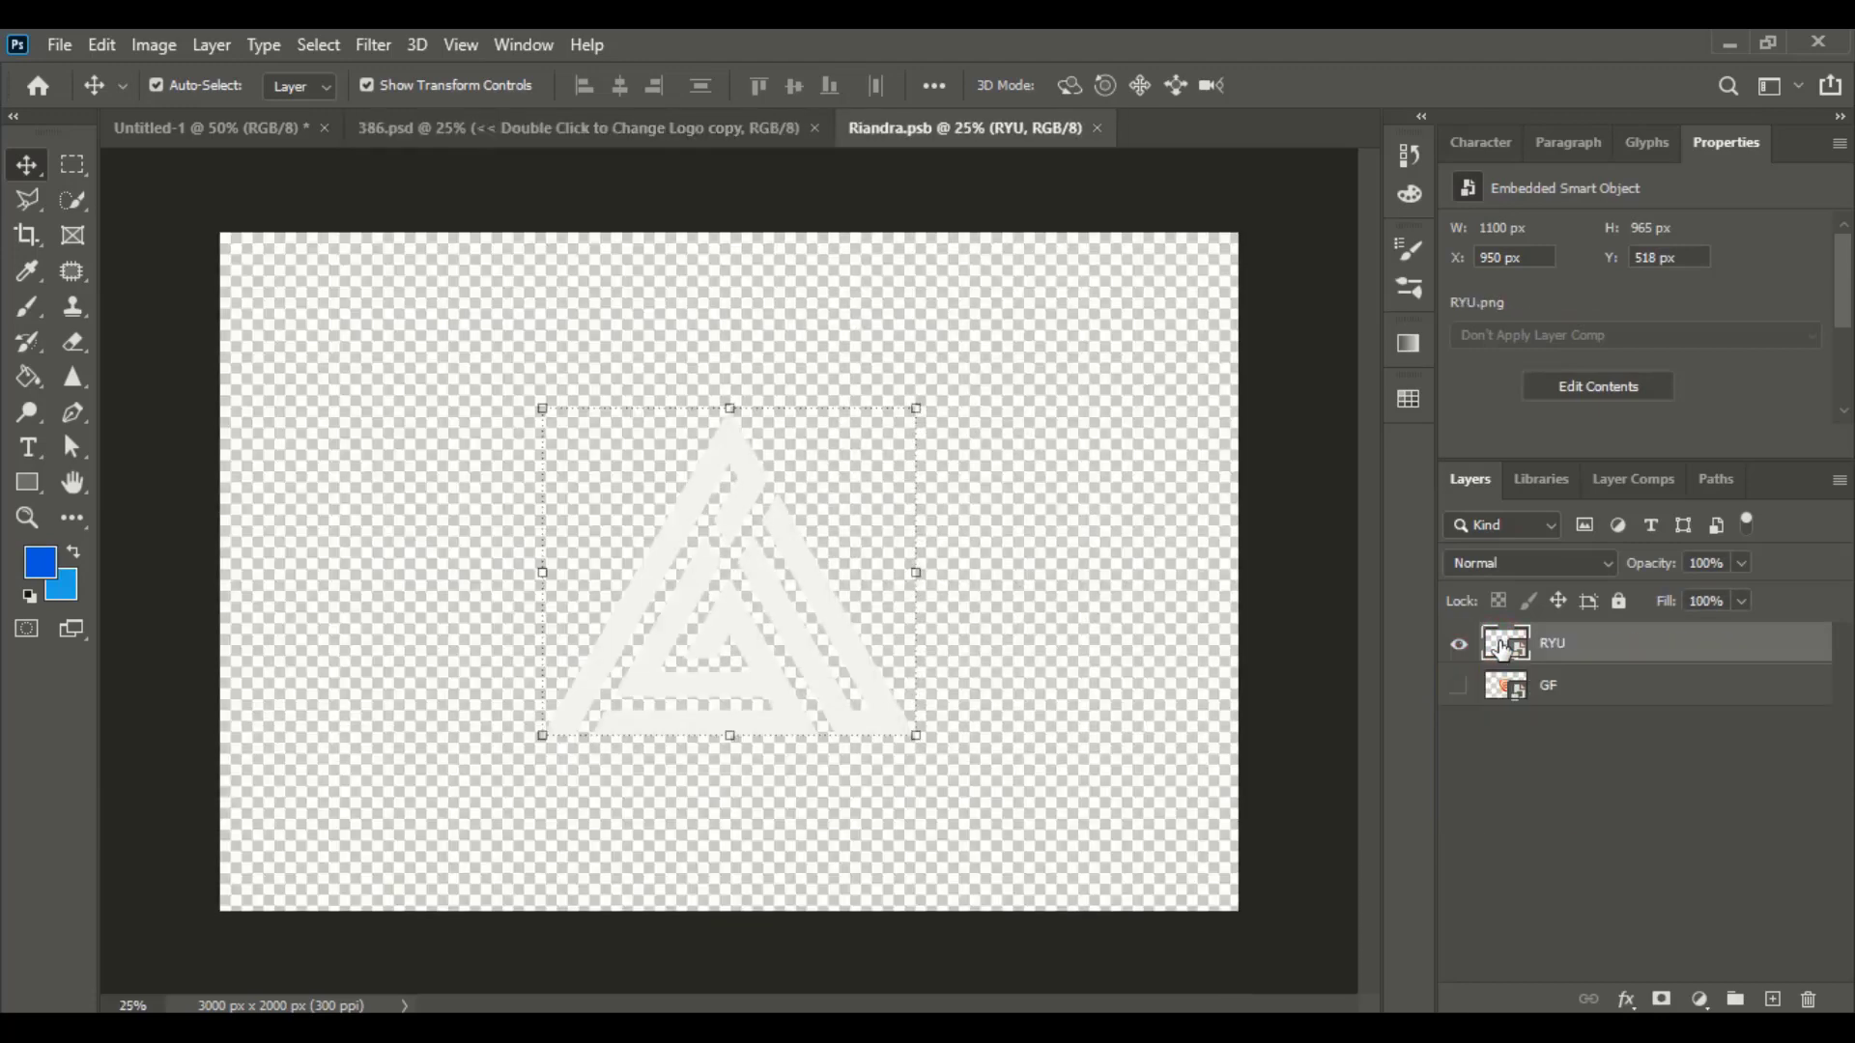
click(211, 129)
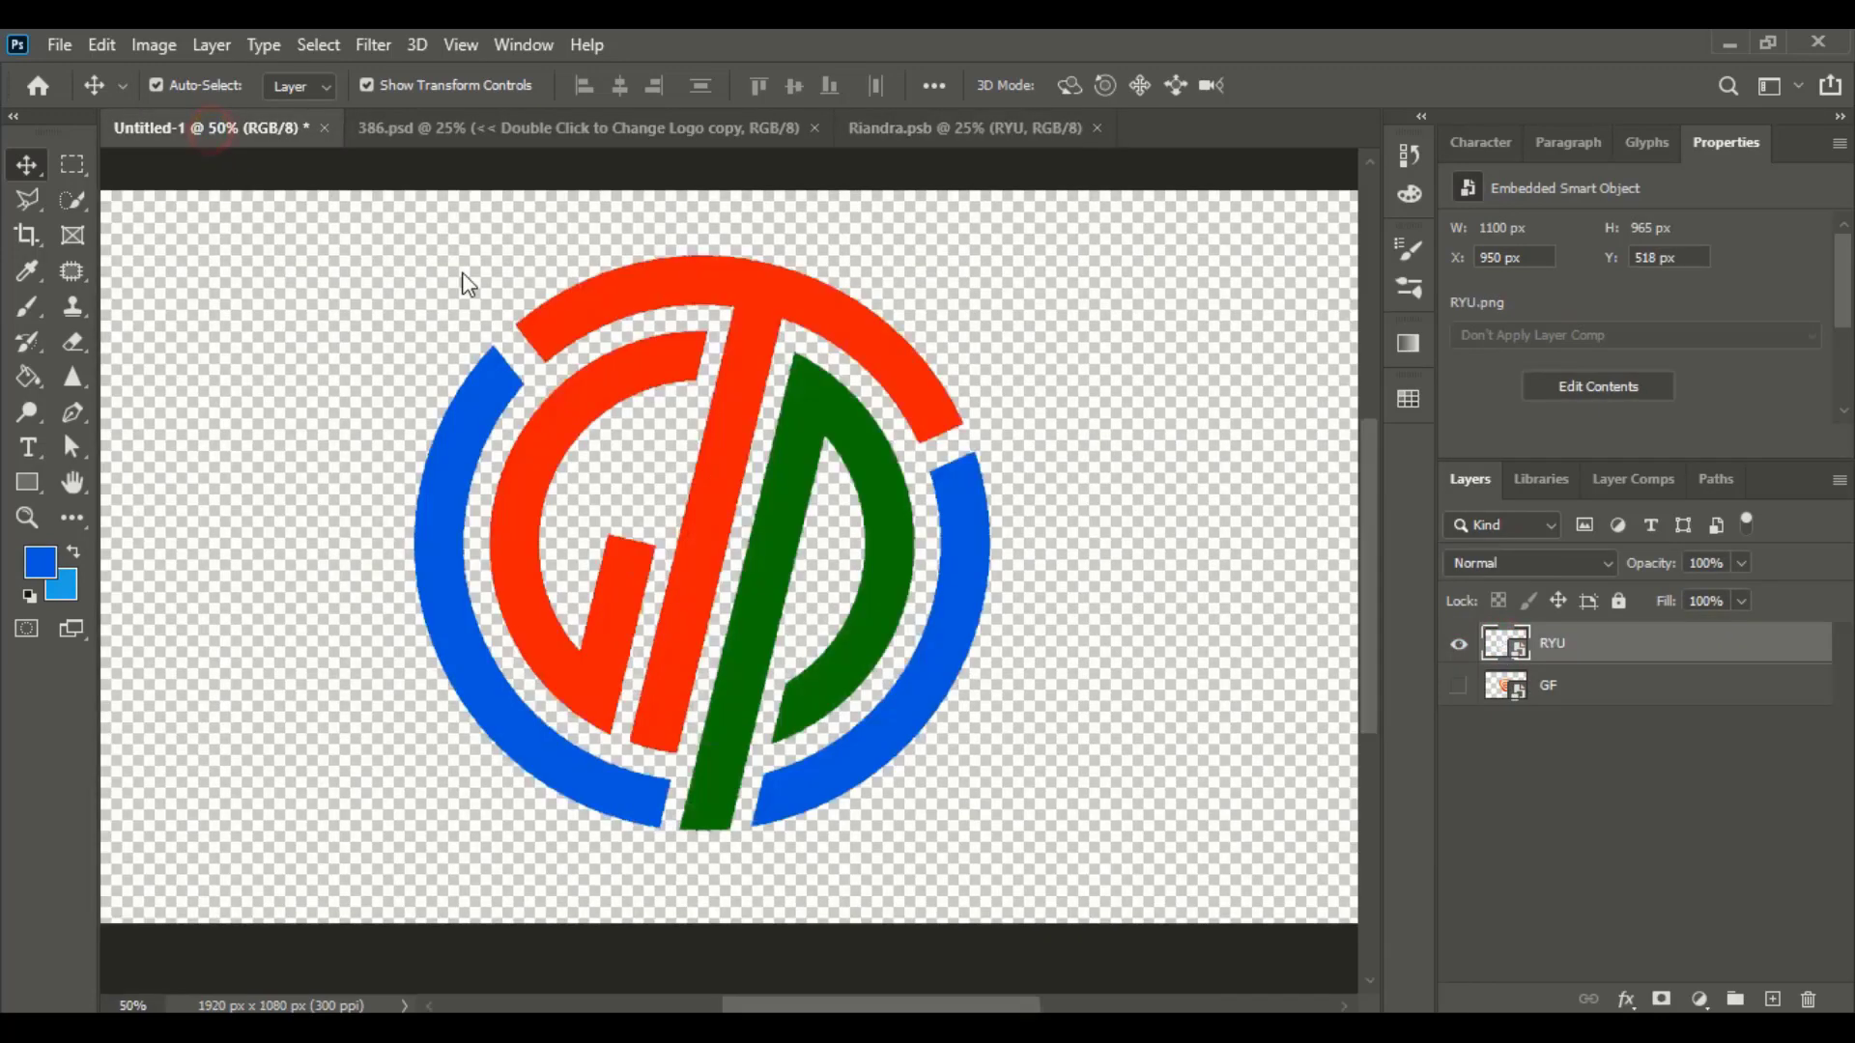
drag(710, 529, 815, 439)
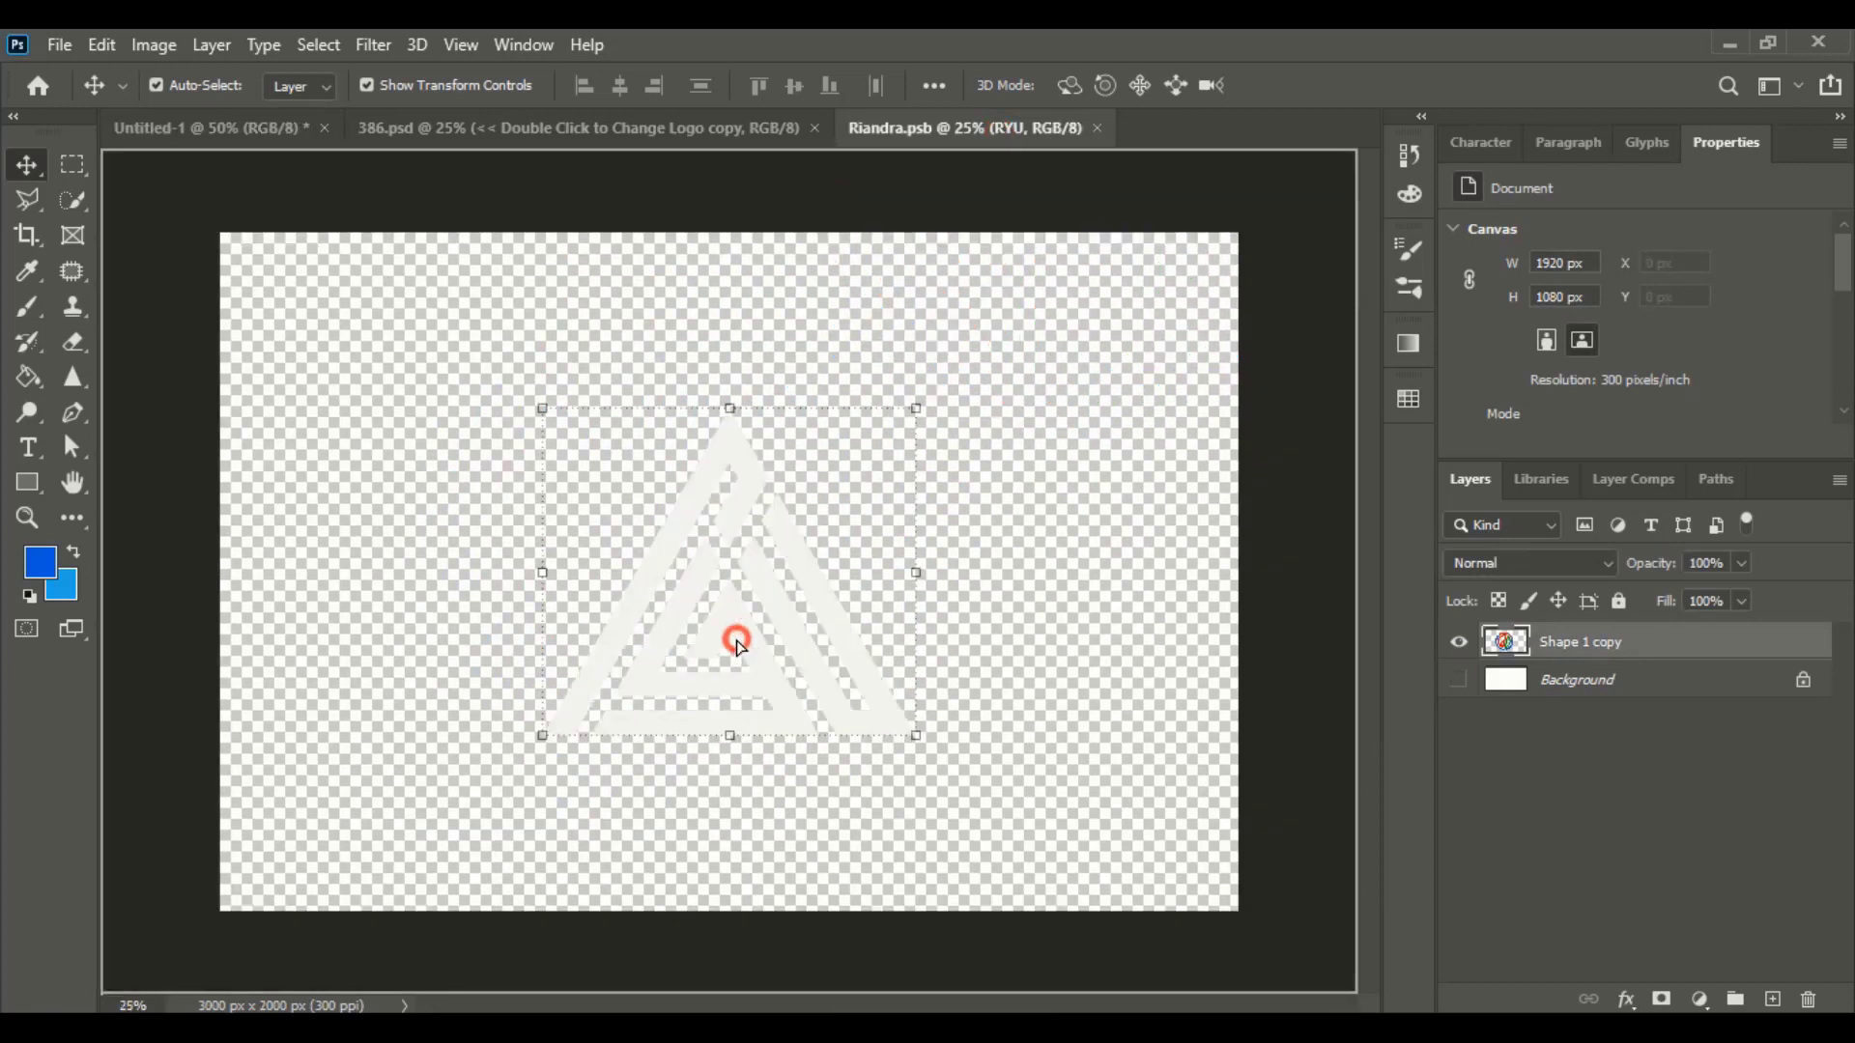
- Position the logo over the placeholder triangle, scale it to 116.01% and apply the transform
drag(737, 642, 735, 556)
drag(857, 717, 904, 762)
drag(730, 597, 711, 594)
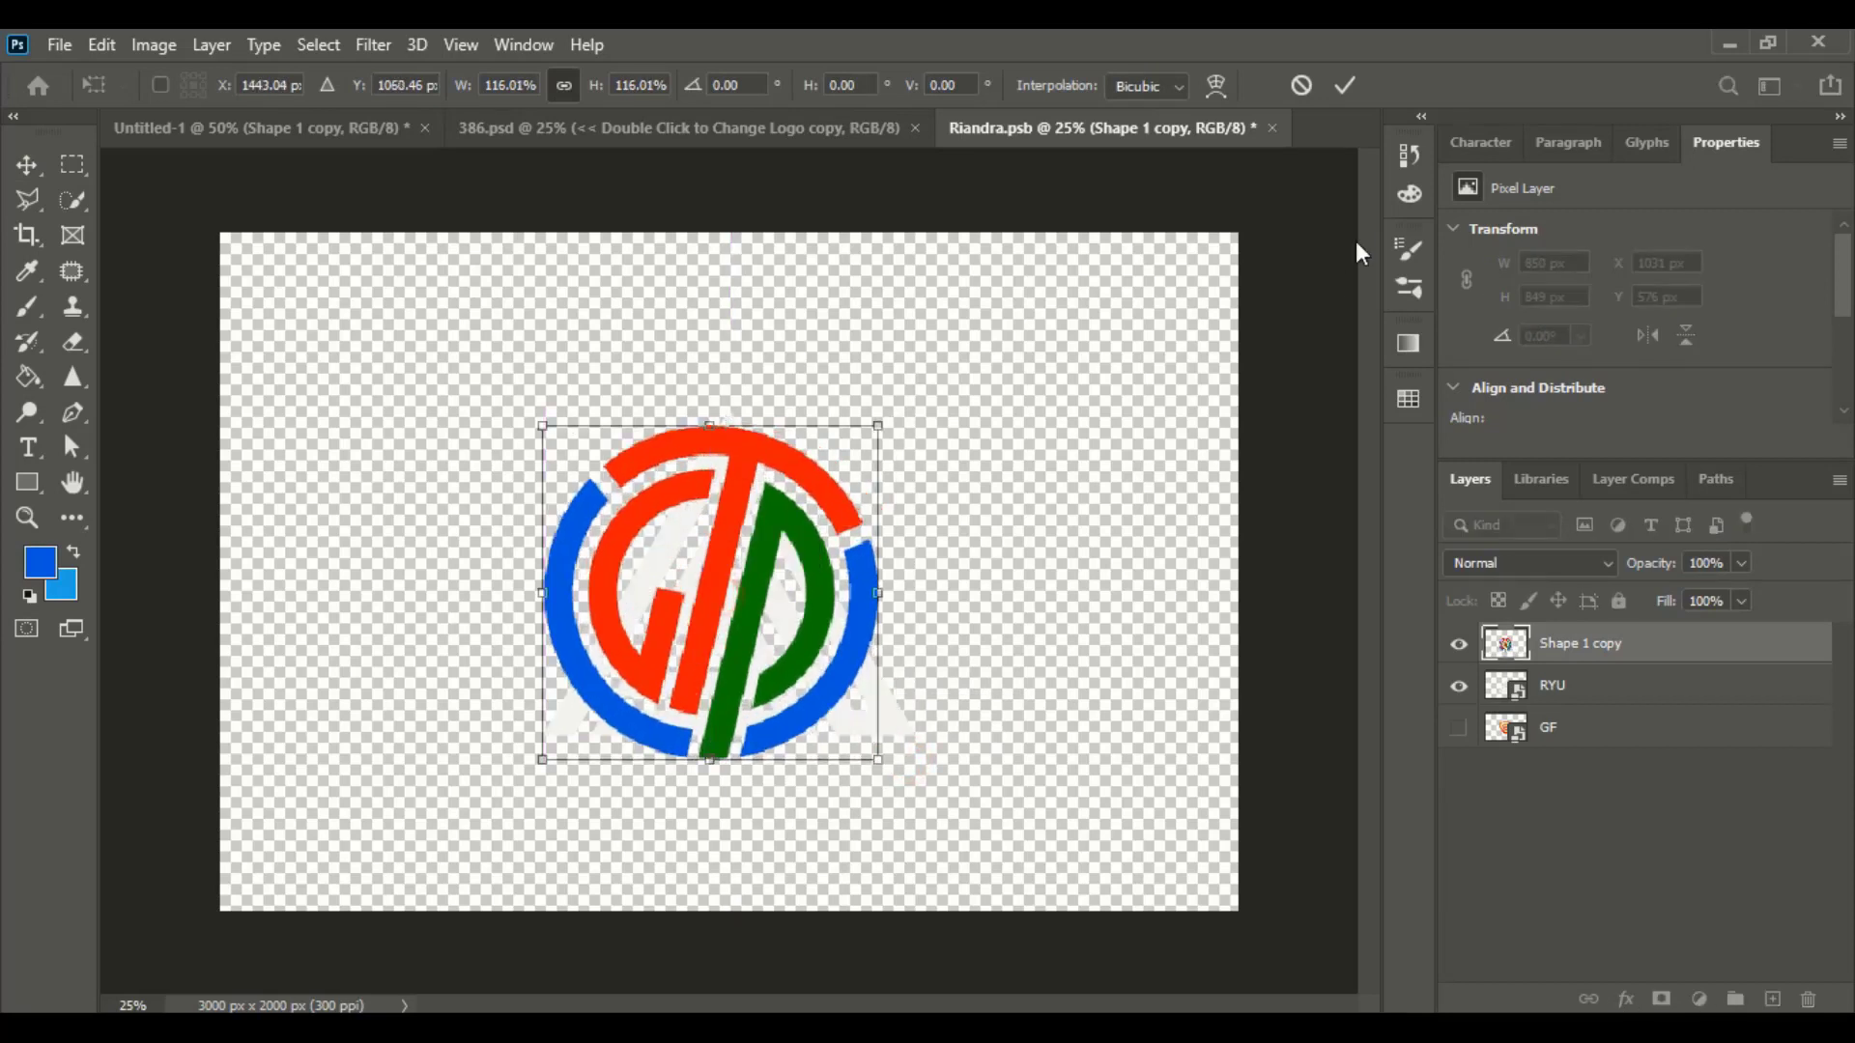
click(1345, 85)
- Hide the RYU placeholder layer, save and close the smart object, and return to the 386.psd mockup
click(1458, 688)
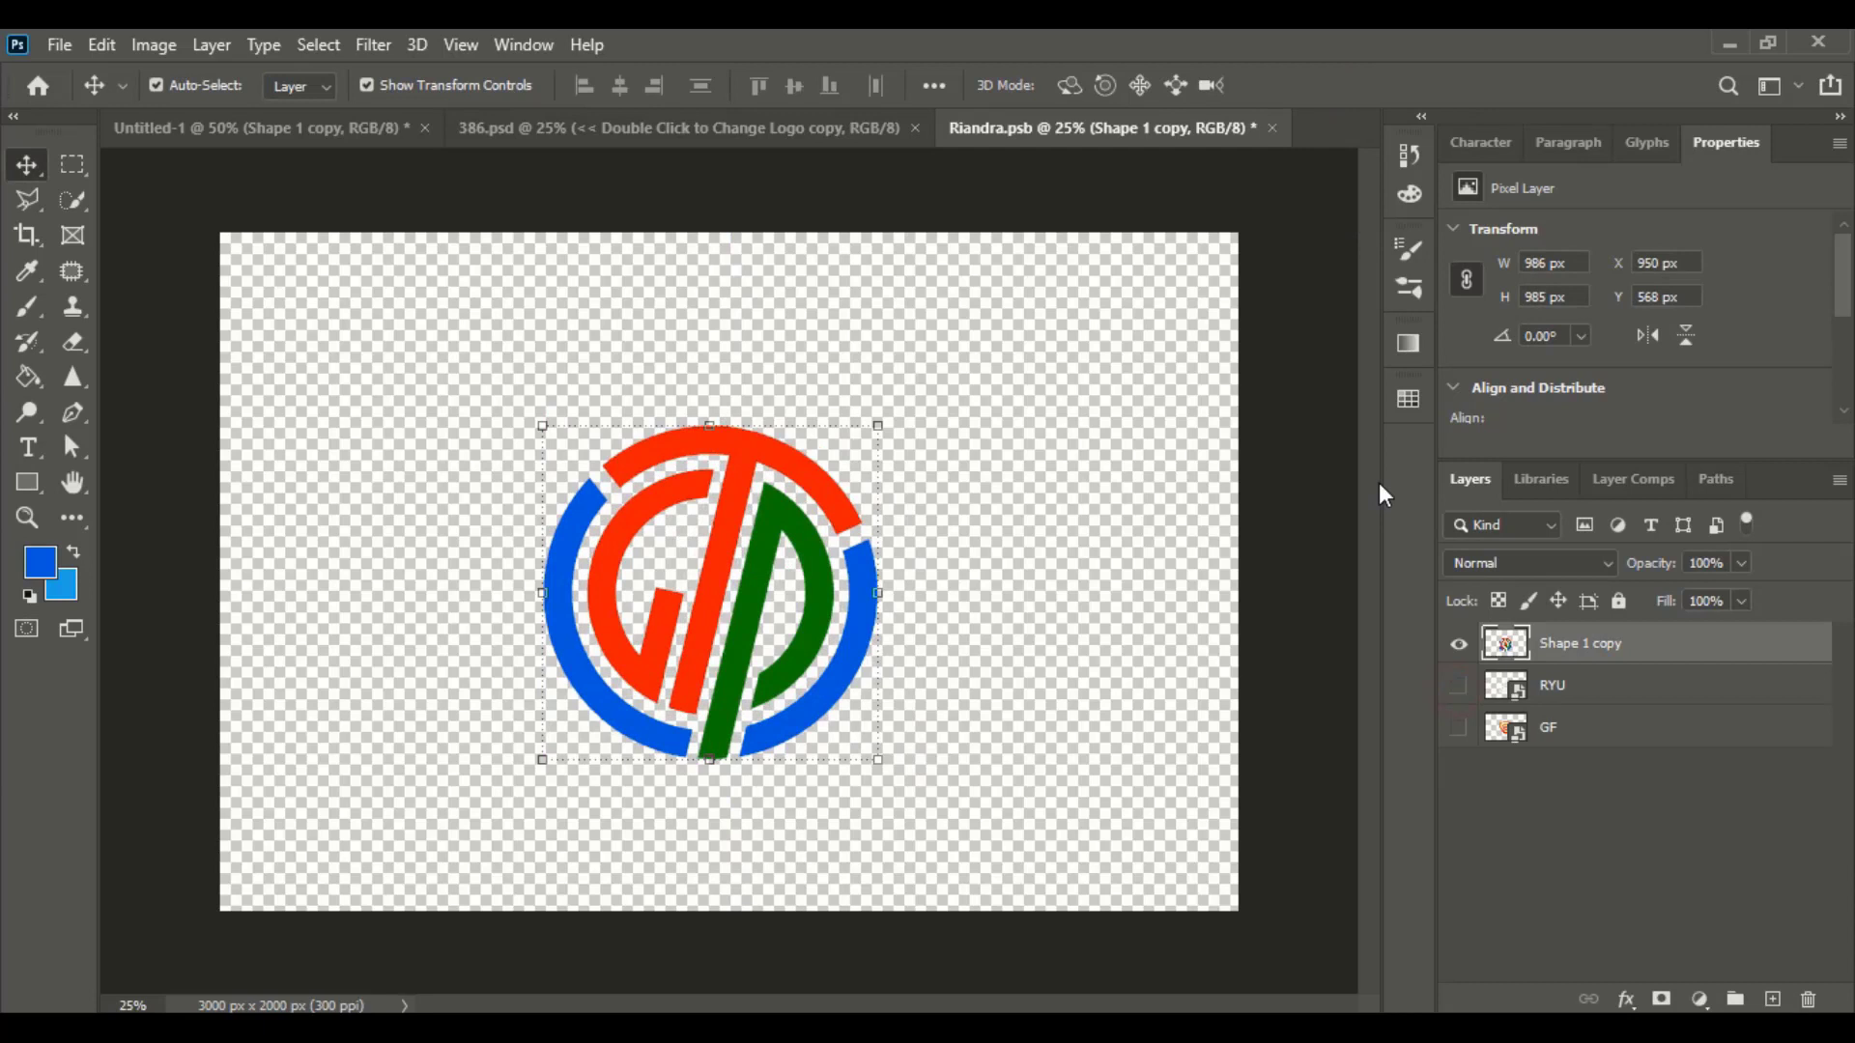
click(1273, 127)
click(827, 423)
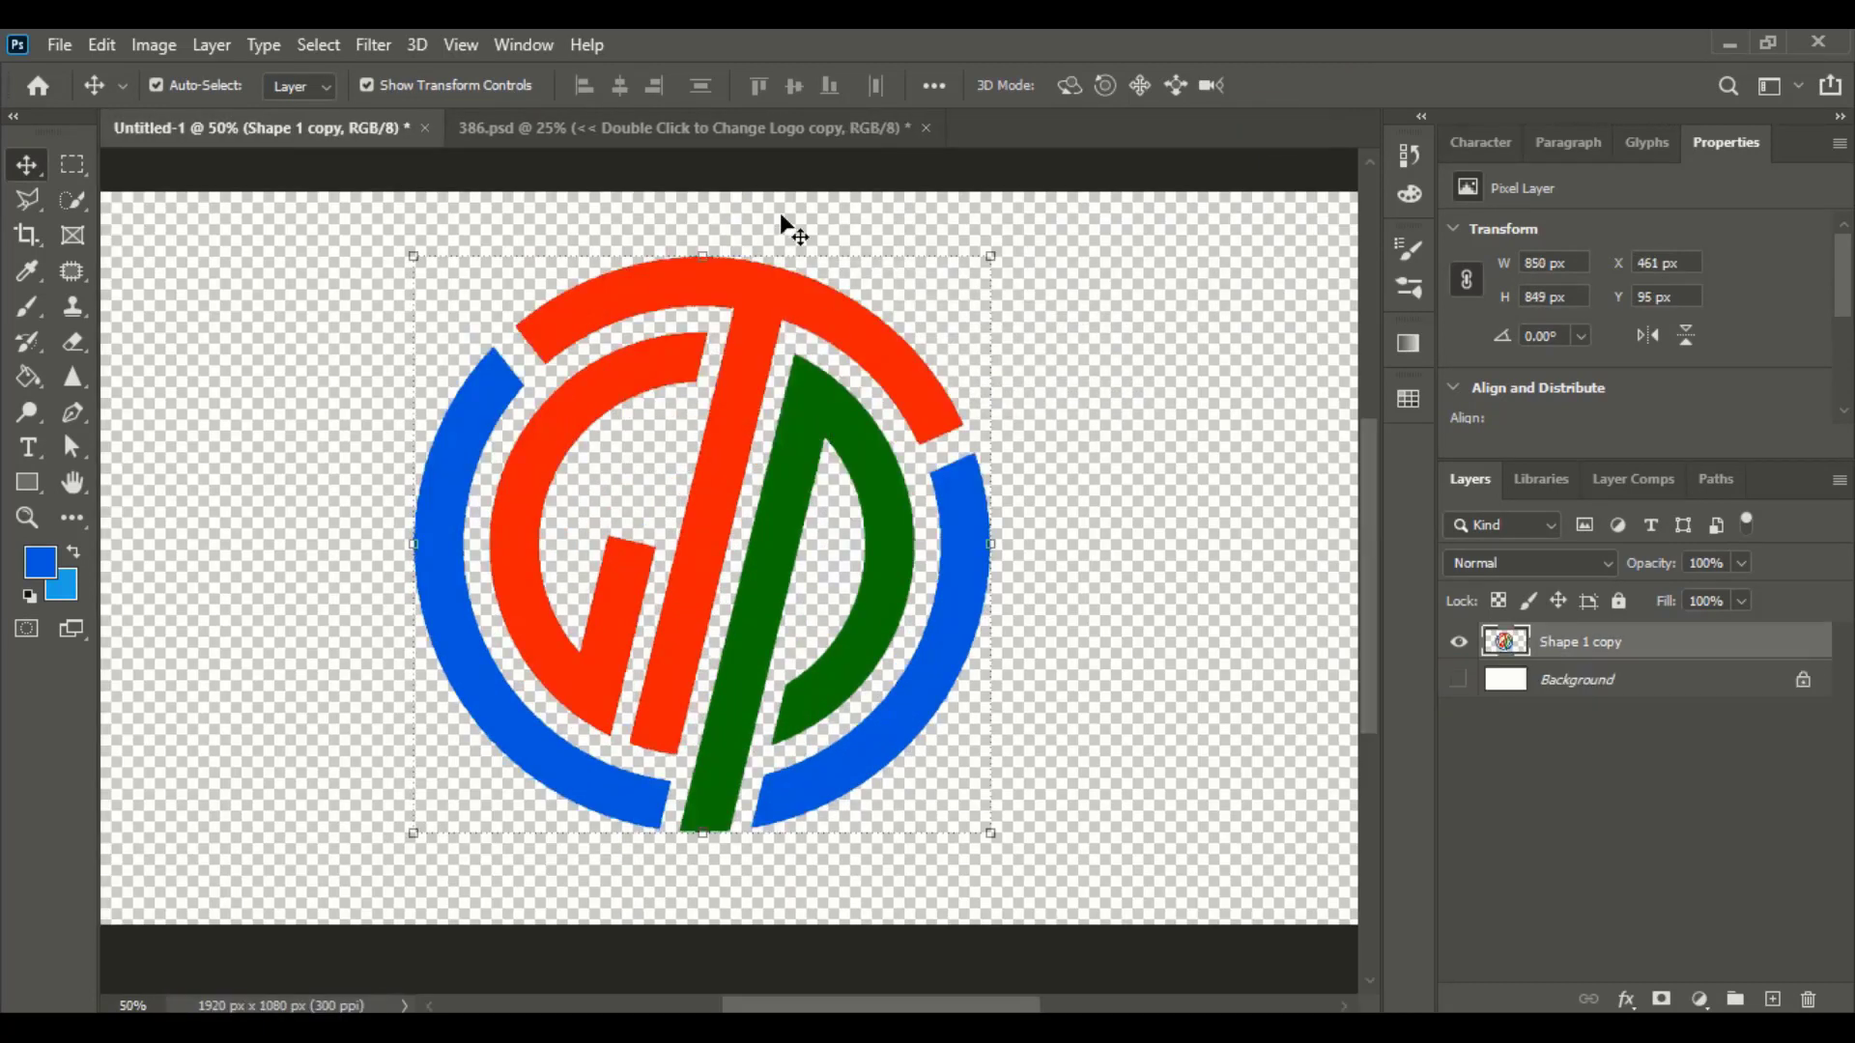
click(674, 131)
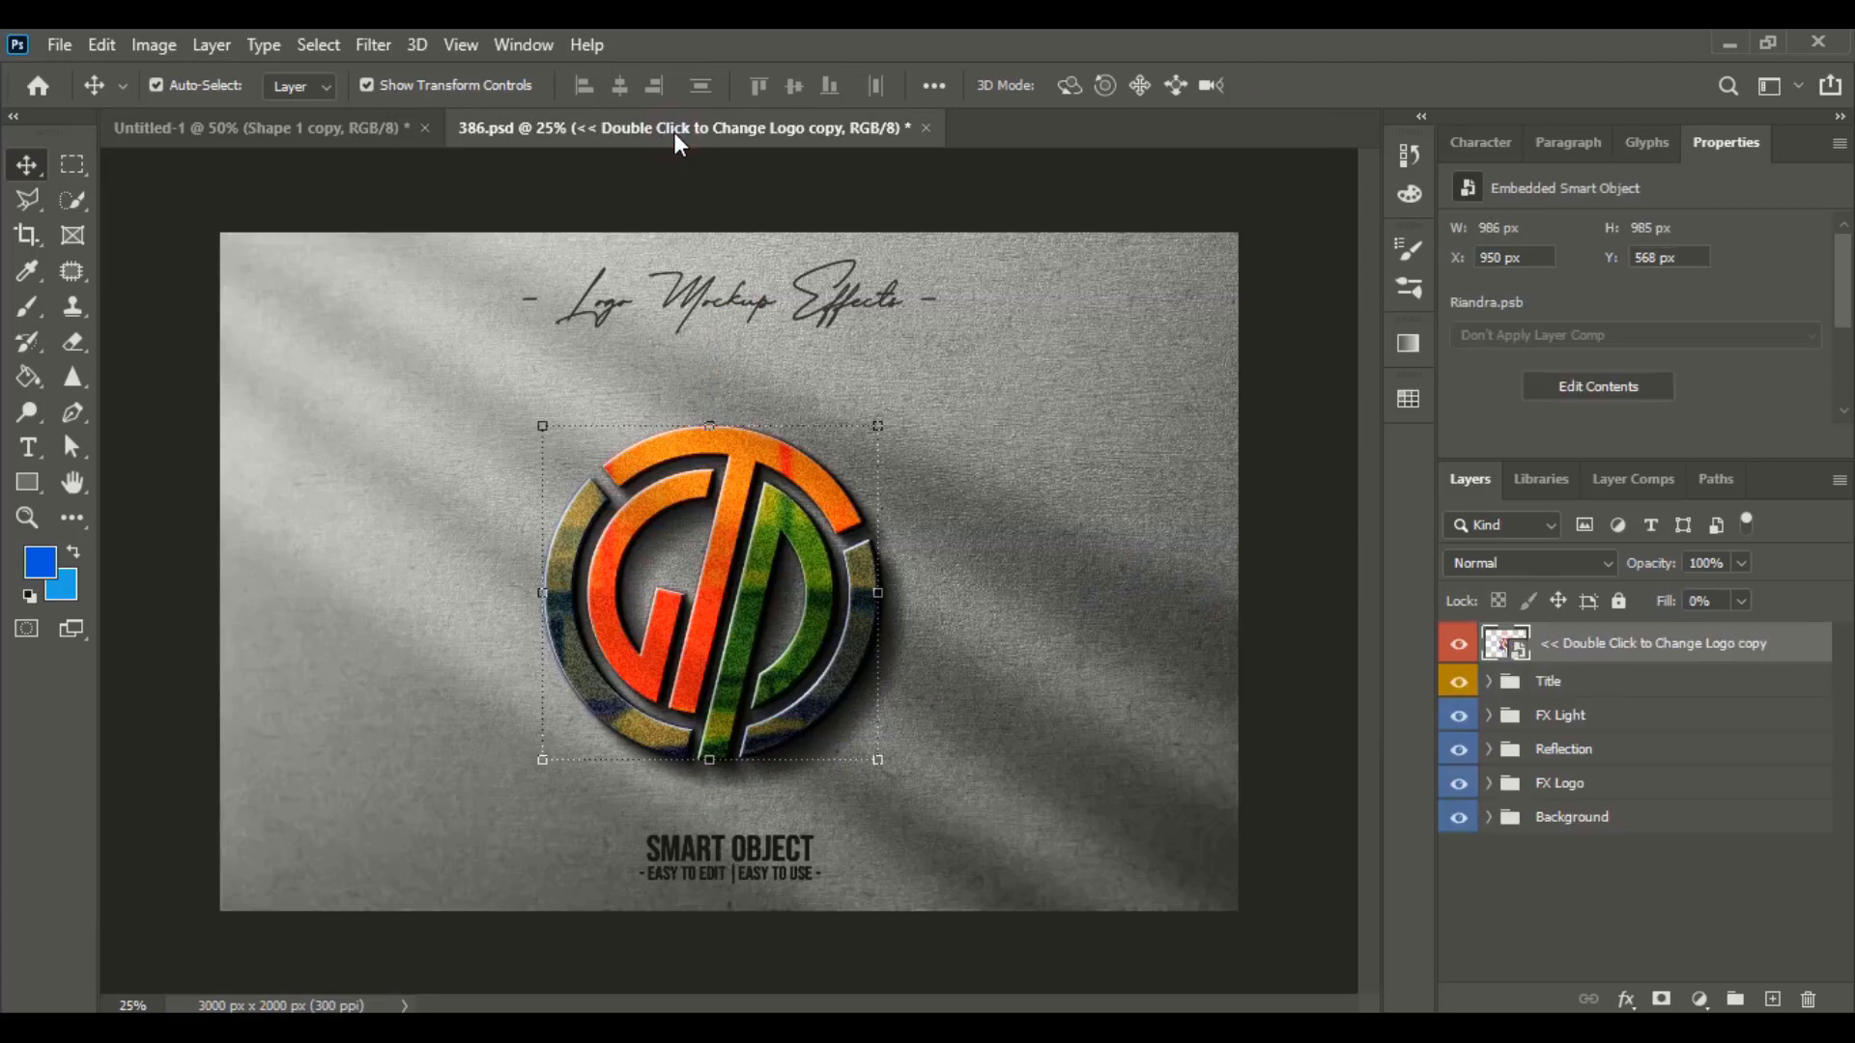
- Hide the Title group of the mockup so only the logo remains on the textured background
click(1126, 614)
key(ctrl+plus)
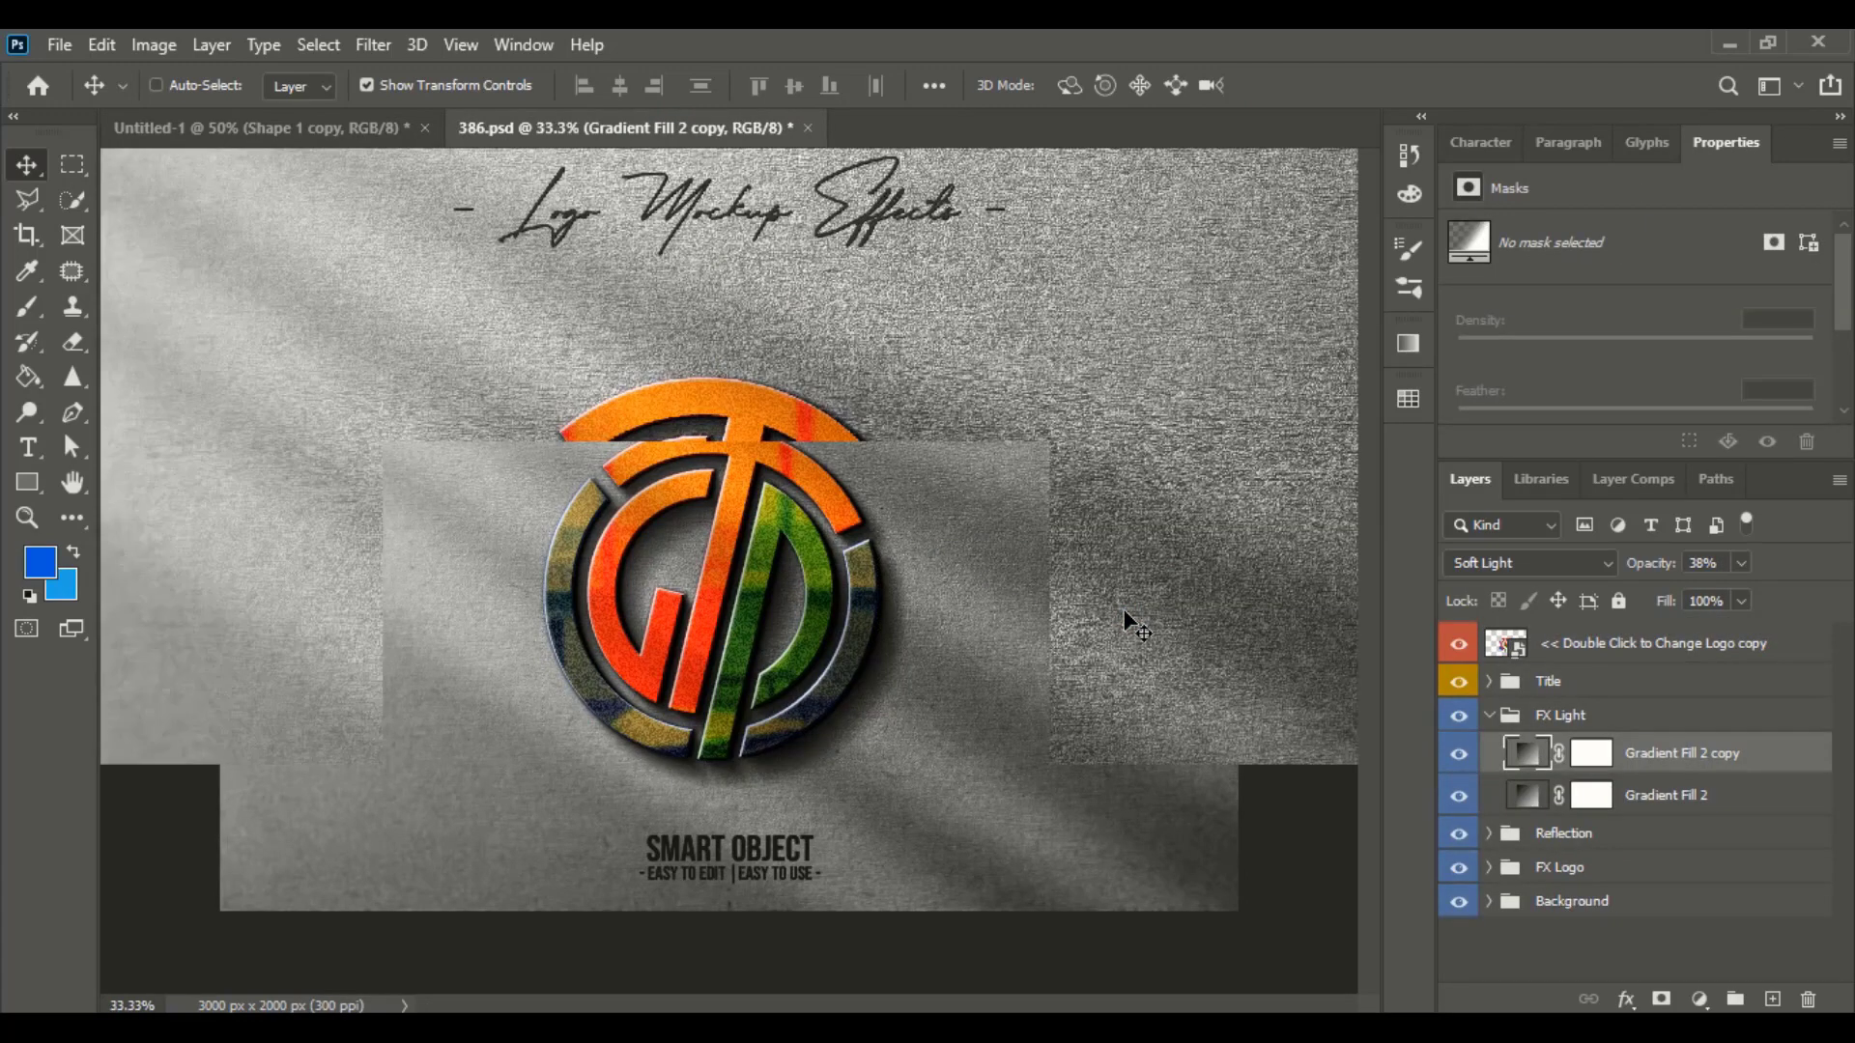
scroll(739, 580, down, 2)
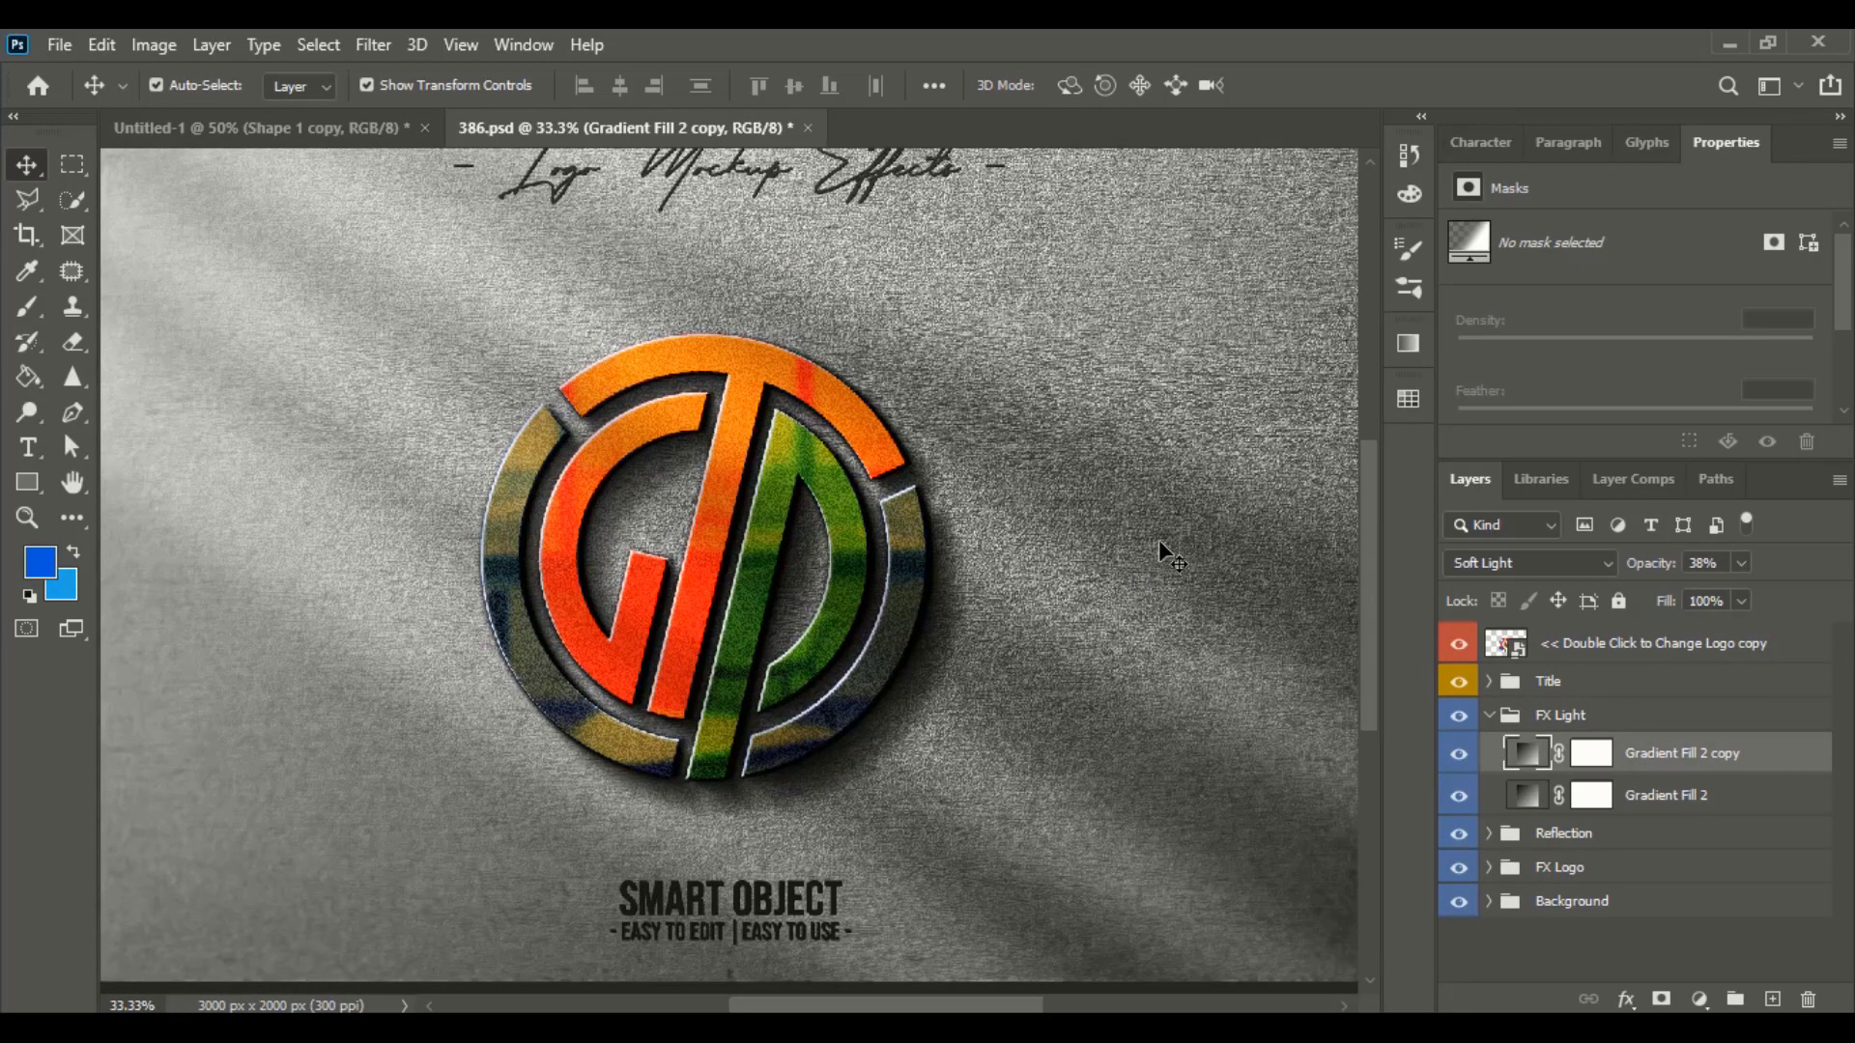
click(1458, 682)
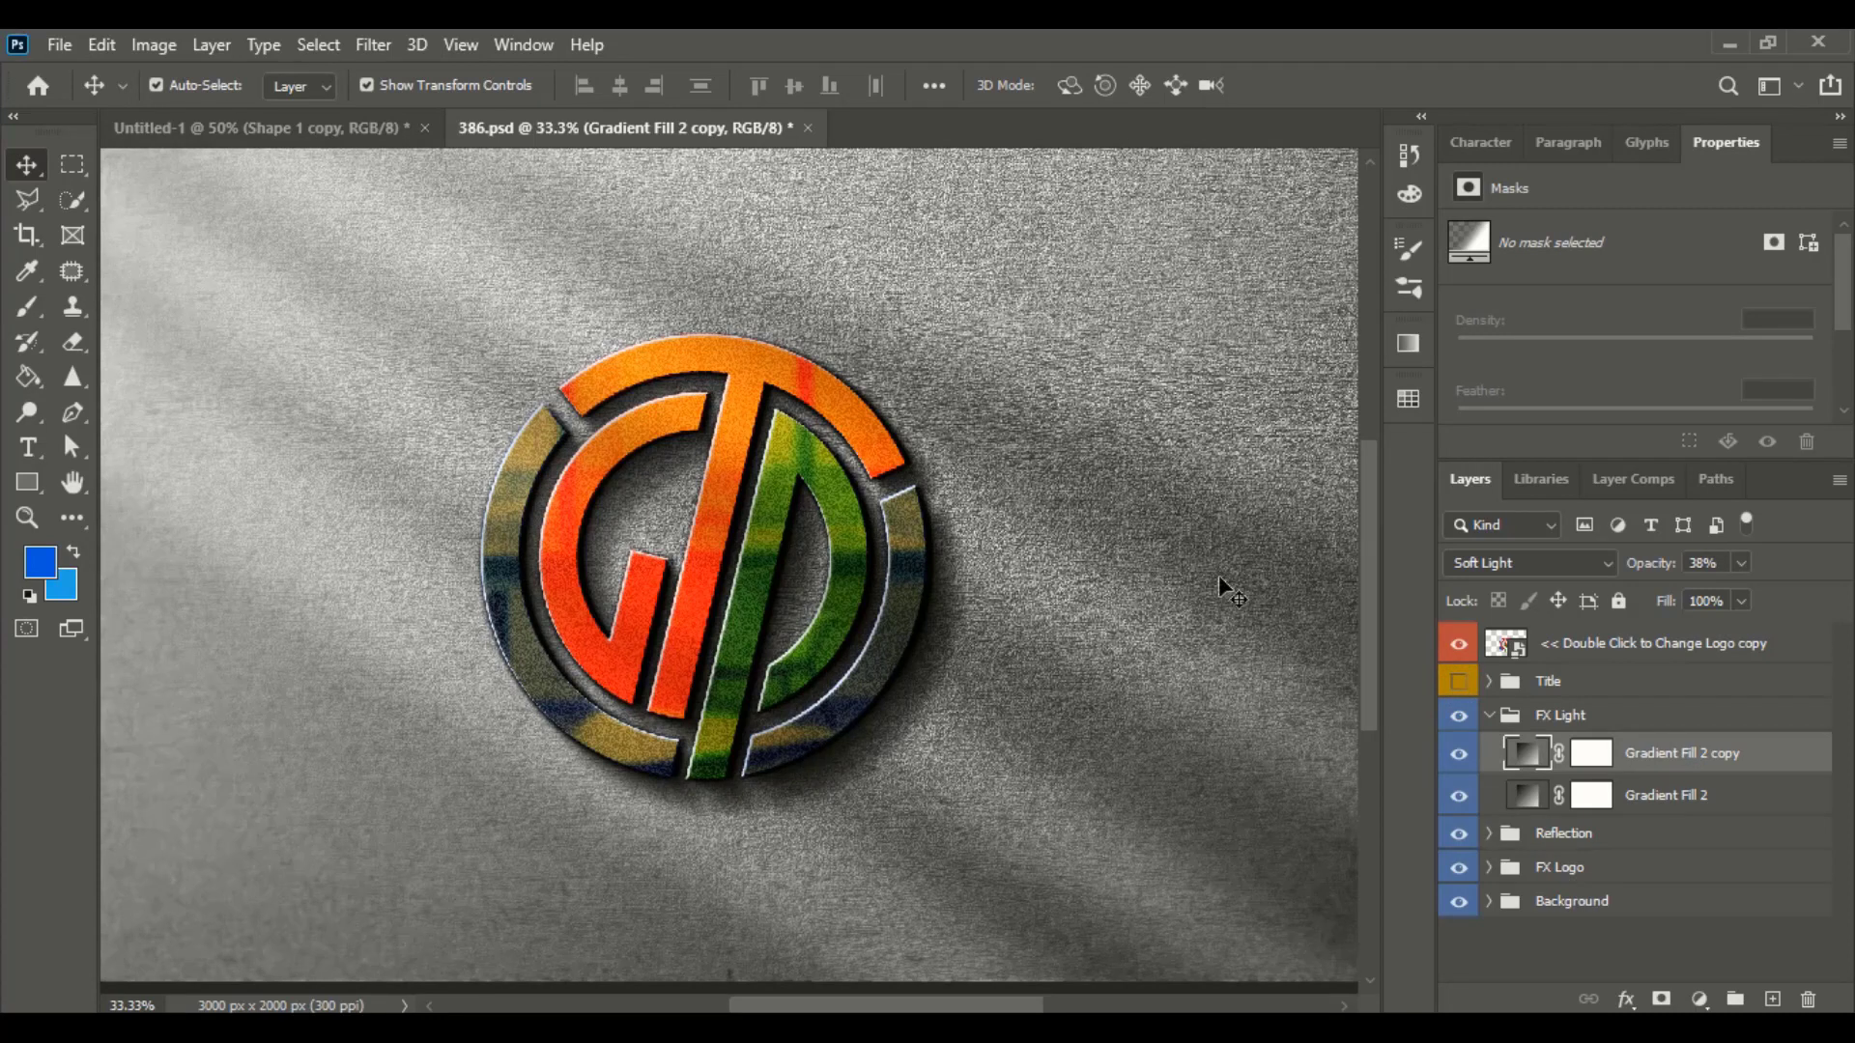